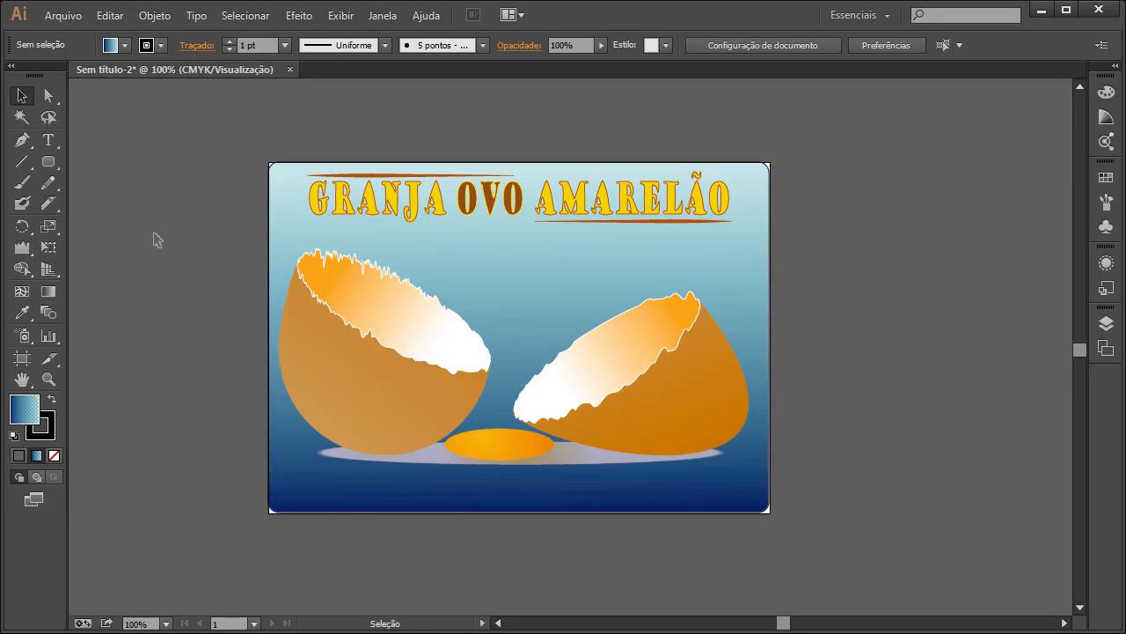
- Create a new document with the Impressão profile and A4 page size
click(65, 19)
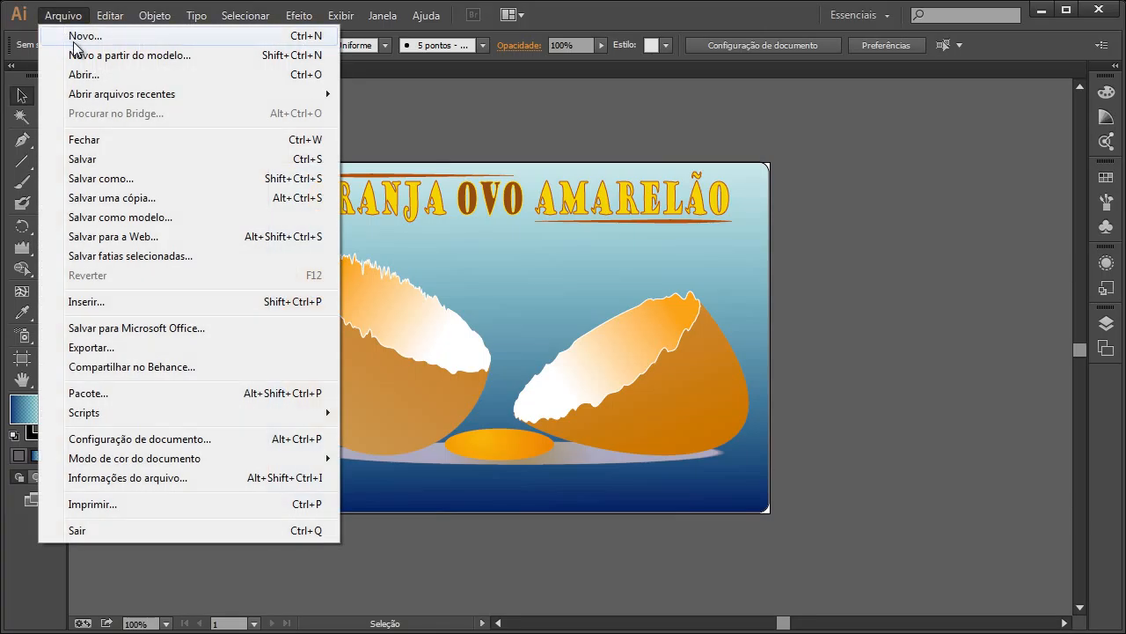
click(72, 37)
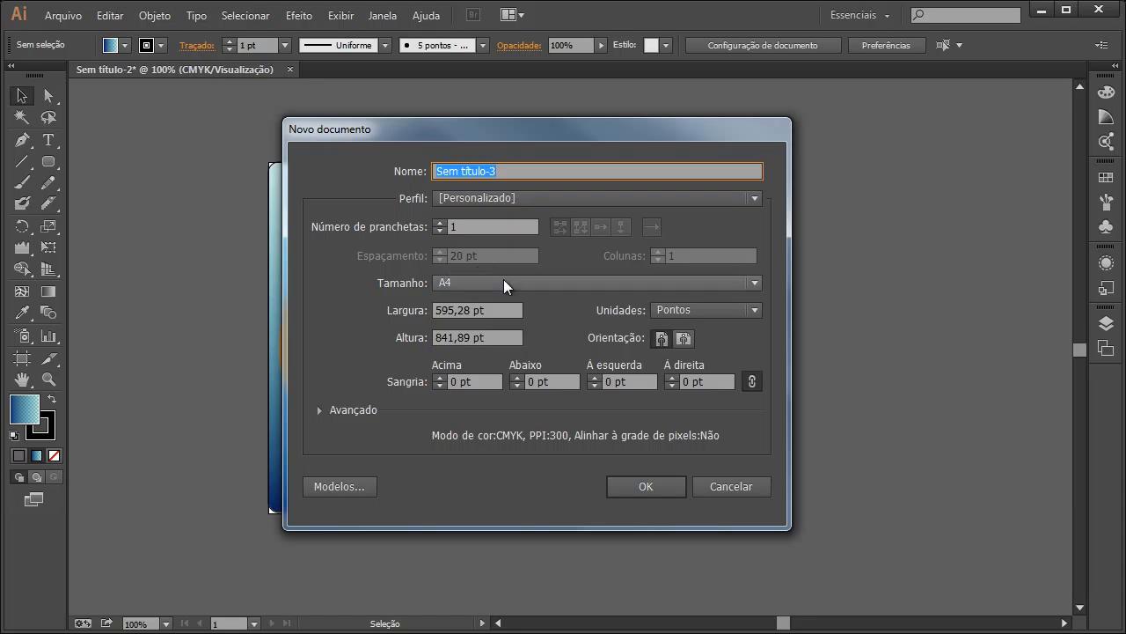
click(485, 201)
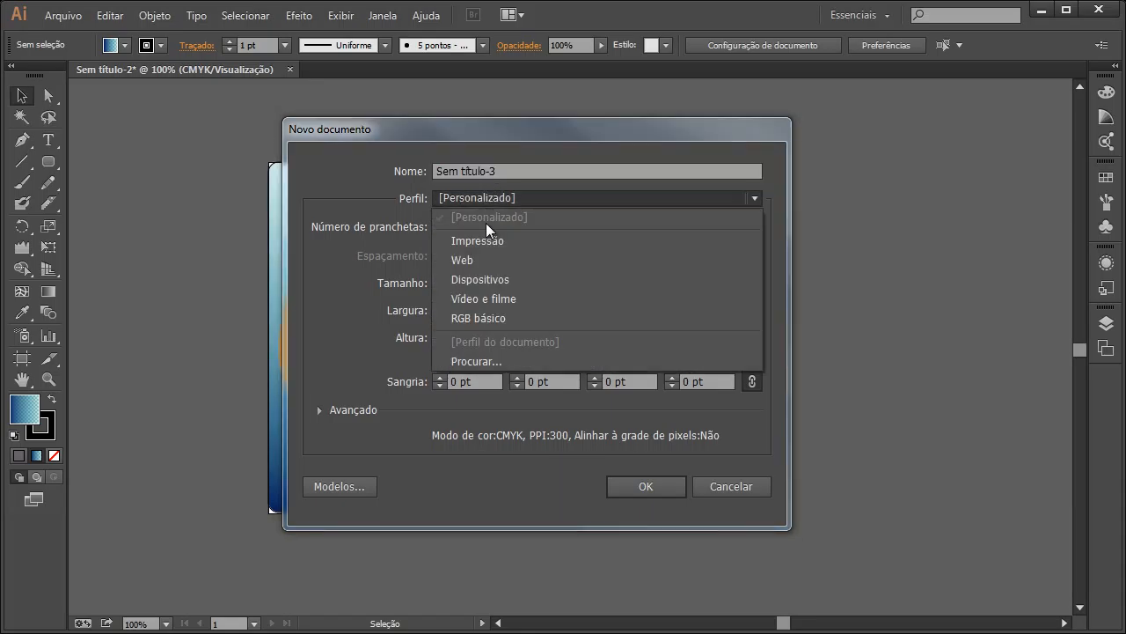
click(488, 240)
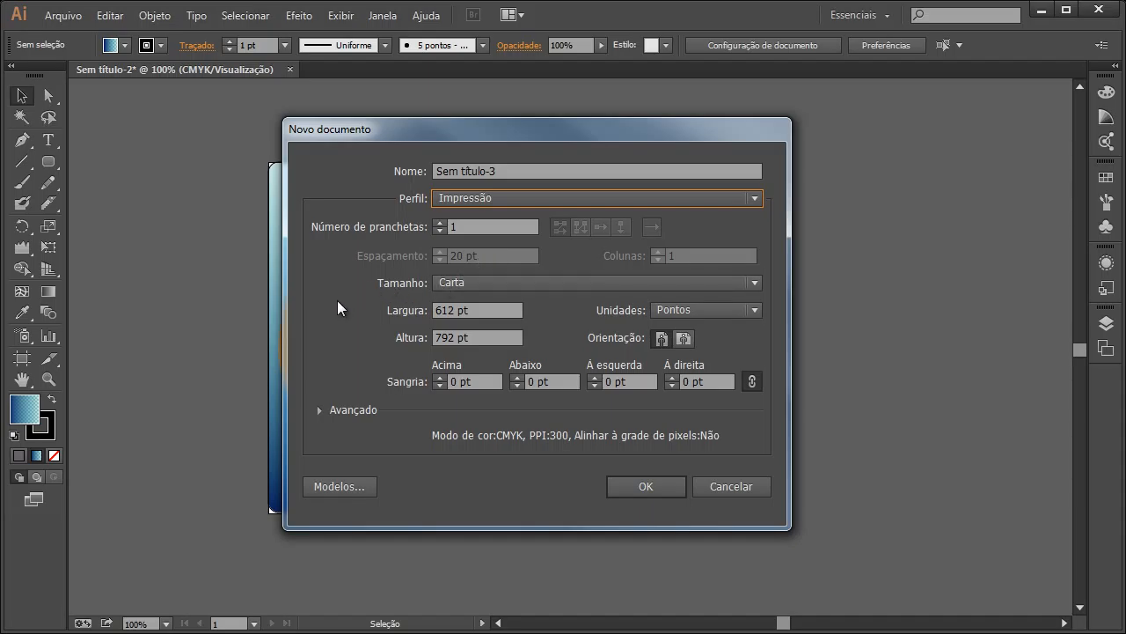
click(508, 285)
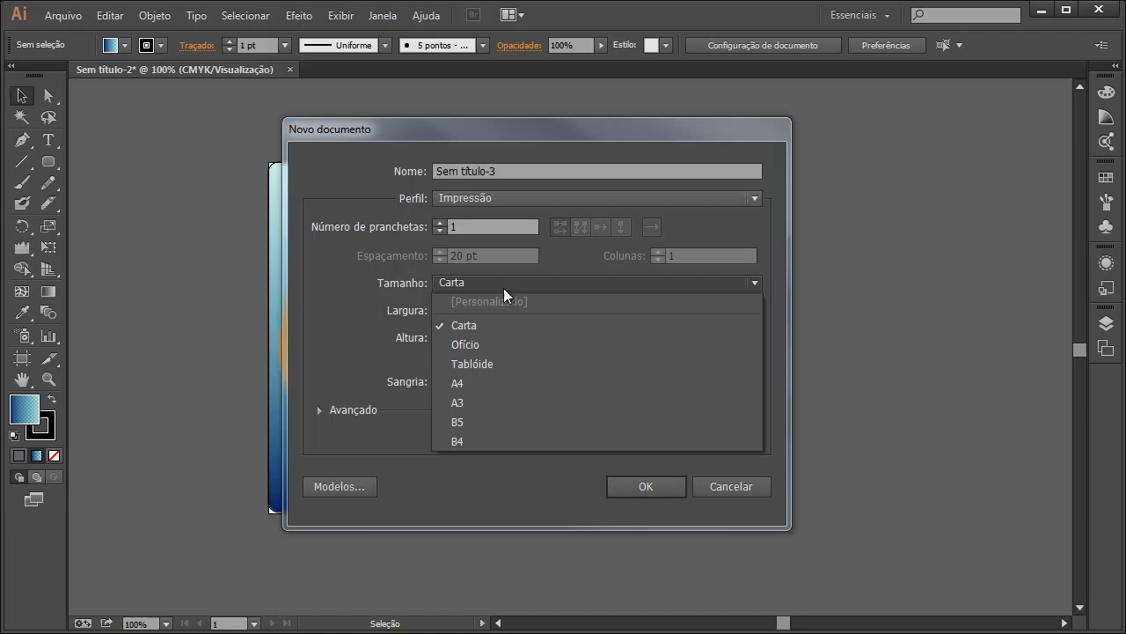
click(466, 386)
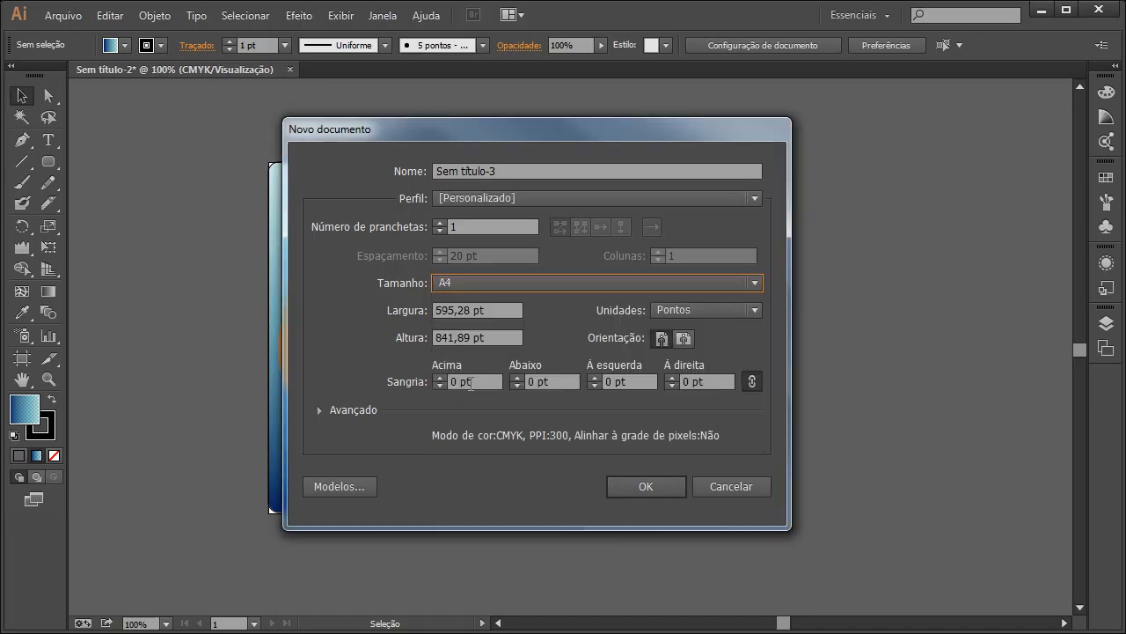
click(652, 489)
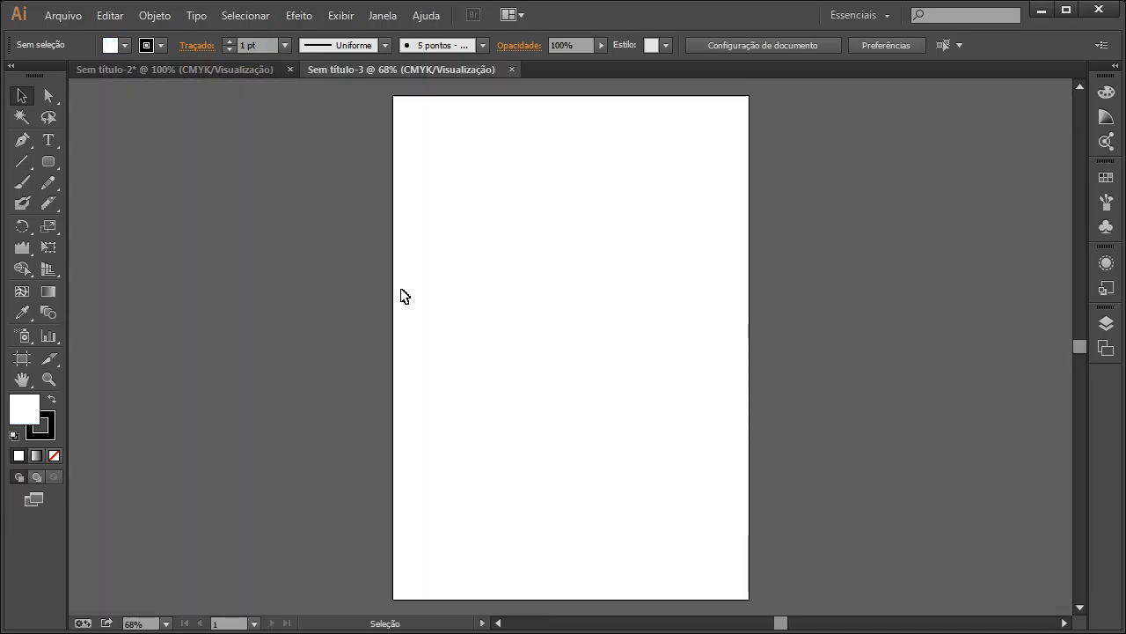
- Activate the Ellipse tool and set its fill to the white-to-black gradient swatch "Branco, preto"
click(54, 166)
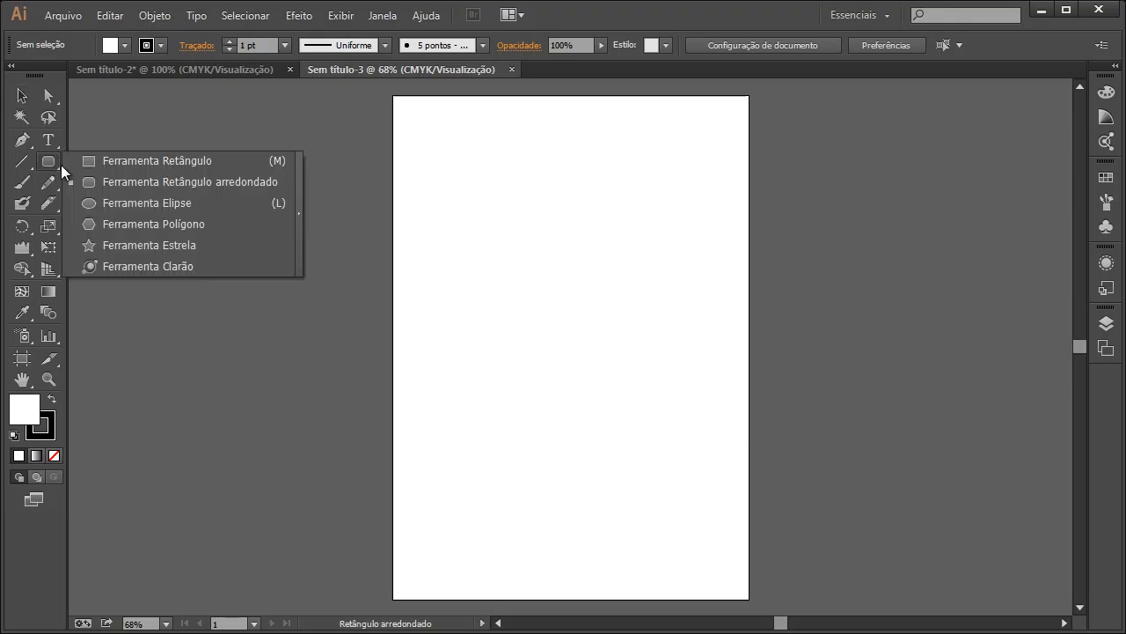
click(141, 211)
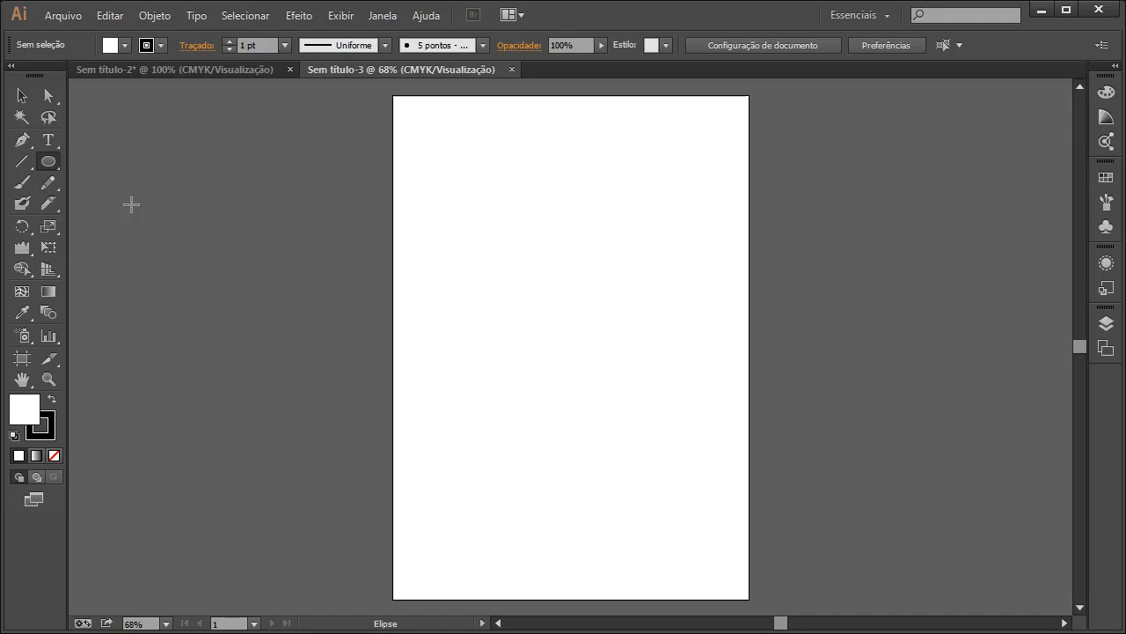
click(126, 46)
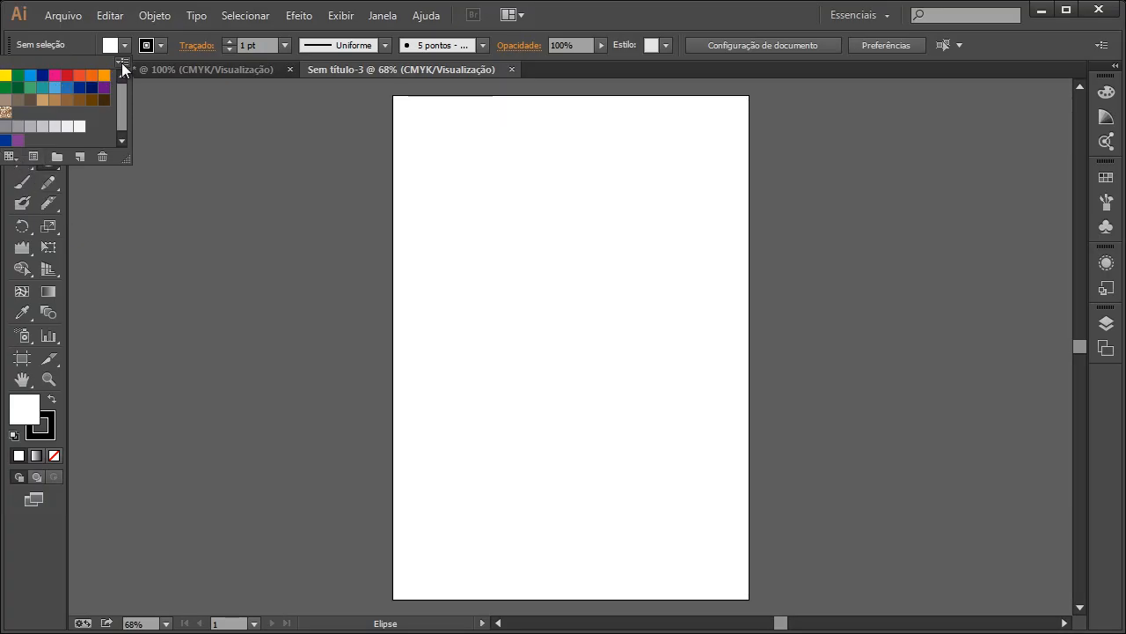
drag(126, 159, 422, 295)
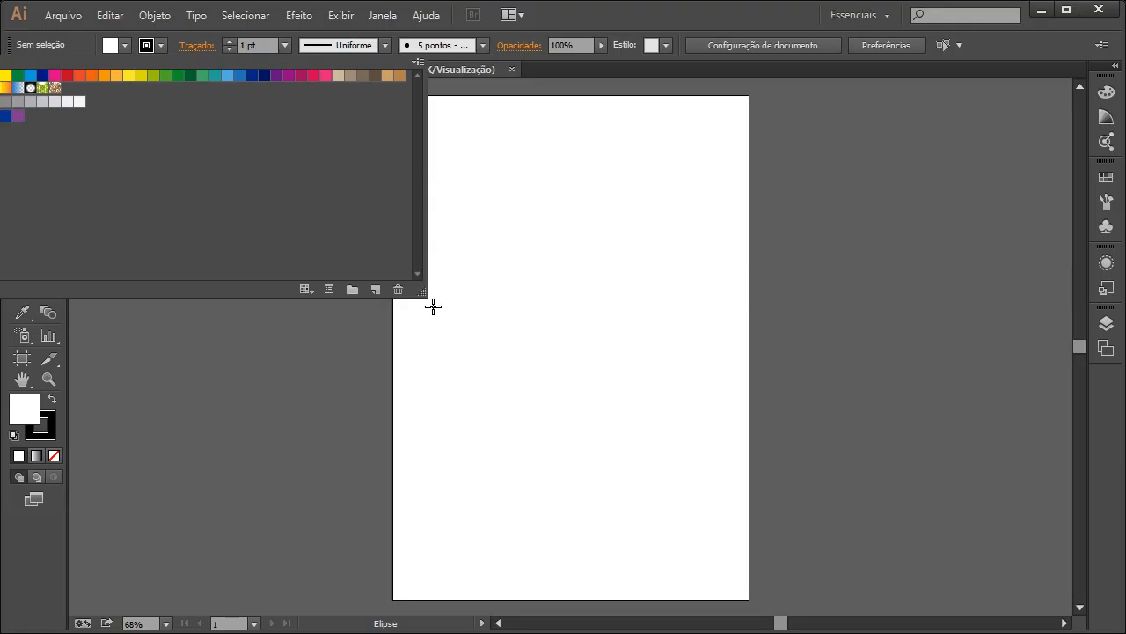
drag(422, 294, 850, 300)
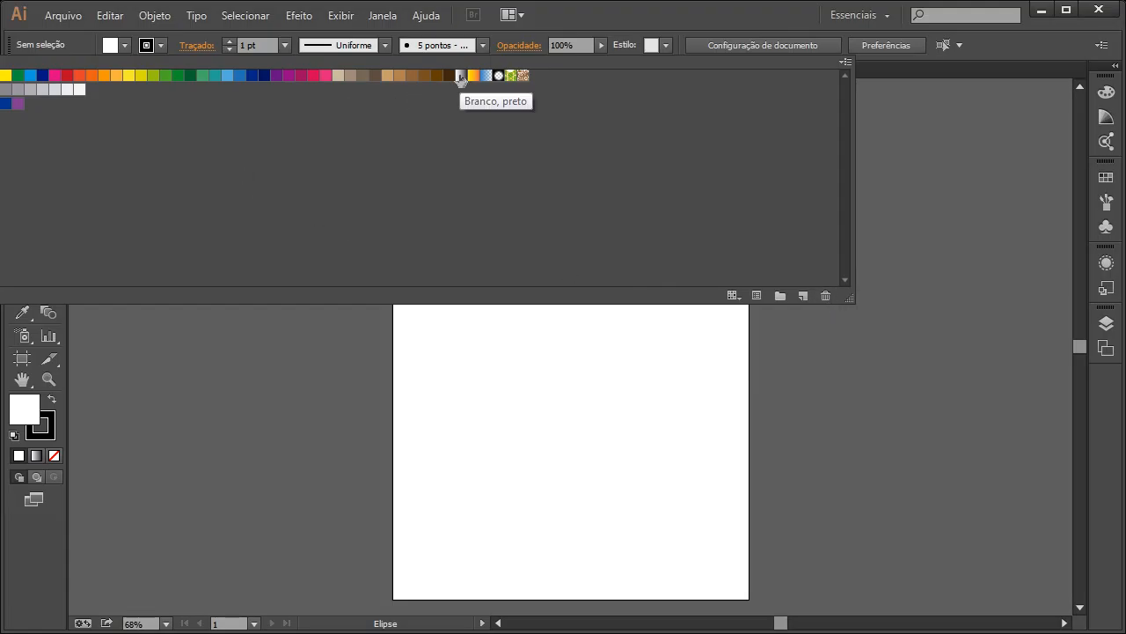
click(461, 78)
drag(847, 298, 148, 176)
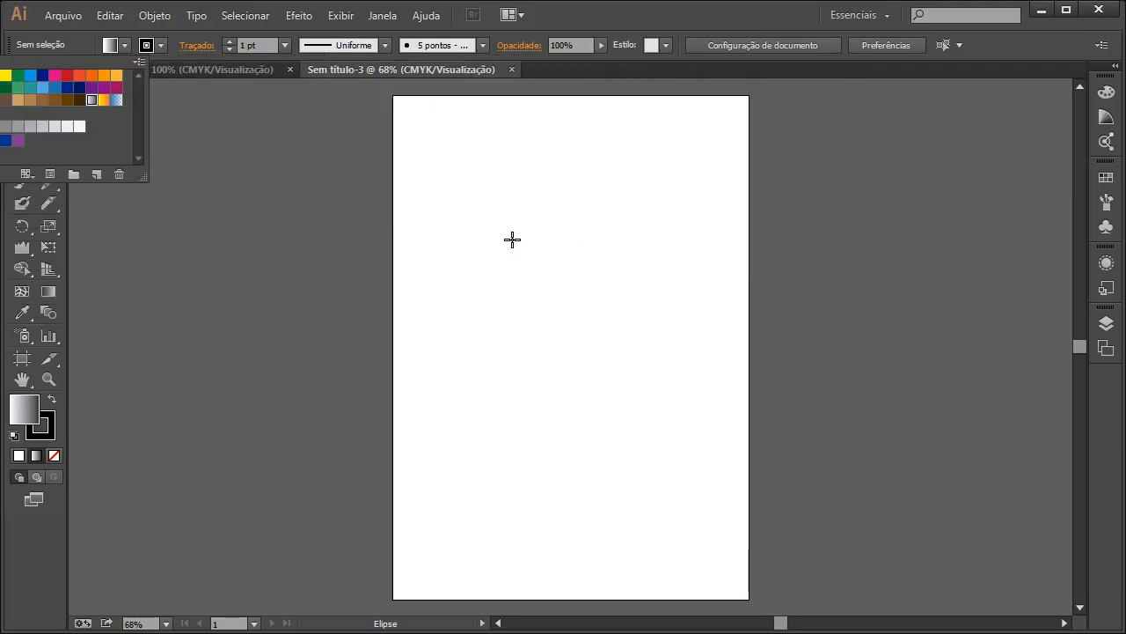
click(512, 239)
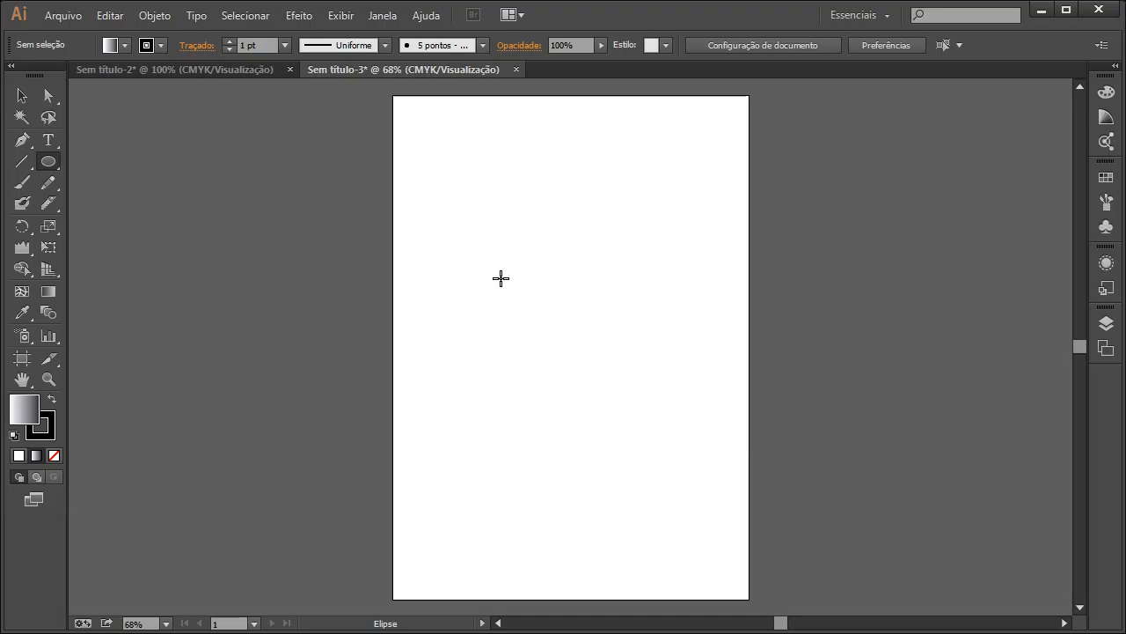
- Draw a circle about 340 pt in diameter and move it to the centre of the page
drag(526, 284, 643, 485)
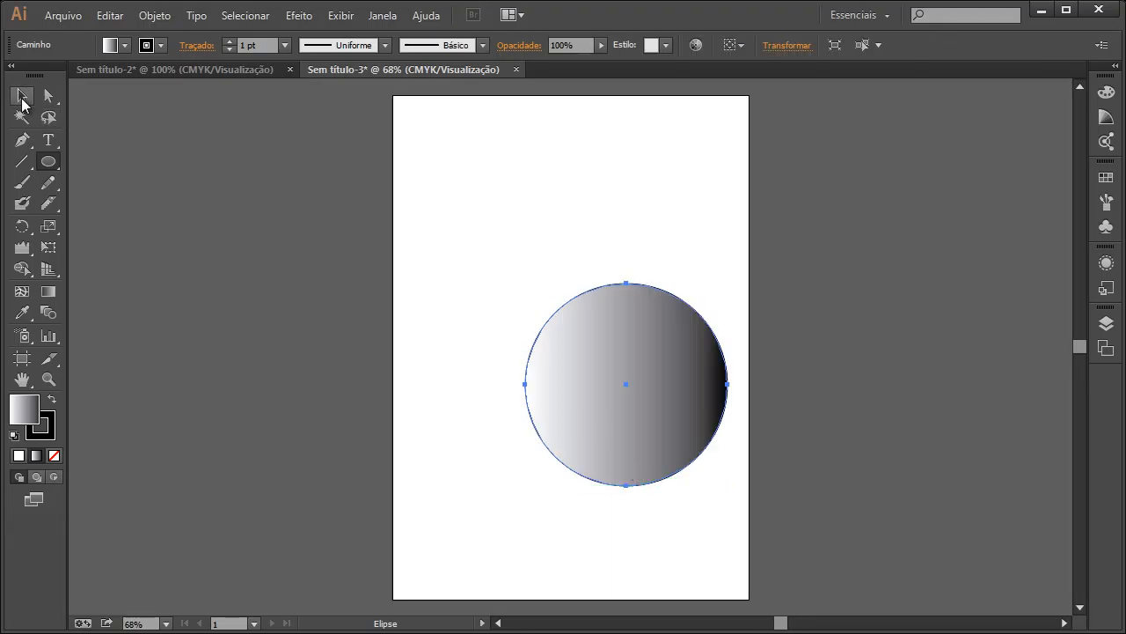
click(21, 101)
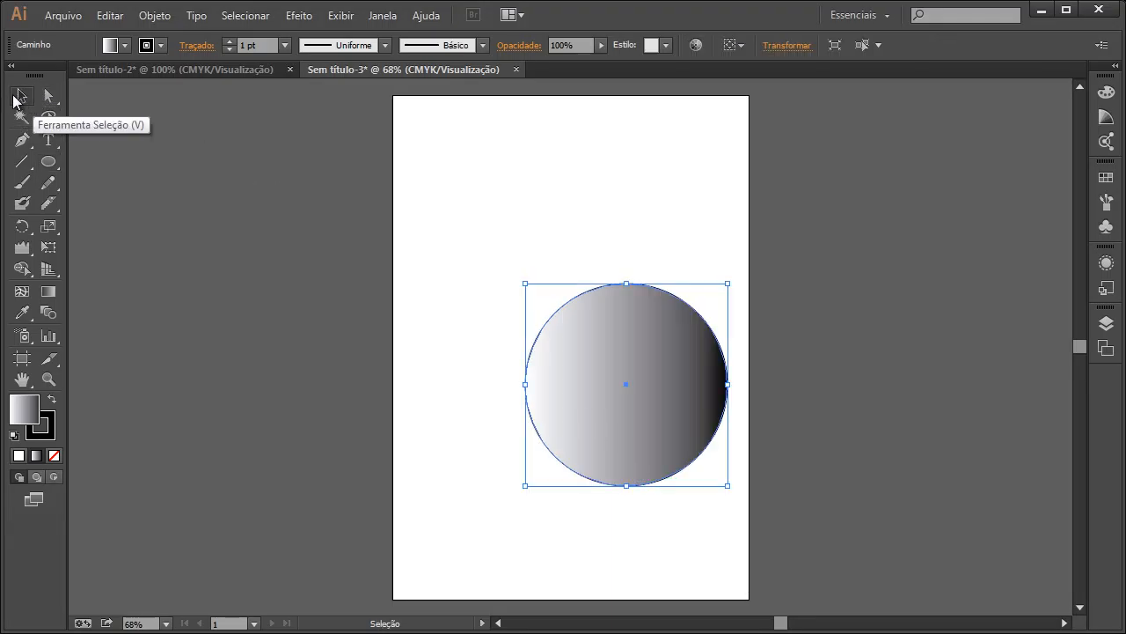
drag(629, 391, 573, 354)
click(833, 304)
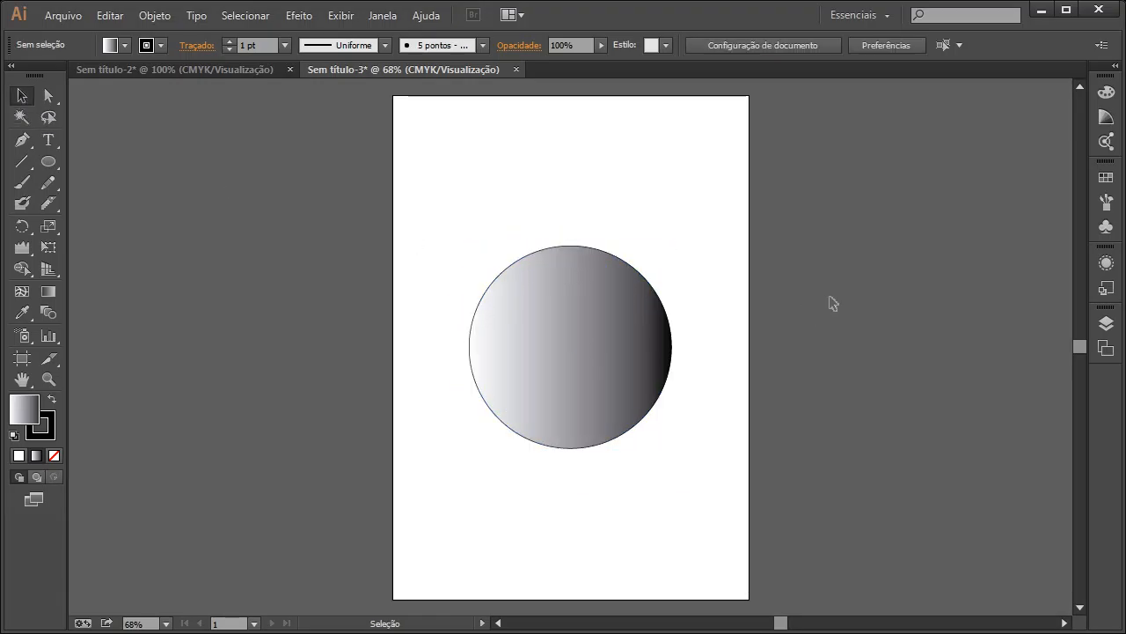
- Move the circle's top anchor point straight up by about 117 pt to form an egg shape
click(583, 334)
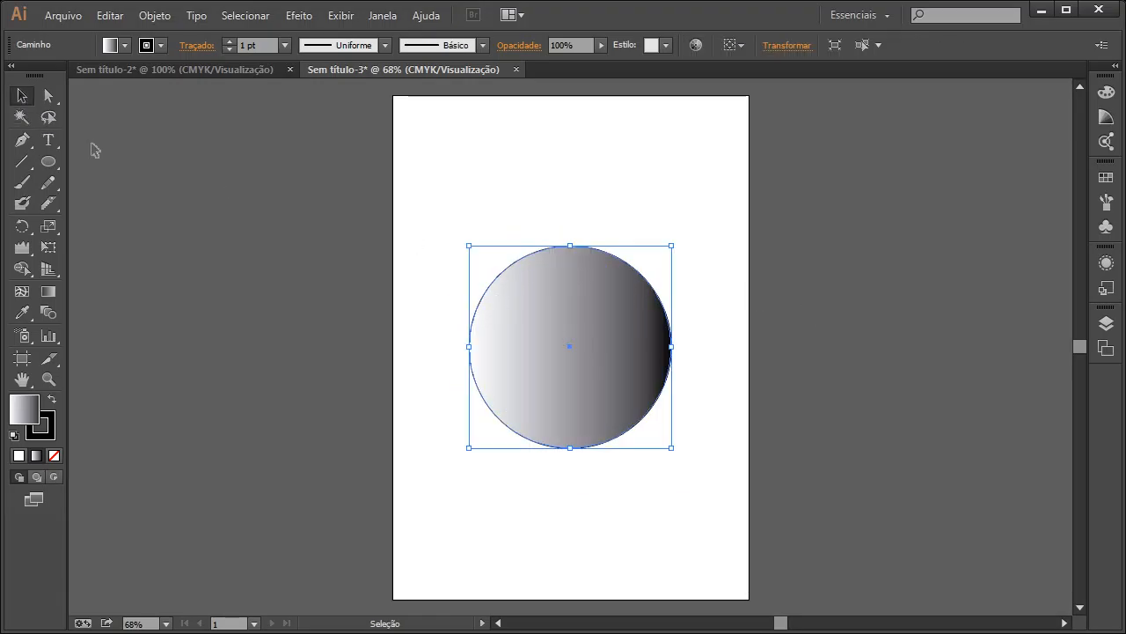
click(50, 95)
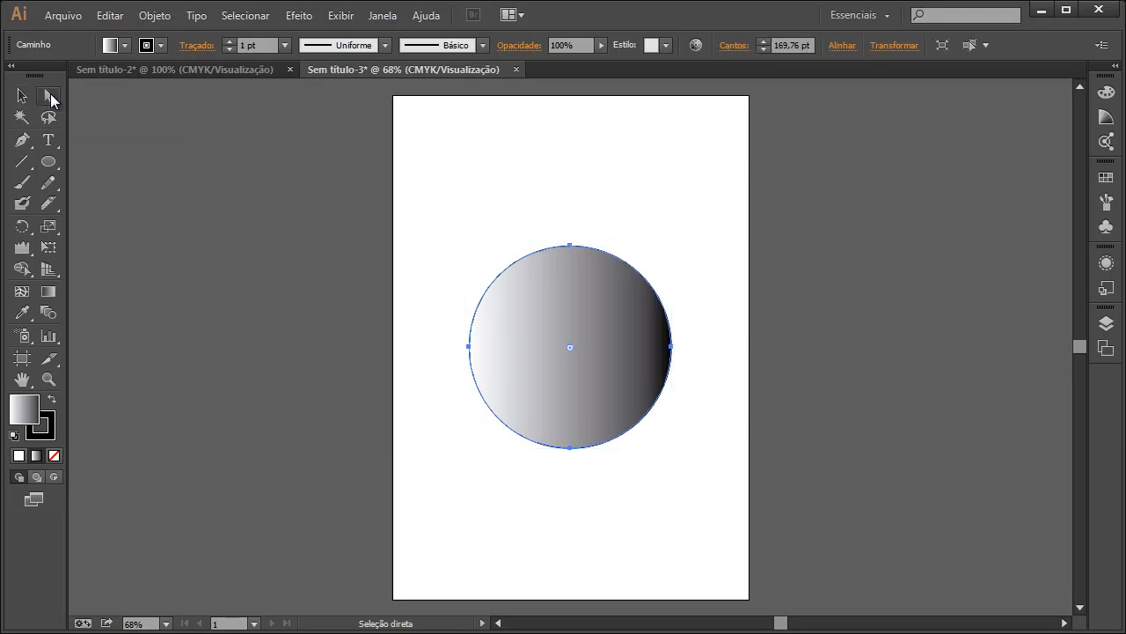
click(571, 246)
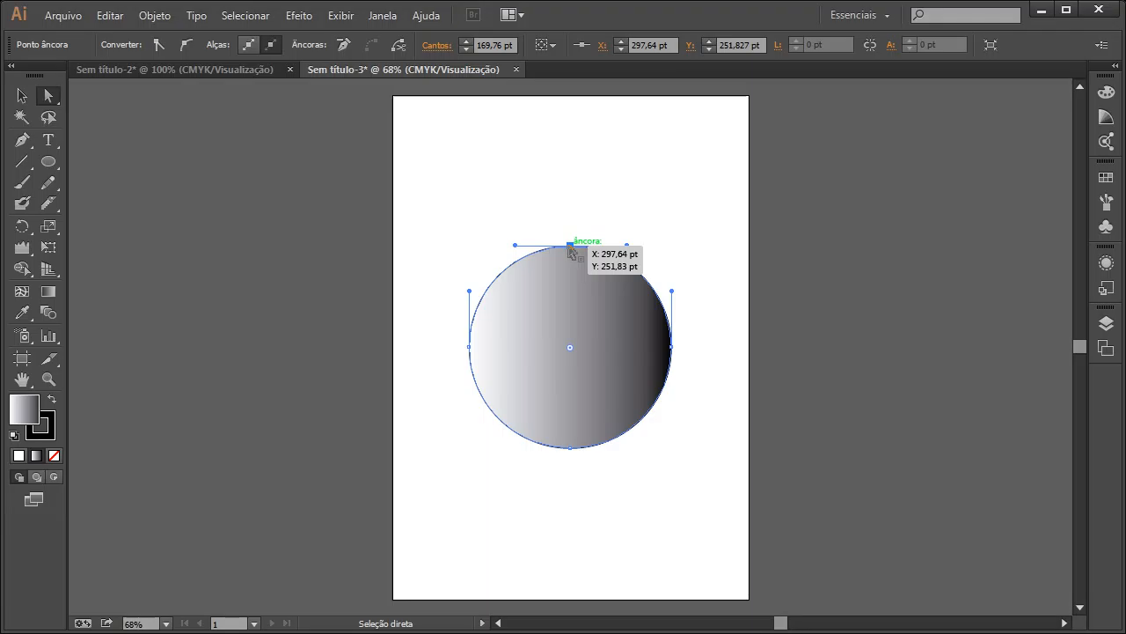
drag(626, 245, 569, 171)
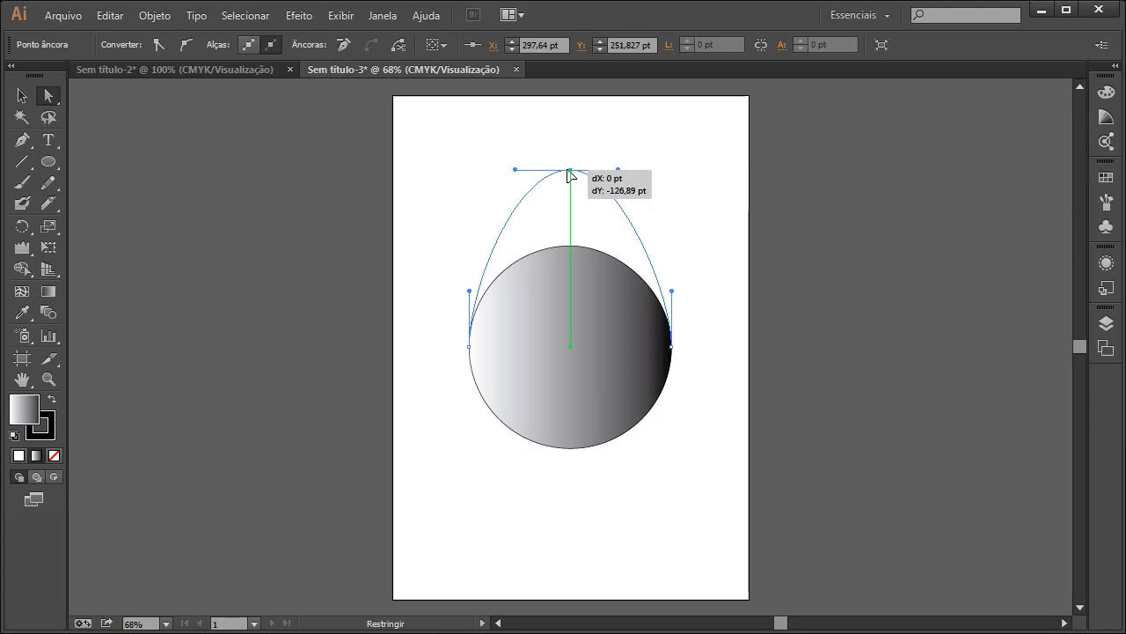
mouse_move(569, 170)
mouse_down()
mouse_move(513, 169)
mouse_move(674, 169)
mouse_move(572, 174)
mouse_move(566, 192)
mouse_move(568, 176)
mouse_up()
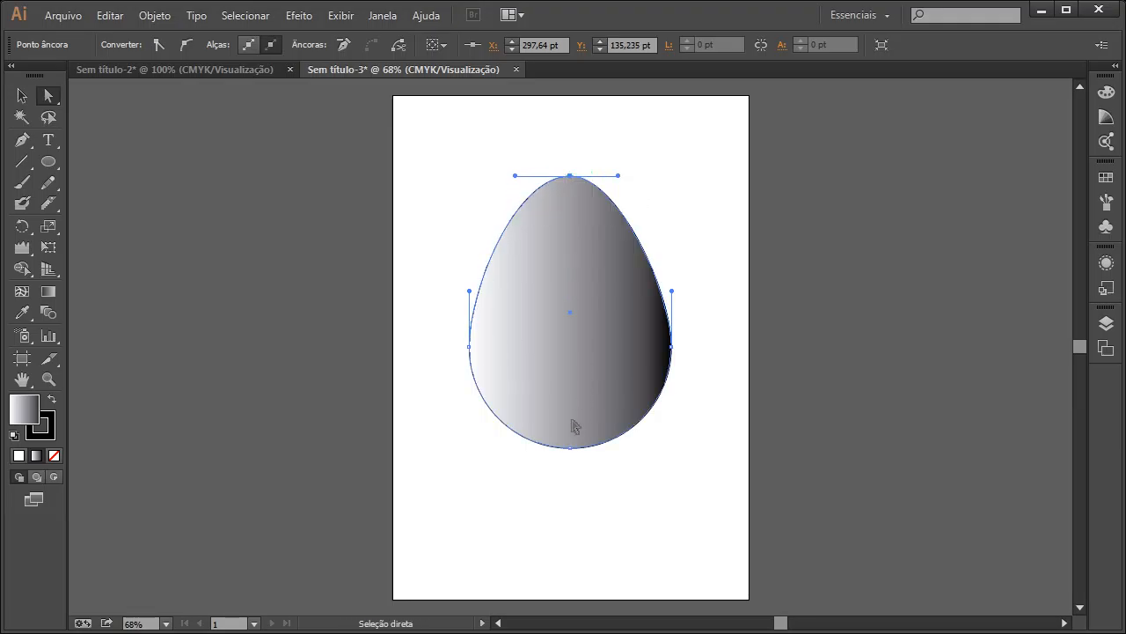
click(433, 299)
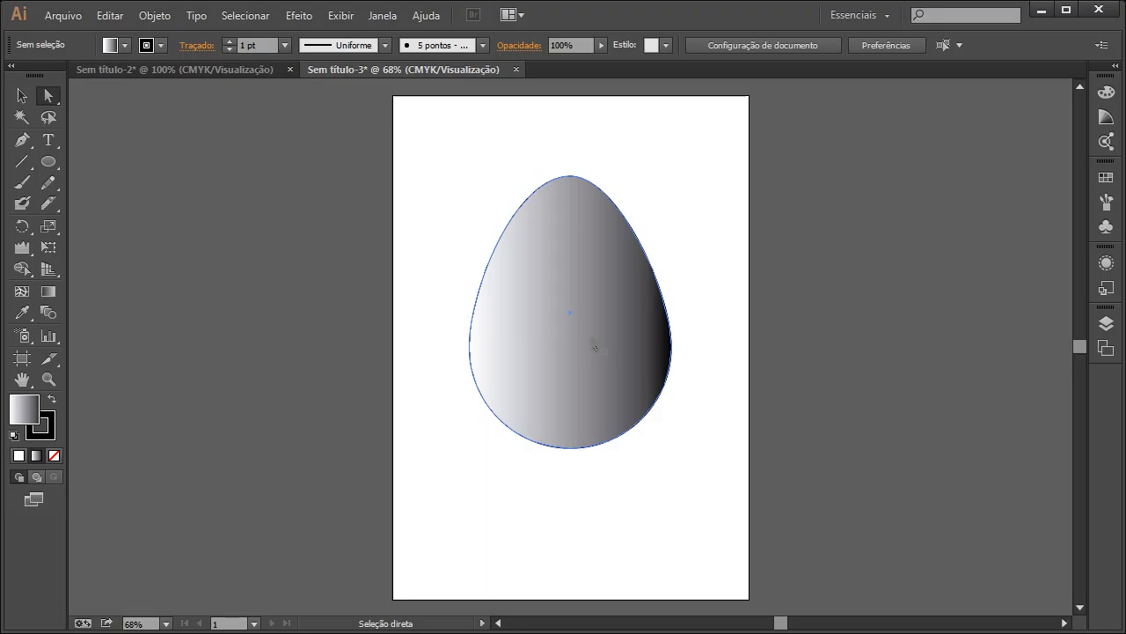
- Angle the egg's gradient diagonally, with white starting at the lower-left edge and black ending at the upper-right edge
click(52, 296)
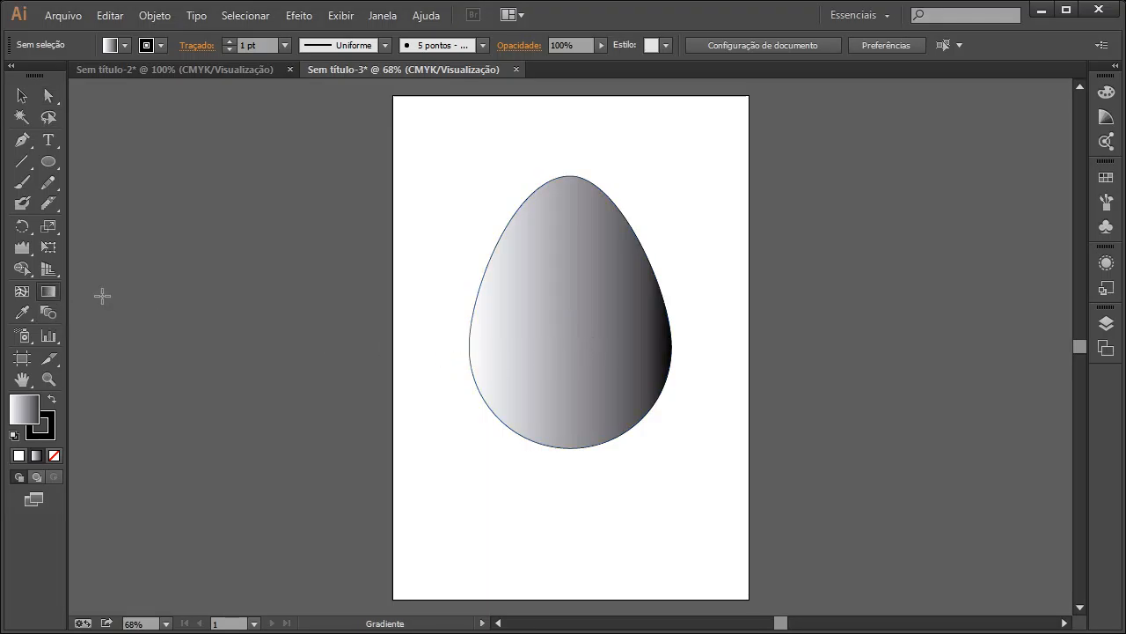
click(501, 415)
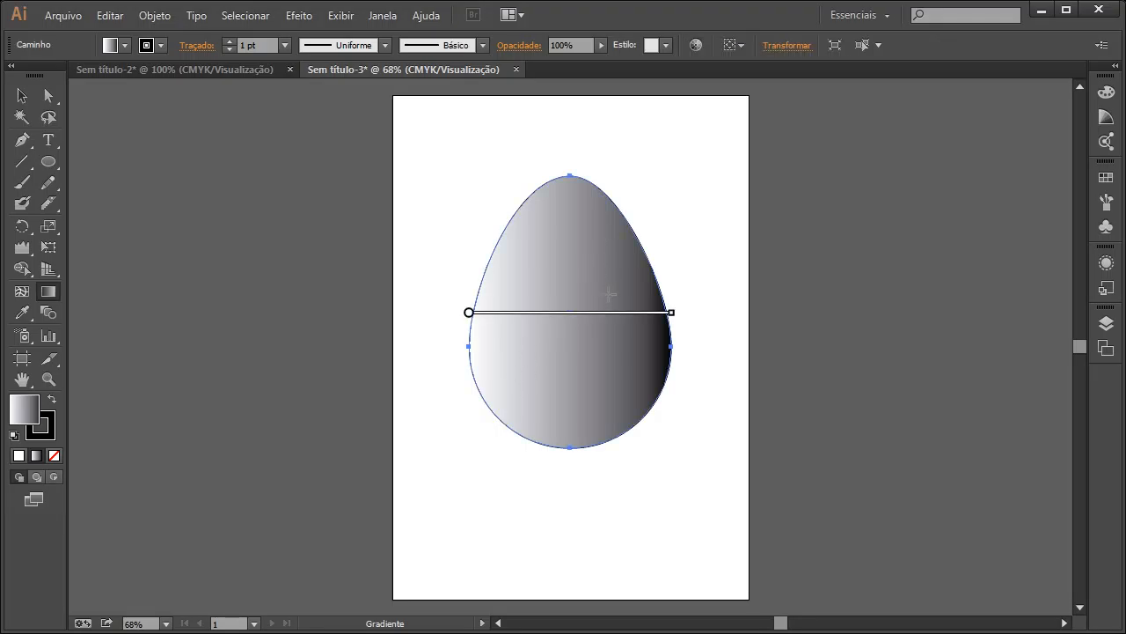
mouse_move(587, 308)
mouse_move(678, 310)
mouse_down()
mouse_move(684, 287)
mouse_move(628, 188)
mouse_move(579, 135)
mouse_move(611, 151)
mouse_up()
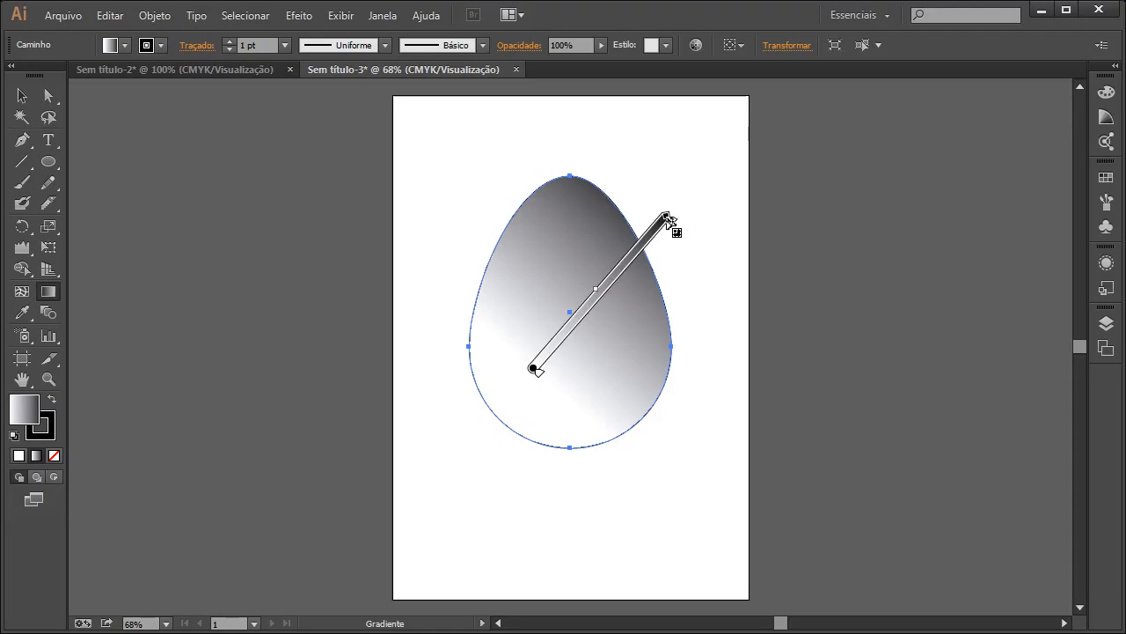
mouse_move(668, 219)
mouse_down()
mouse_move(641, 242)
mouse_move(659, 234)
mouse_up()
mouse_move(533, 370)
mouse_down()
mouse_move(508, 380)
mouse_move(505, 431)
mouse_up()
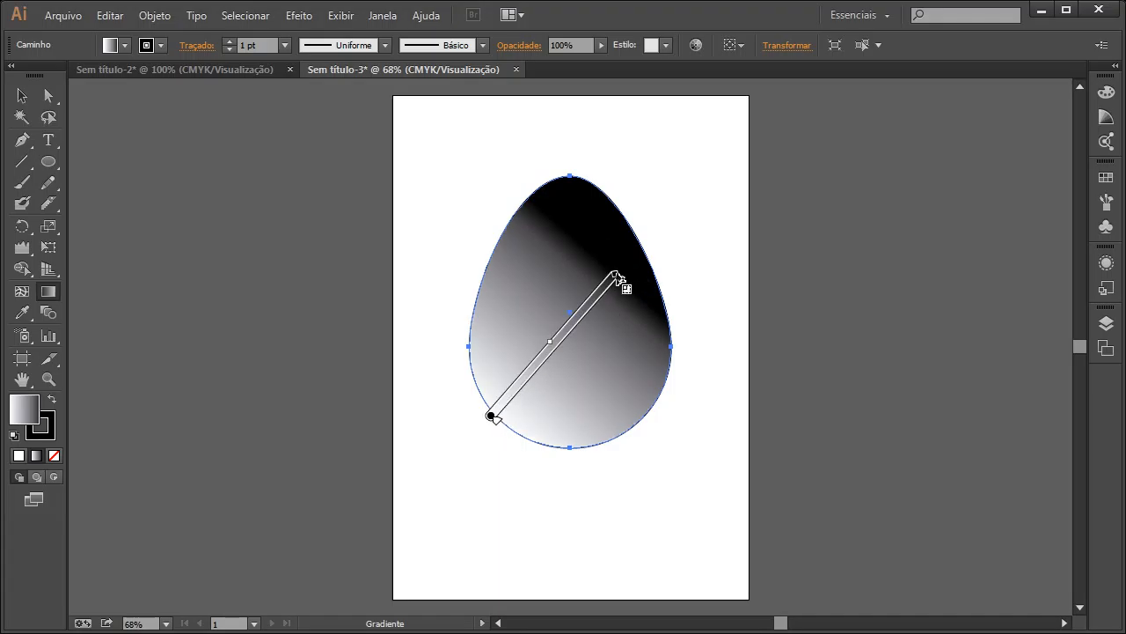
drag(616, 276, 641, 244)
- Change the black end stop of the egg's gradient to C 25, M 25, Y 40, K 0
mouse_move(643, 253)
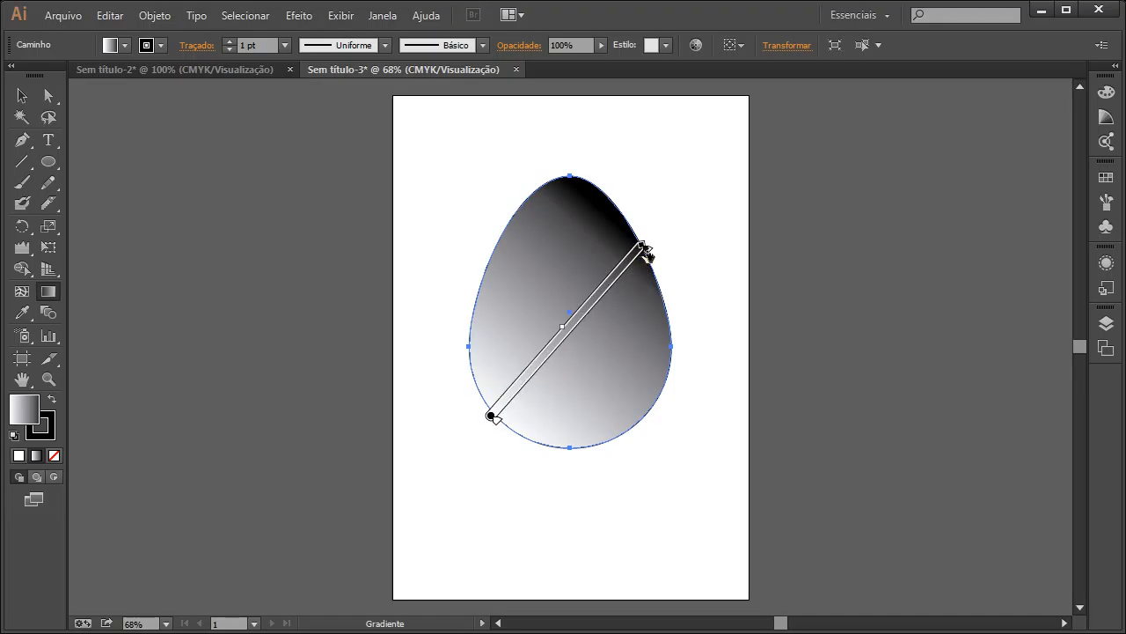
key(ctrl)
key(ctrl+plus)
key(ctrl+plus)
key(ctrl+plus)
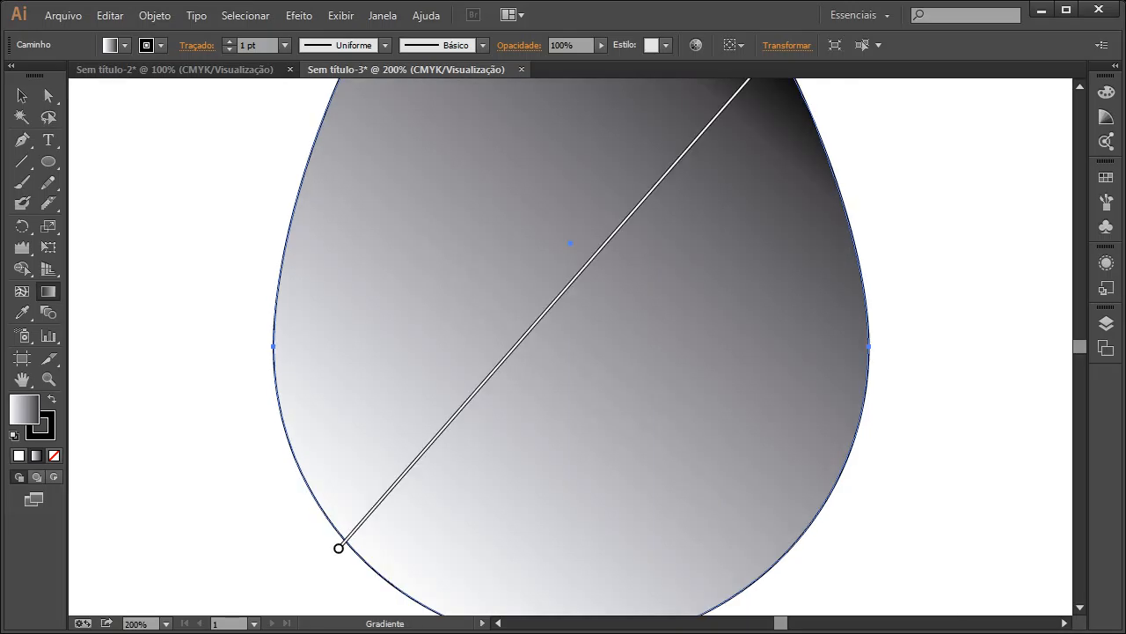
key(ctrl+minus)
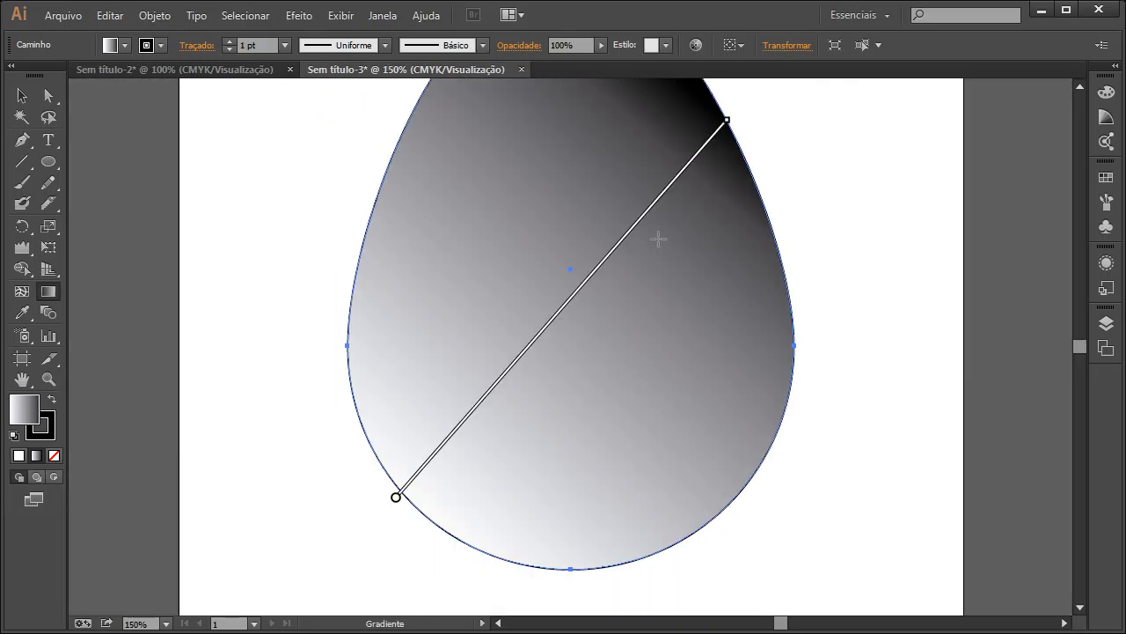
scroll(722, 273, up, 2)
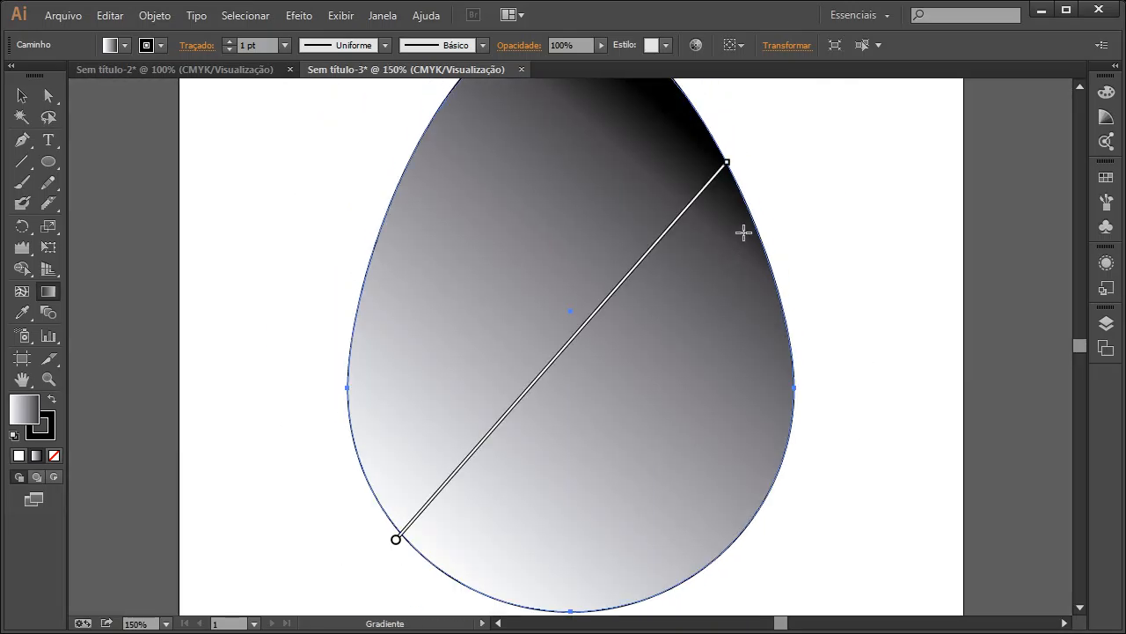
mouse_move(730, 190)
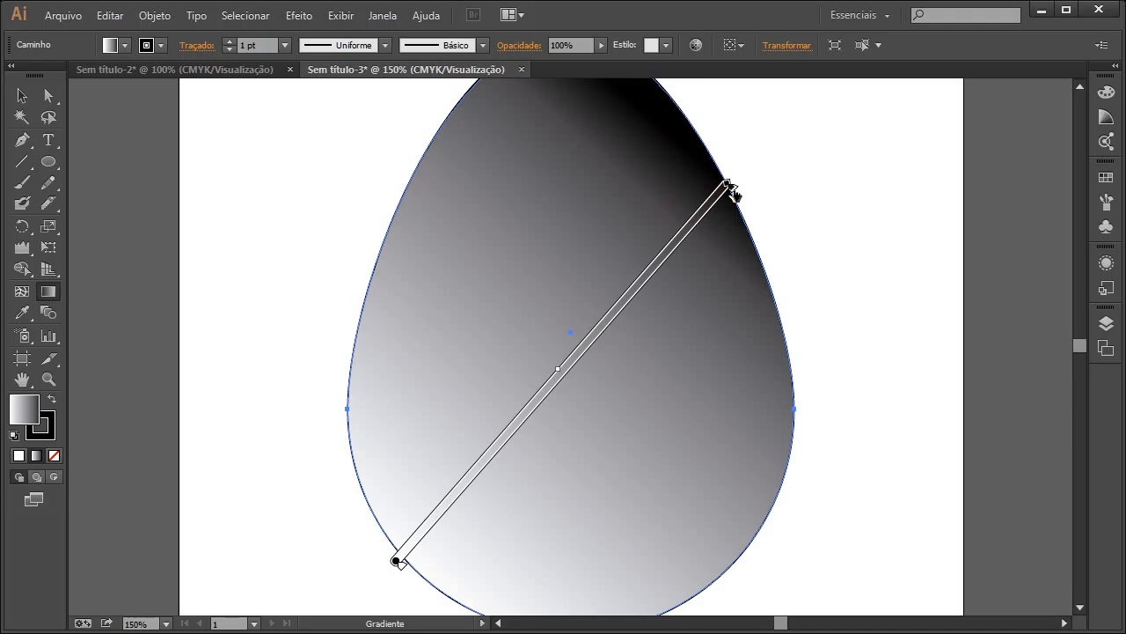
double_click(729, 187)
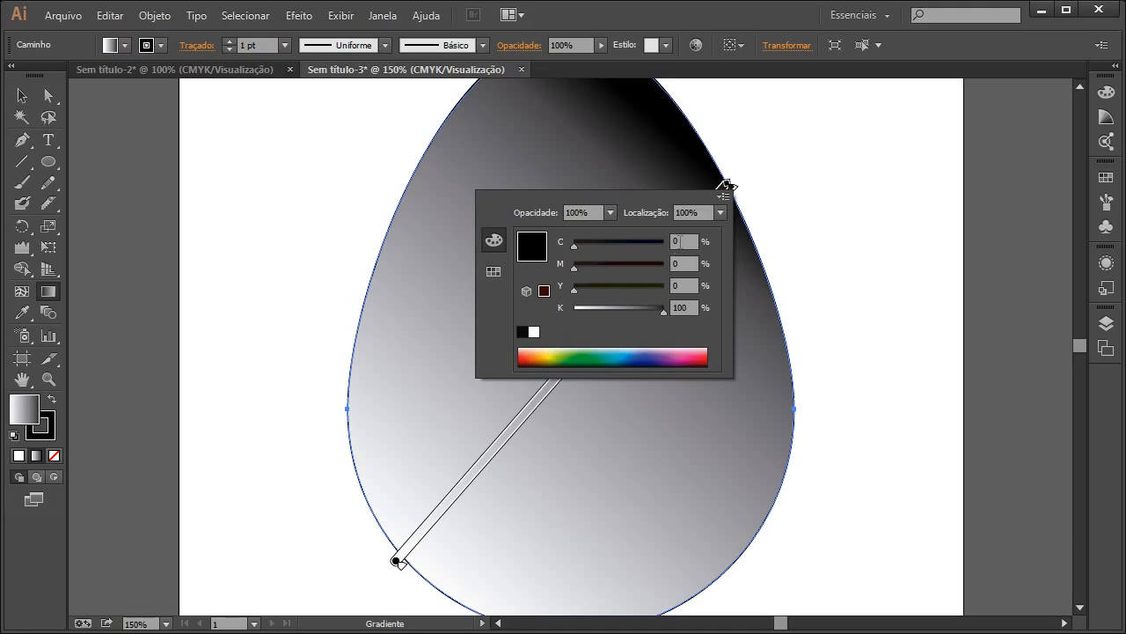
click(680, 241)
click(684, 263)
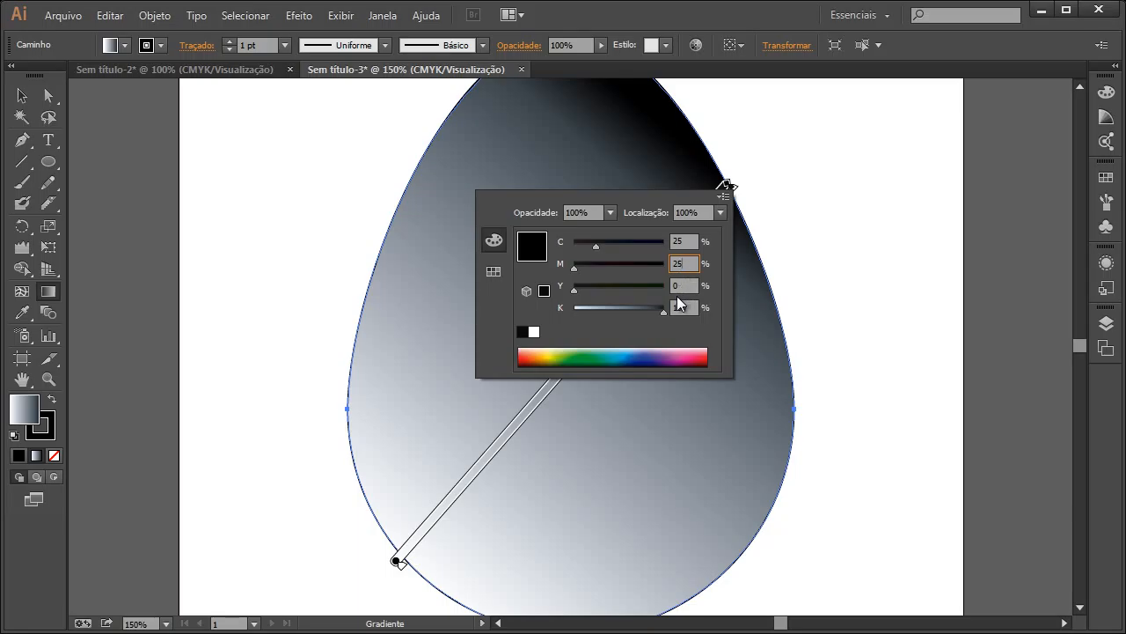
click(686, 286)
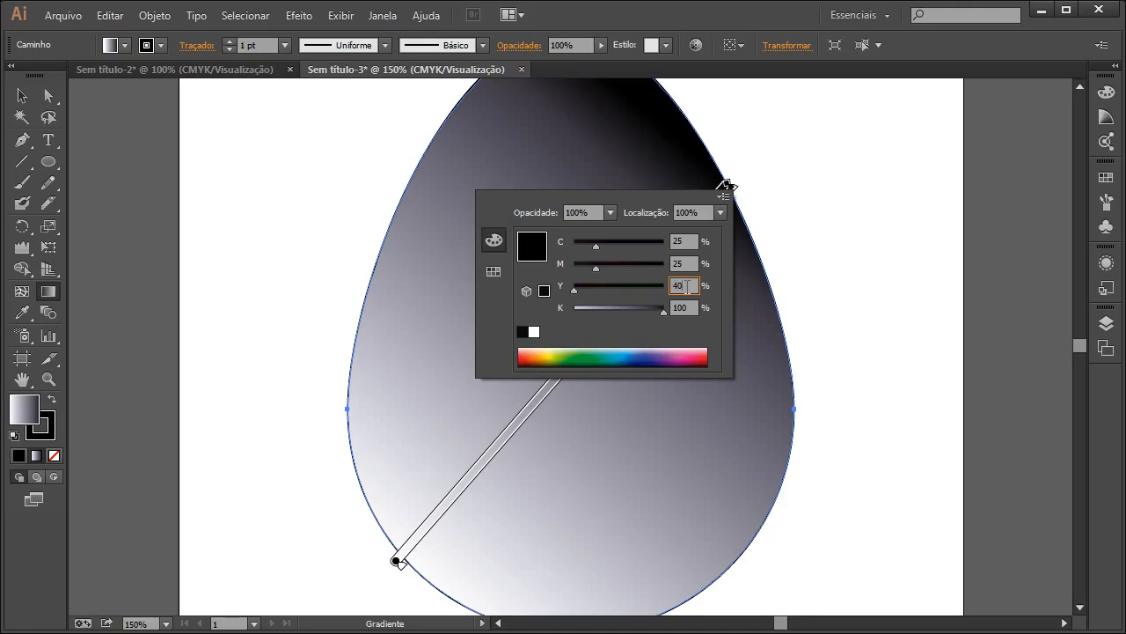
text(40)
key(Tab)
text(0)
key(Return)
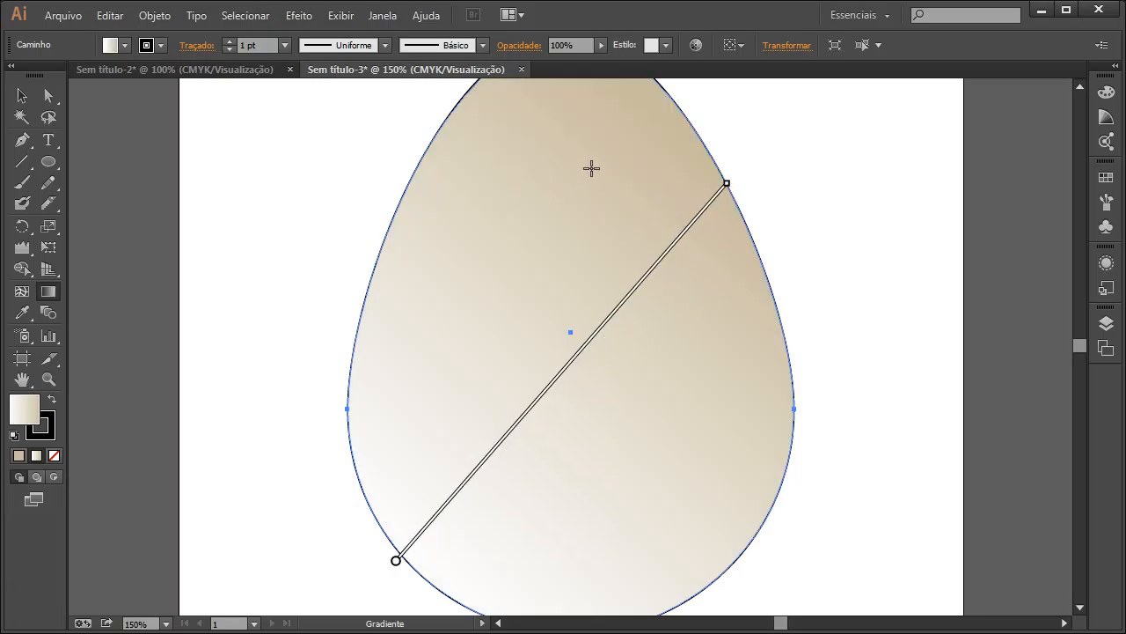
- Cut the egg in two with the Knife tool along a line sloping from its upper-left edge down to its right edge
mouse_move(728, 188)
mouse_move(417, 546)
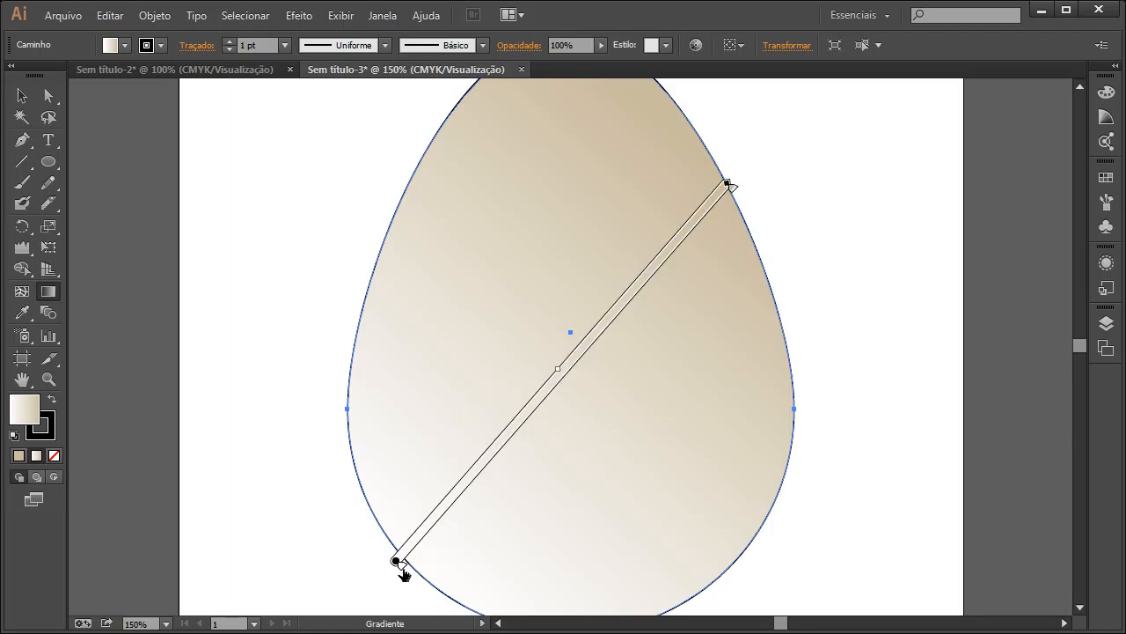
scroll(452, 490, up, 3)
key(ctrl+minus)
key(ctrl+minus)
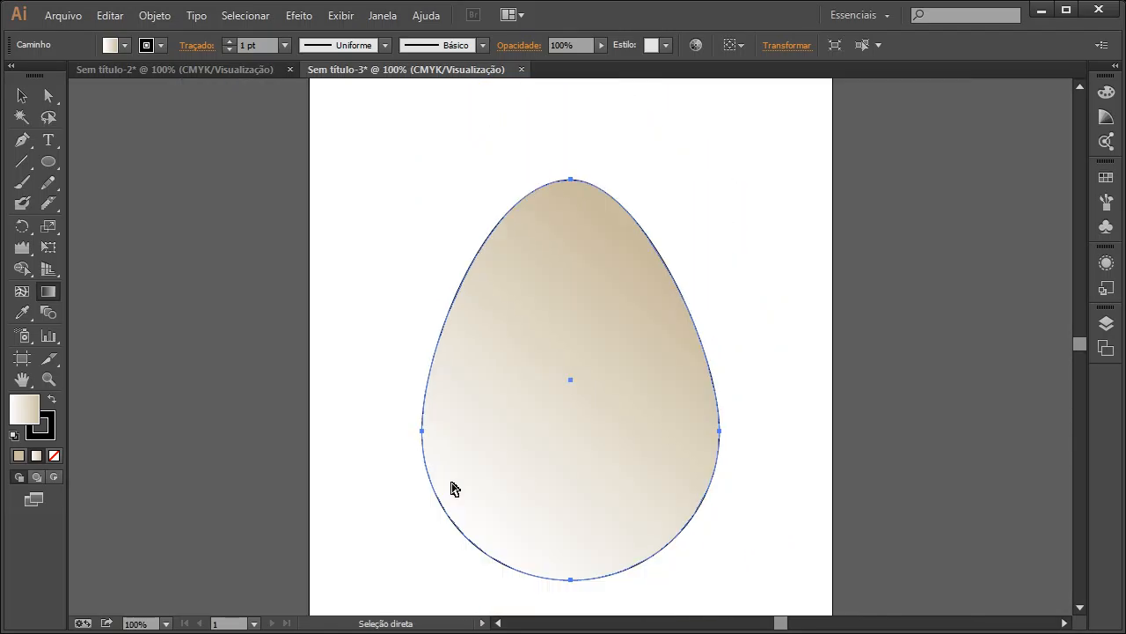
scroll(571, 515, down, 1)
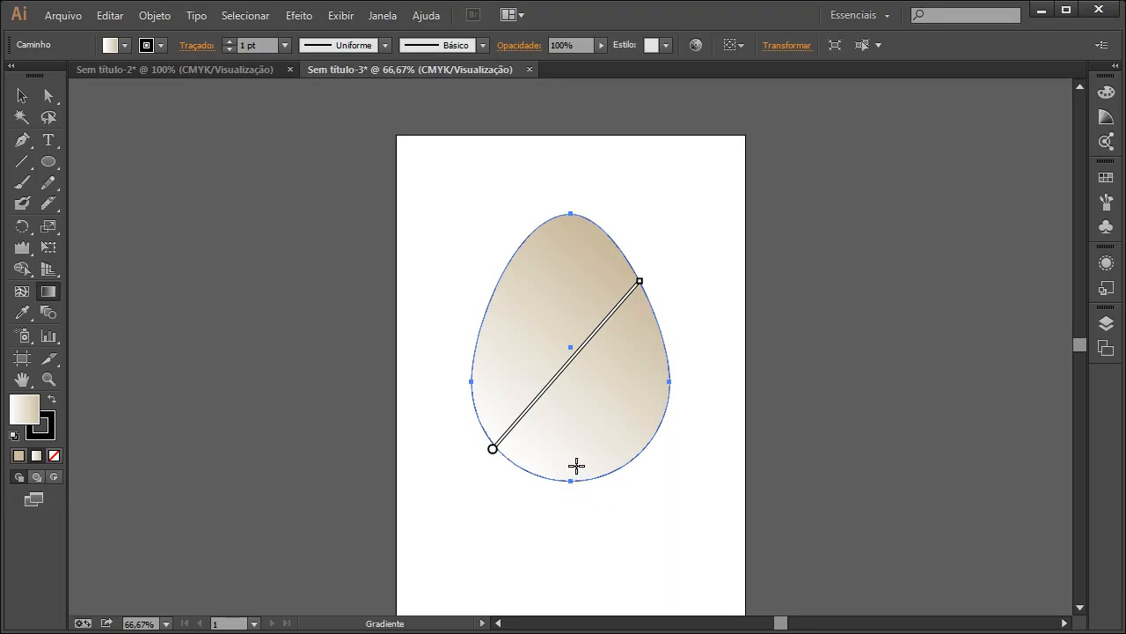
scroll(576, 466, down, 1)
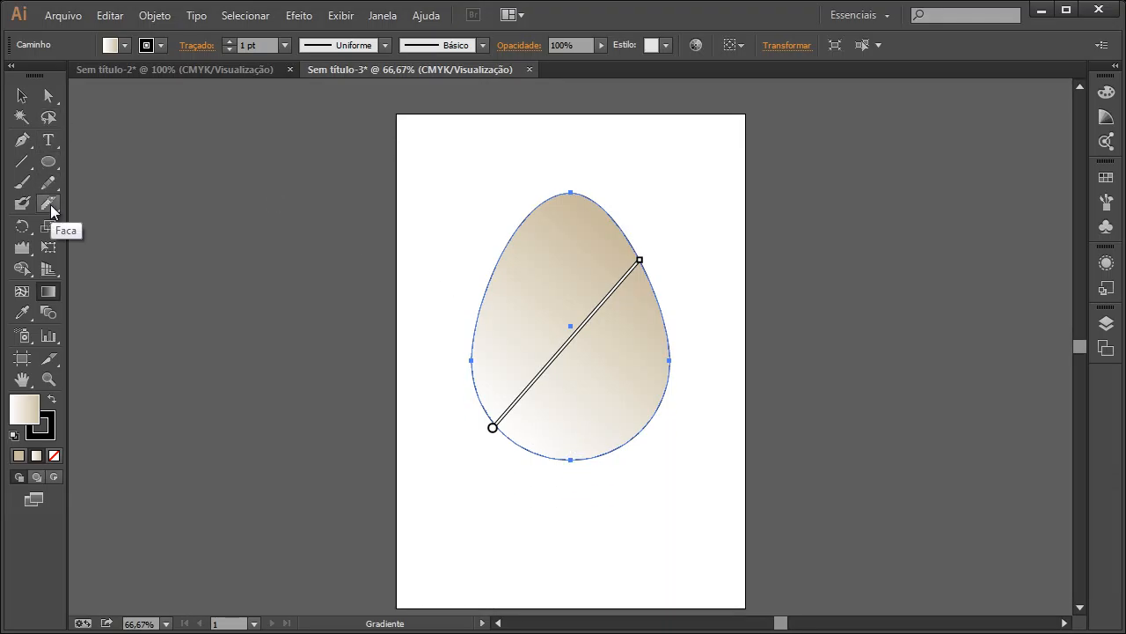
drag(54, 211, 96, 204)
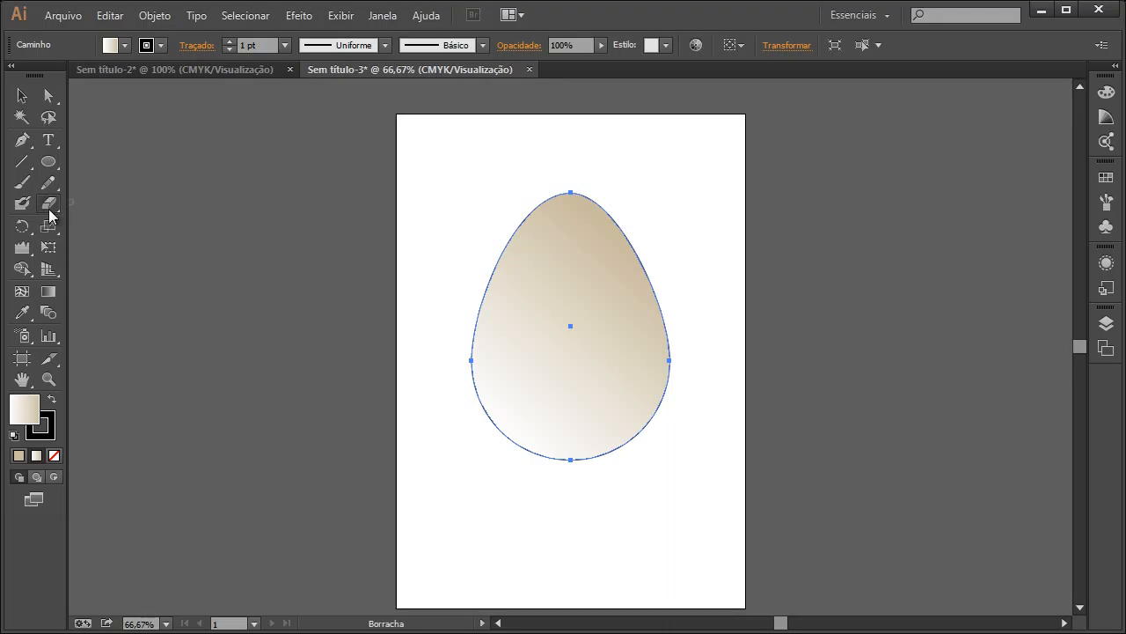
drag(53, 211, 112, 245)
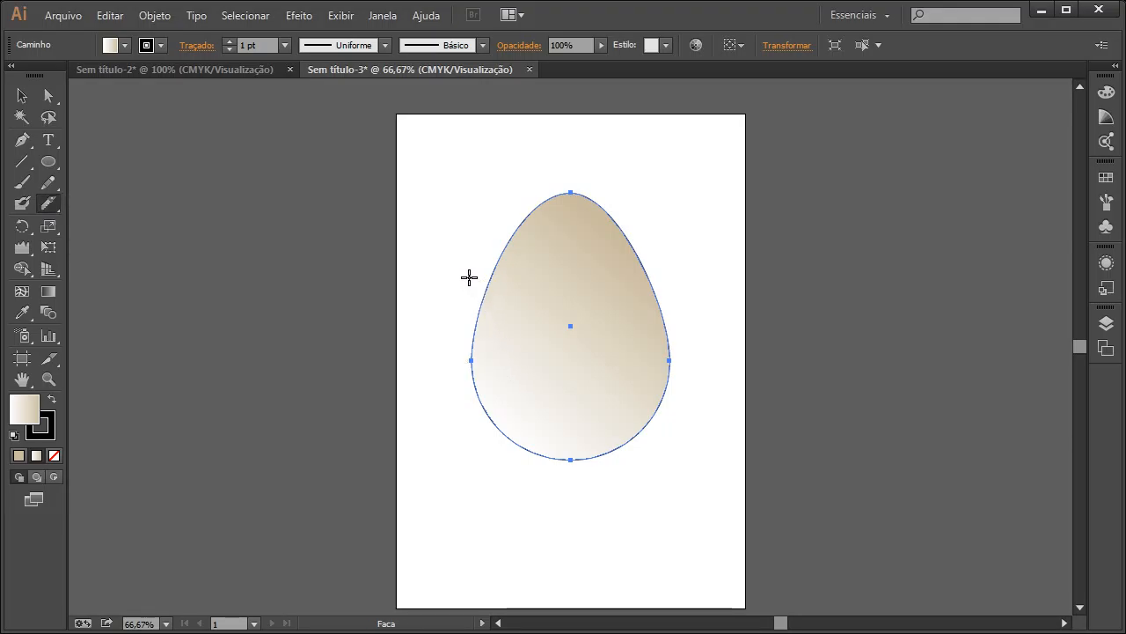
drag(468, 274, 686, 379)
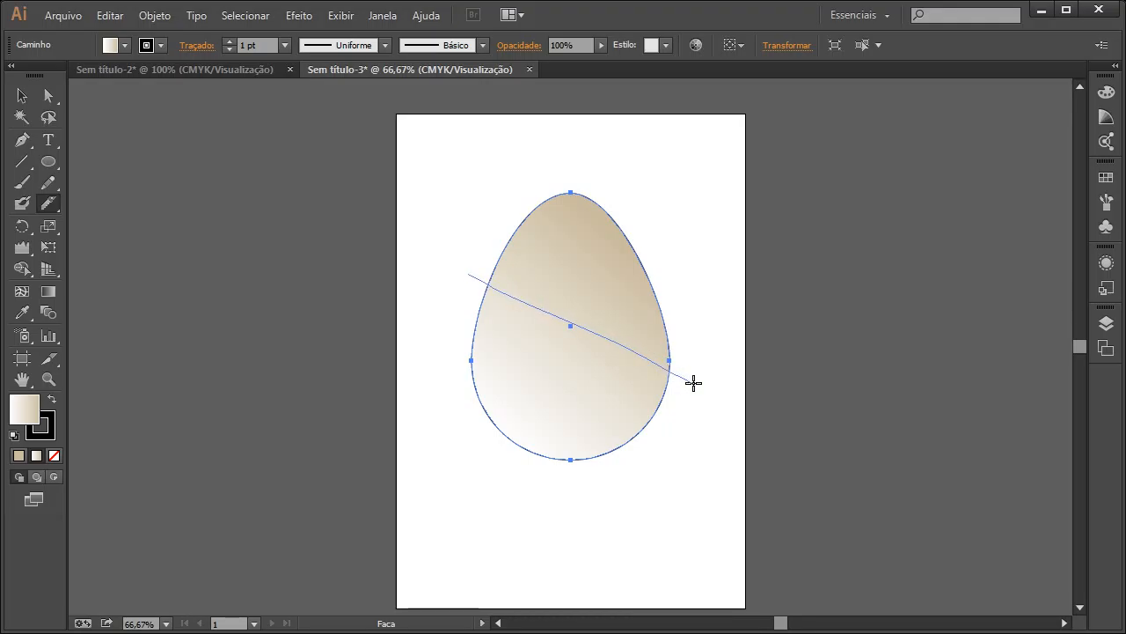
drag(694, 383, 691, 382)
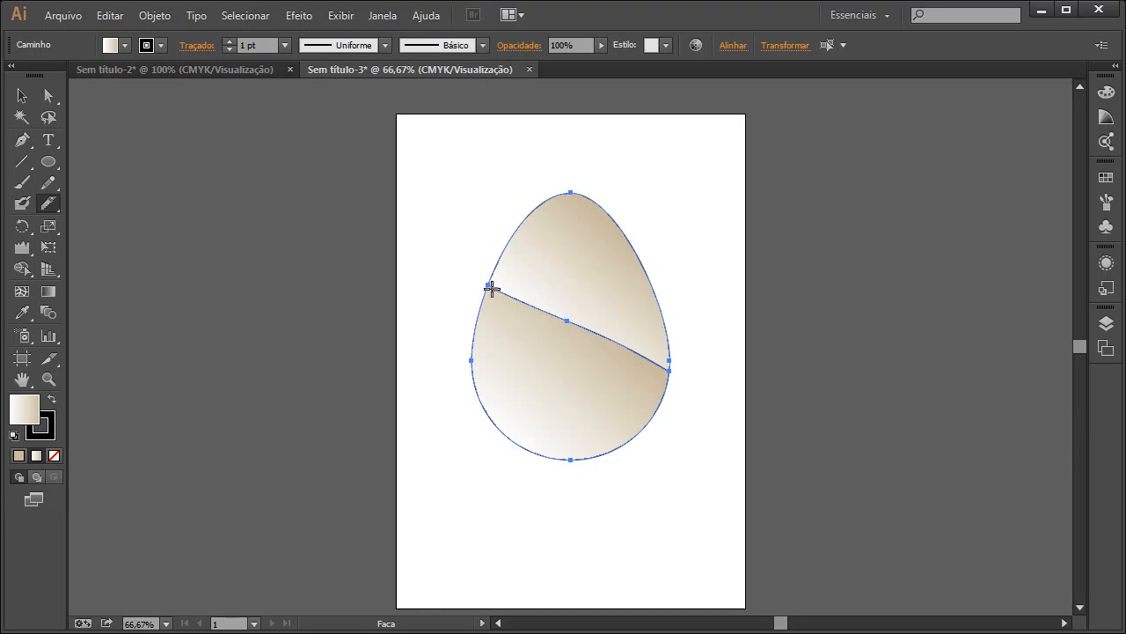
- Try moving the two egg pieces apart, undo the moves and deselect everything
click(22, 95)
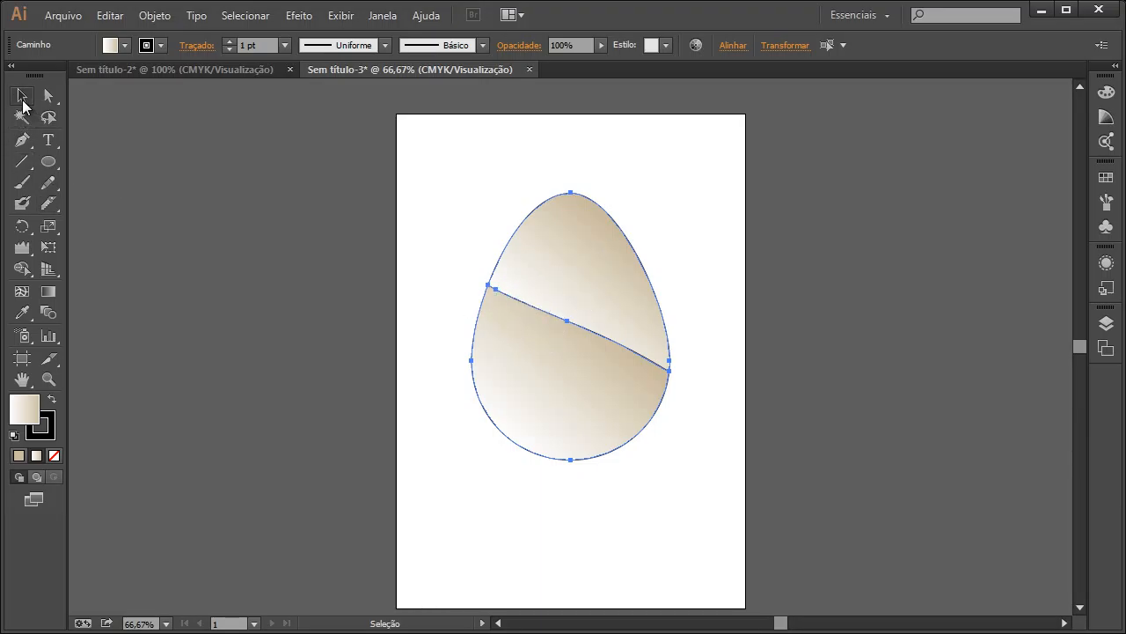
click(555, 276)
drag(556, 276, 614, 244)
click(621, 296)
click(606, 517)
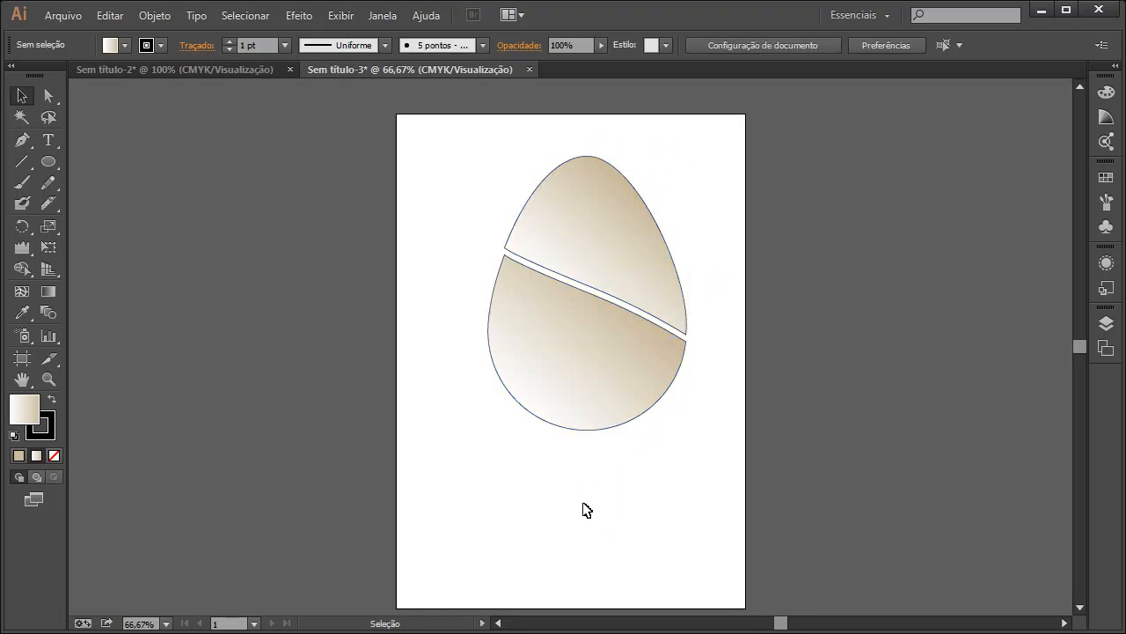
key(ctrl+z)
key(ctrl+z)
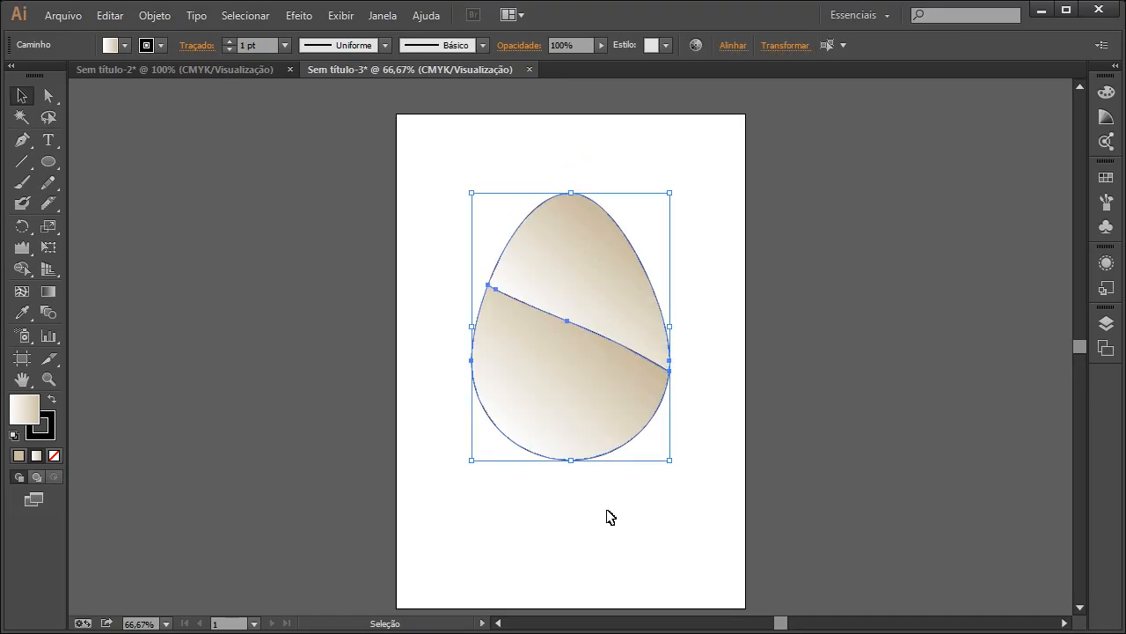
click(611, 516)
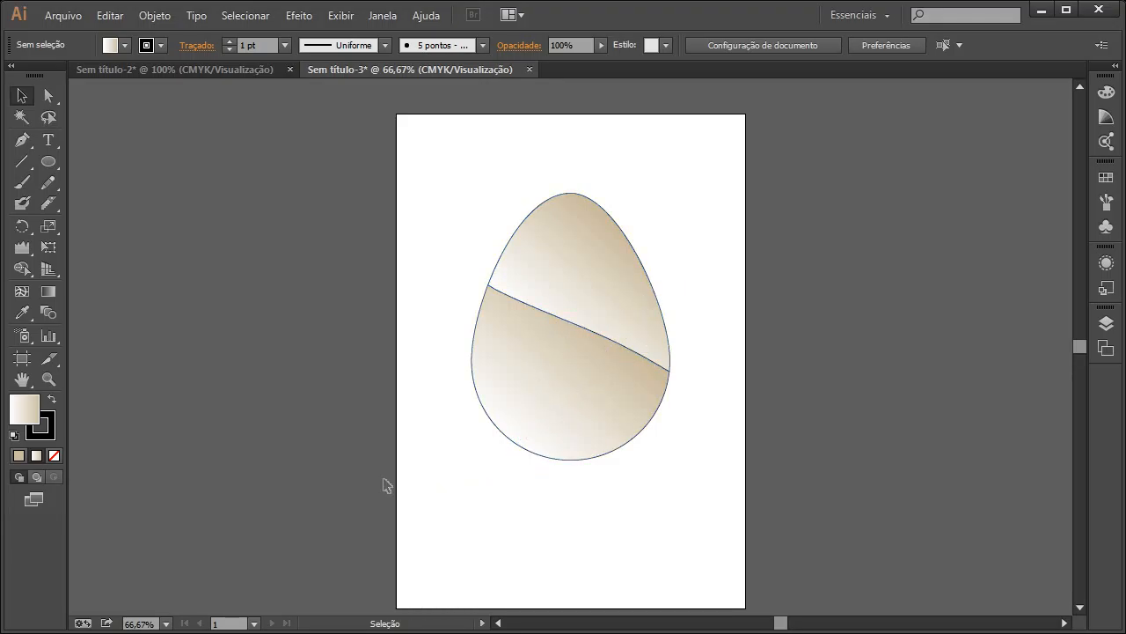
- Stretch both pieces' gradients diagonally across the whole egg, from white at the lower-left edge to beige at the upper-right edge
click(49, 292)
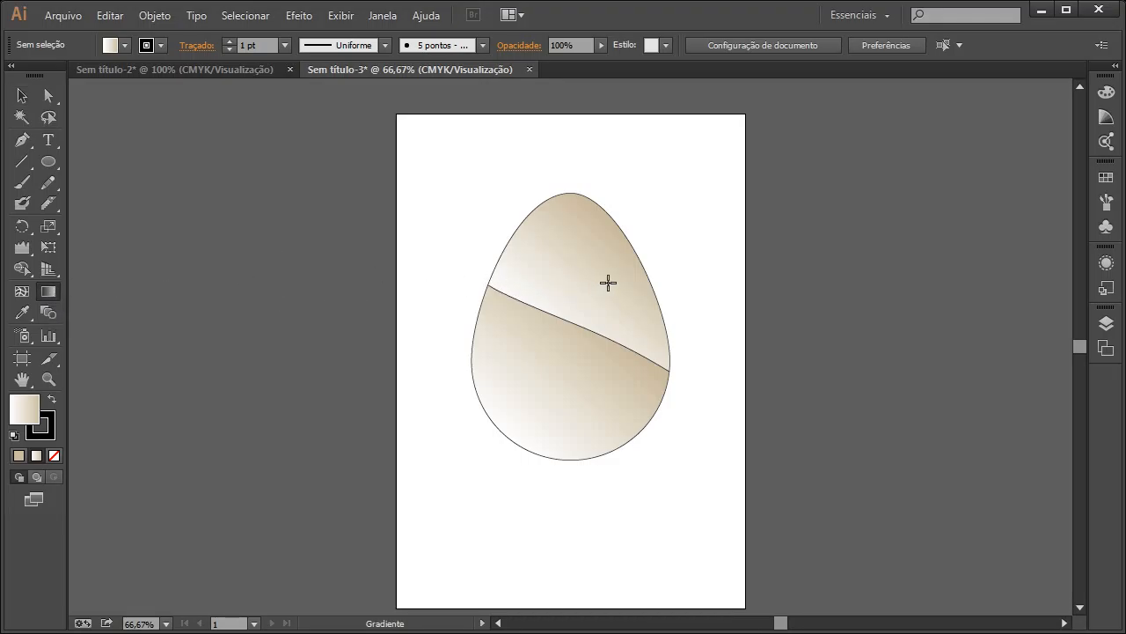
click(608, 284)
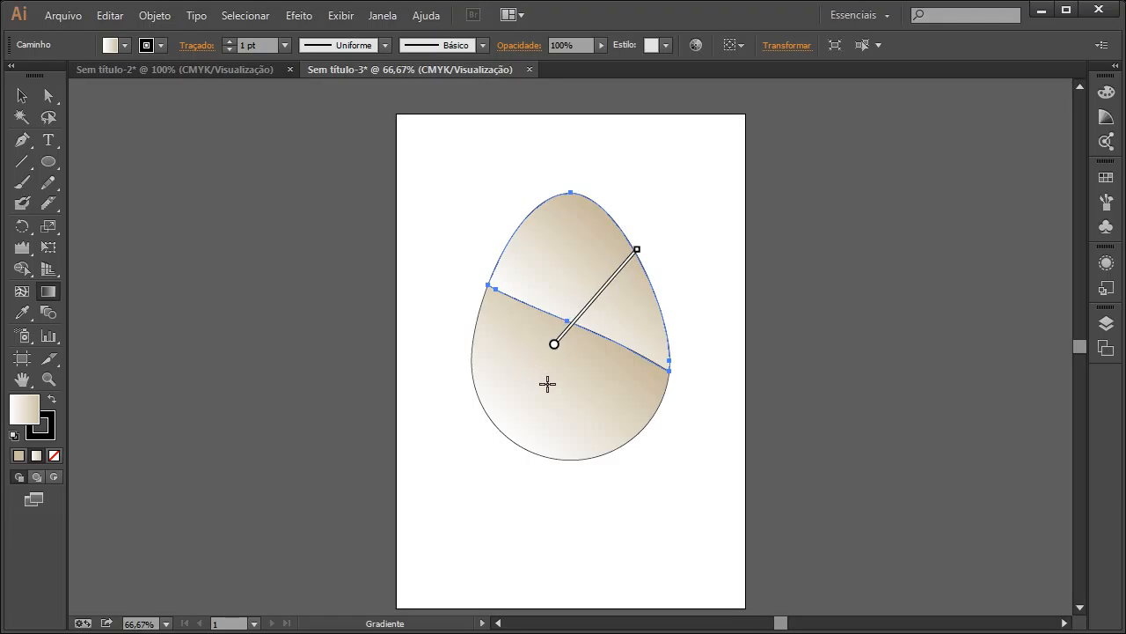
click(22, 96)
click(625, 378)
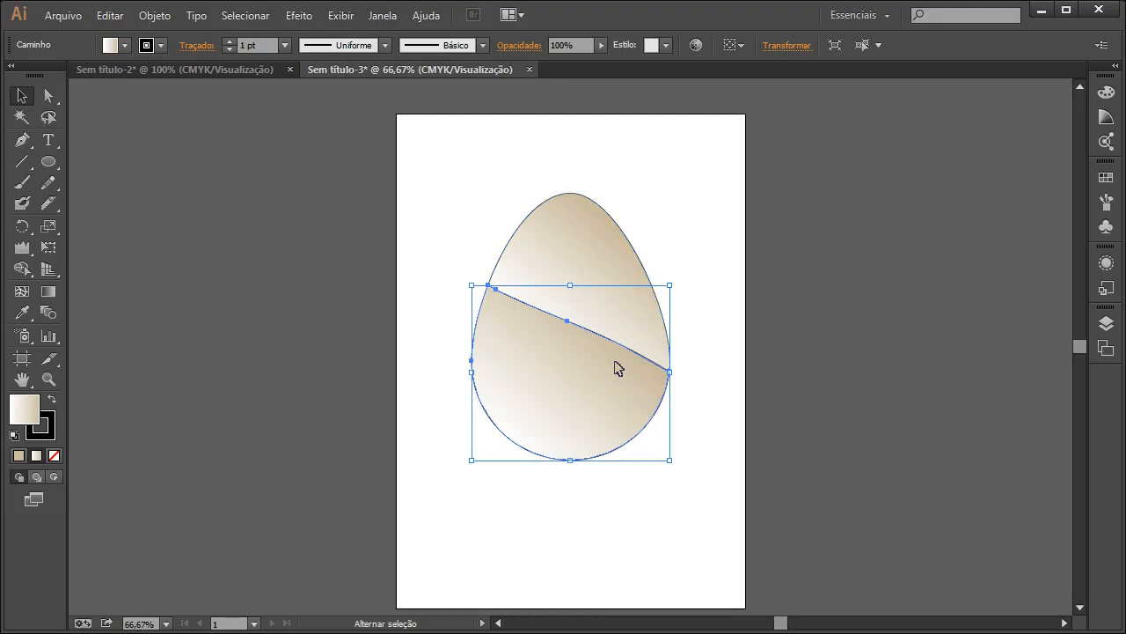
shift+click(609, 337)
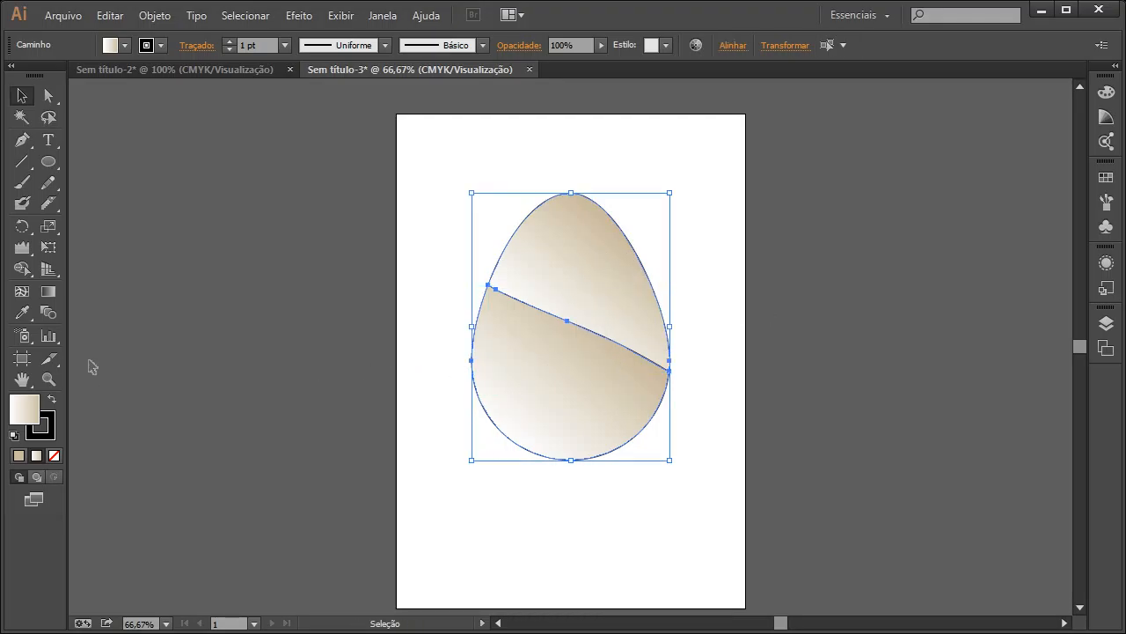
click(48, 291)
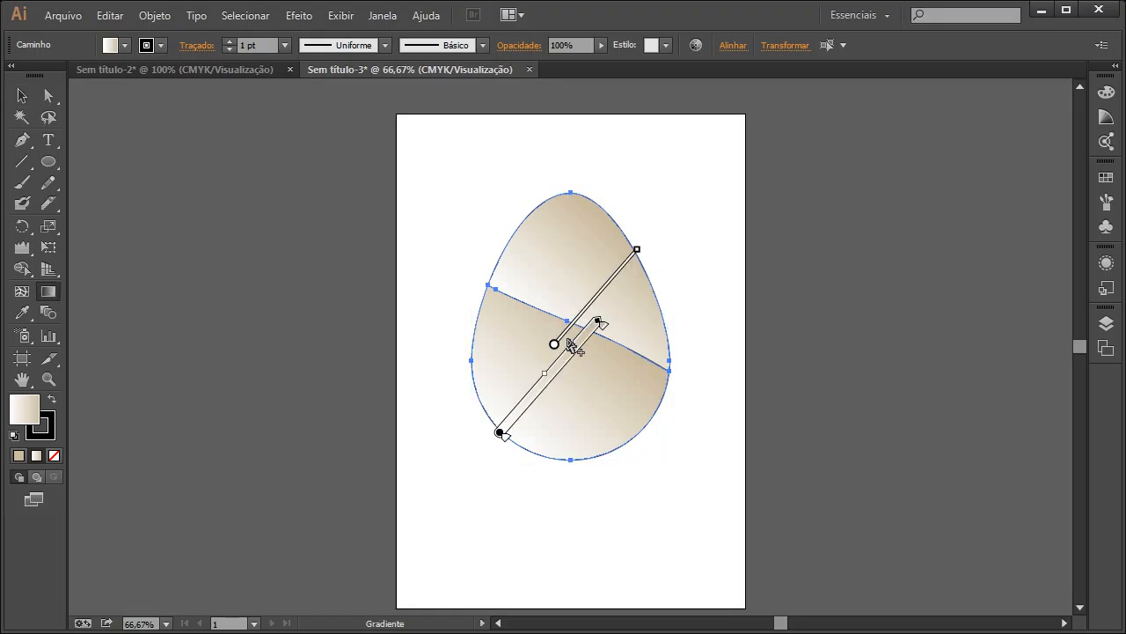
drag(555, 347, 489, 424)
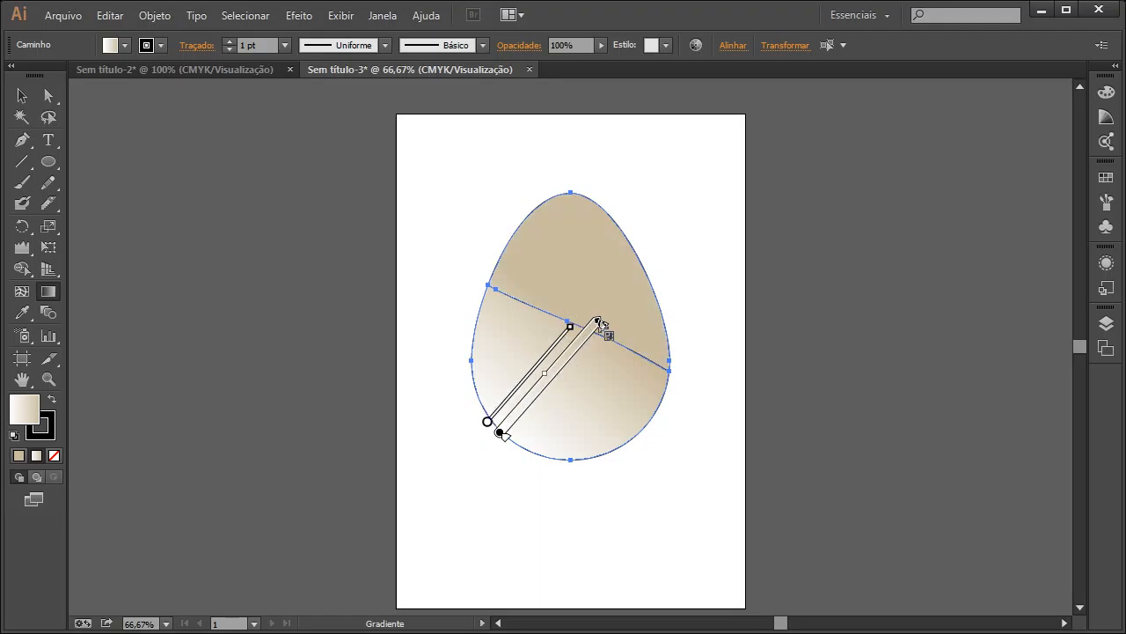
drag(597, 320, 655, 258)
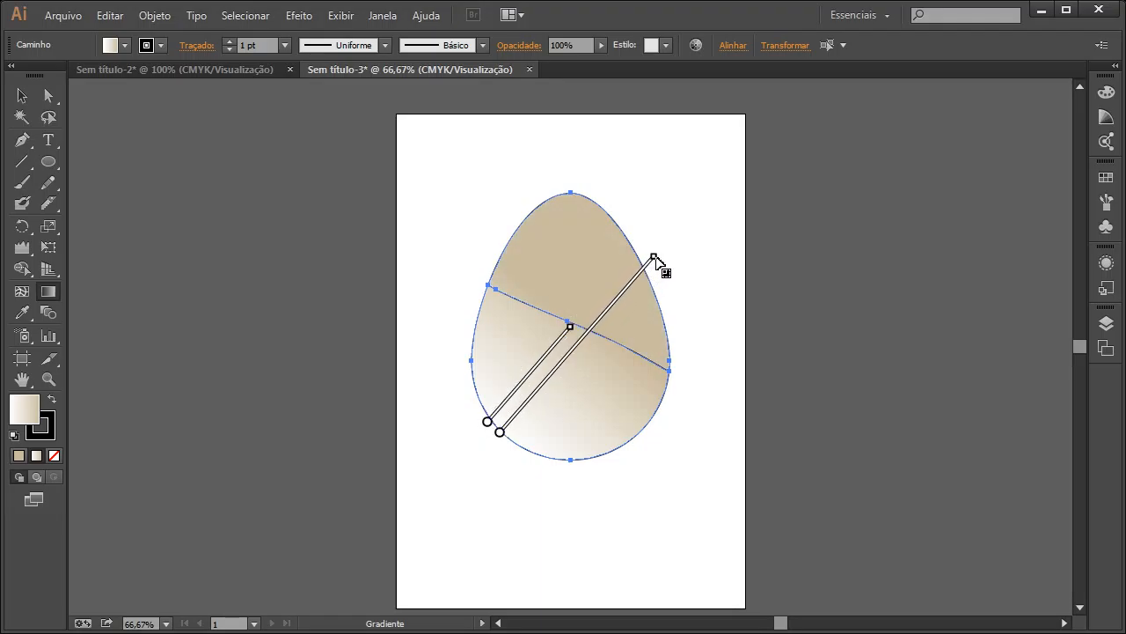
mouse_move(570, 327)
mouse_down()
mouse_move(647, 254)
mouse_move(639, 252)
mouse_move(648, 264)
mouse_up()
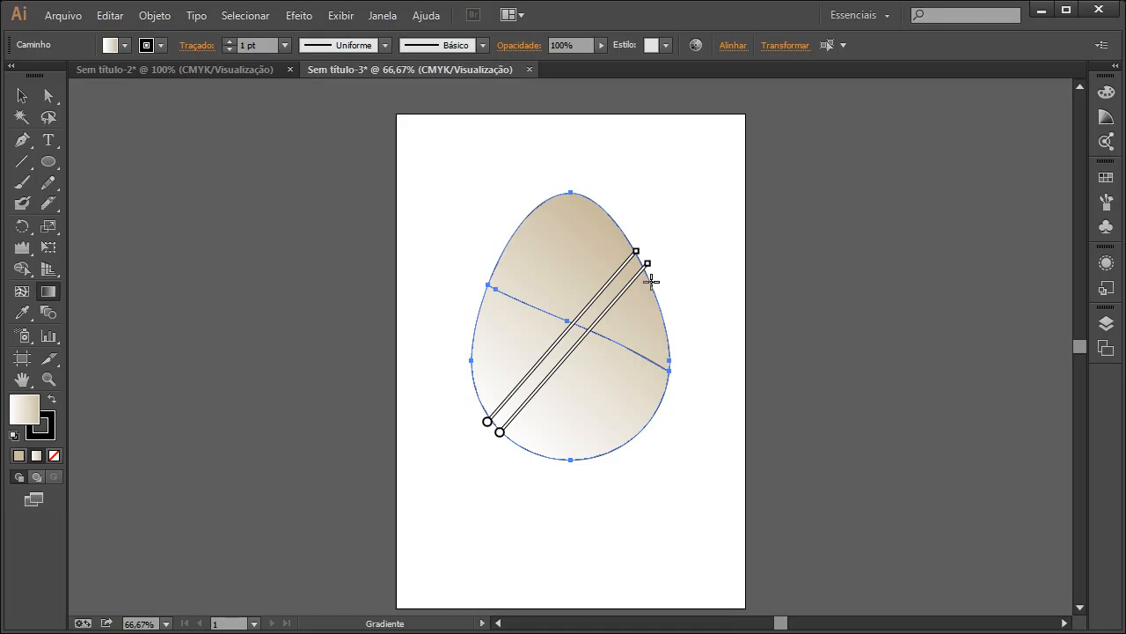
click(22, 95)
click(695, 328)
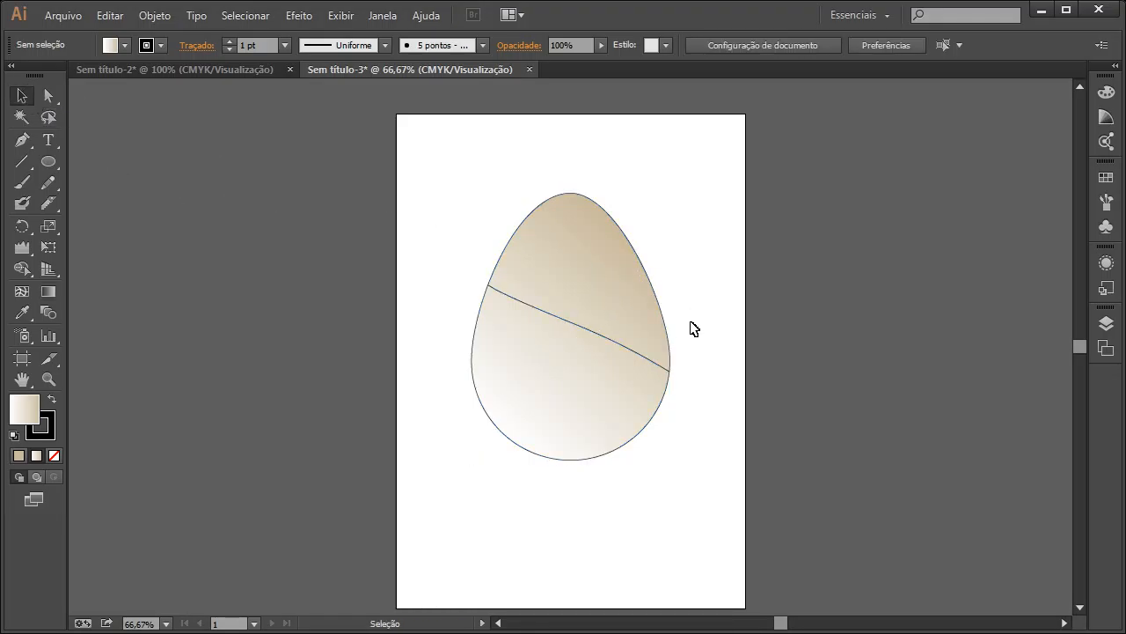
- Shift the gradient midpoints of both egg pieces towards the white lower-left end and deselect the pieces
click(605, 291)
shift+click(563, 404)
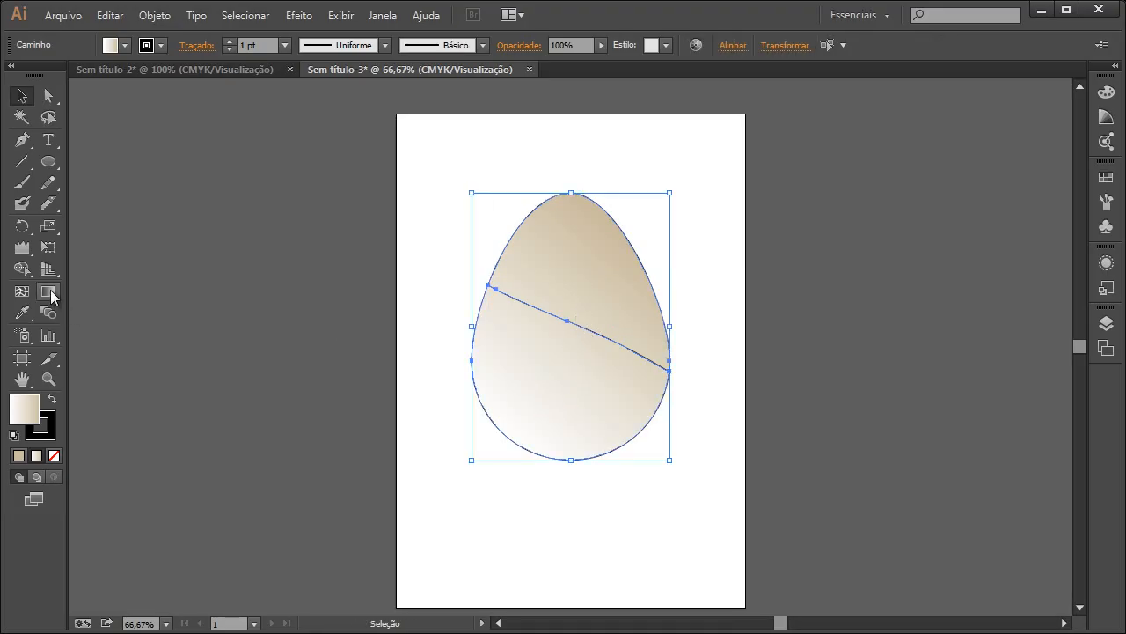
click(48, 293)
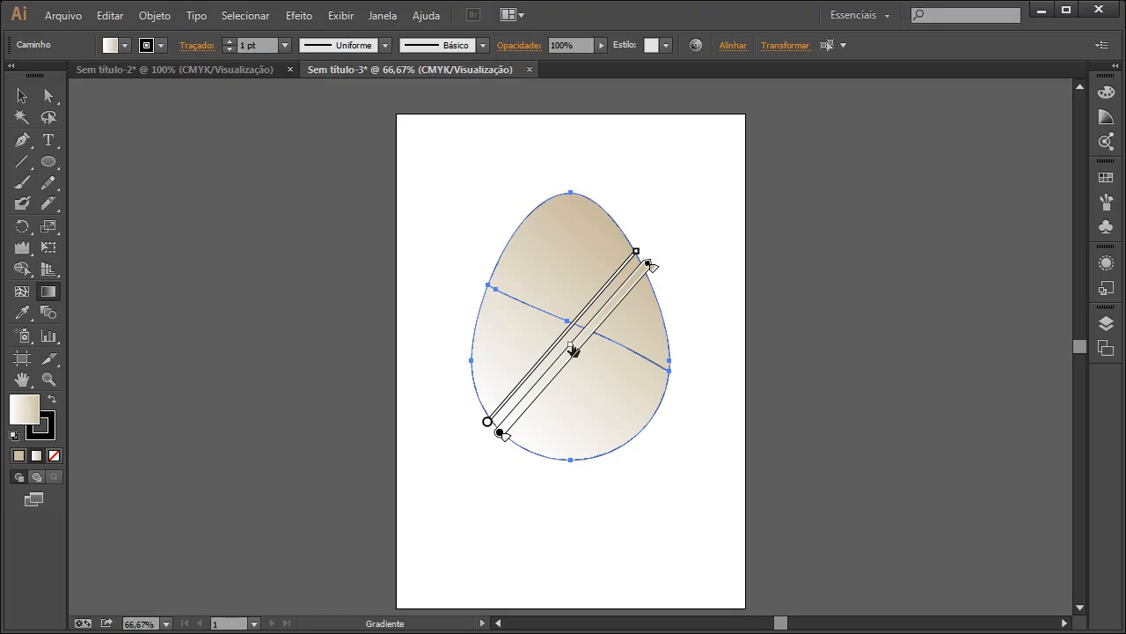
drag(572, 348, 529, 402)
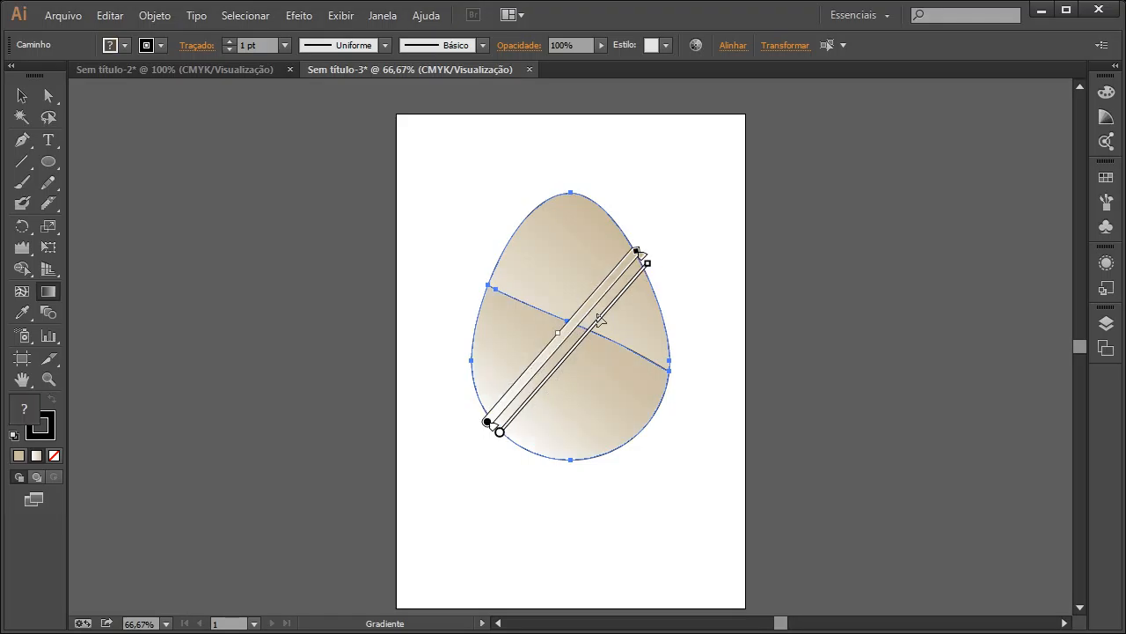
drag(560, 338, 521, 392)
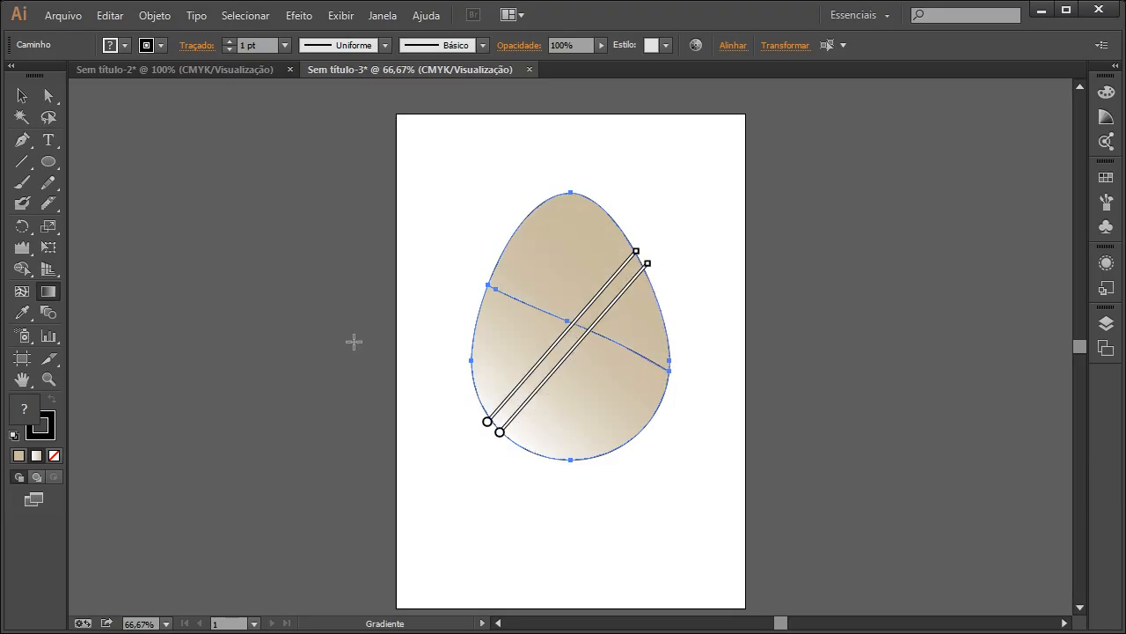
click(22, 96)
click(249, 184)
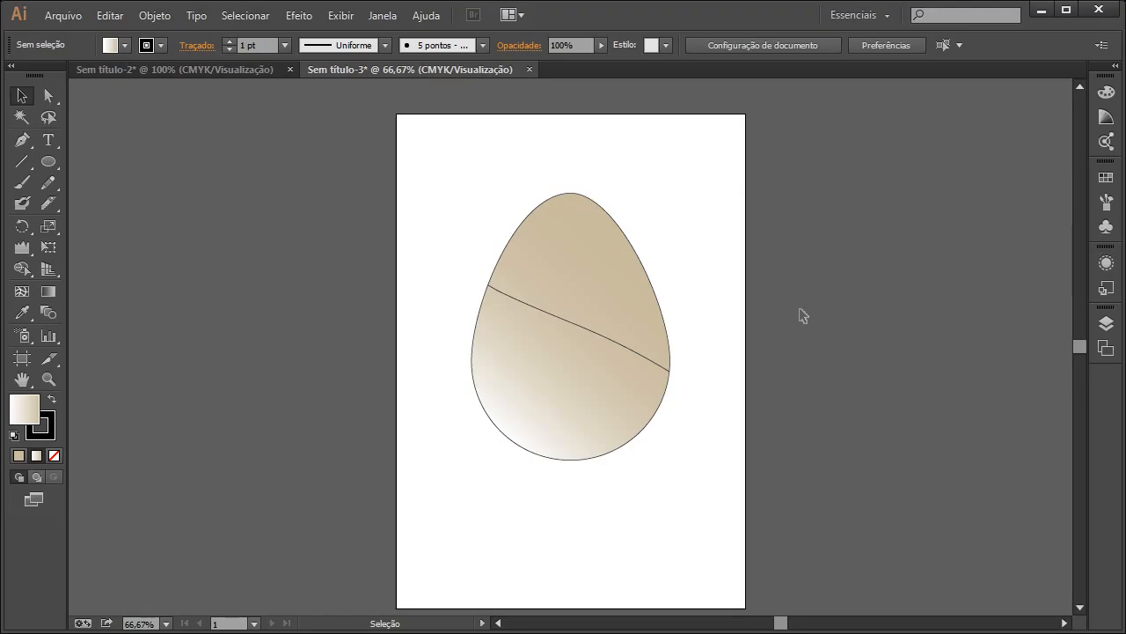
click(595, 407)
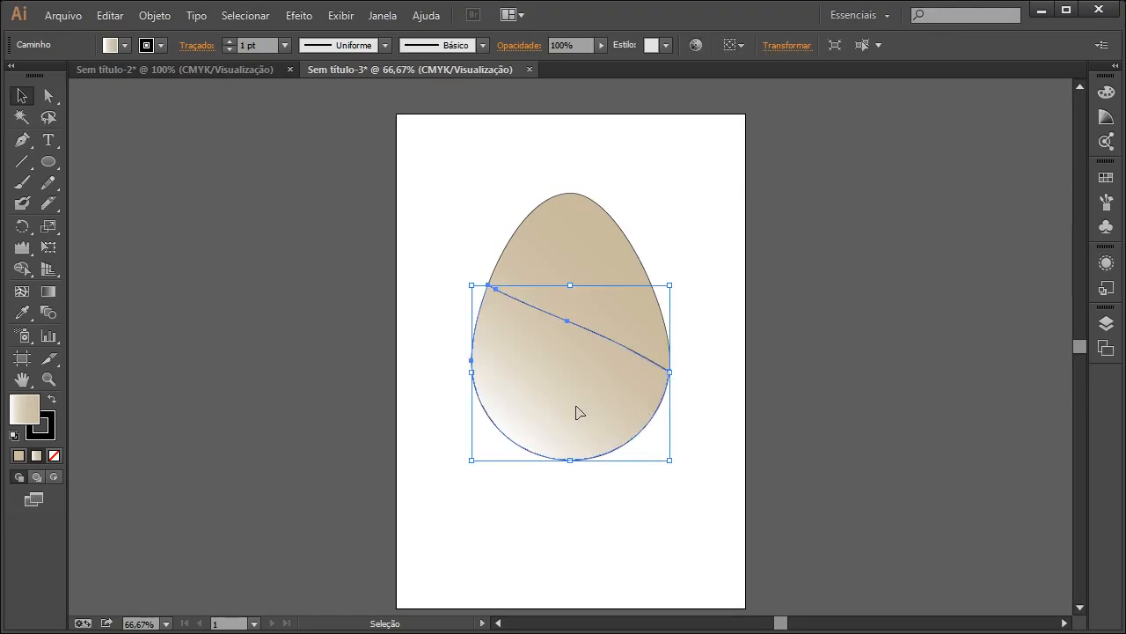
drag(576, 412, 538, 413)
key(ctrl+z)
- Select both egg pieces, scale them down proportionally to roughly three quarters of their size and deselect them
click(681, 214)
drag(681, 214, 478, 496)
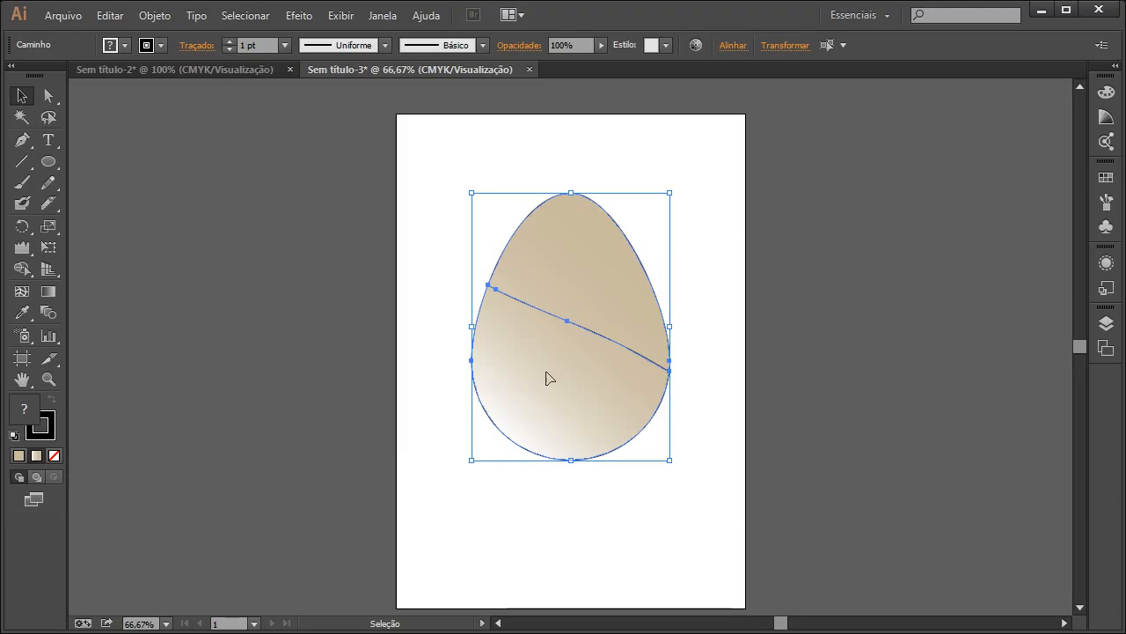
drag(731, 151, 450, 528)
drag(672, 191, 627, 266)
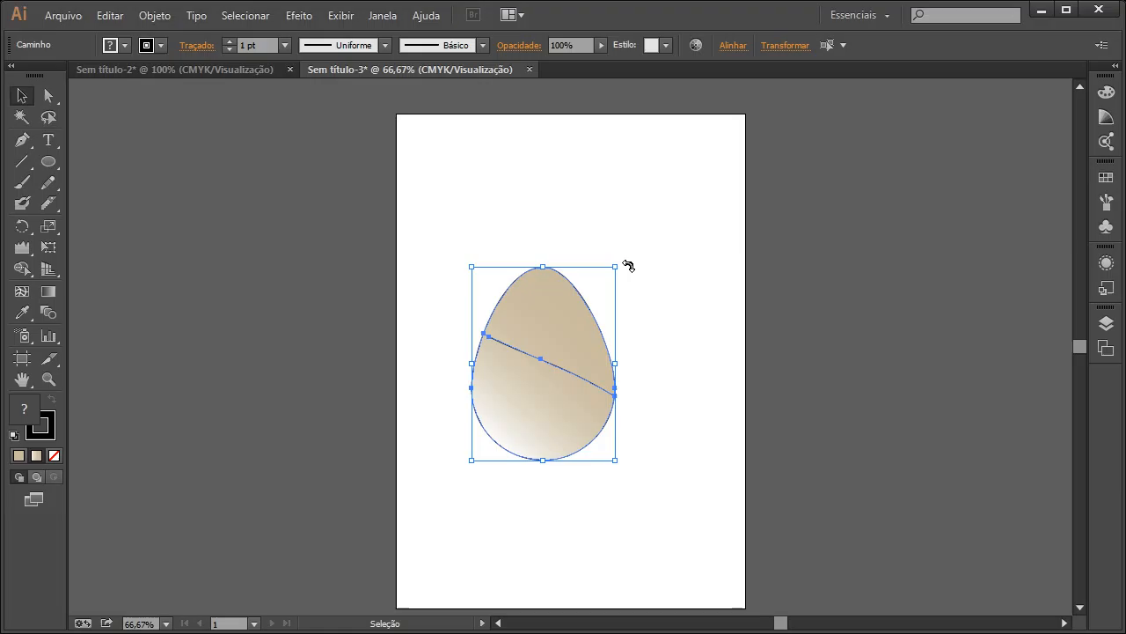
click(835, 277)
- Separate the shell halves by moving the upper piece to the right and the lower piece to the left
click(595, 322)
drag(546, 266, 667, 266)
click(536, 413)
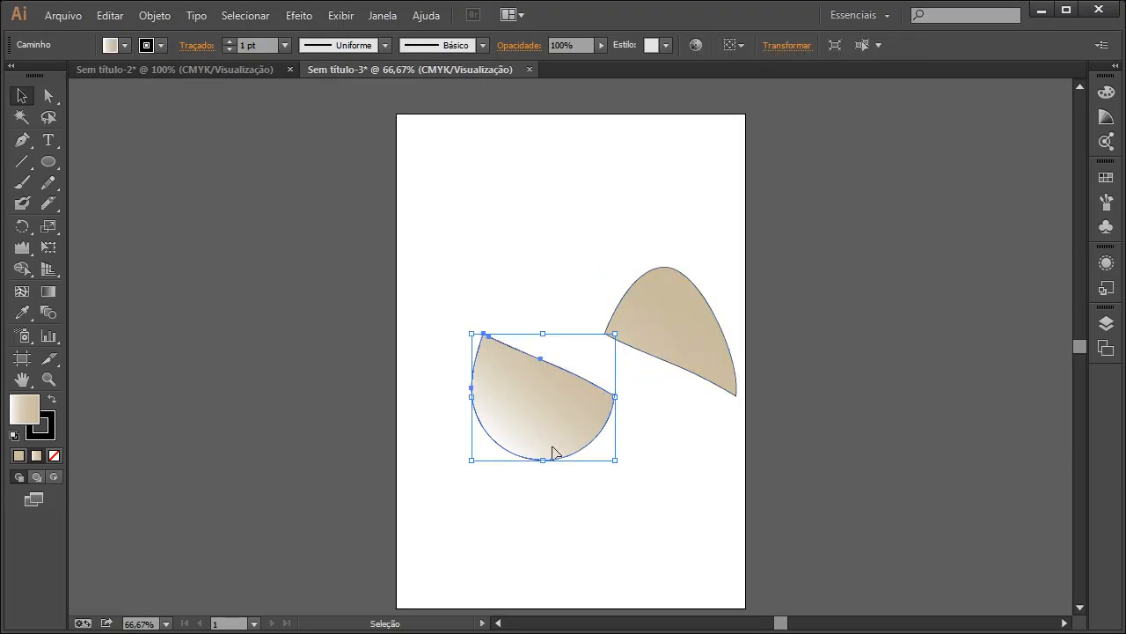
drag(544, 424, 493, 424)
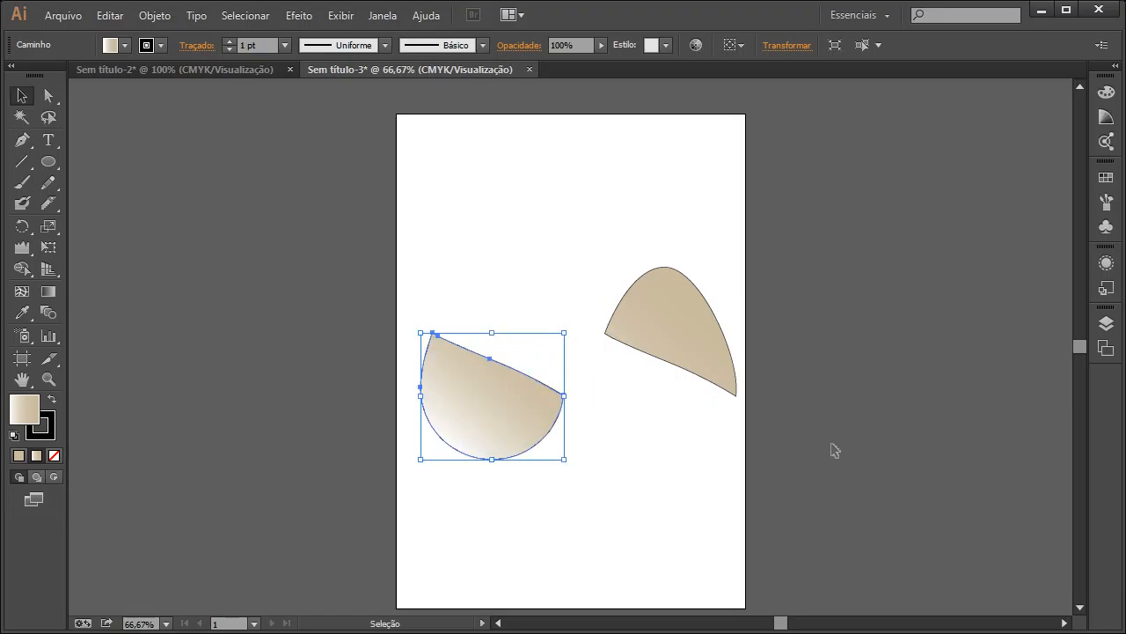
click(832, 453)
- Tip the upper shell piece clockwise onto its side and place it beside the other half, aligned with its base
drag(676, 338, 649, 377)
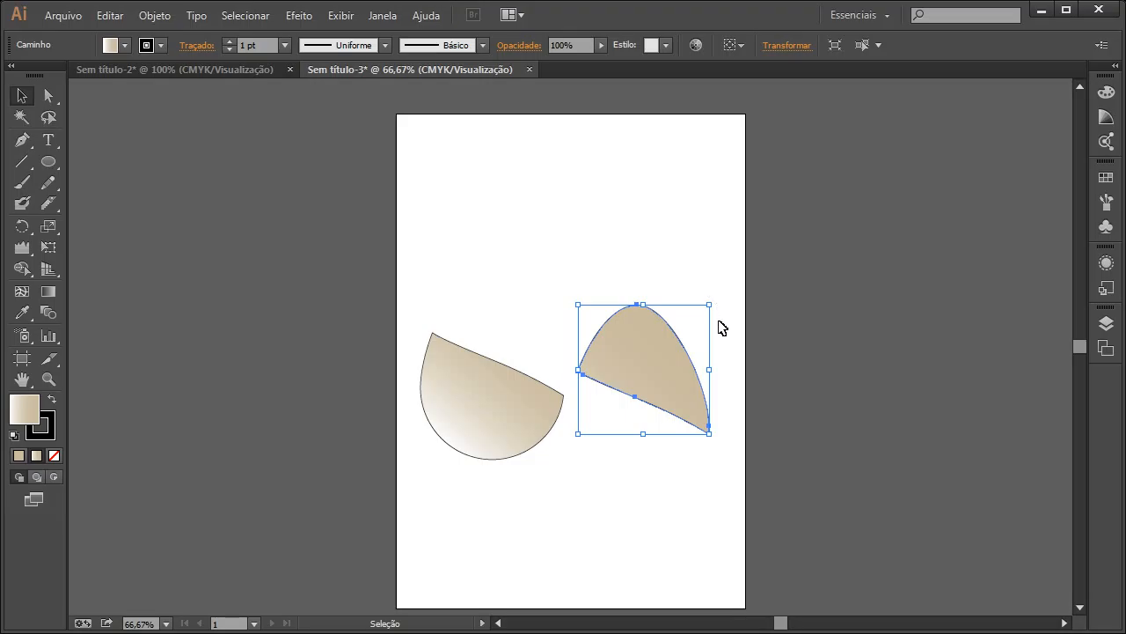
drag(712, 298, 678, 454)
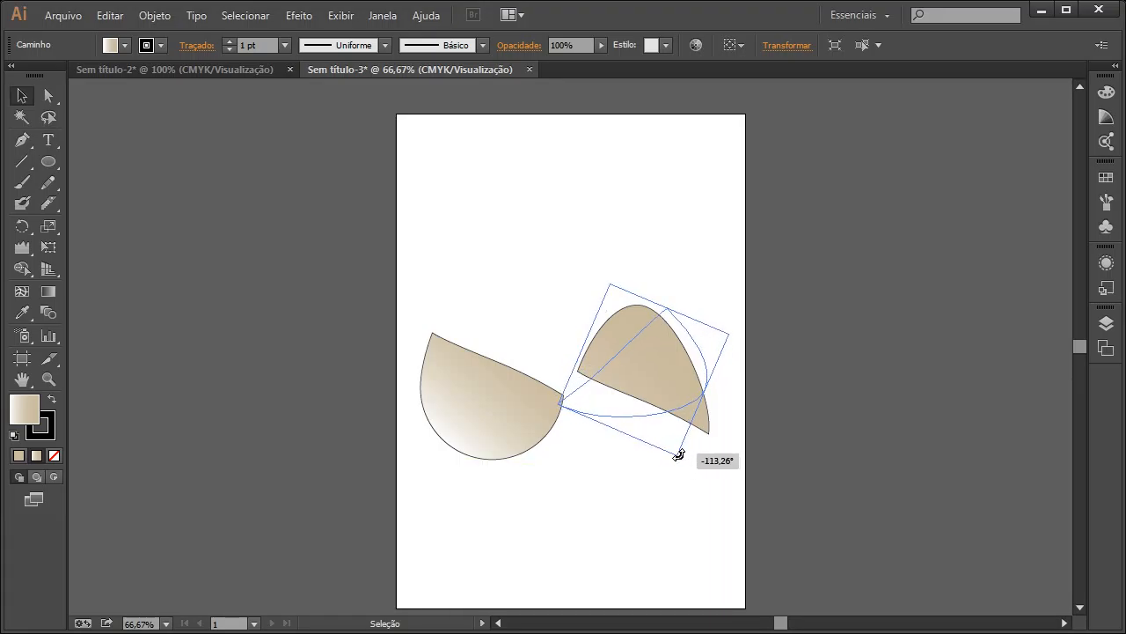
drag(679, 455, 663, 458)
drag(645, 400, 656, 440)
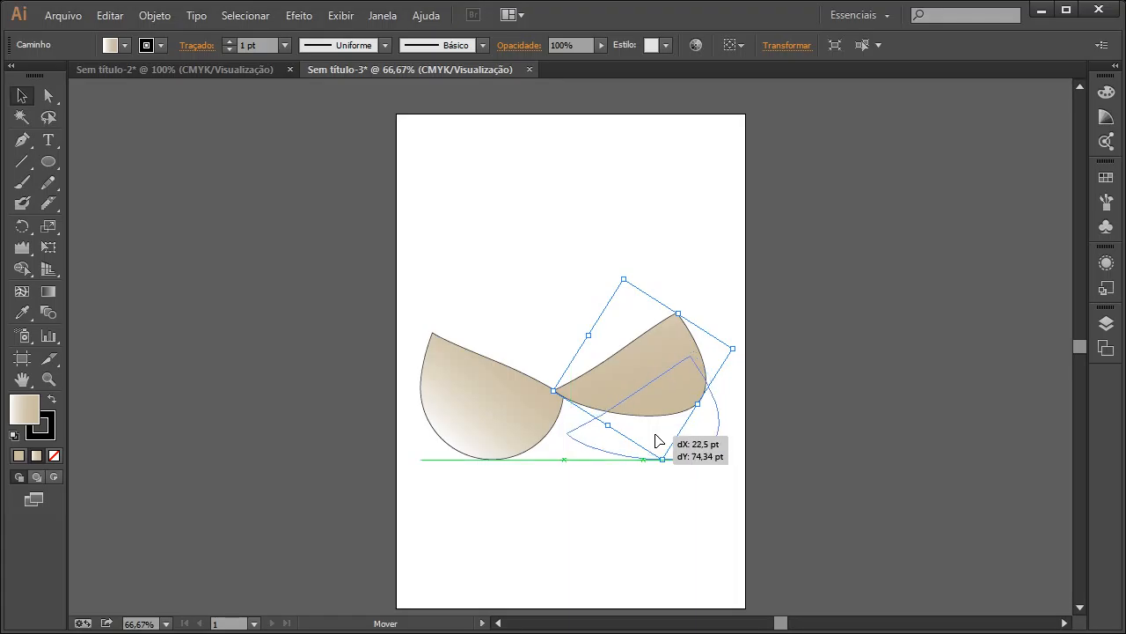
drag(655, 440, 656, 440)
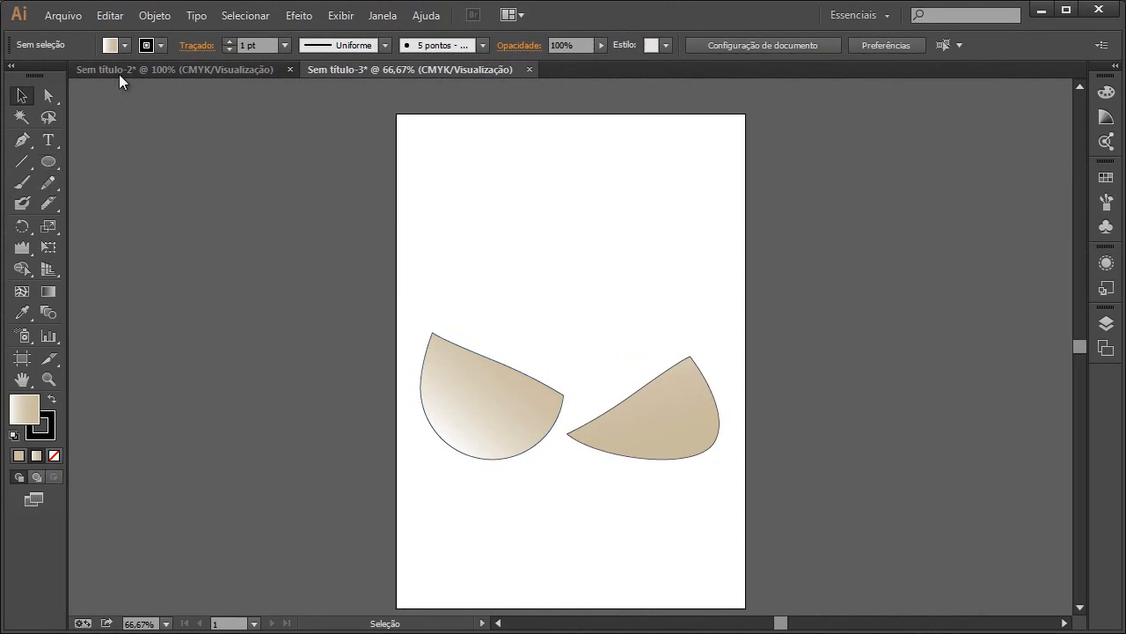
- Set the fill colour for new shapes to solid white
click(125, 46)
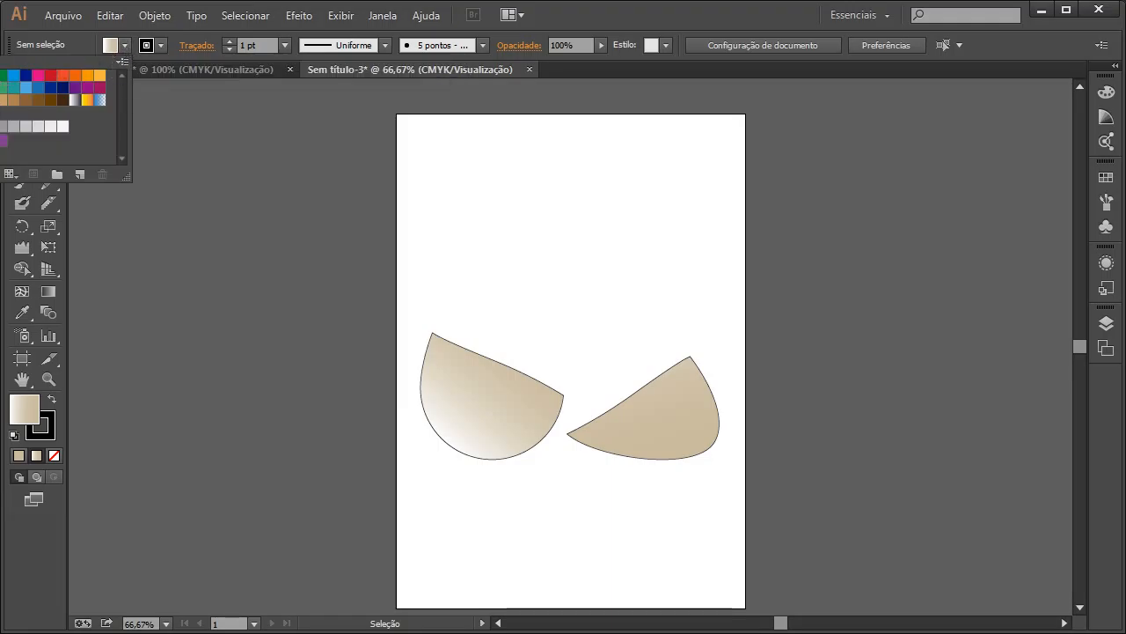
drag(129, 177, 631, 380)
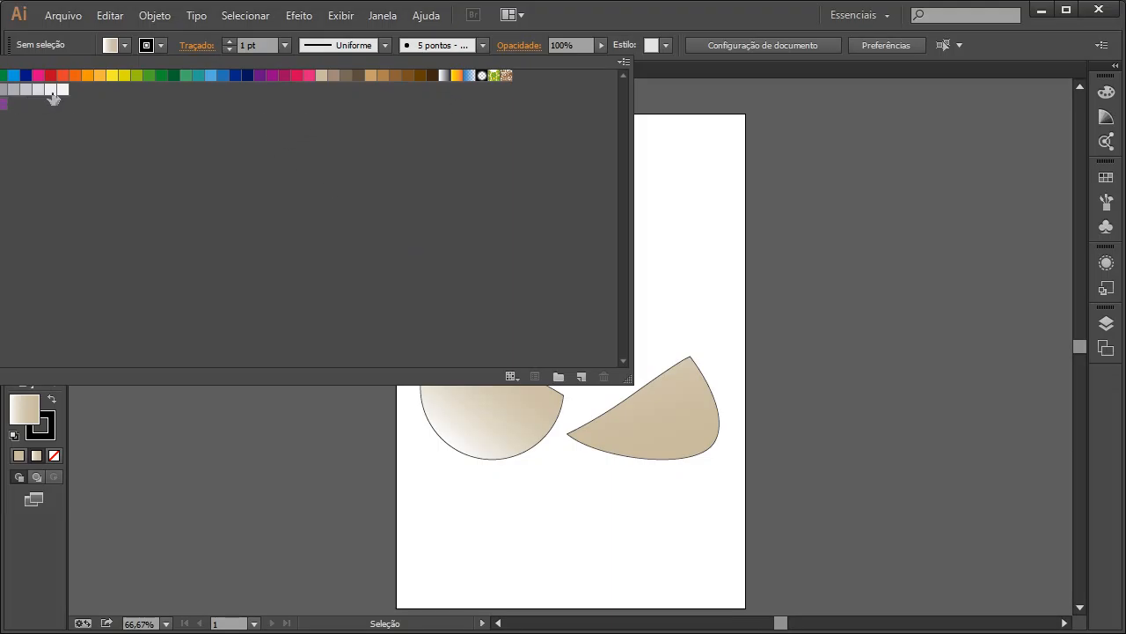
click(0, 76)
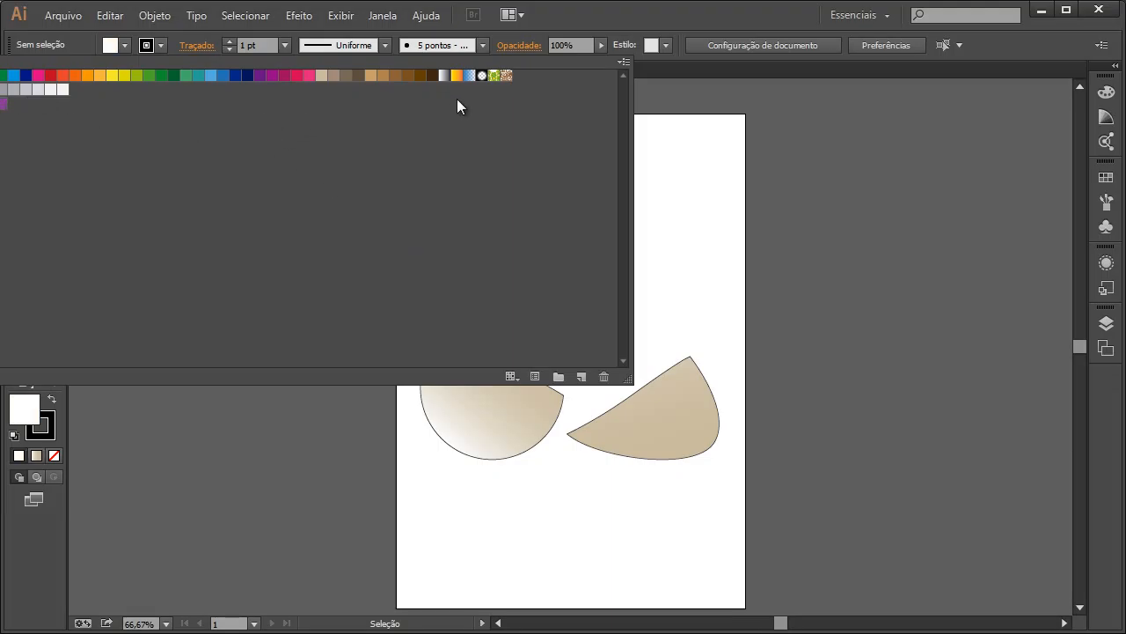
drag(628, 378, 135, 247)
click(195, 251)
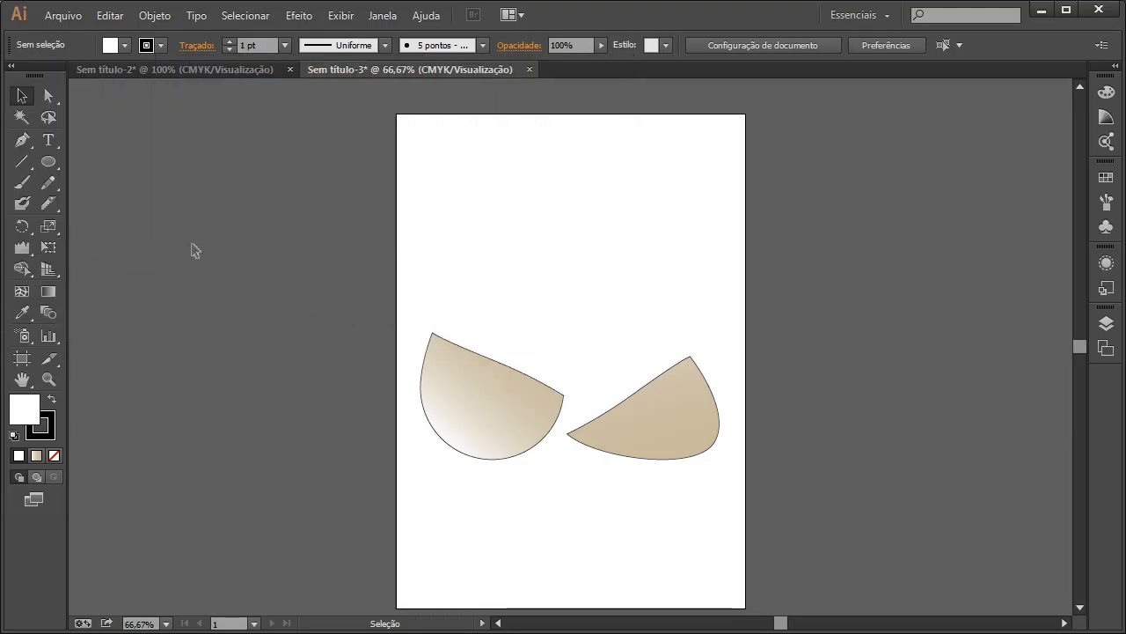
- Draw a flat, white-filled horizontal ellipse about as wide as the left shell half, over its cut edge
click(49, 162)
drag(494, 234, 528, 381)
click(22, 95)
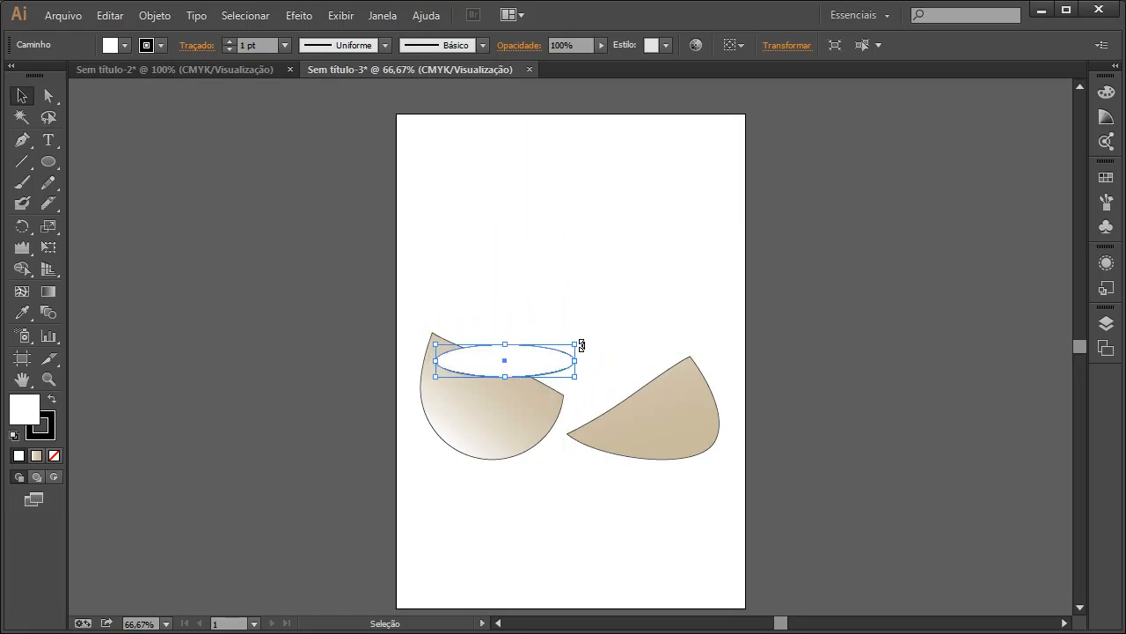
- Tilt and move the white ellipse along the left shell's sloping cut edge, then fine-tune its angle and size
drag(583, 338, 587, 367)
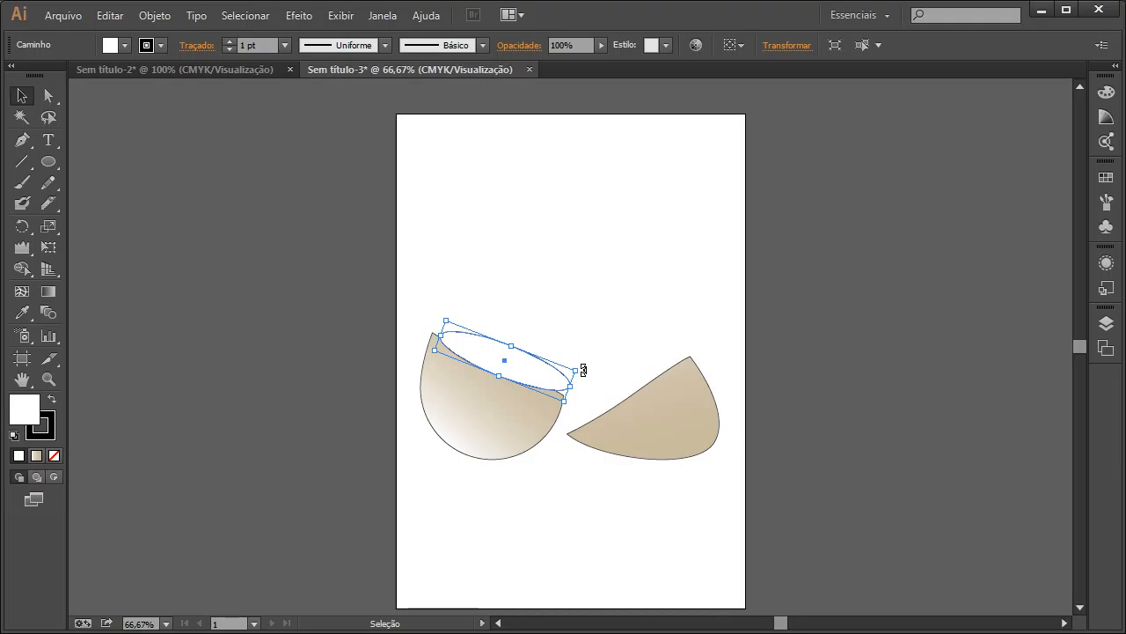
drag(580, 372, 537, 388)
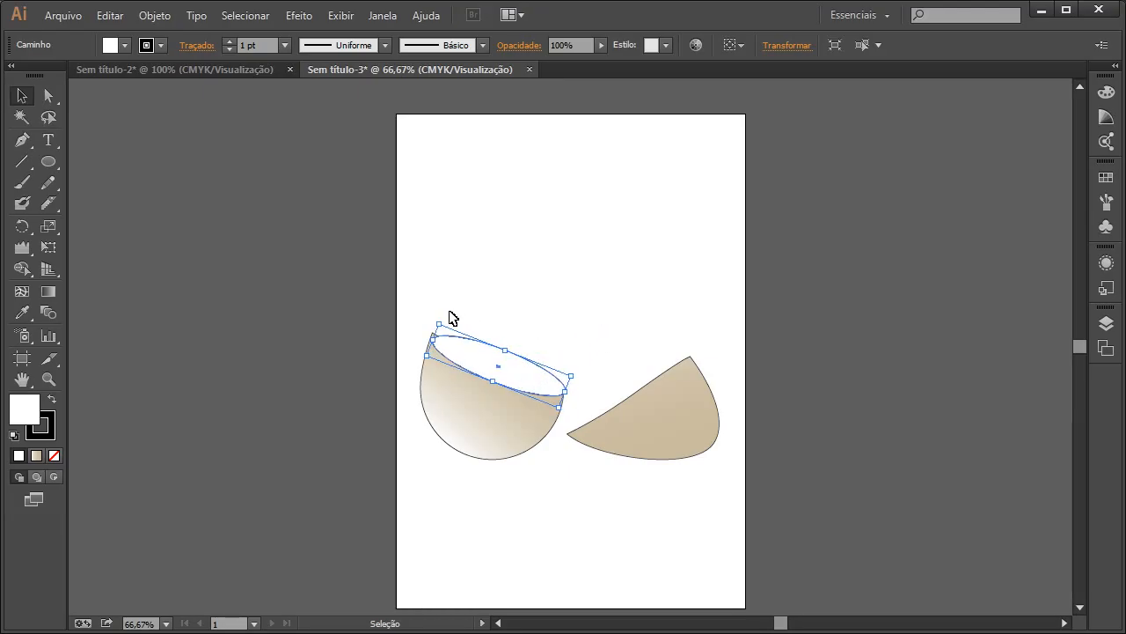
drag(438, 317, 442, 318)
click(590, 306)
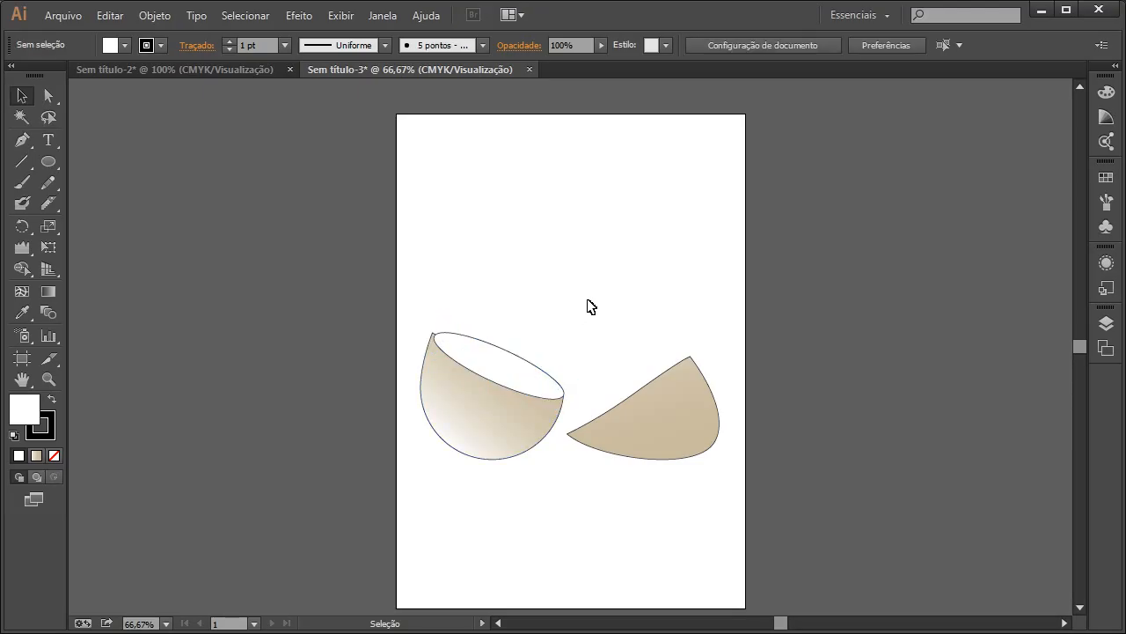
click(493, 357)
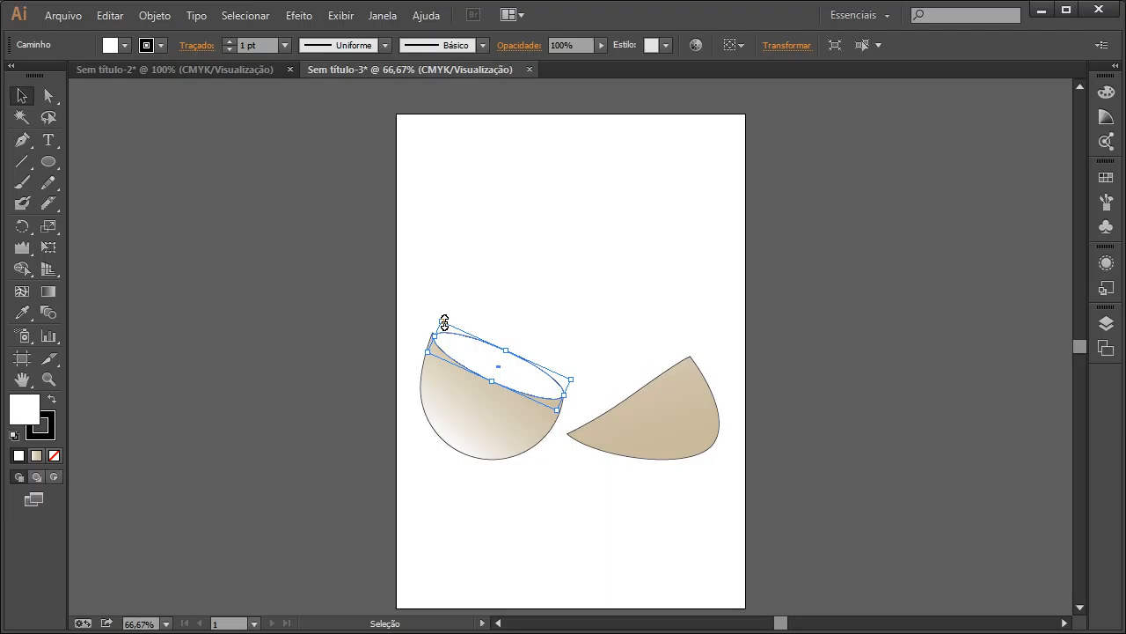
drag(445, 323, 444, 323)
click(511, 293)
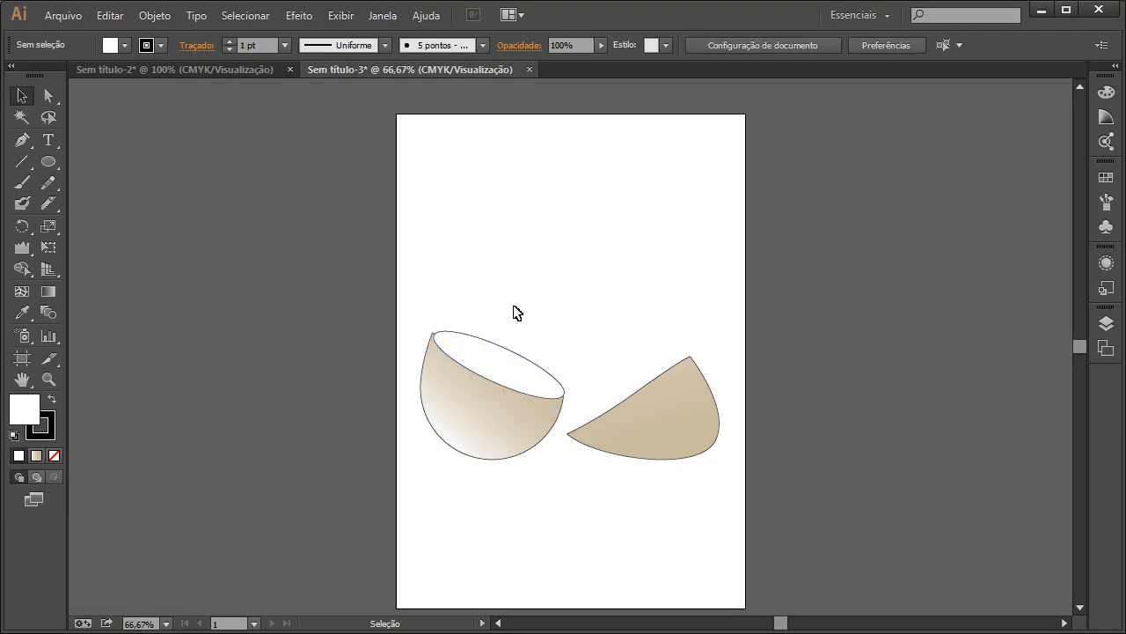
- Refine the white ellipse's size and tilt so both ends reach the corners of the left shell half
click(451, 337)
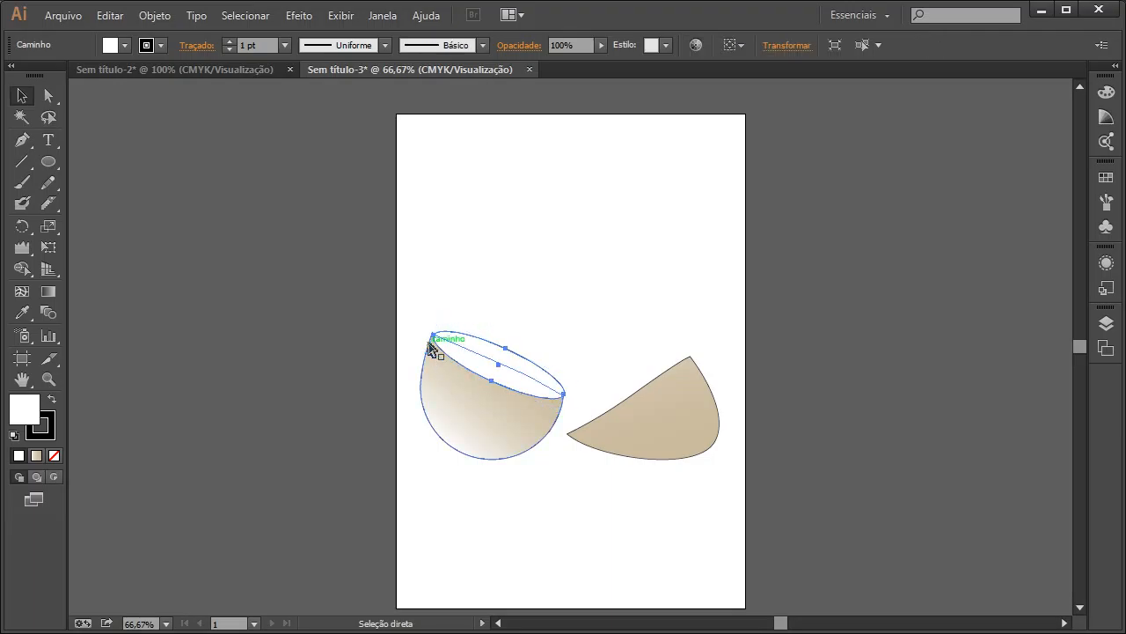
key(ctrl+plus)
key(ctrl+plus)
key(ctrl+plus)
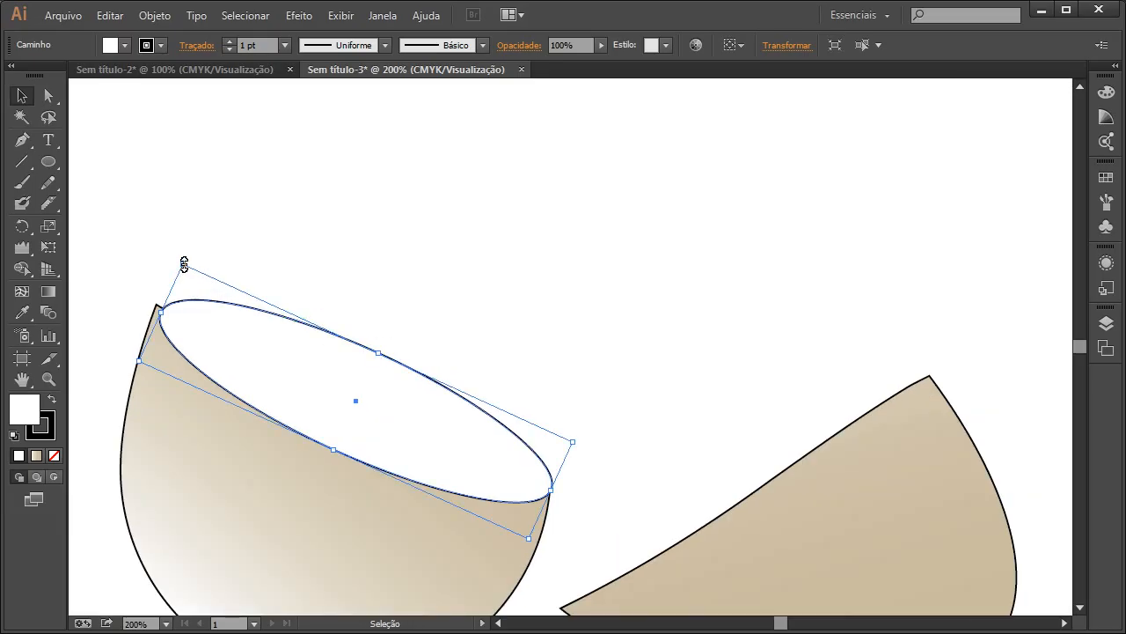
drag(184, 264, 182, 253)
click(303, 263)
click(191, 296)
click(284, 252)
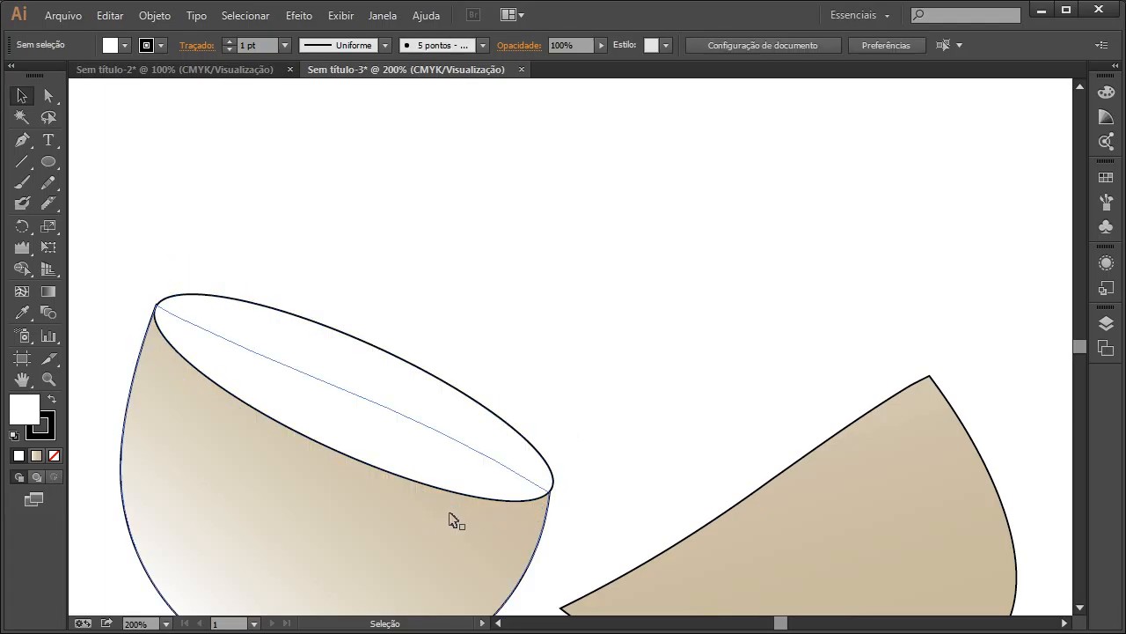
click(549, 487)
drag(585, 433, 575, 441)
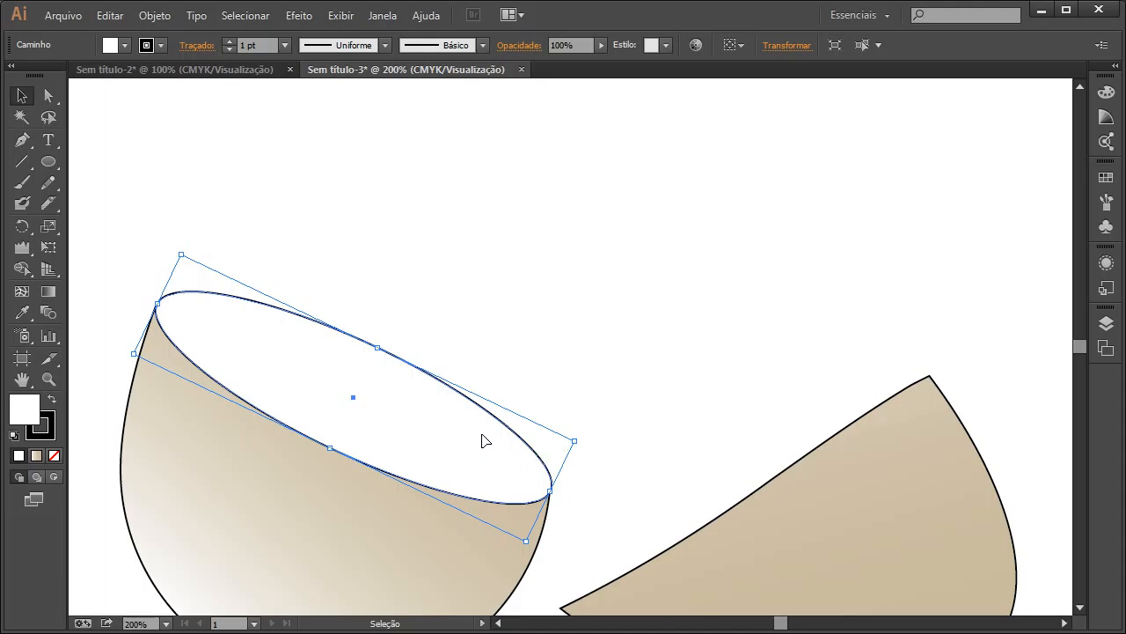
click(609, 399)
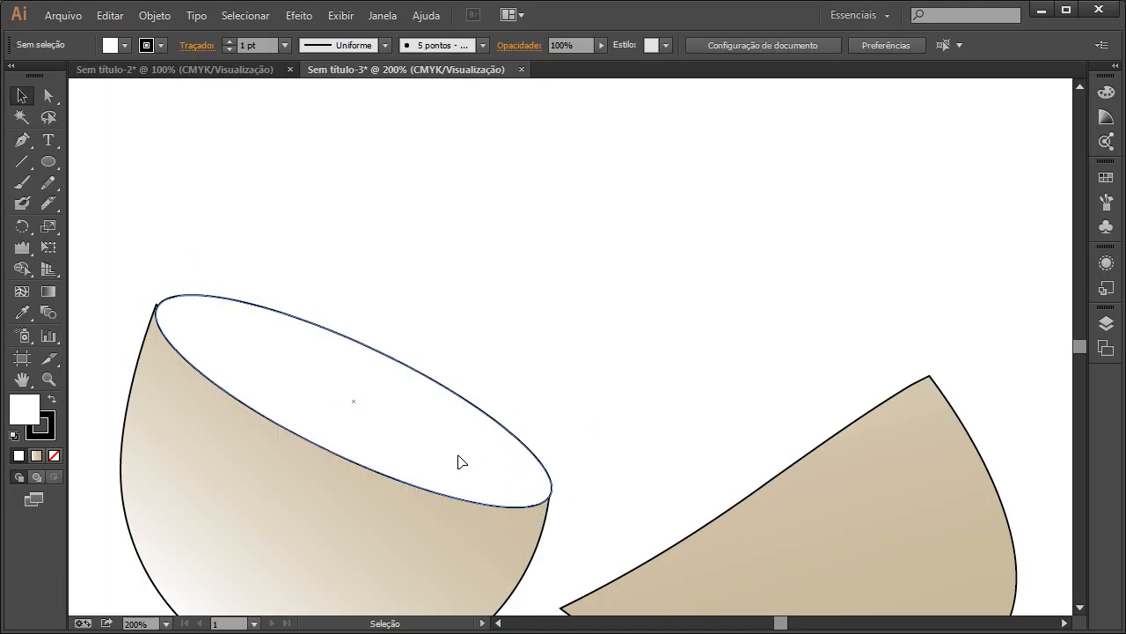
- Nudge the white ellipse in small increments until it sits against both corners of the left shell's opening
click(458, 456)
key(Down)
key(Down)
key(Down)
click(649, 431)
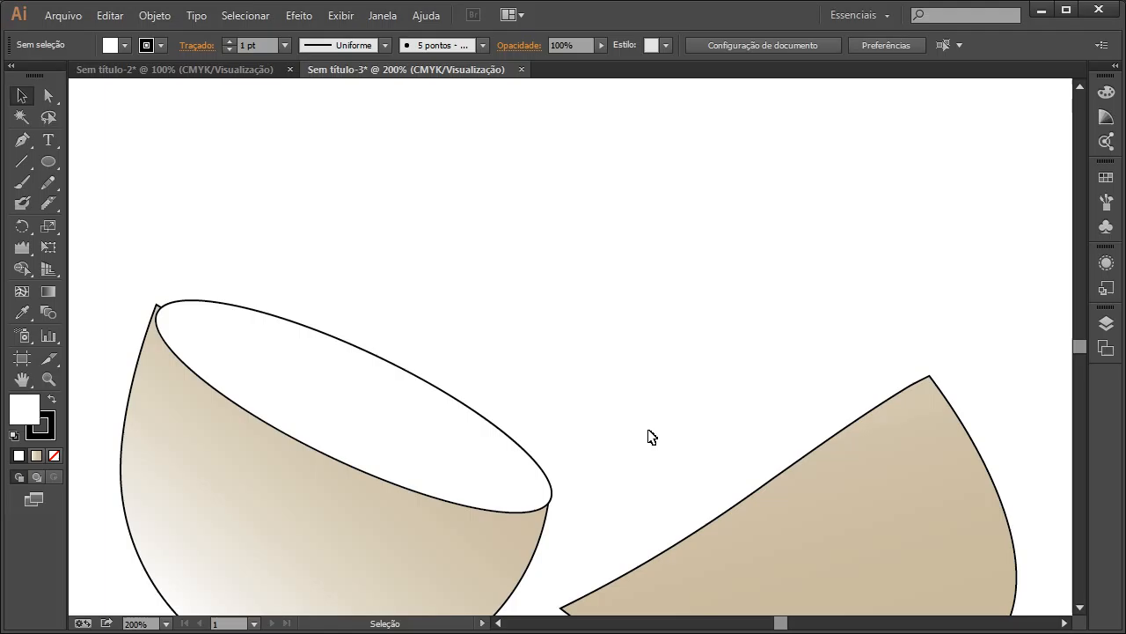
click(381, 416)
key(Up)
key(Up)
key(Up)
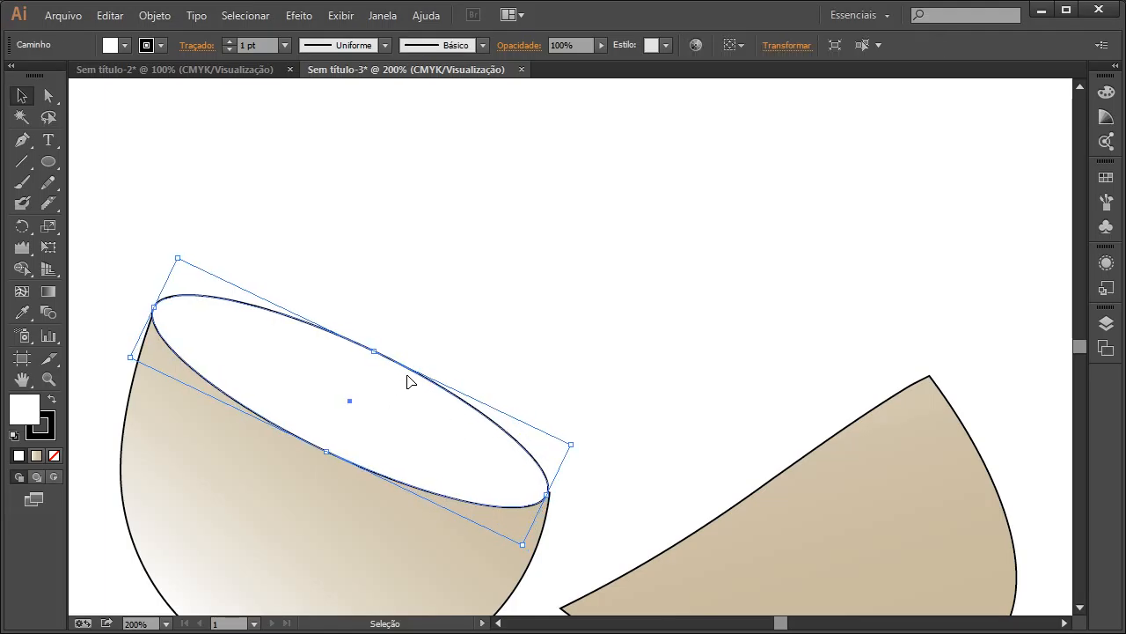
key(Right)
key(Down)
click(530, 353)
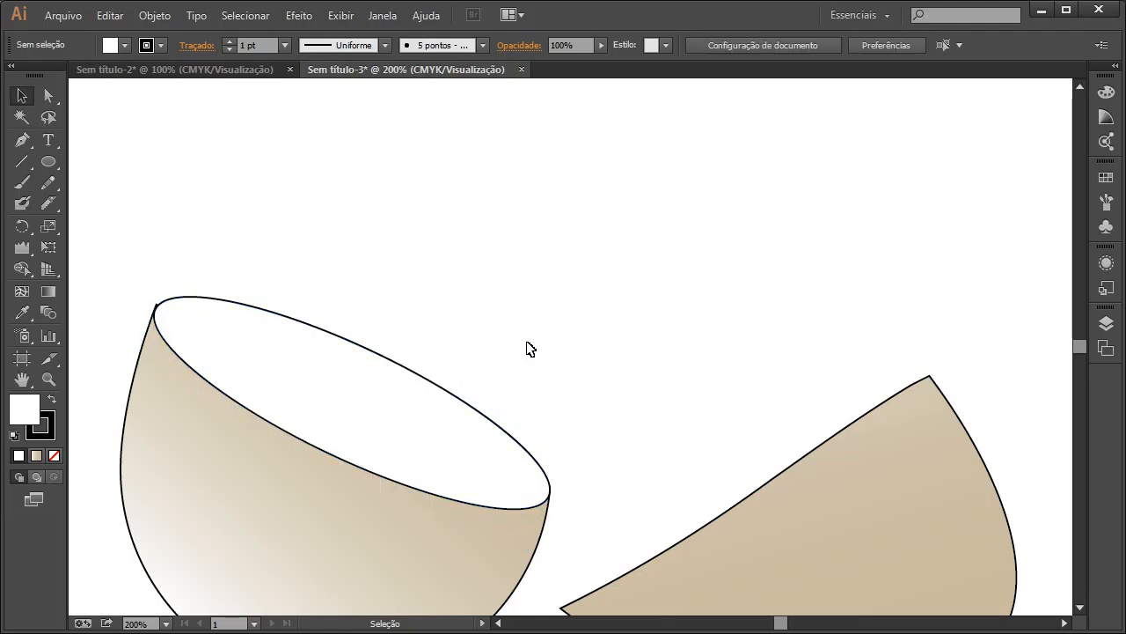
- Duplicate the white ellipse and place the copy above the right shell half
scroll(545, 301, down, 1)
scroll(543, 304, right, 2)
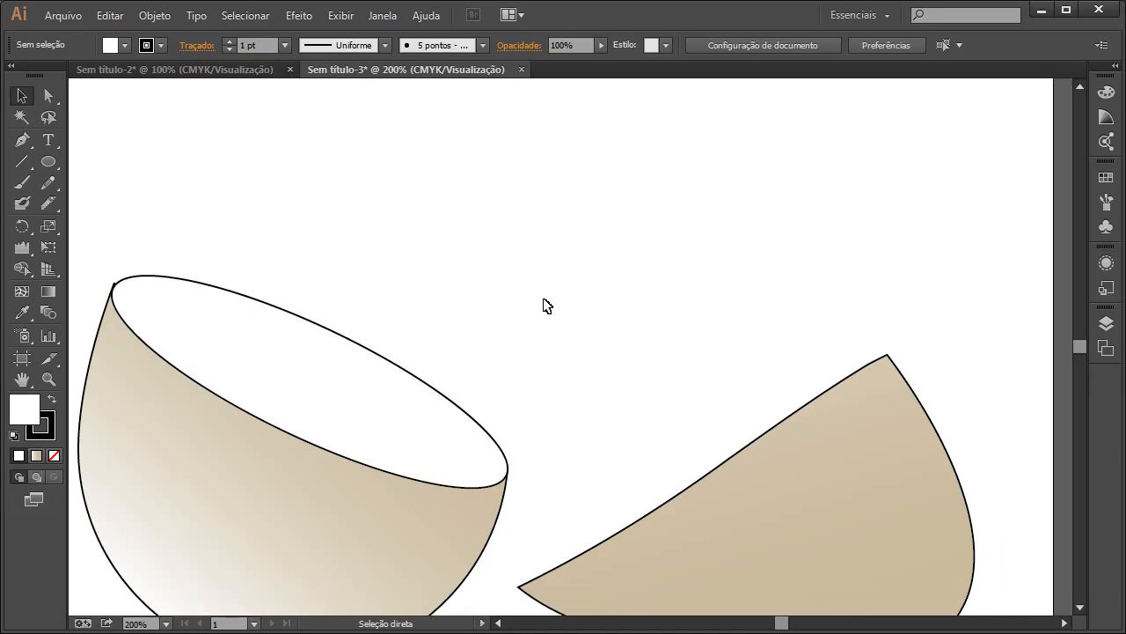
scroll(543, 308, down, 4)
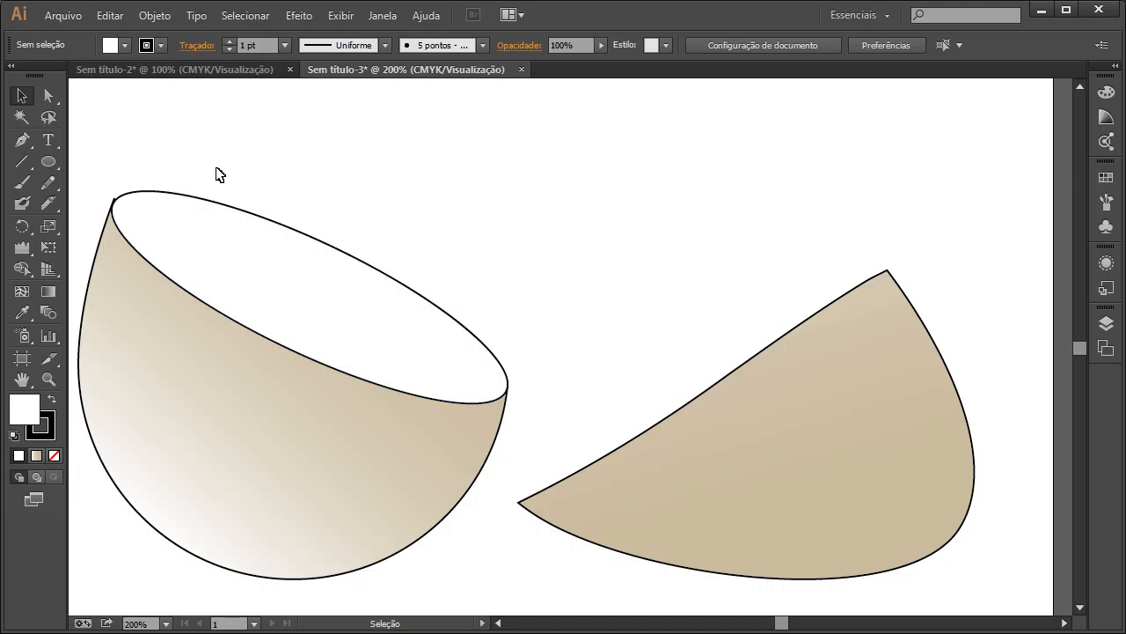
click(304, 297)
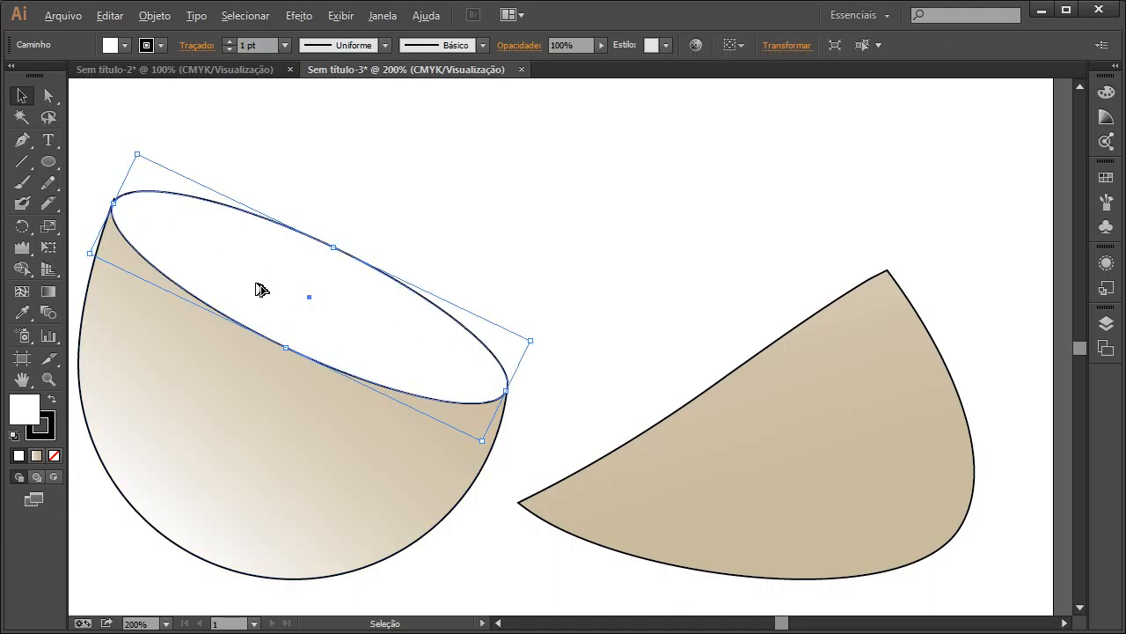
drag(262, 289, 669, 206)
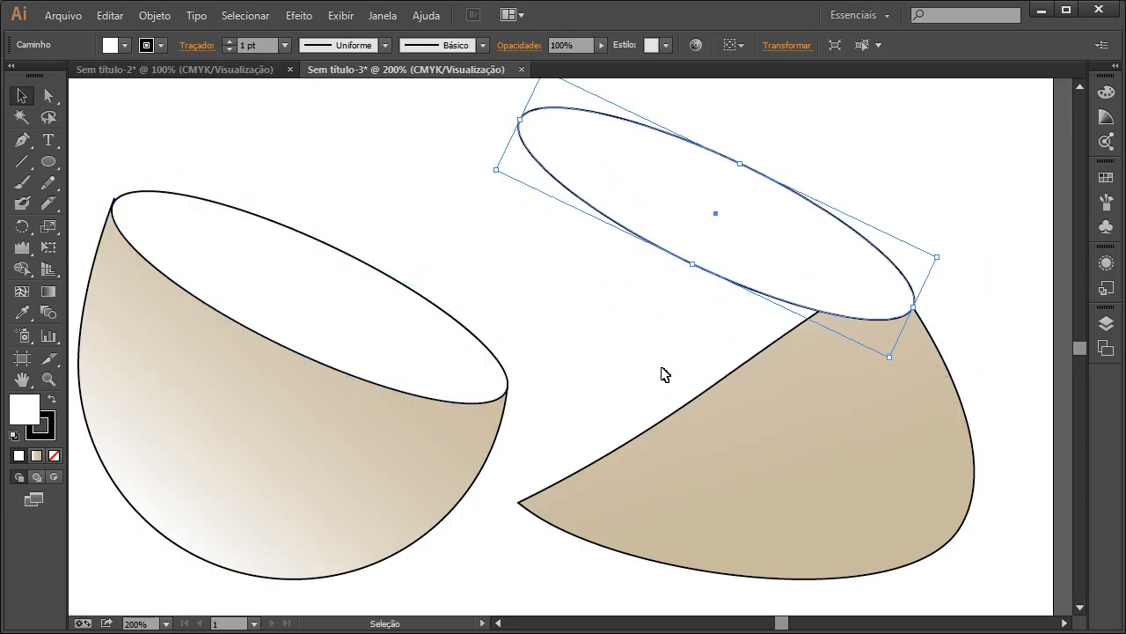
- Rotate the copied white ellipse to the right shell's sloping cut and move it onto both corners of the opening
scroll(543, 300, up, 1)
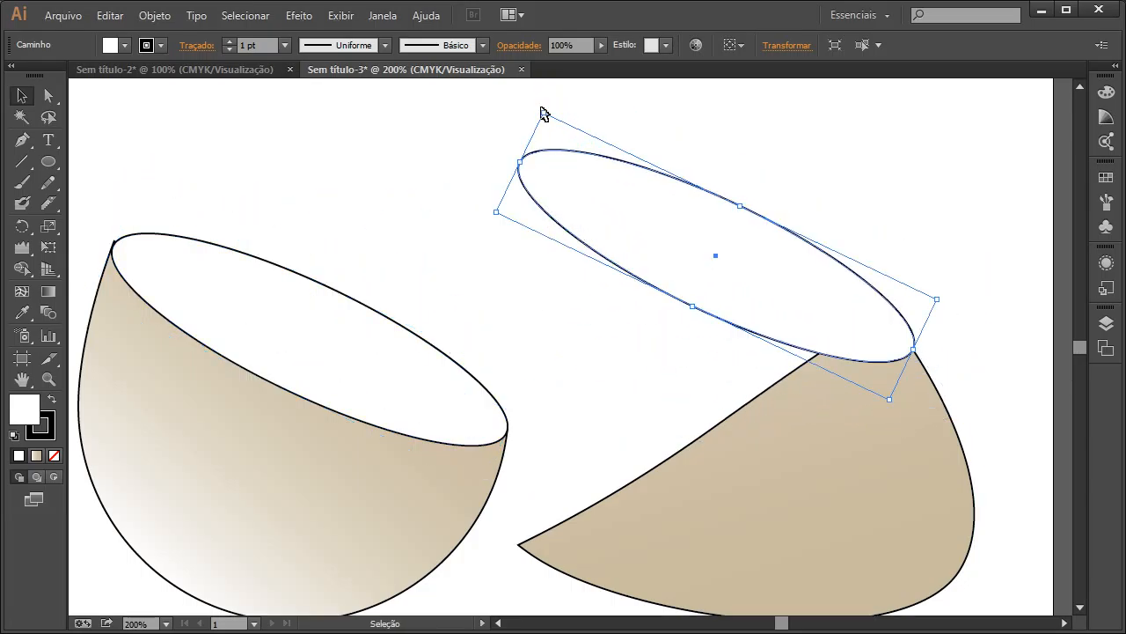
drag(541, 105, 488, 333)
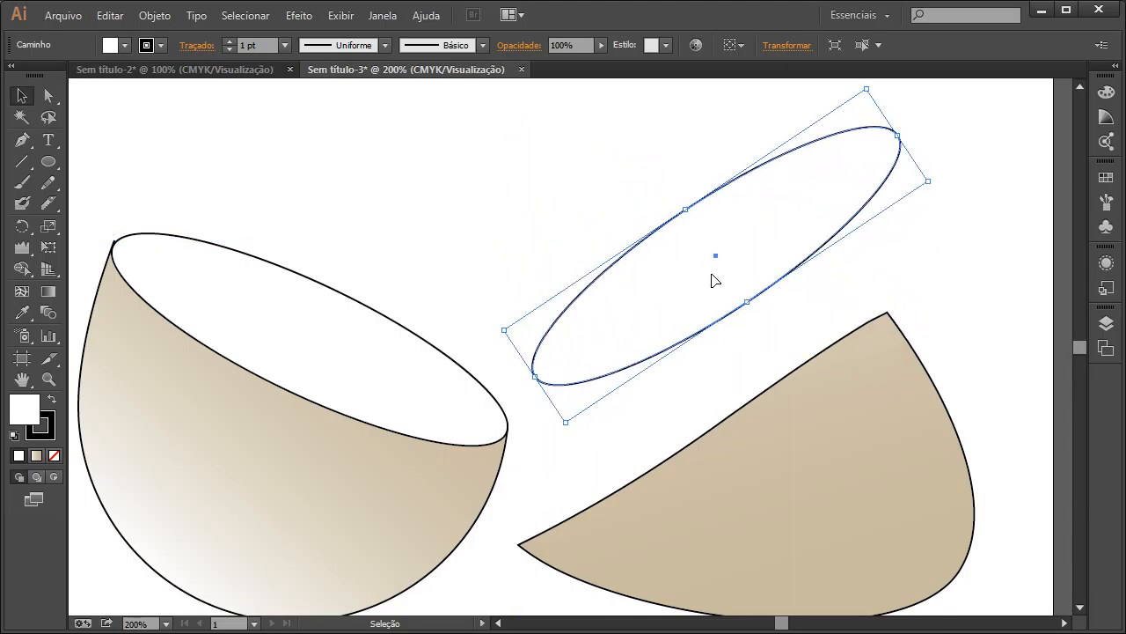
drag(717, 281, 694, 440)
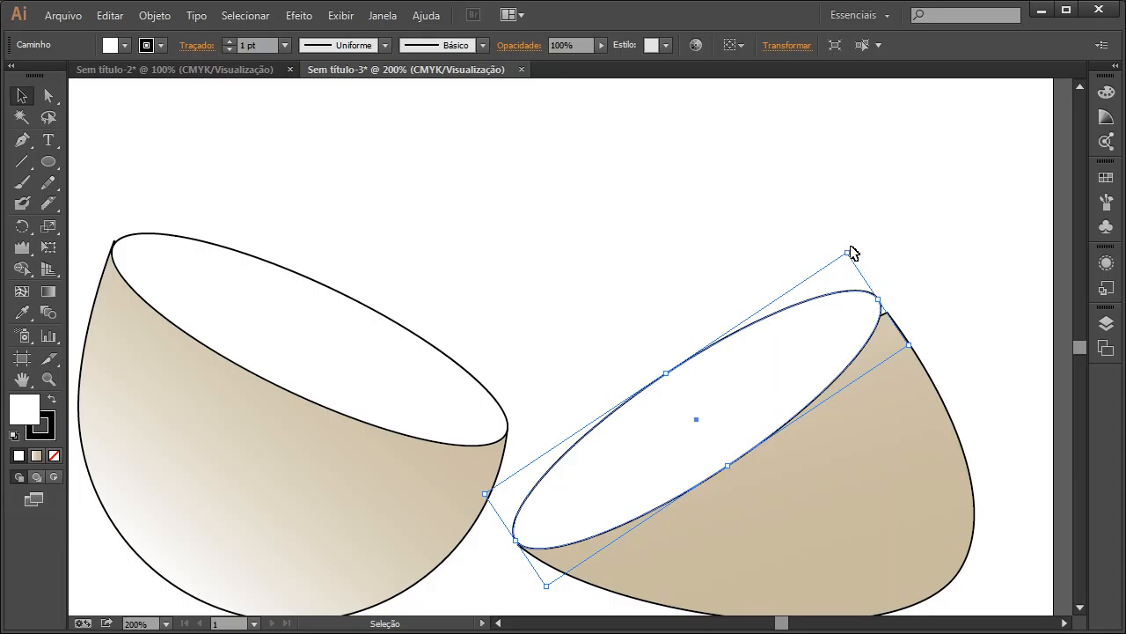
drag(850, 243, 855, 244)
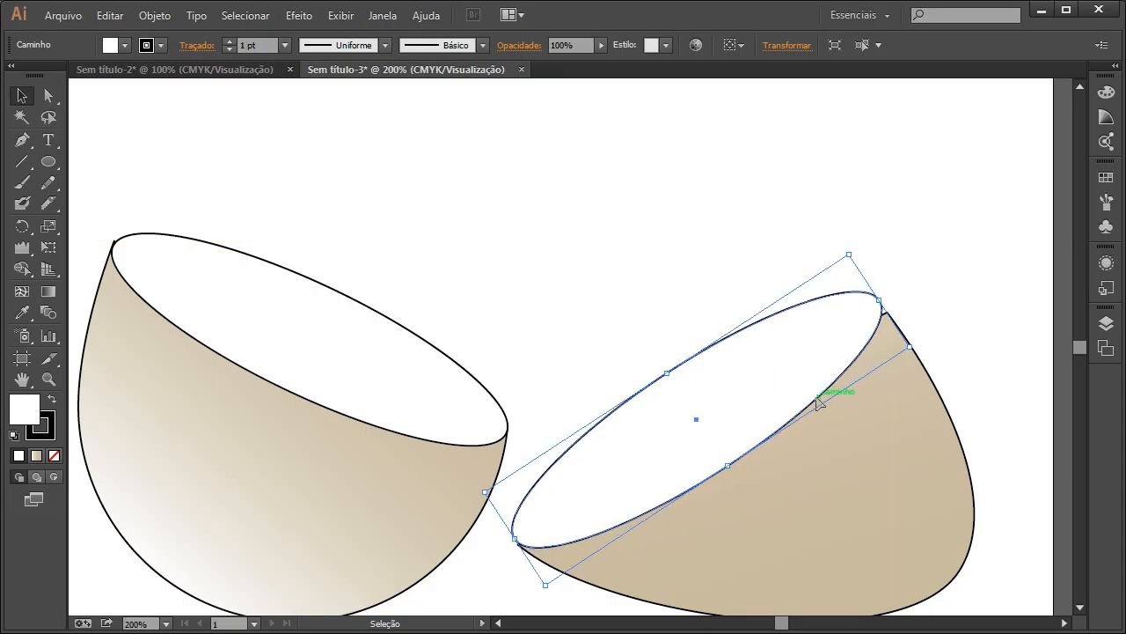
drag(811, 393, 818, 400)
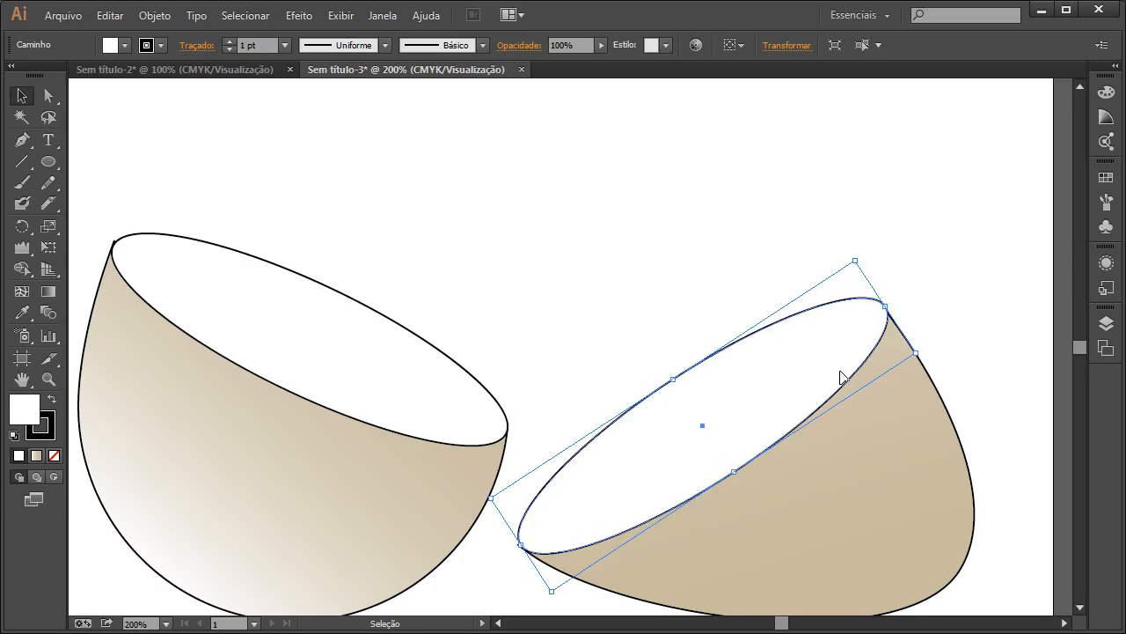
- Nudge the copied ellipse in small increments until its ends line up with the right shell's corners
click(970, 279)
click(832, 326)
key(Left)
key(Left)
click(762, 199)
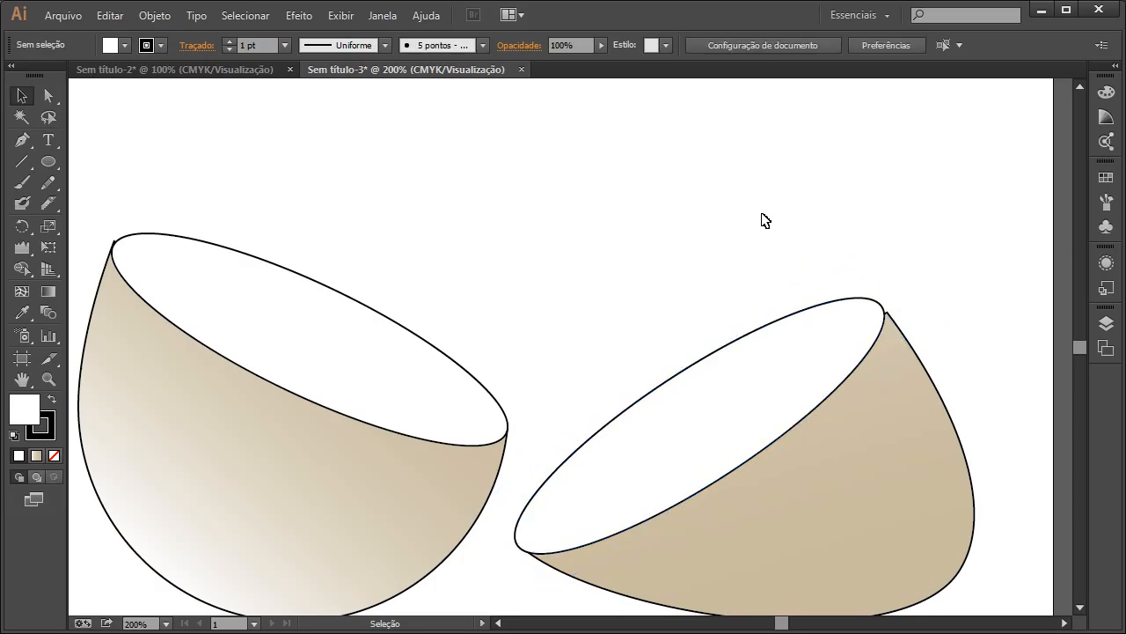
click(777, 360)
key(Right)
key(Up)
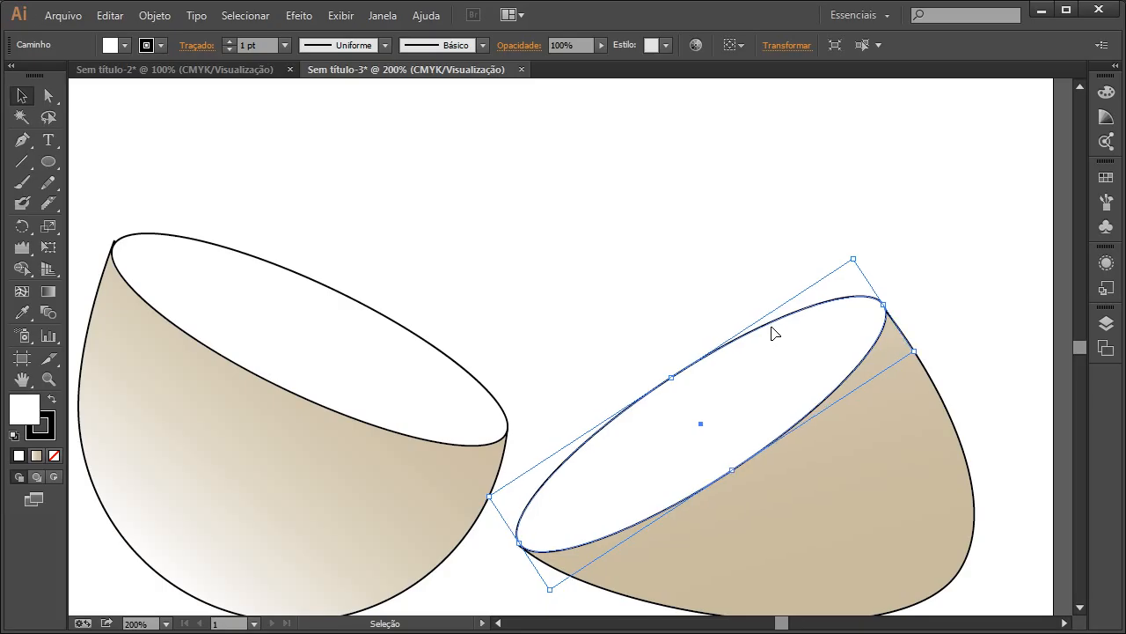
key(Down)
key(Down)
click(715, 217)
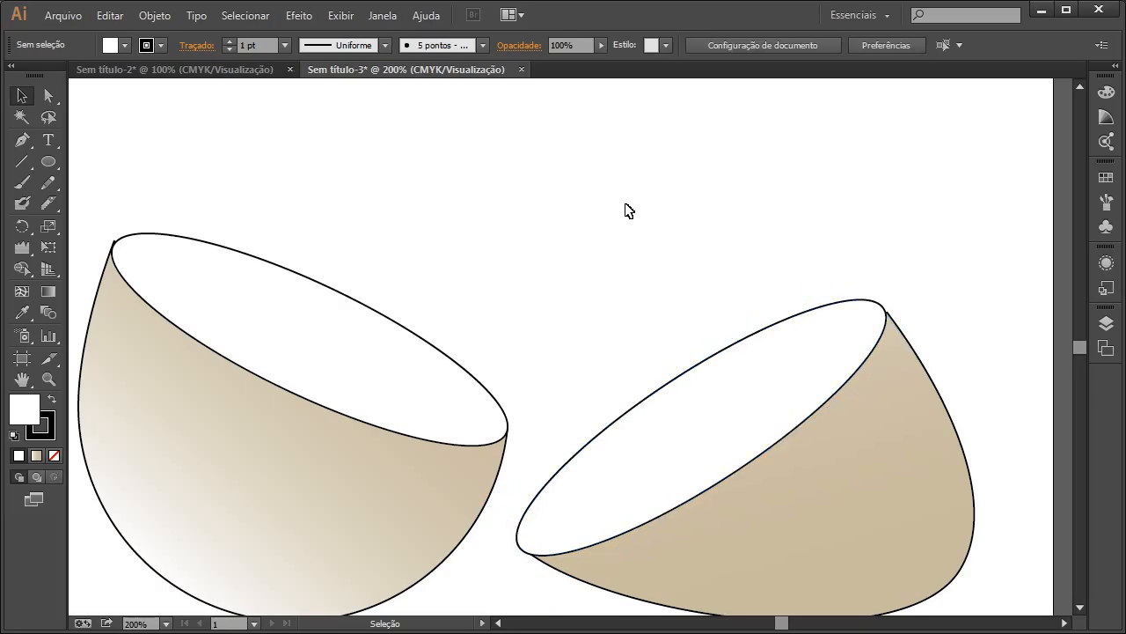
click(705, 414)
click(663, 263)
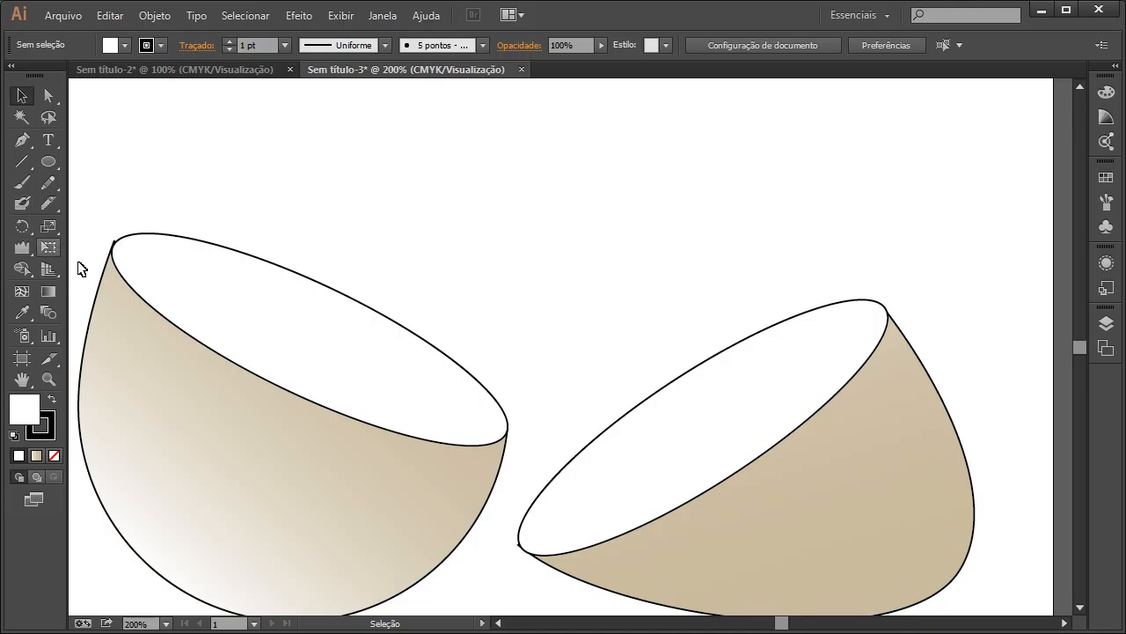
- Roughen the left shell's white ellipse into a jagged edge with the Wrinkle tool, and reduce the brush size
click(302, 339)
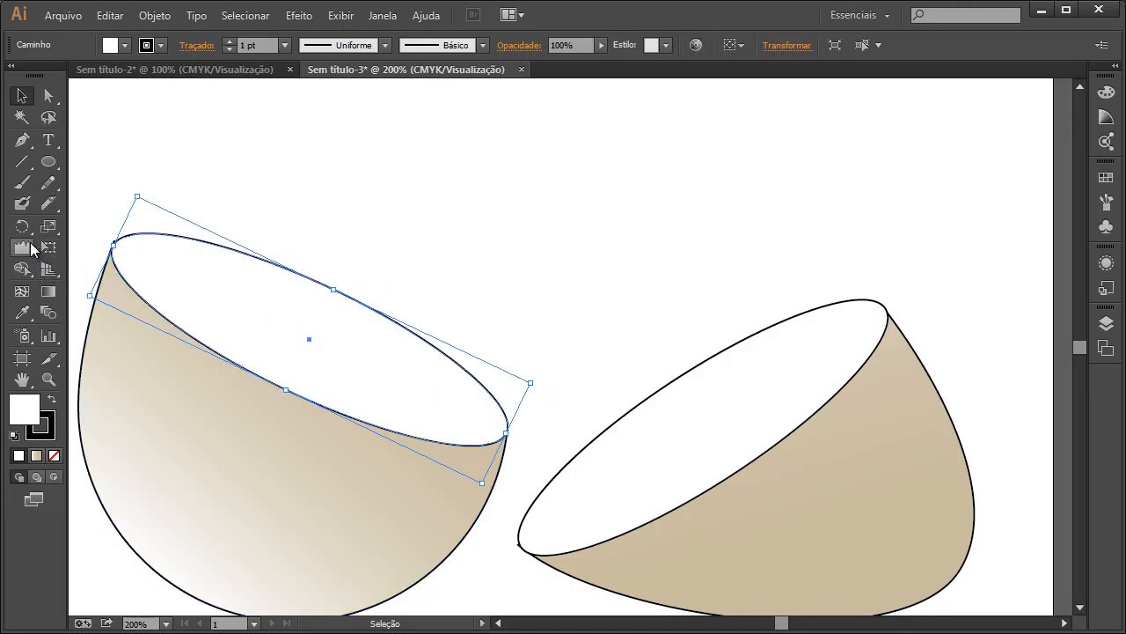
click(19, 250)
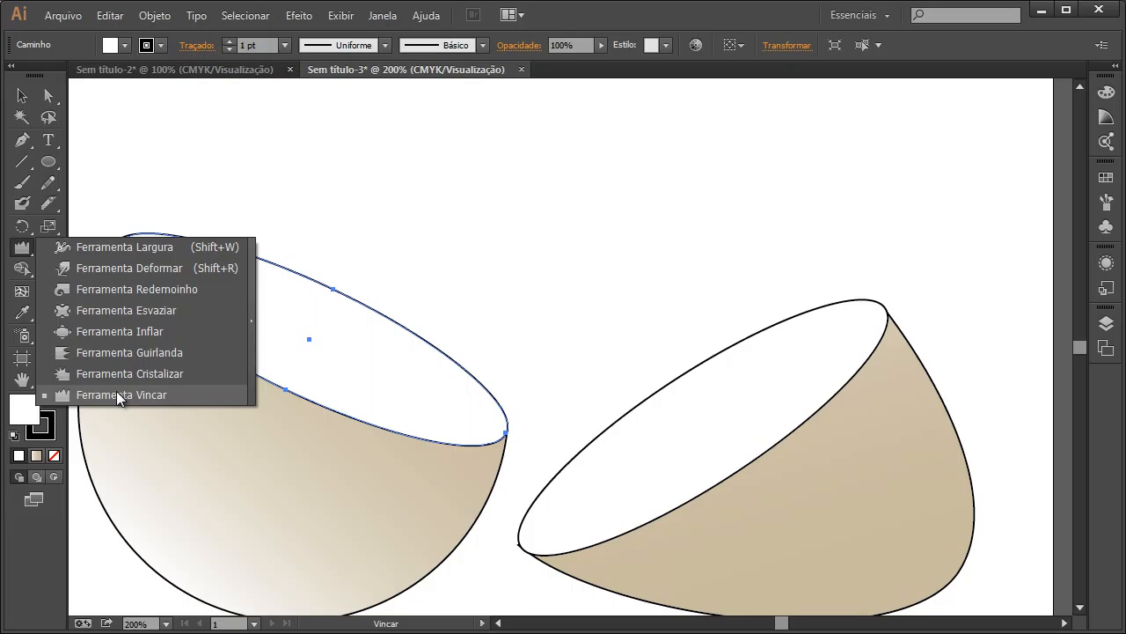
click(116, 395)
mouse_move(174, 323)
mouse_down()
mouse_move(200, 340)
mouse_move(215, 332)
mouse_move(271, 385)
mouse_move(381, 431)
mouse_move(452, 441)
mouse_move(479, 432)
mouse_move(464, 386)
mouse_move(407, 327)
mouse_move(133, 255)
mouse_up()
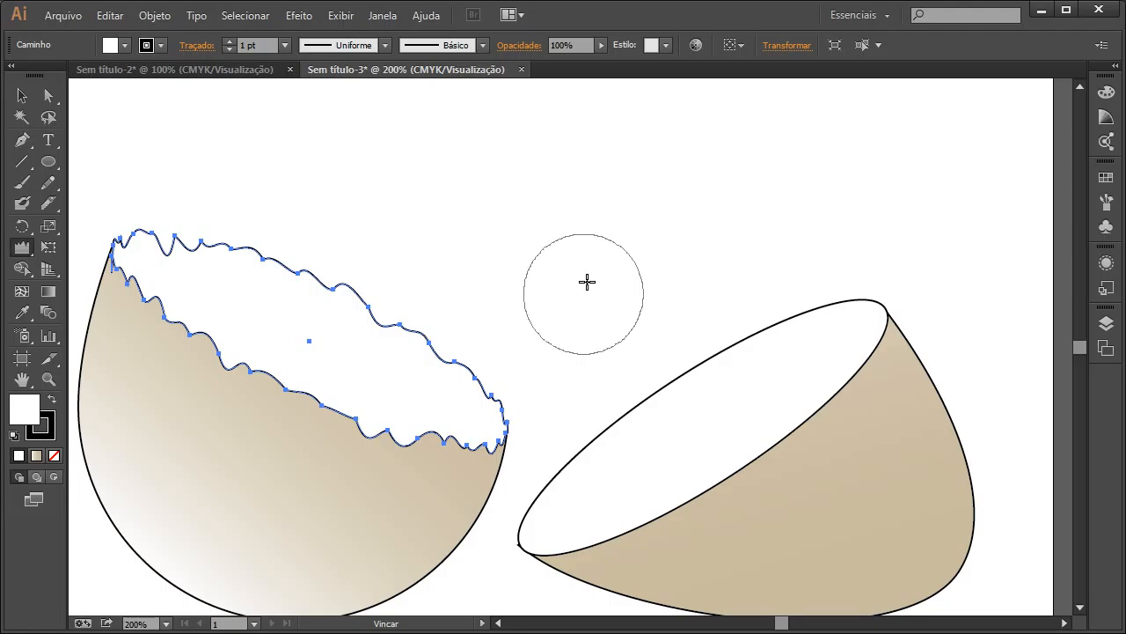
ctrl+click(609, 268)
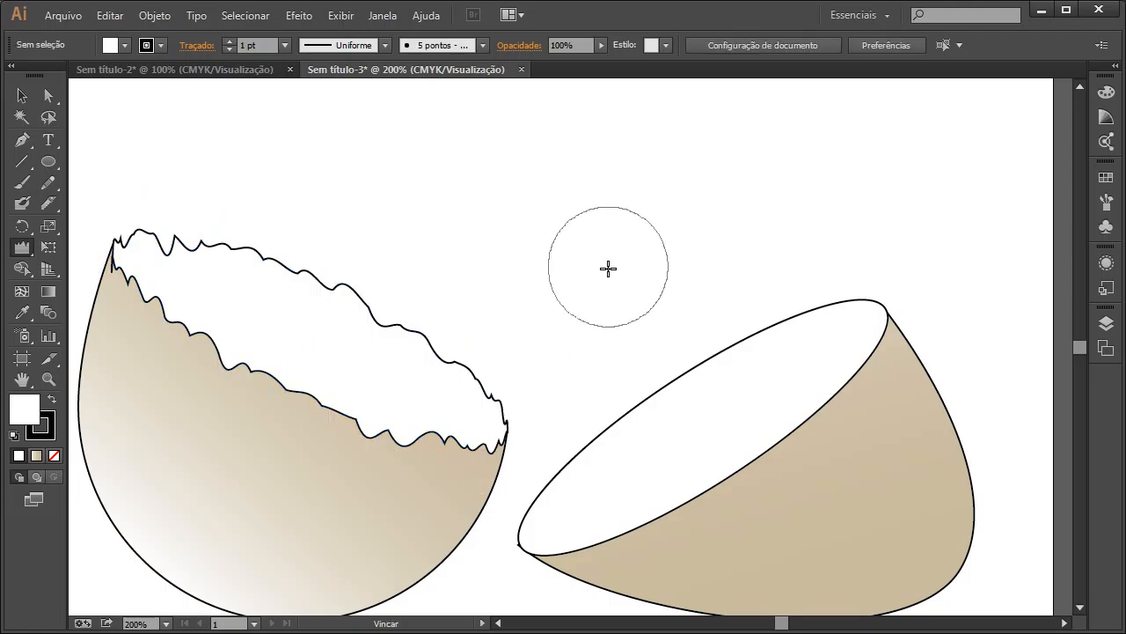
mouse_move(595, 292)
alt+mouse_down()
mouse_move(572, 299)
mouse_move(598, 267)
mouse_move(574, 285)
mouse_move(584, 317)
mouse_move(631, 258)
mouse_move(569, 322)
mouse_move(596, 279)
mouse_move(622, 258)
mouse_move(571, 312)
mouse_move(666, 234)
mouse_move(575, 322)
mouse_move(604, 291)
mouse_move(584, 325)
alt+mouse_up()
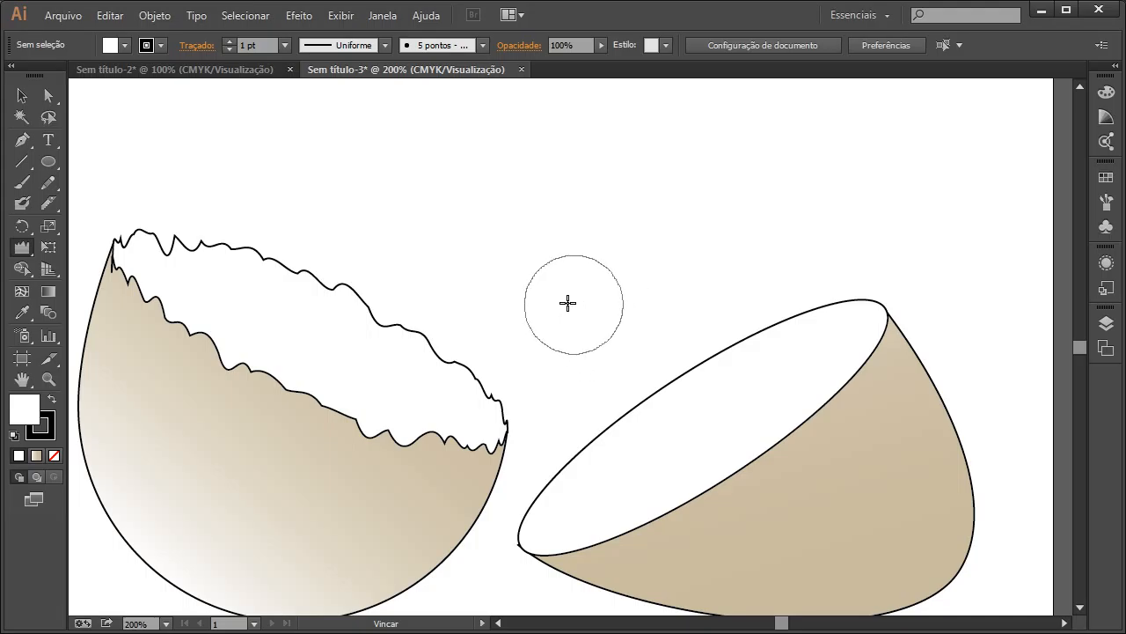
- Try to wrinkle the right opening's edge with nothing selected, and undo the last strokes along its lower side
mouse_move(540, 503)
mouse_down()
mouse_move(545, 478)
mouse_move(584, 452)
mouse_move(824, 325)
mouse_move(853, 373)
mouse_move(747, 435)
mouse_move(550, 415)
mouse_move(646, 528)
mouse_move(593, 534)
mouse_move(575, 521)
mouse_move(725, 488)
mouse_up()
click(725, 489)
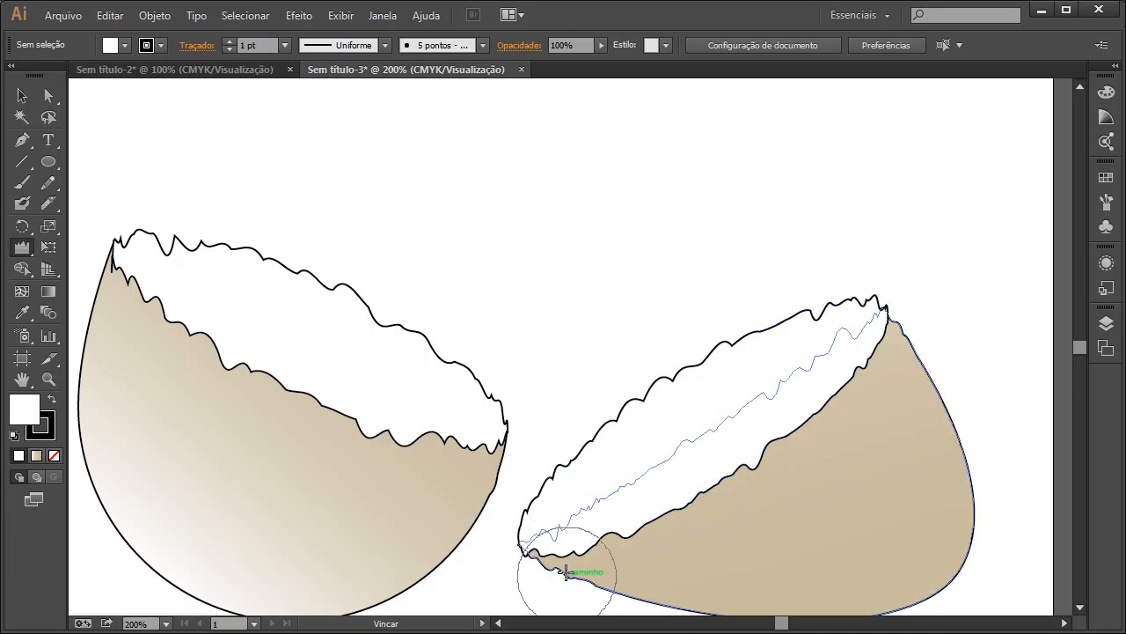
key(ctrl)
key(ctrl+z)
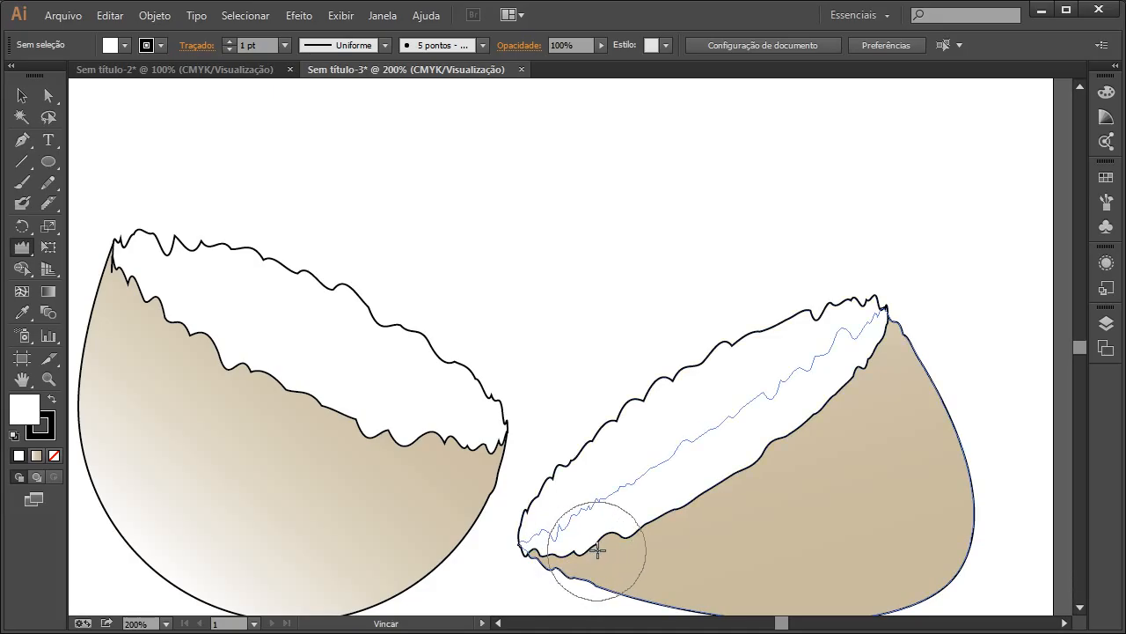
key(ctrl+z)
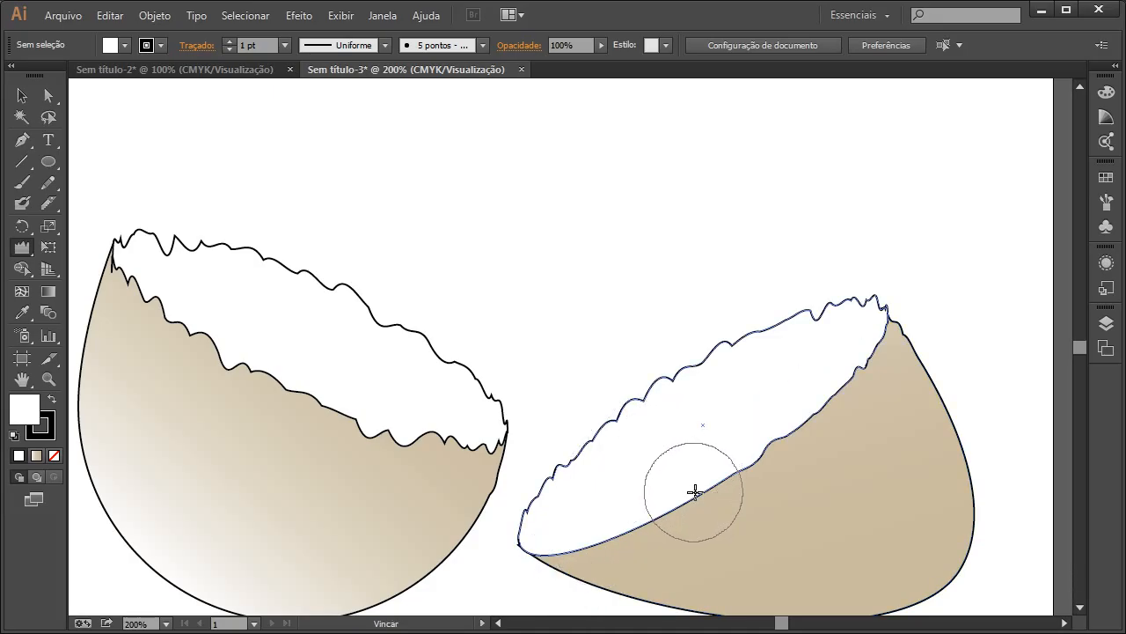
- Wrinkle the lower edge of the right shell's white opening again, undoing the stroke that distorts the shell
click(647, 511)
drag(648, 511, 608, 526)
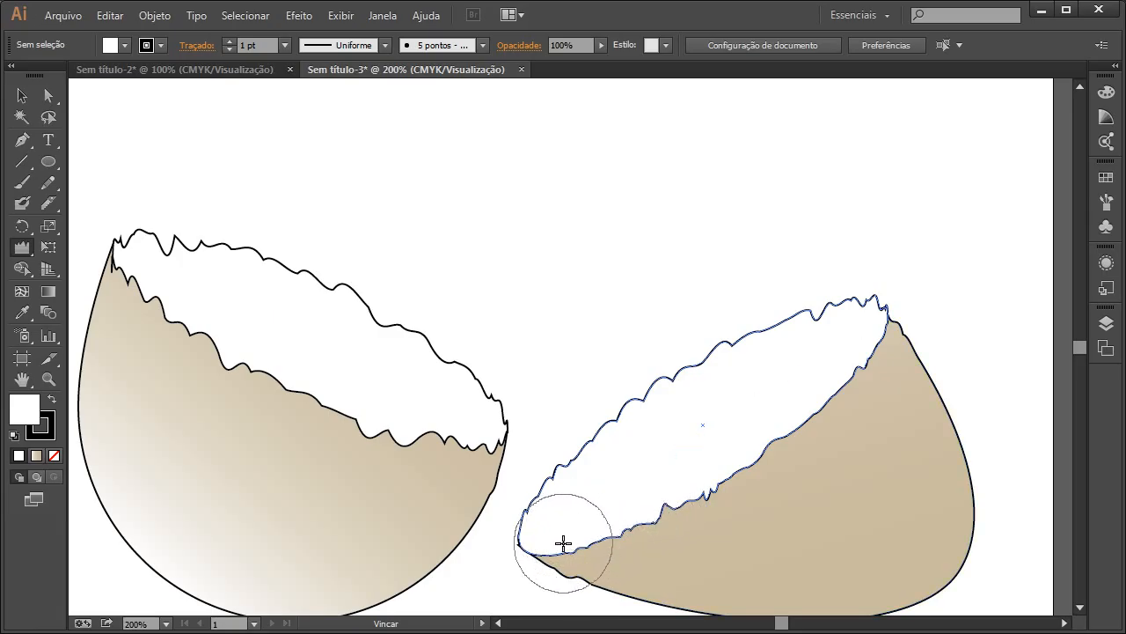
key(ctrl+z)
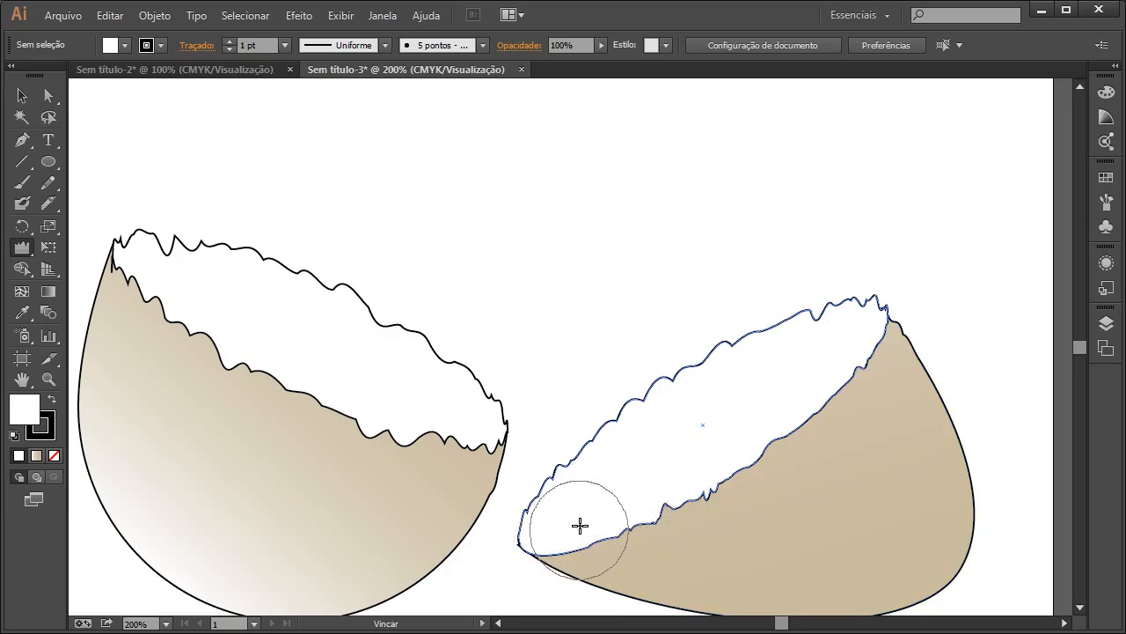
click(594, 510)
mouse_move(594, 510)
mouse_down()
mouse_move(573, 520)
mouse_move(593, 510)
mouse_up()
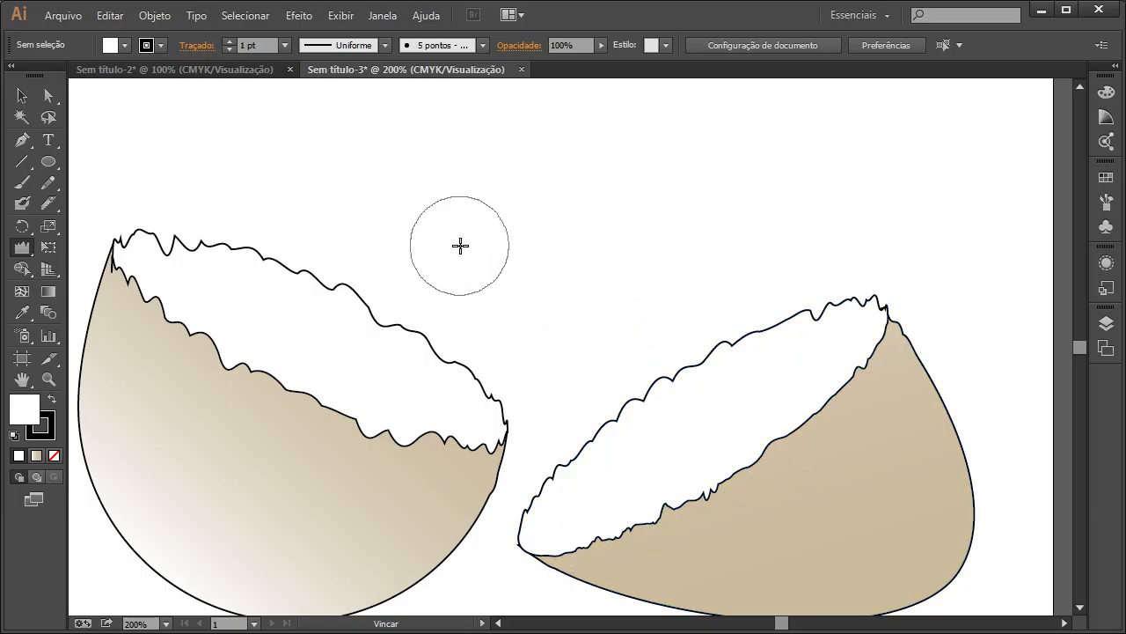
- Undo all the wrinkle strokes on the right shell half and its white ellipse
click(22, 101)
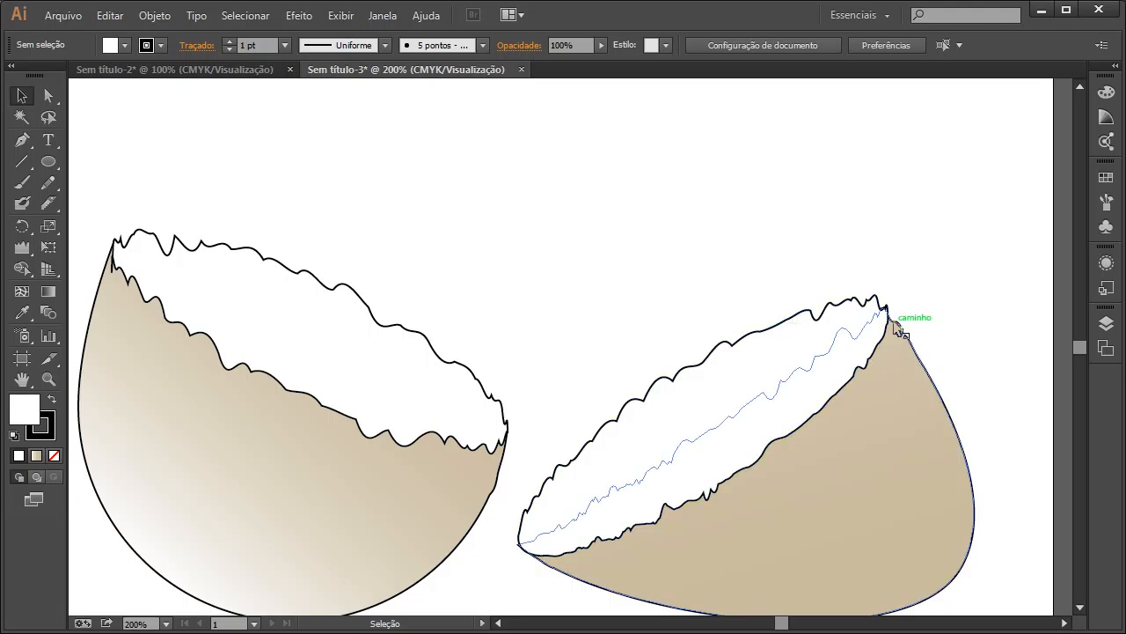
key(a)
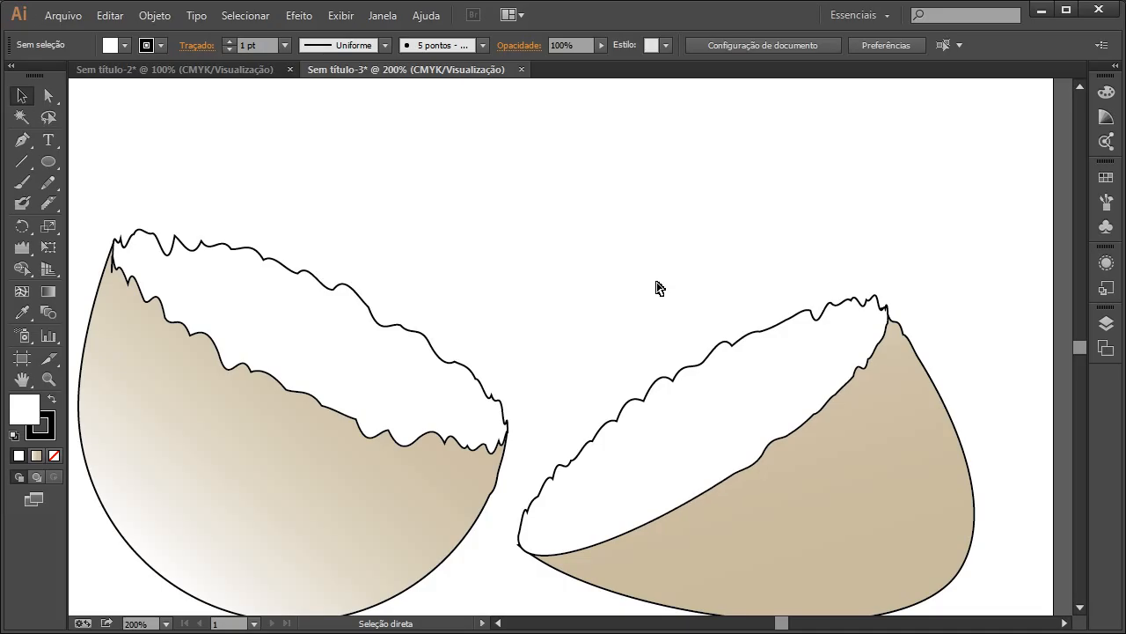
key(ctrl+z)
key(ctrl+z)
key(ctrl+z)
key(ctrl+z)
- Select only the right shell's white ellipse and roughen its whole outline with the Wrinkle tool
click(661, 463)
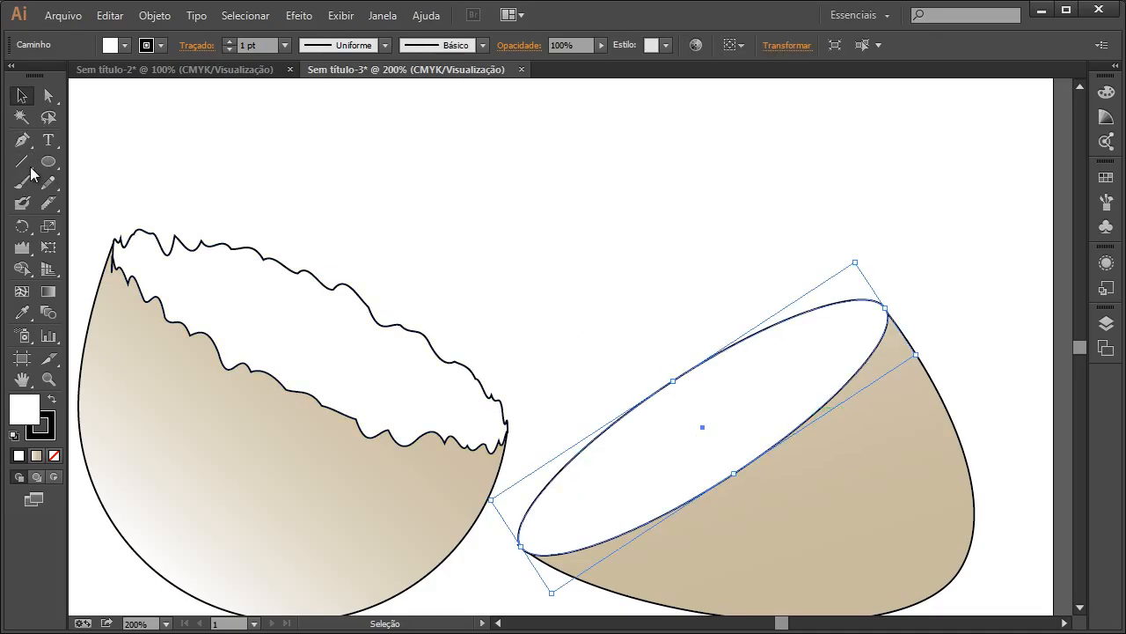
click(22, 249)
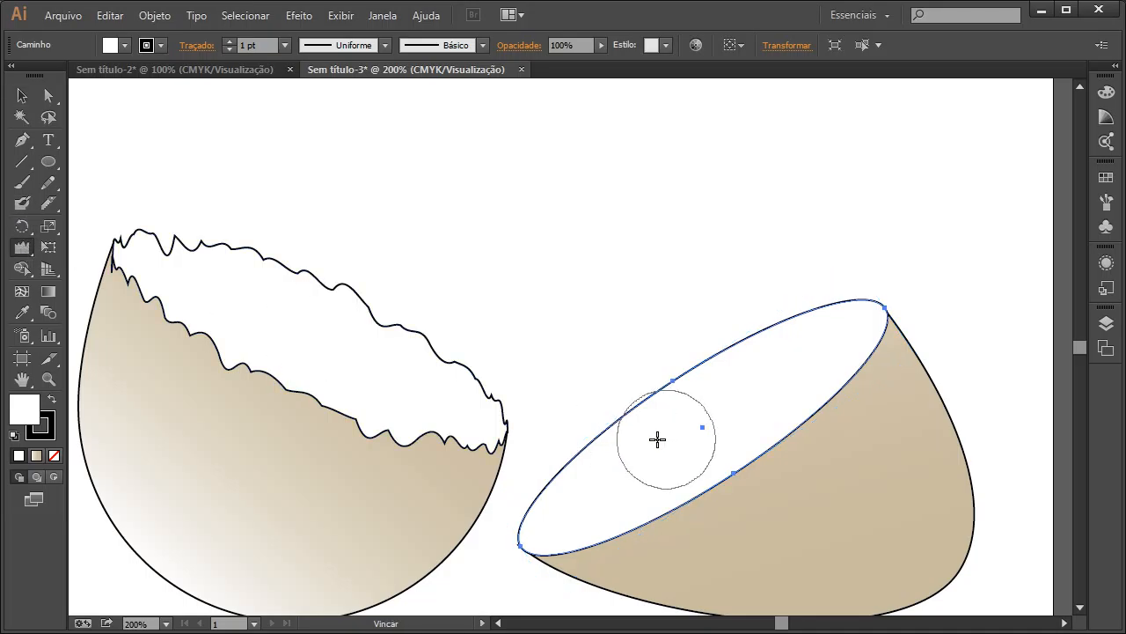
mouse_move(657, 440)
mouse_down()
mouse_move(626, 430)
mouse_move(742, 360)
mouse_move(860, 318)
mouse_move(833, 360)
mouse_up()
mouse_move(810, 383)
mouse_down()
mouse_move(624, 498)
mouse_move(573, 513)
mouse_move(582, 505)
mouse_up()
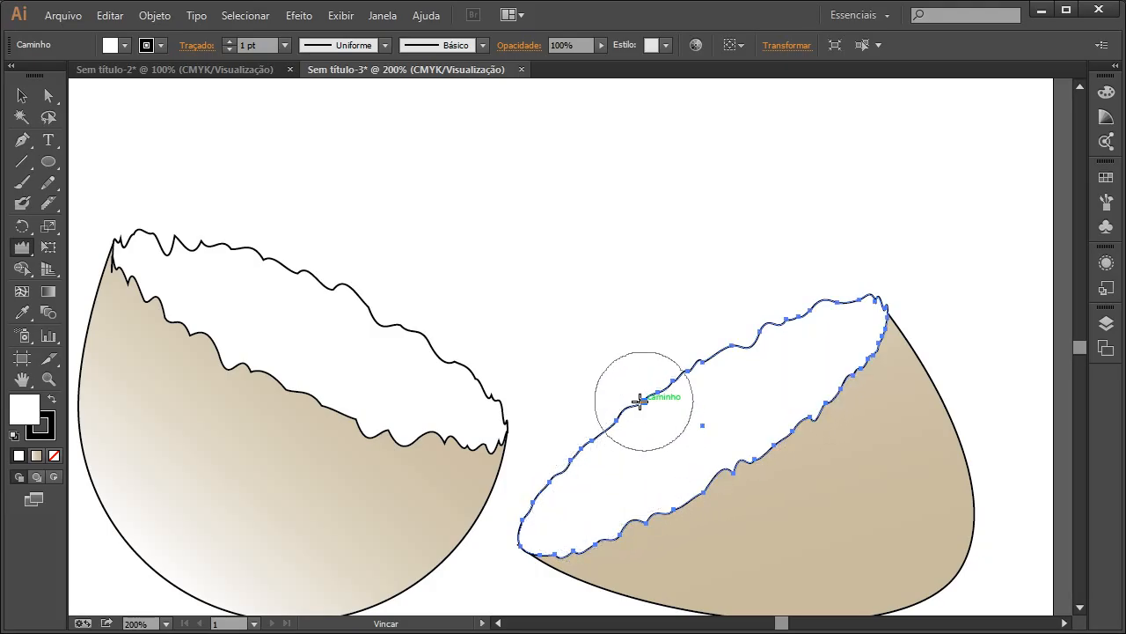
click(24, 96)
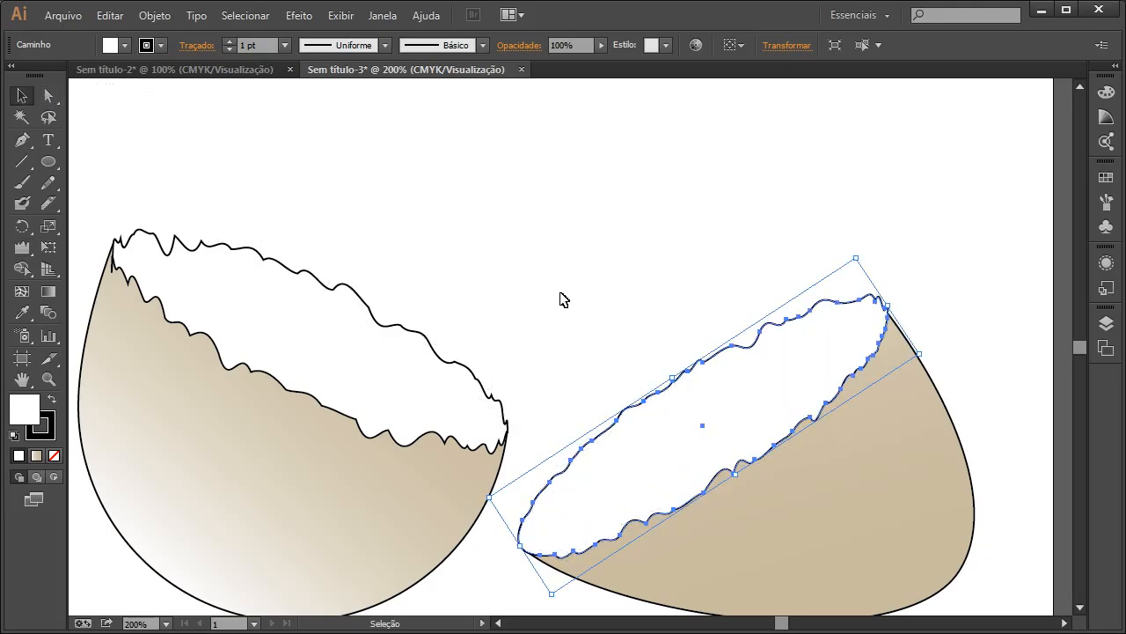
click(564, 299)
key(a)
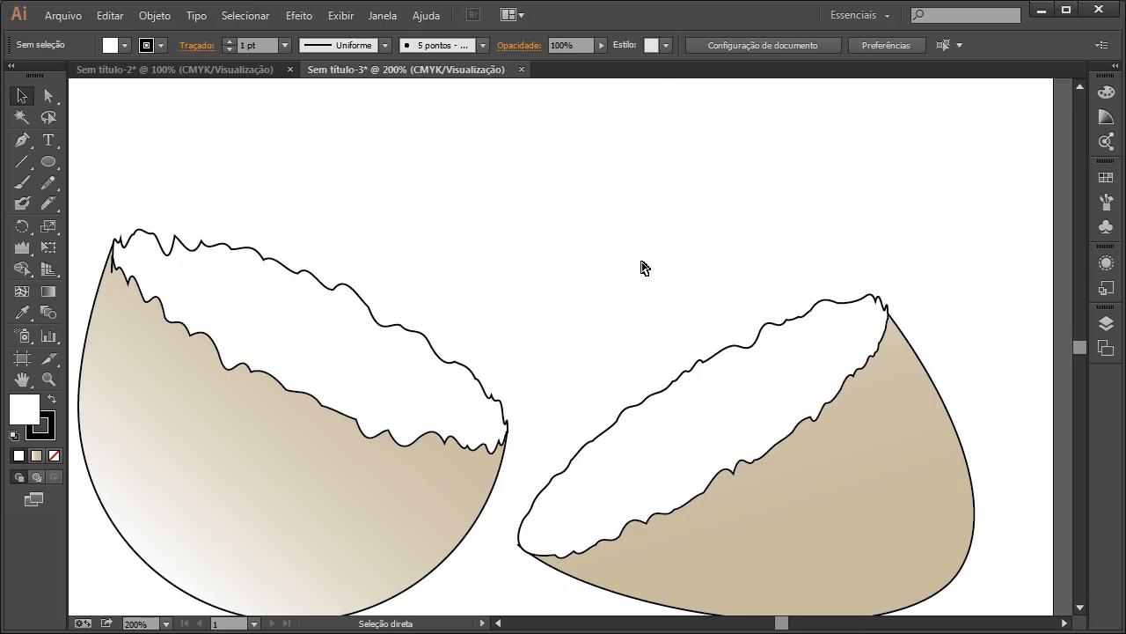
- Fill the left shell's jagged opening with the white-to-black linear gradient swatch
key(ctrl+minus)
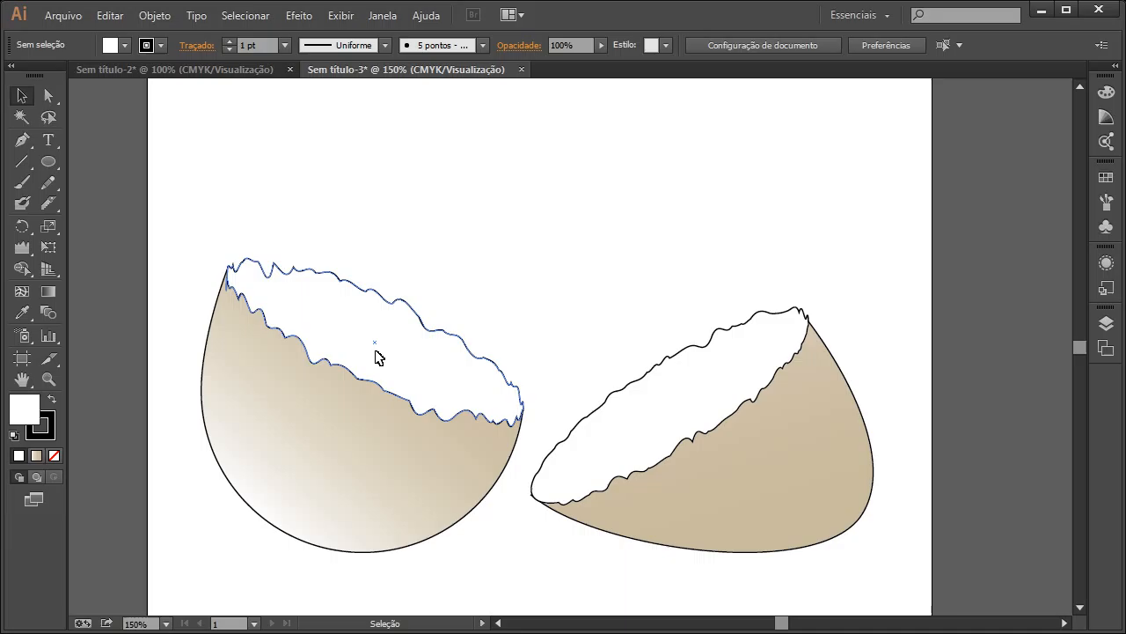
click(377, 356)
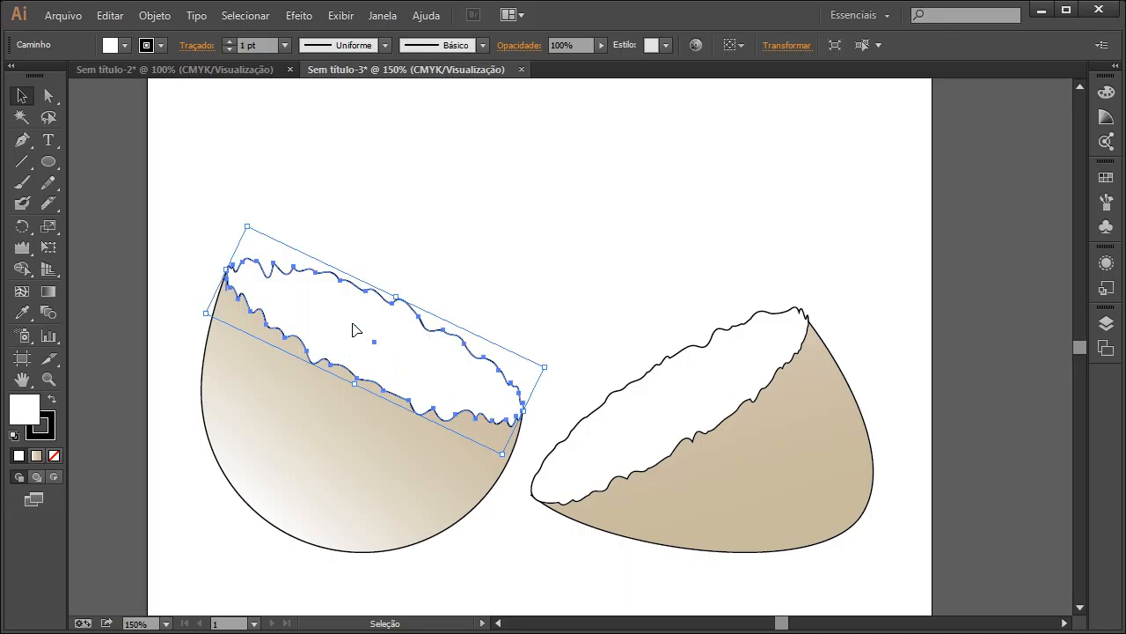
click(124, 46)
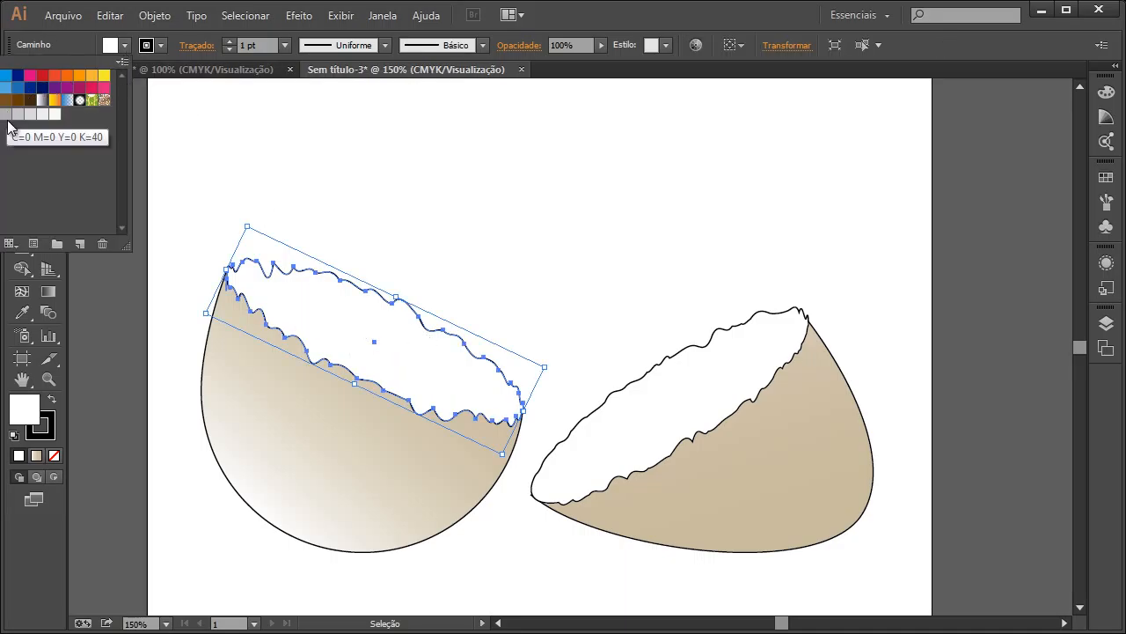
click(43, 102)
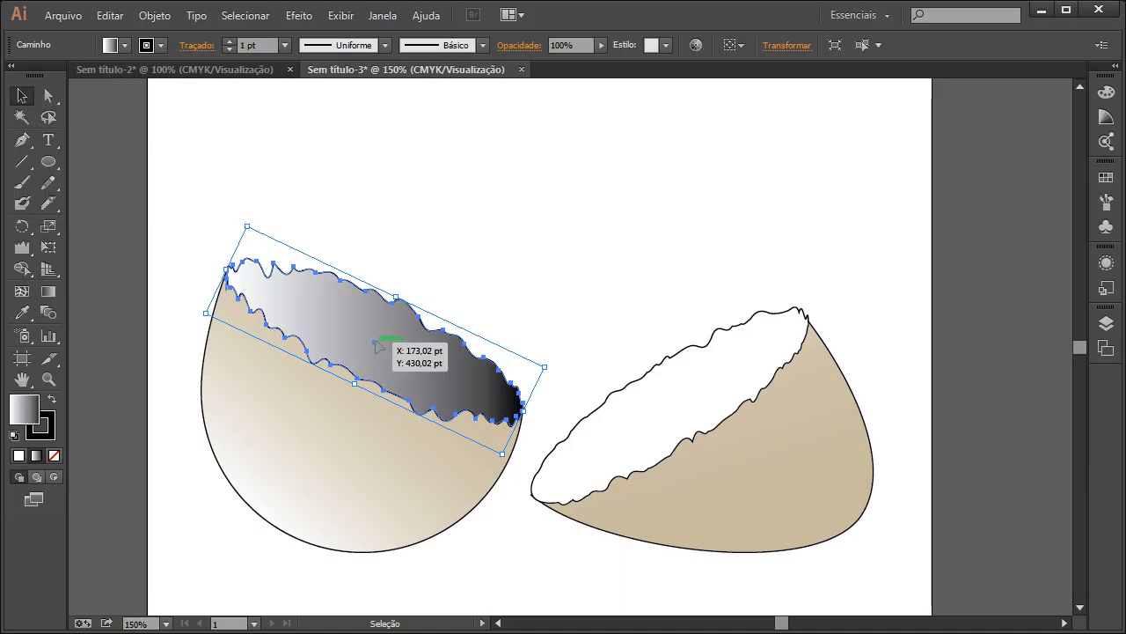
- Angle the left opening's gradient diagonally so it follows the opening's long axis down toward the black end
click(48, 291)
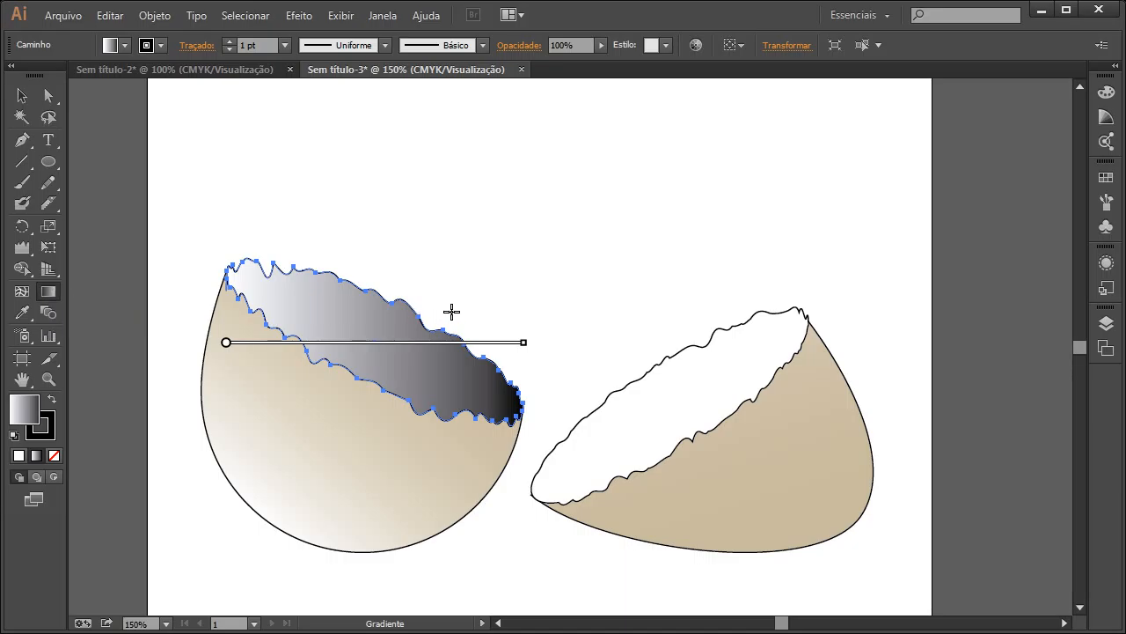
mouse_move(526, 341)
mouse_move(526, 340)
mouse_down()
mouse_move(528, 372)
mouse_move(437, 459)
mouse_up()
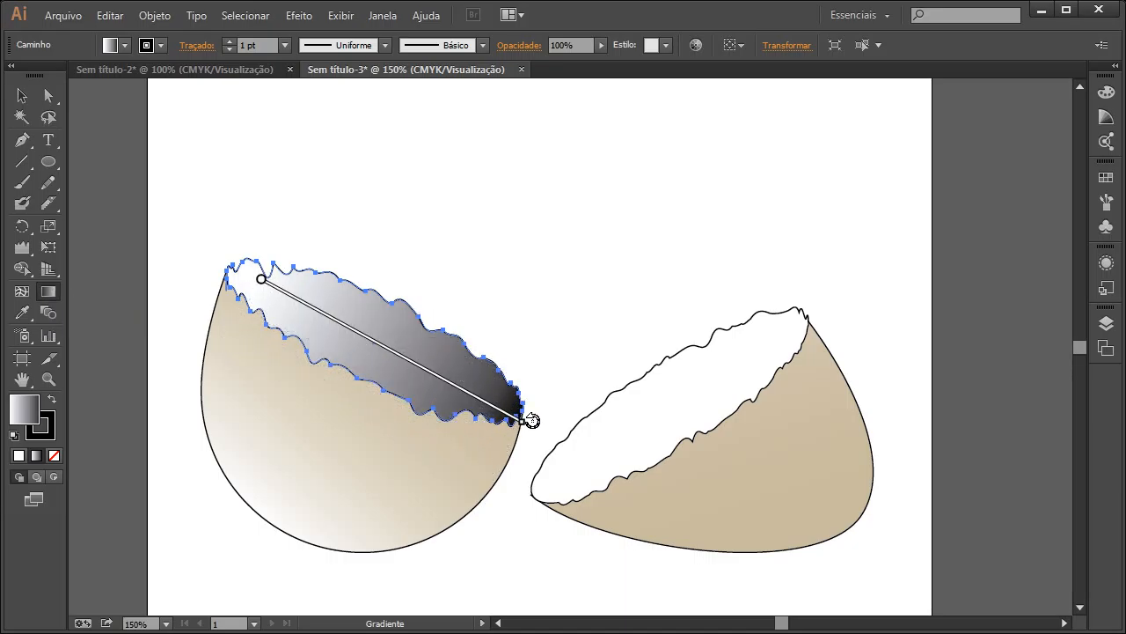
- Set the white stop of the left opening's gradient to M 22% and Y 46%
mouse_move(266, 292)
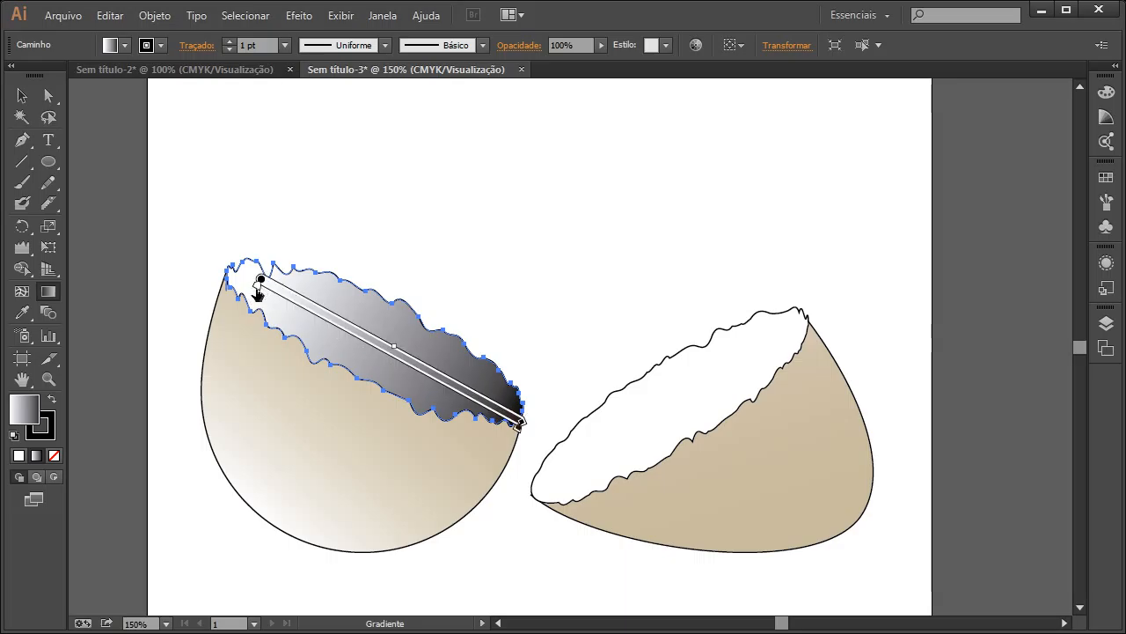
double_click(257, 295)
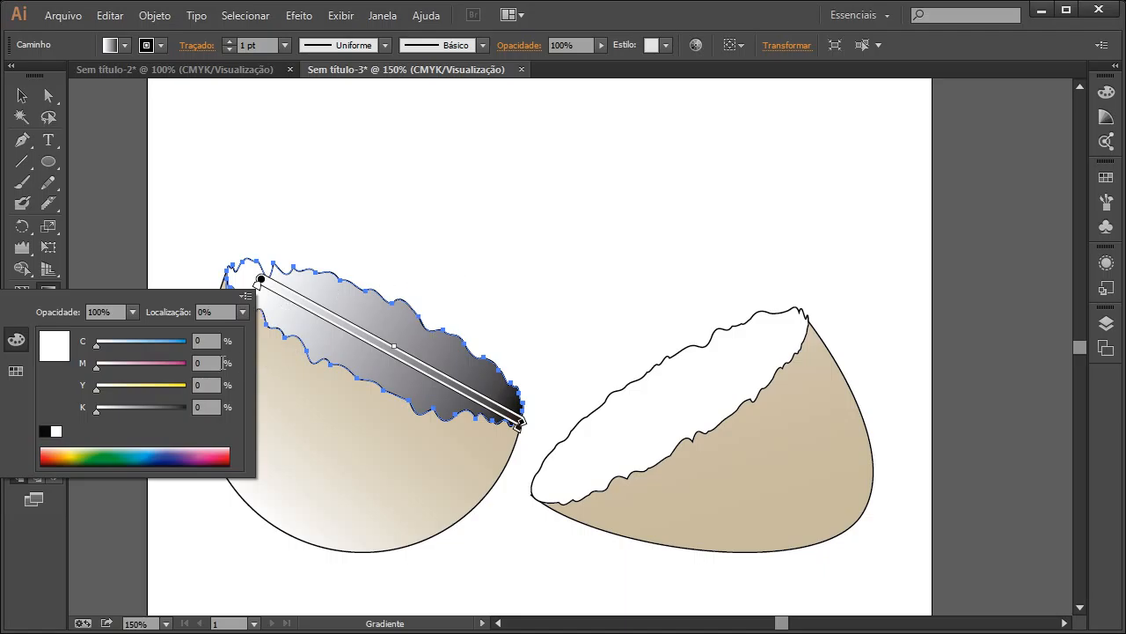
click(209, 343)
click(216, 363)
click(214, 384)
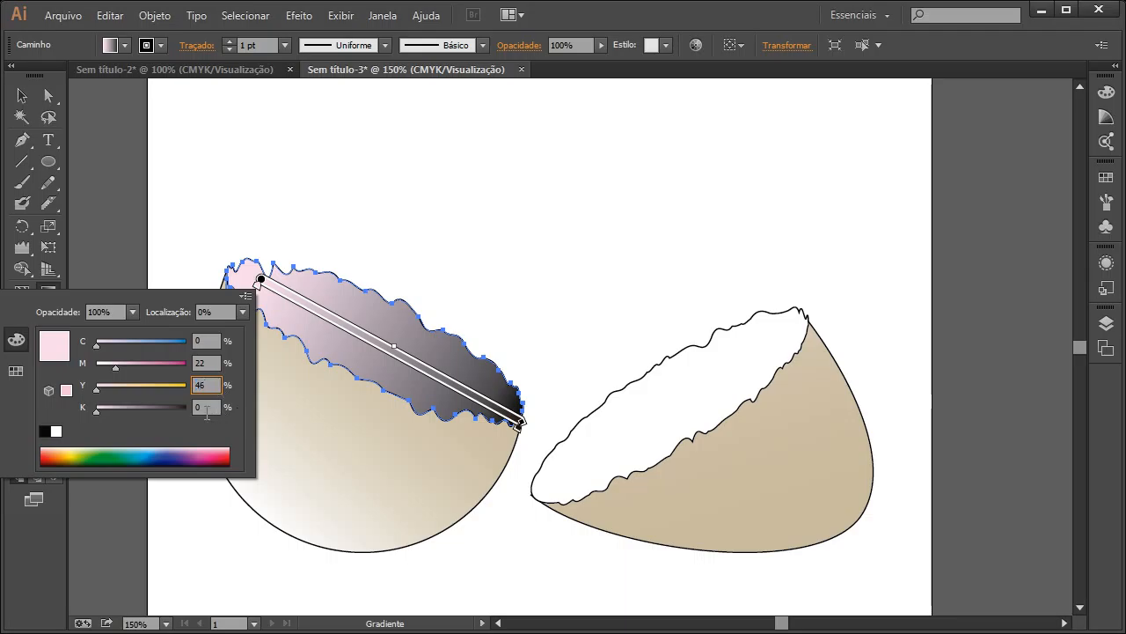
key(Return)
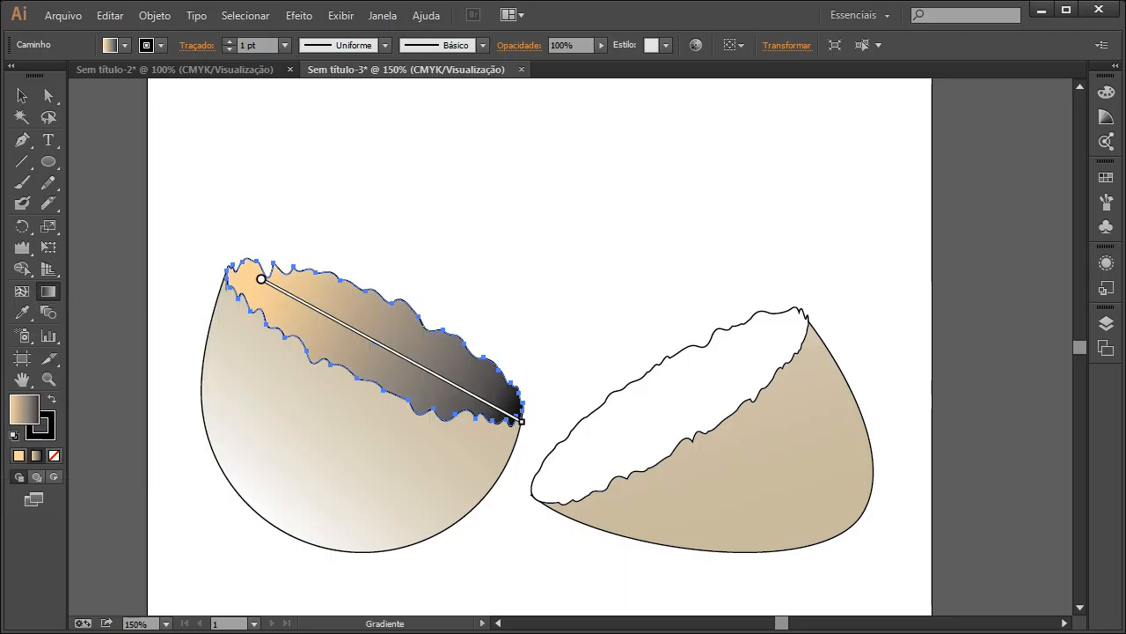
- Change the black stop of the left opening's gradient to white
double_click(520, 427)
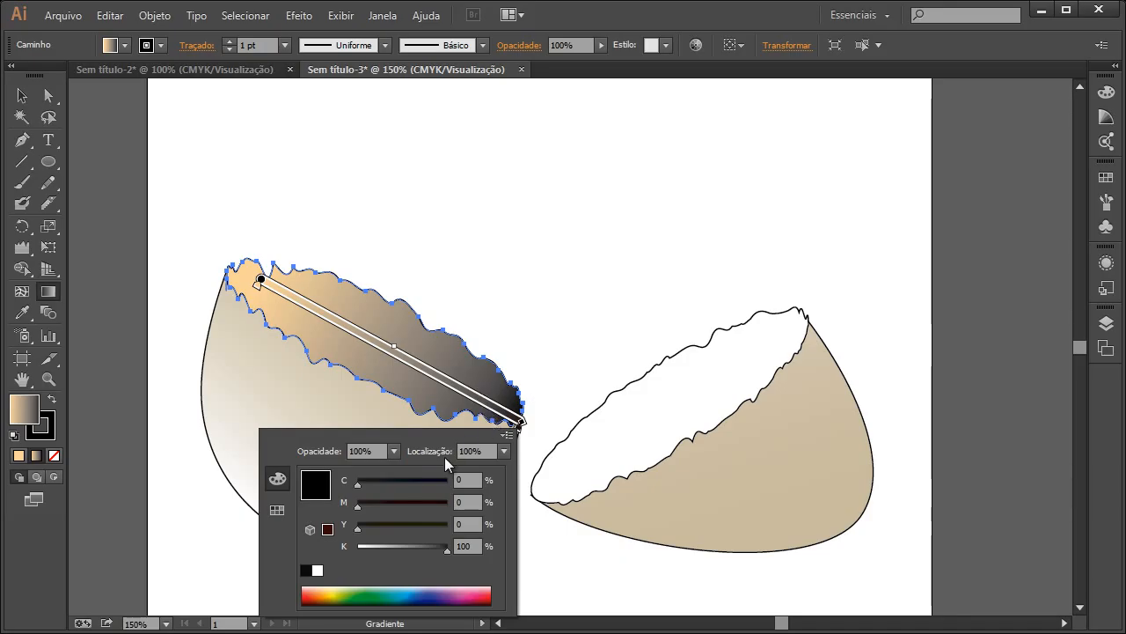
click(317, 571)
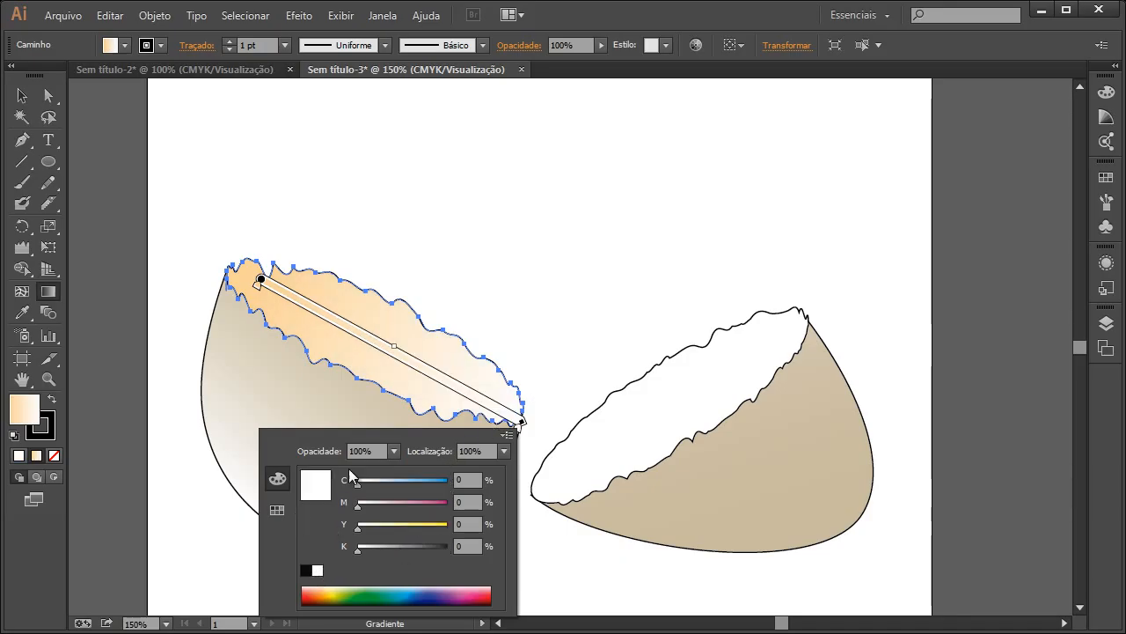
click(509, 283)
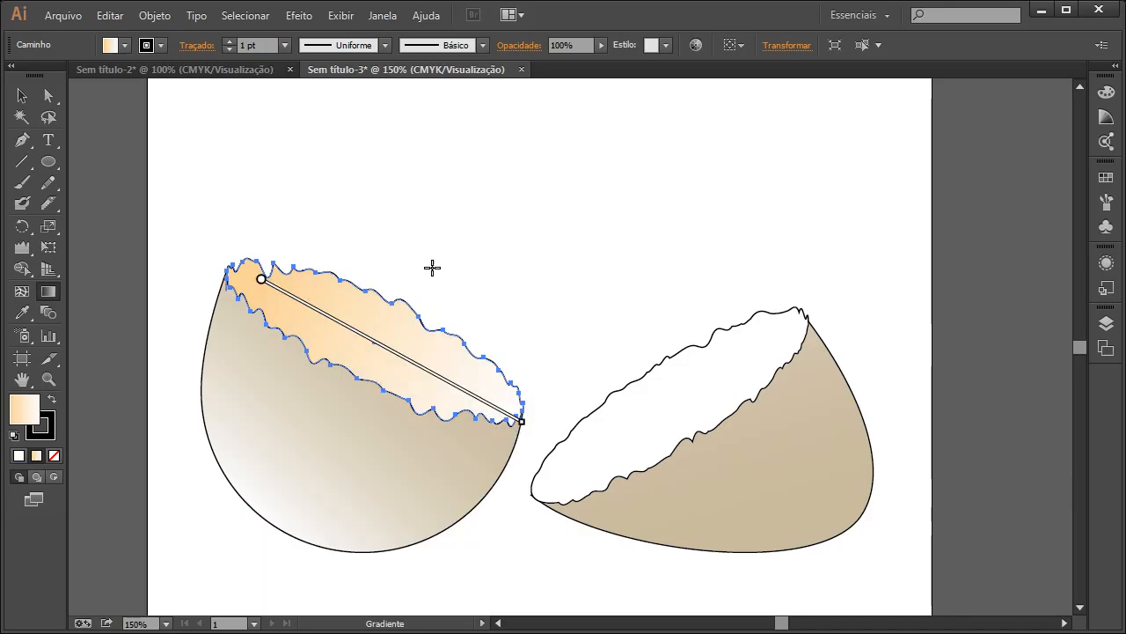
- Fill the right shell's jagged opening with the white-to-black linear gradient swatch
click(23, 96)
click(618, 250)
click(629, 392)
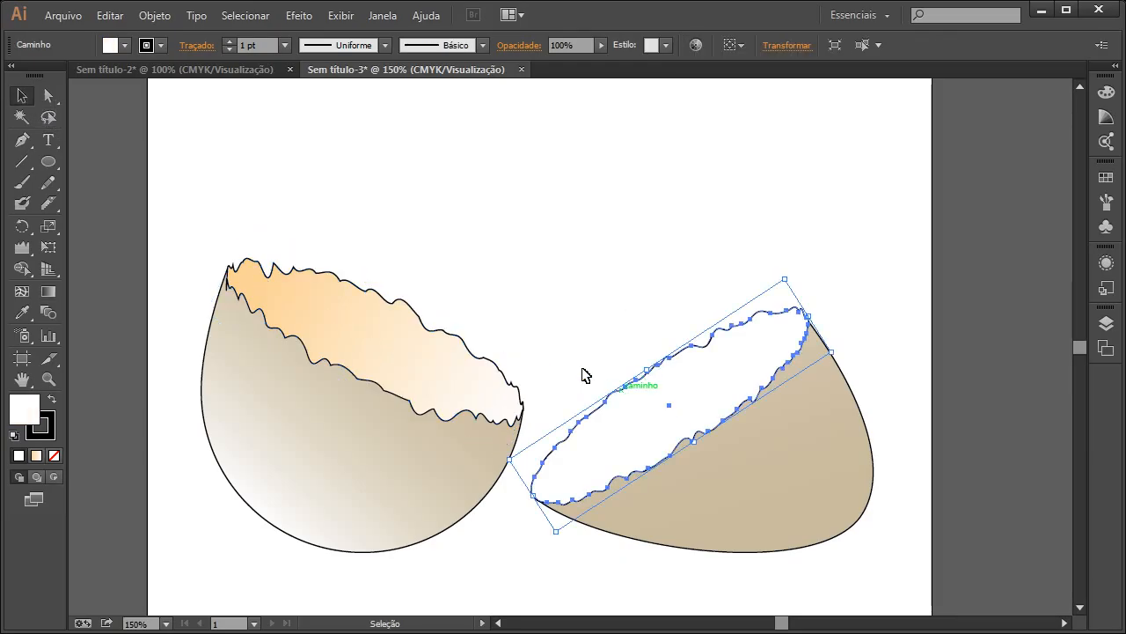
click(125, 45)
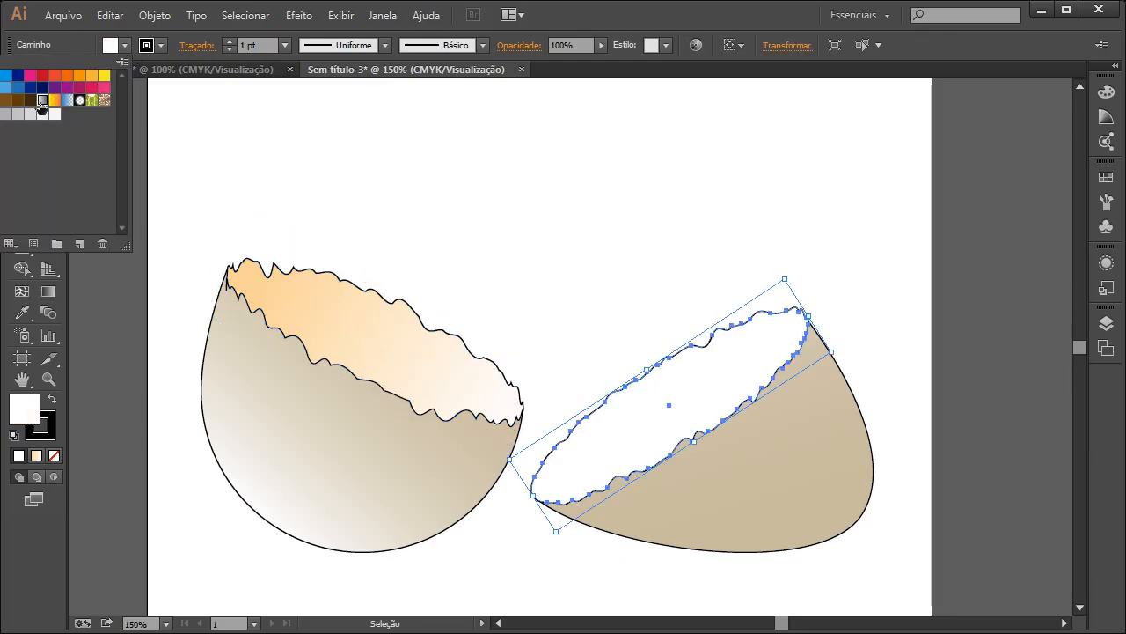
click(41, 99)
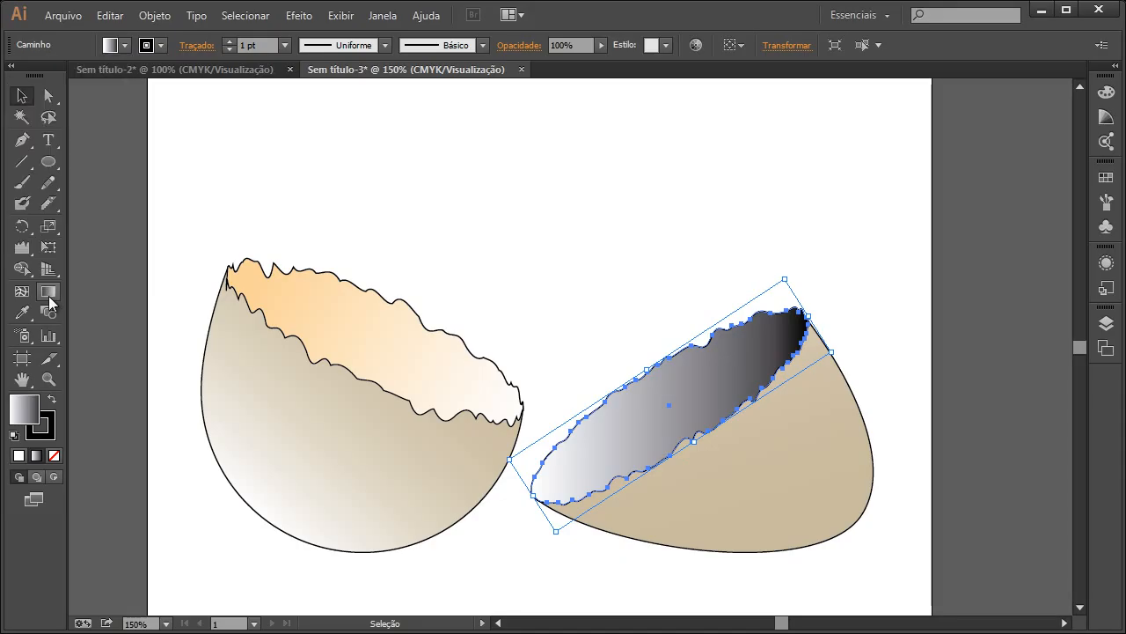
- Angle the right opening's gradient along its long axis, undoing the stray short gradient, and place the black stop at about 99% near the upper end
click(48, 293)
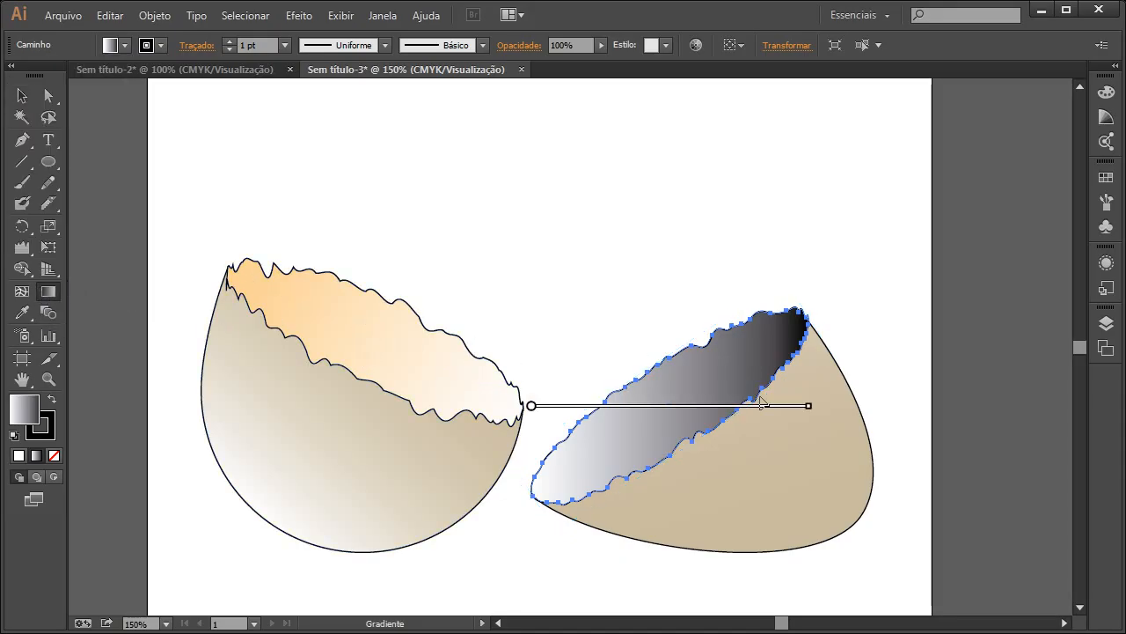
mouse_move(811, 407)
mouse_down()
mouse_move(799, 314)
mouse_move(762, 252)
mouse_up()
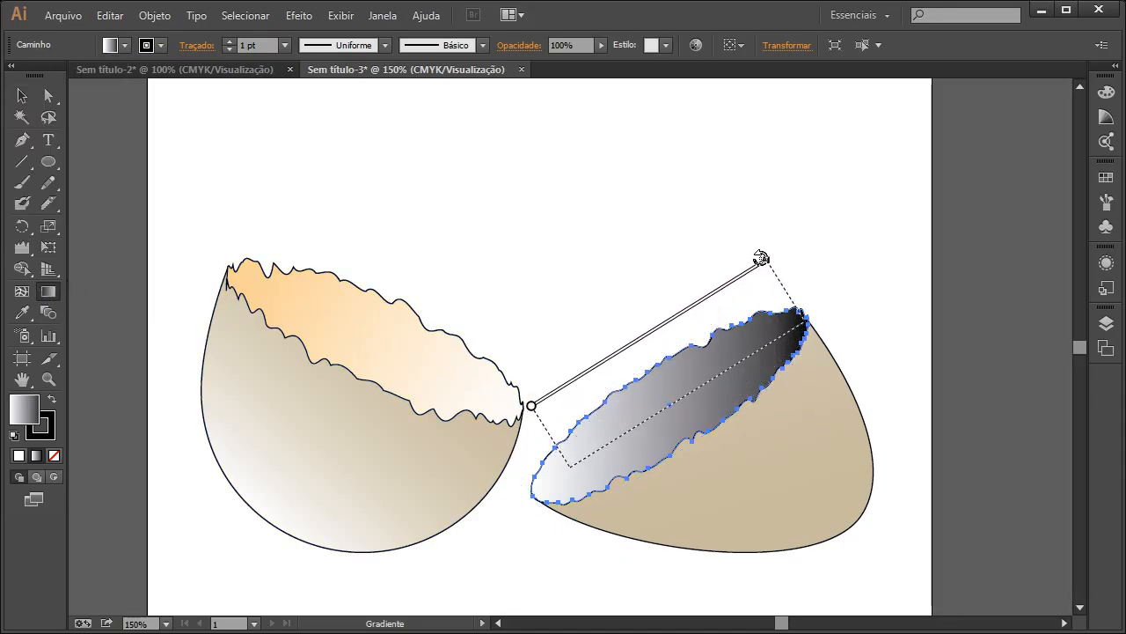
drag(815, 313, 822, 313)
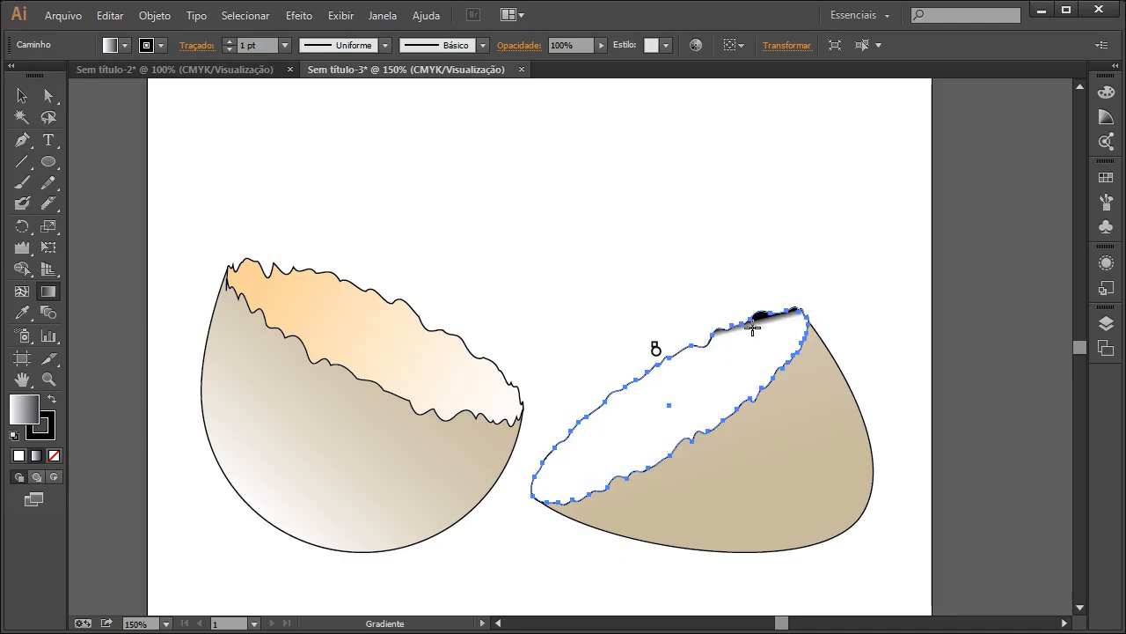
key(ctrl+z)
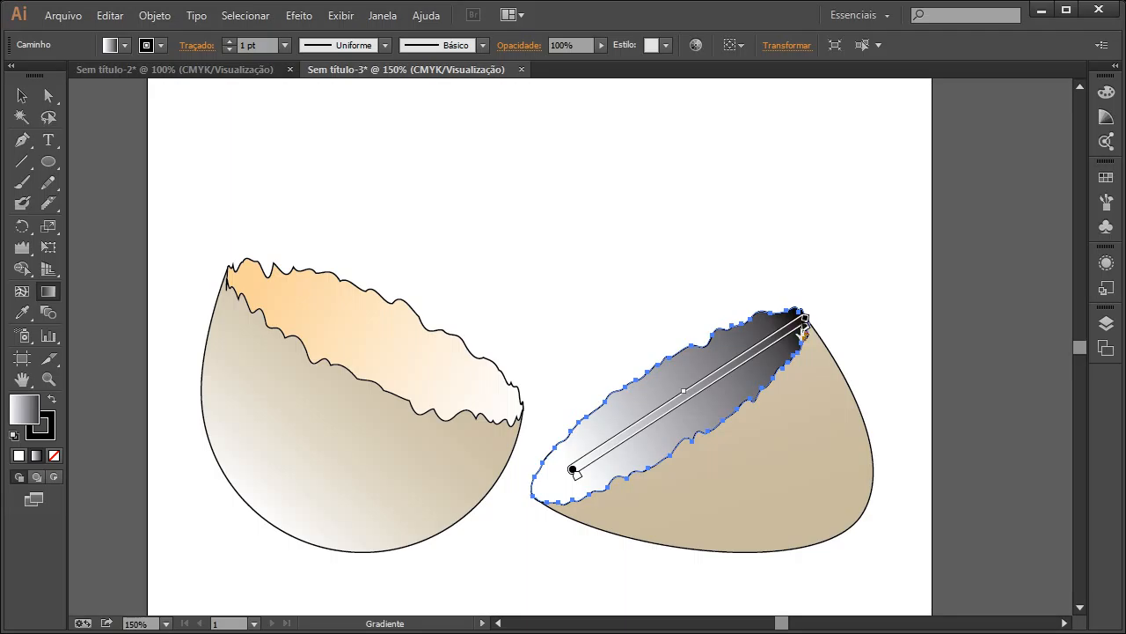
drag(803, 332, 776, 350)
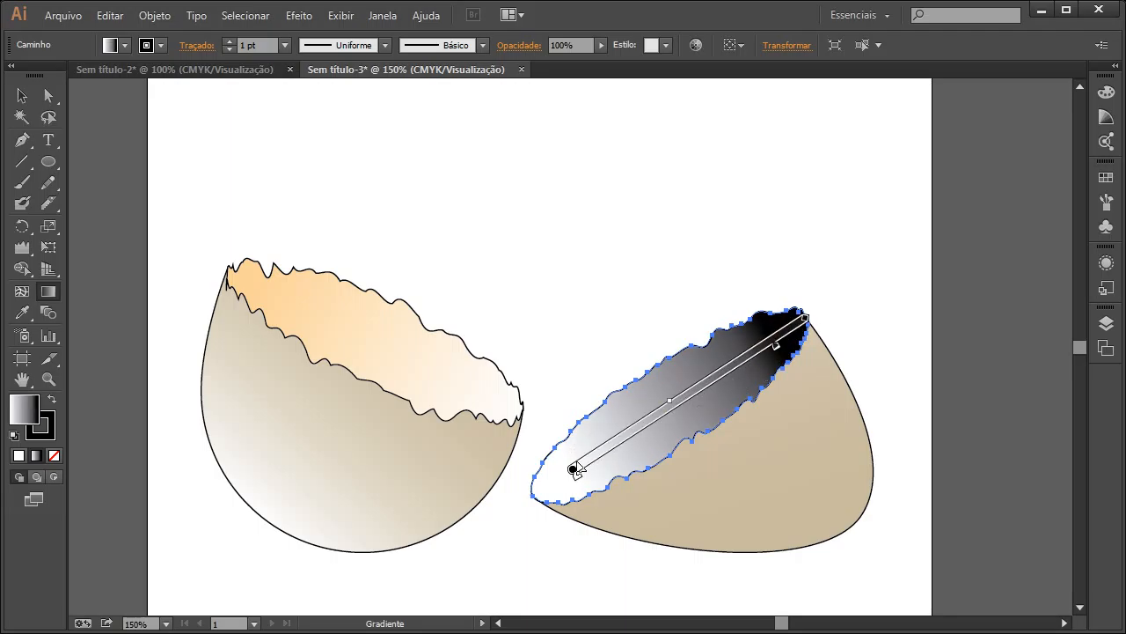
drag(573, 470, 584, 463)
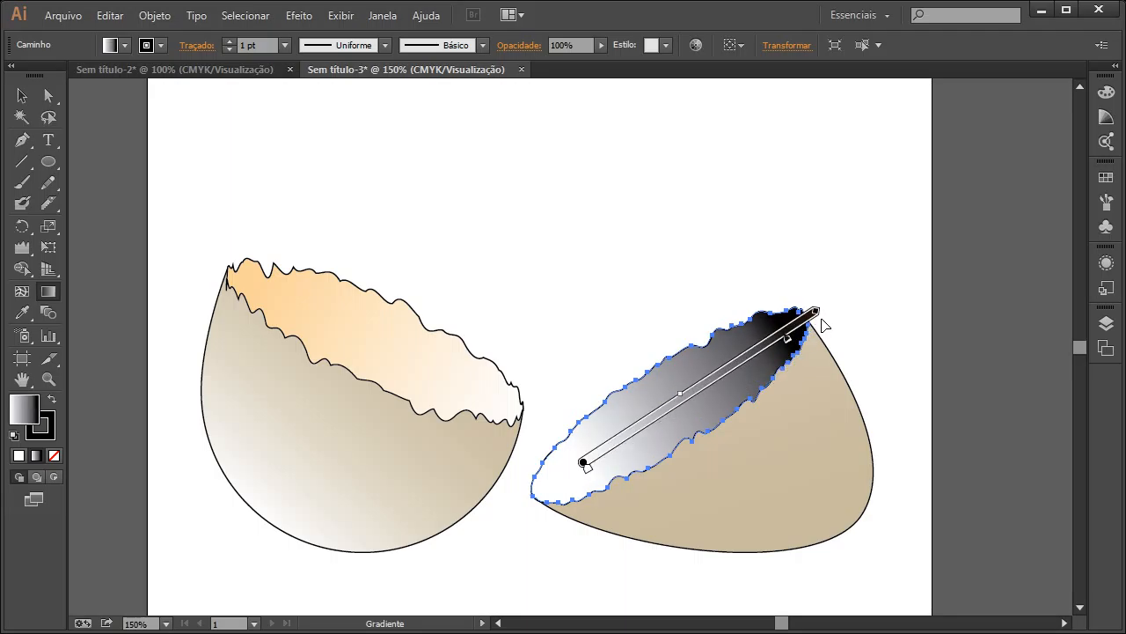
drag(791, 343, 818, 319)
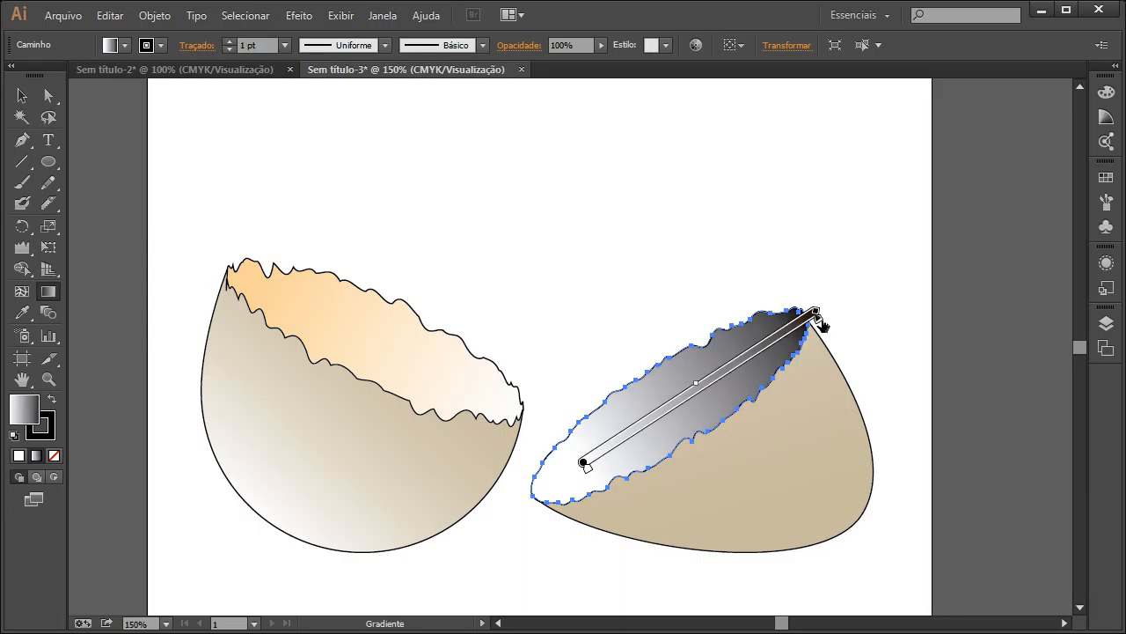
- Set the black stop of the right opening's gradient to M 22%, Y 46% and K 0%
double_click(817, 319)
click(772, 393)
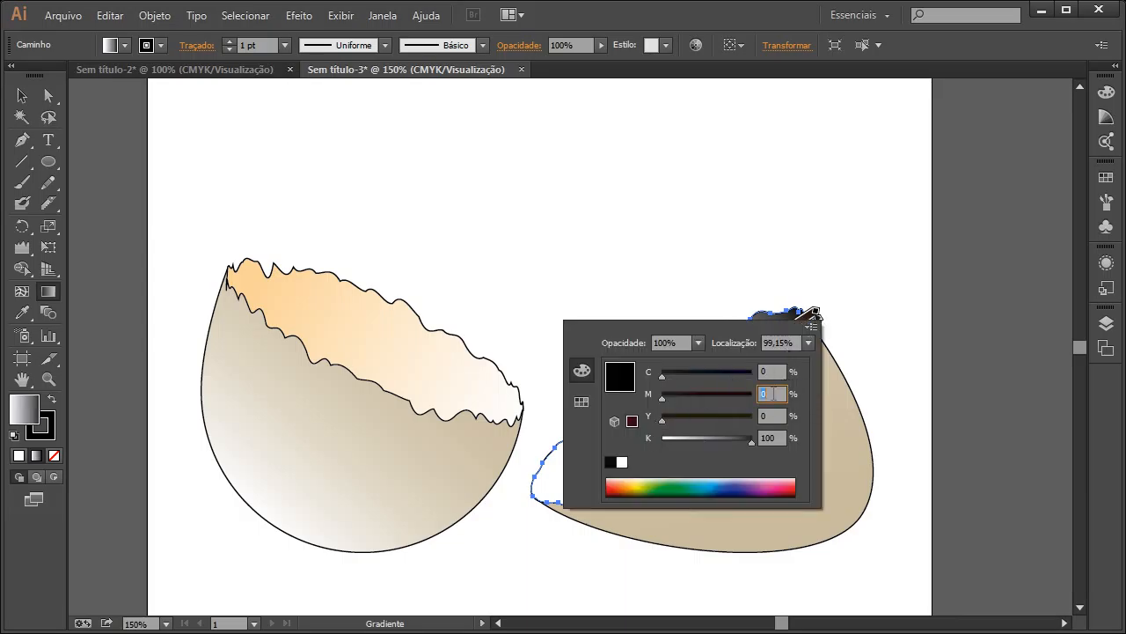
text(22)
click(772, 416)
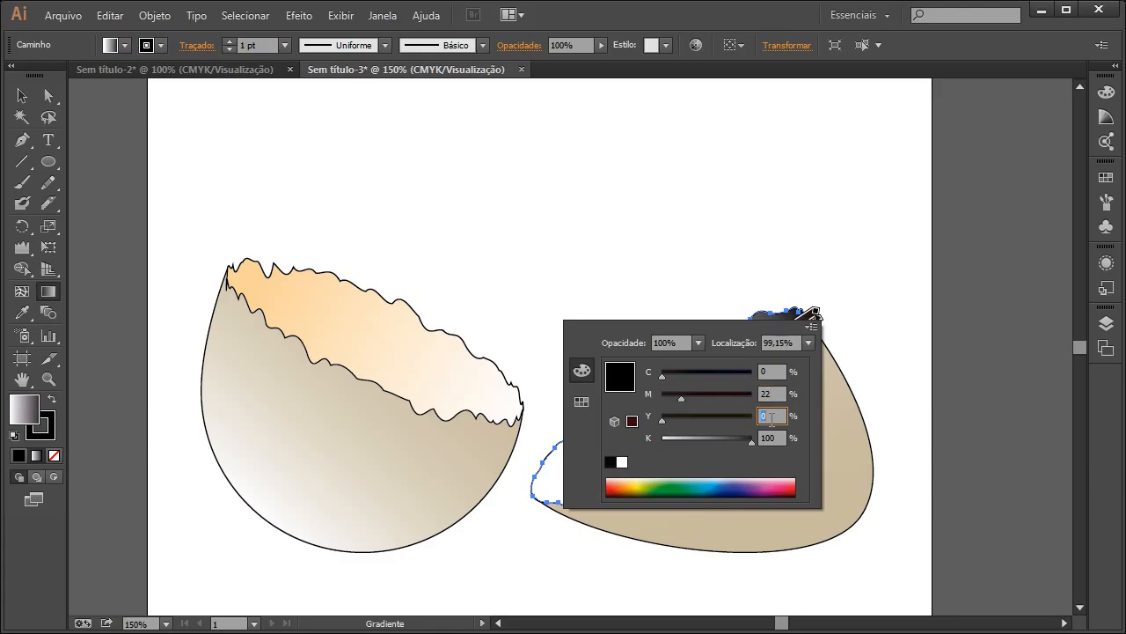
text(46)
key(Return)
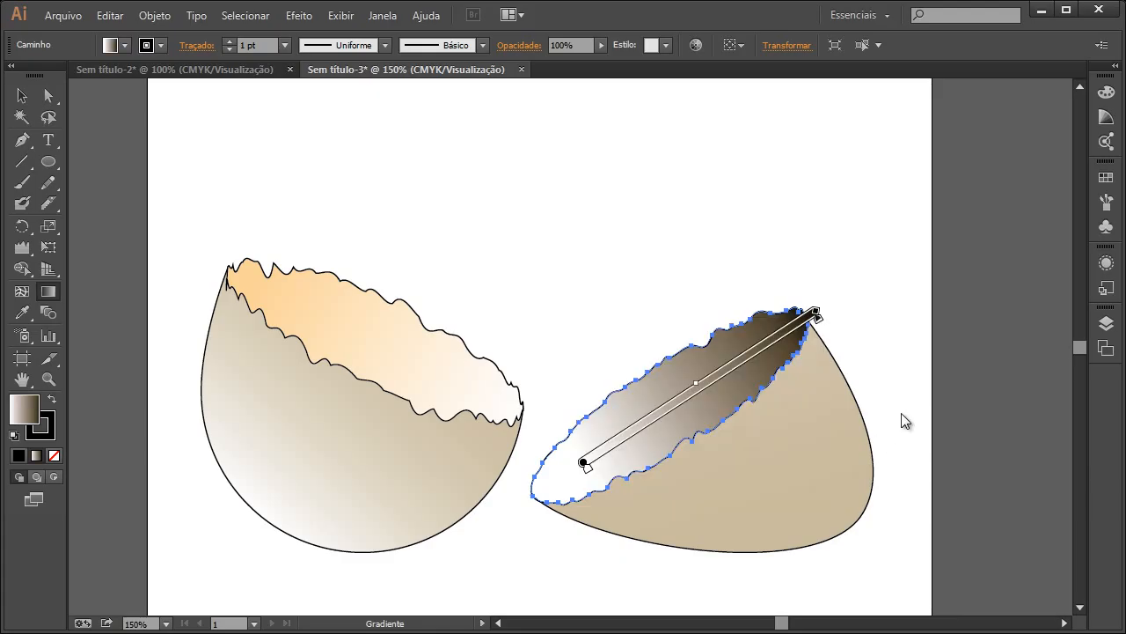
double_click(816, 315)
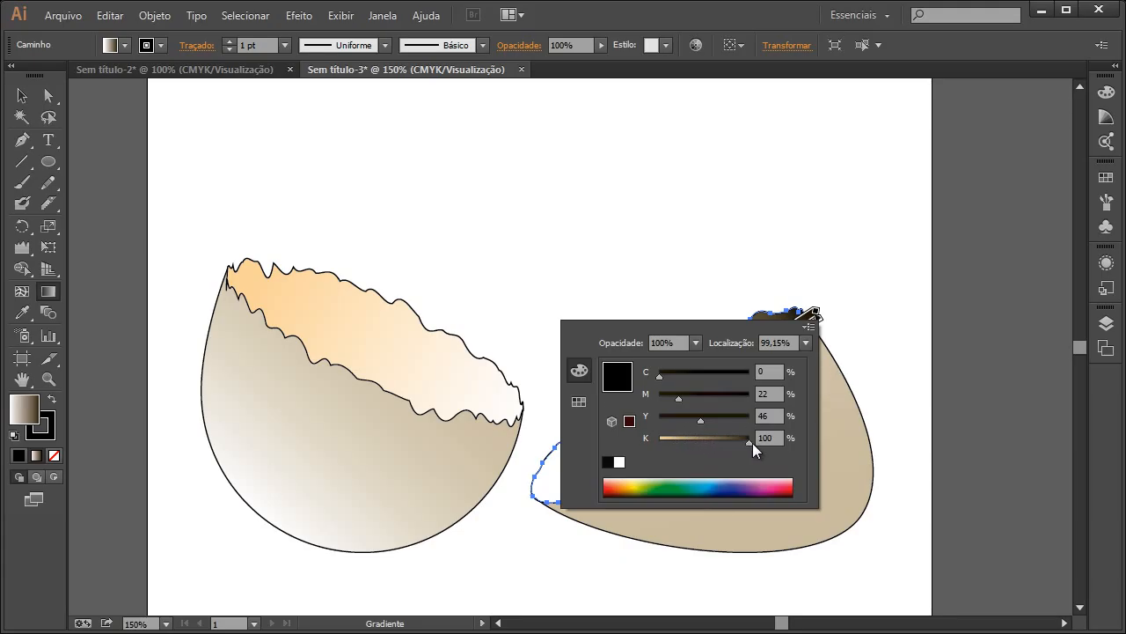
drag(749, 441, 651, 440)
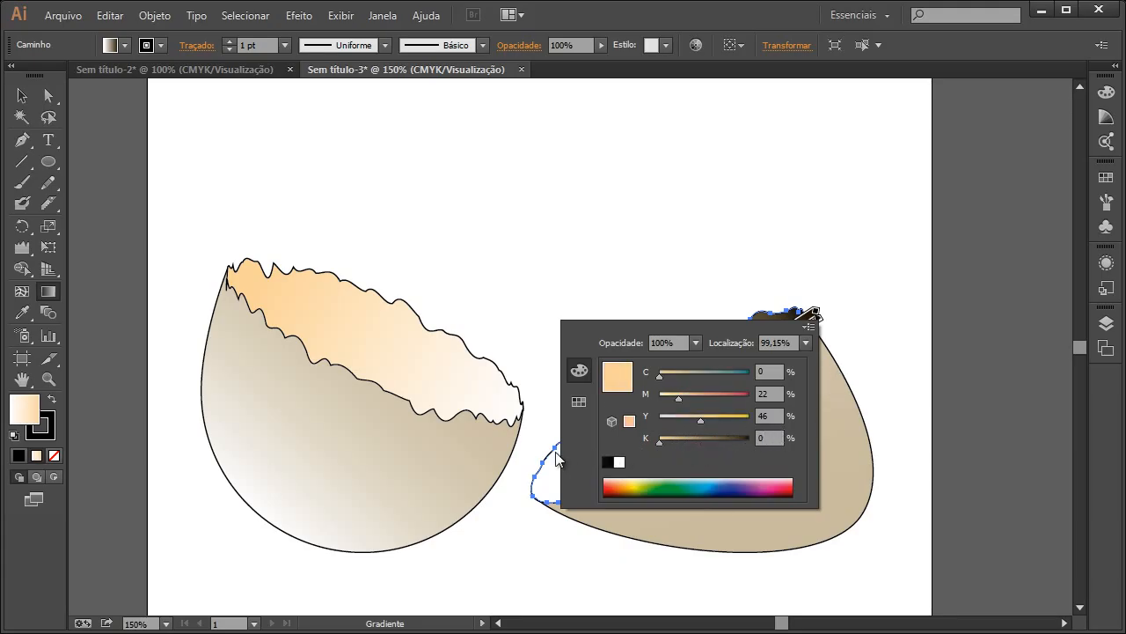
click(702, 271)
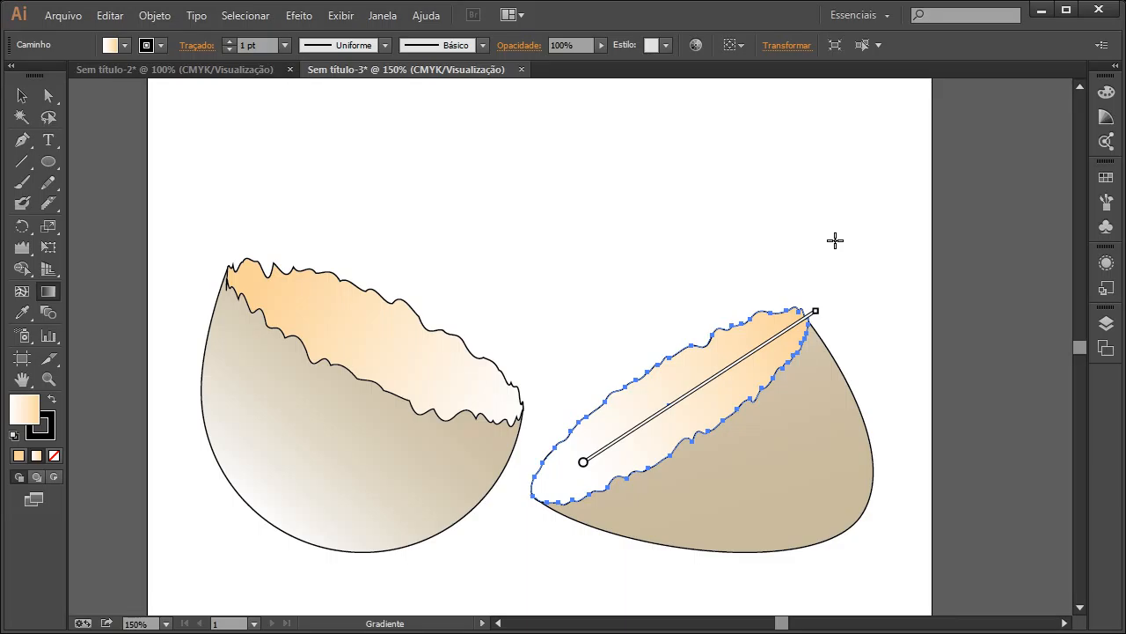
- Select the jagged openings of both shell halves together and change their stroke to white
click(22, 95)
click(616, 335)
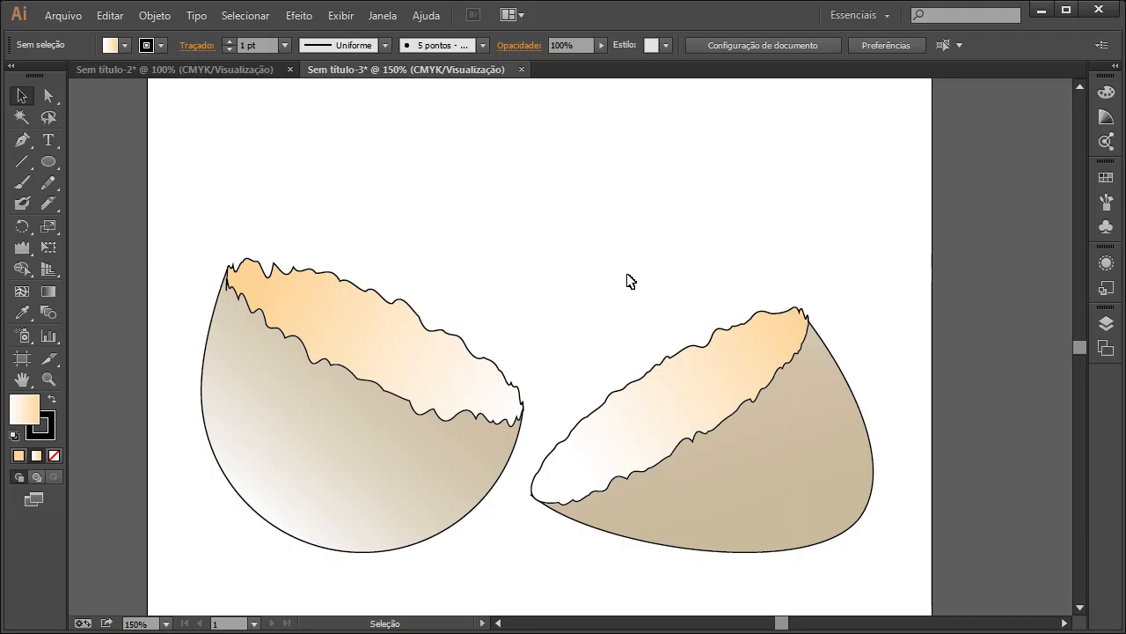
click(616, 428)
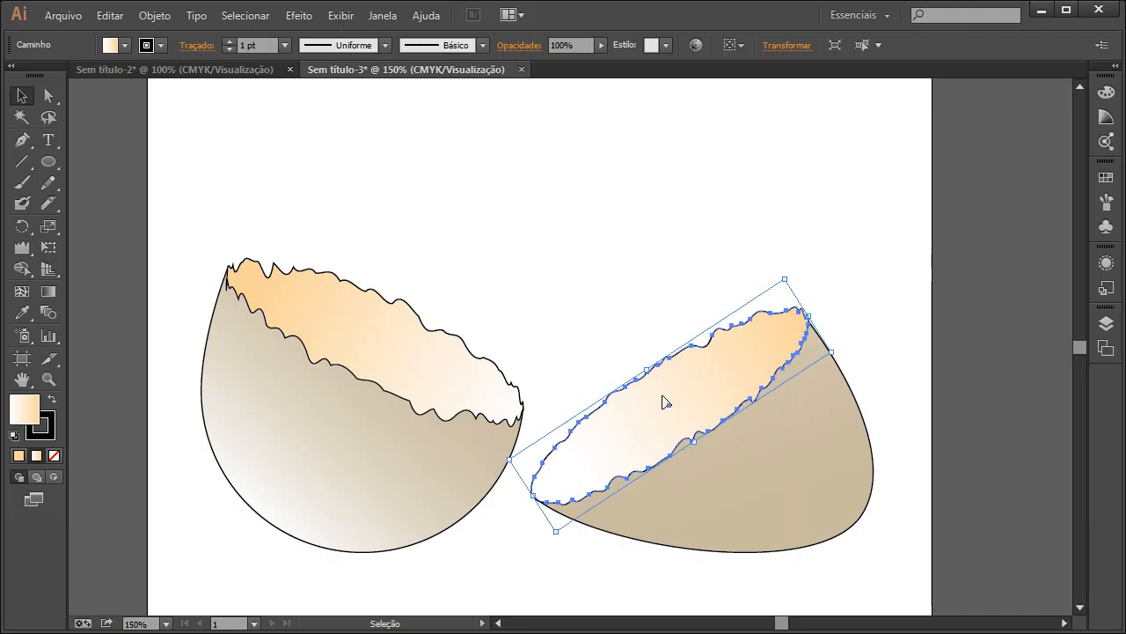
click(455, 361)
click(644, 394)
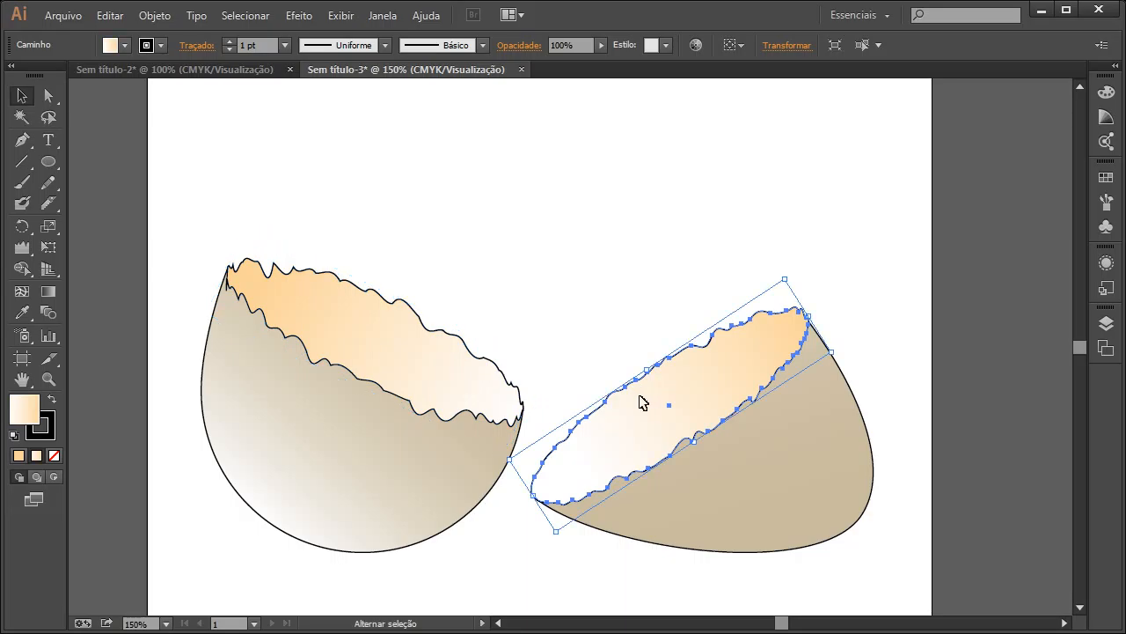
shift+click(432, 369)
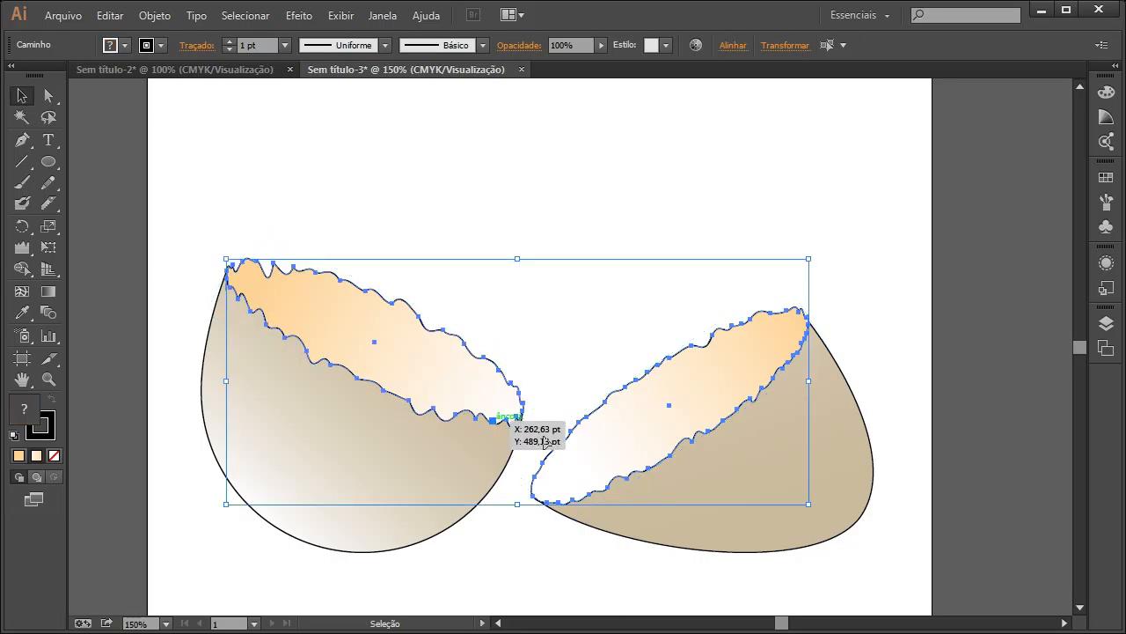
click(161, 46)
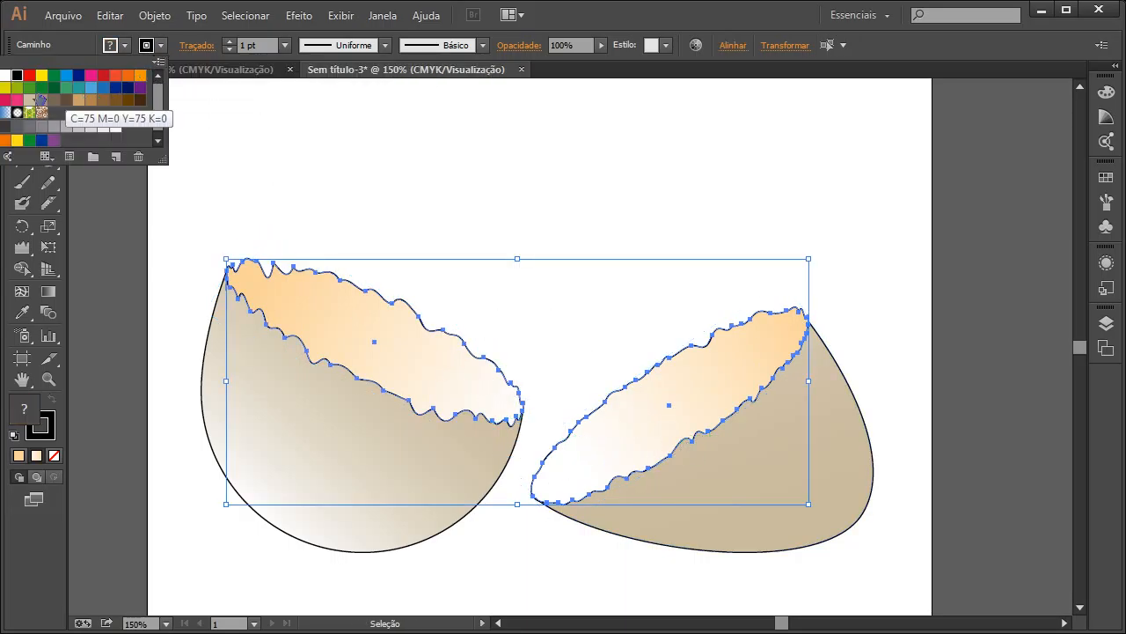
click(5, 77)
click(390, 167)
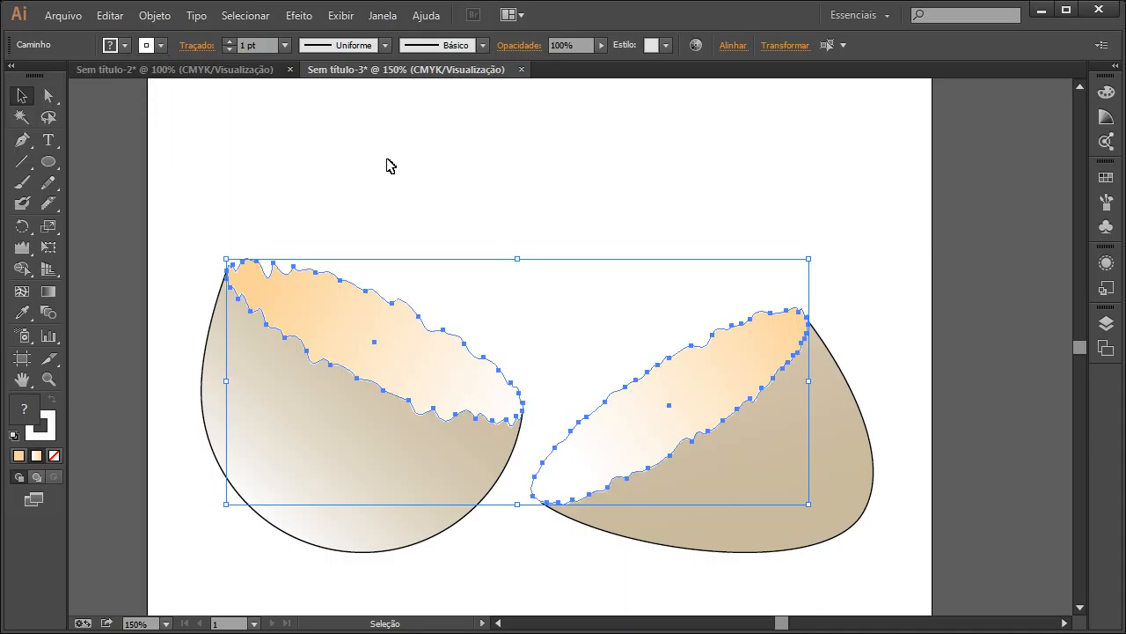
click(390, 181)
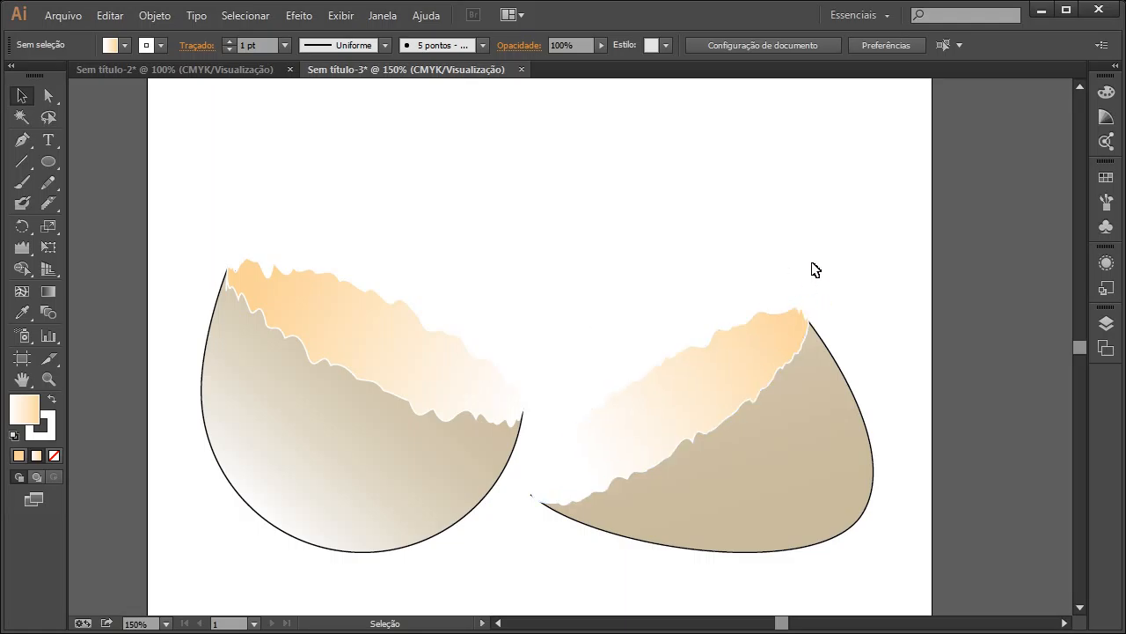
- Draw a long, flat ellipse just below the two shells, spanning nearly their combined width
scroll(601, 292, down, 3)
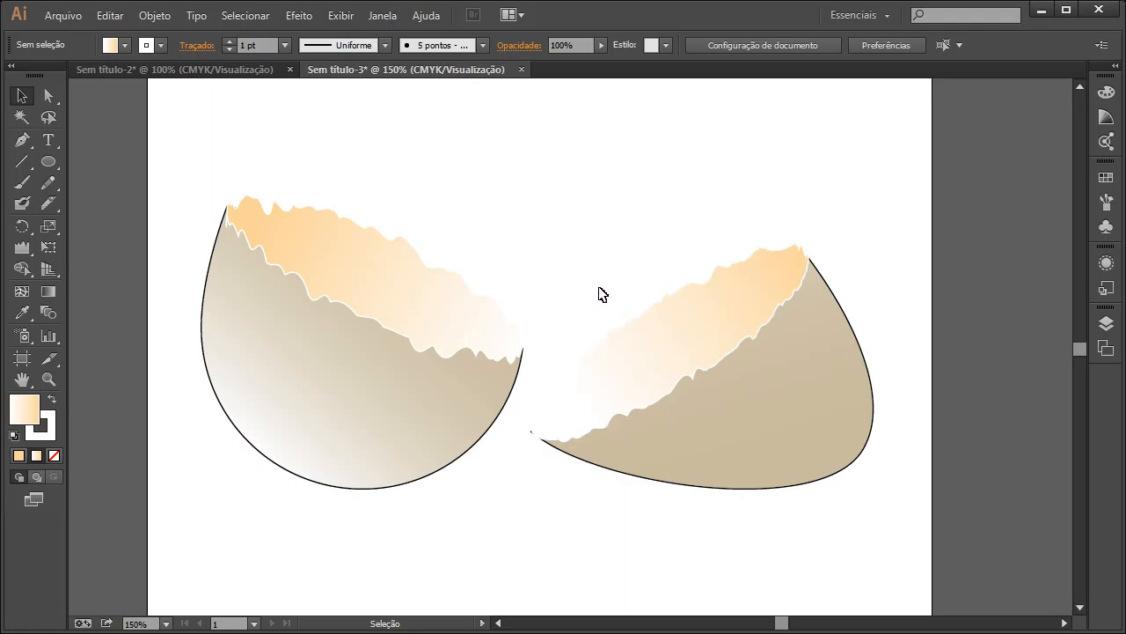
click(49, 166)
drag(226, 509, 860, 550)
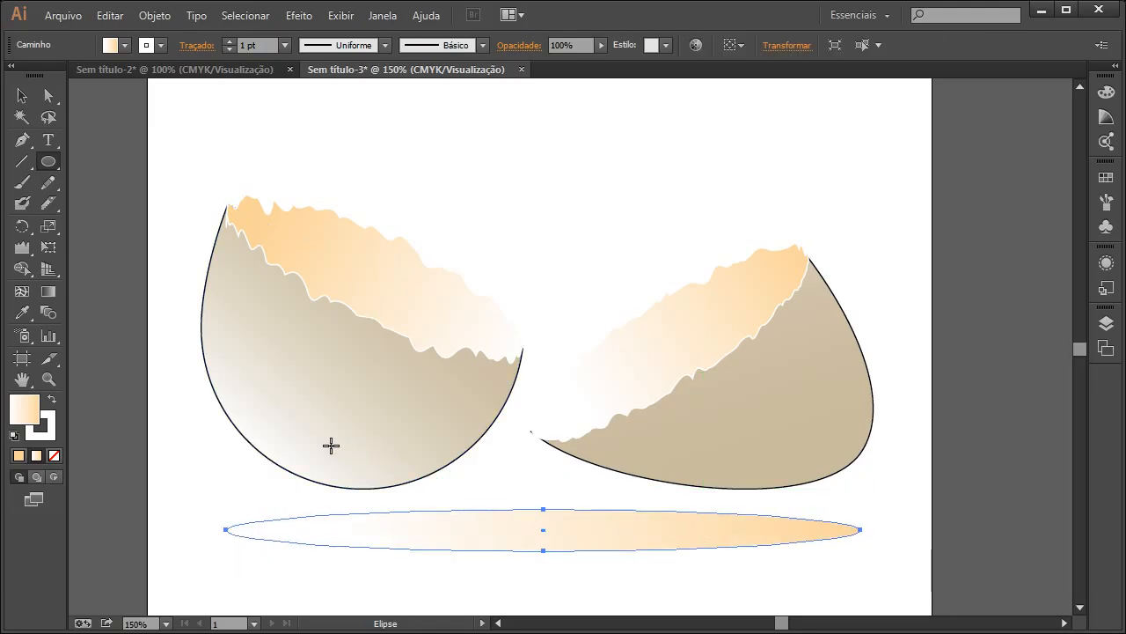
click(22, 95)
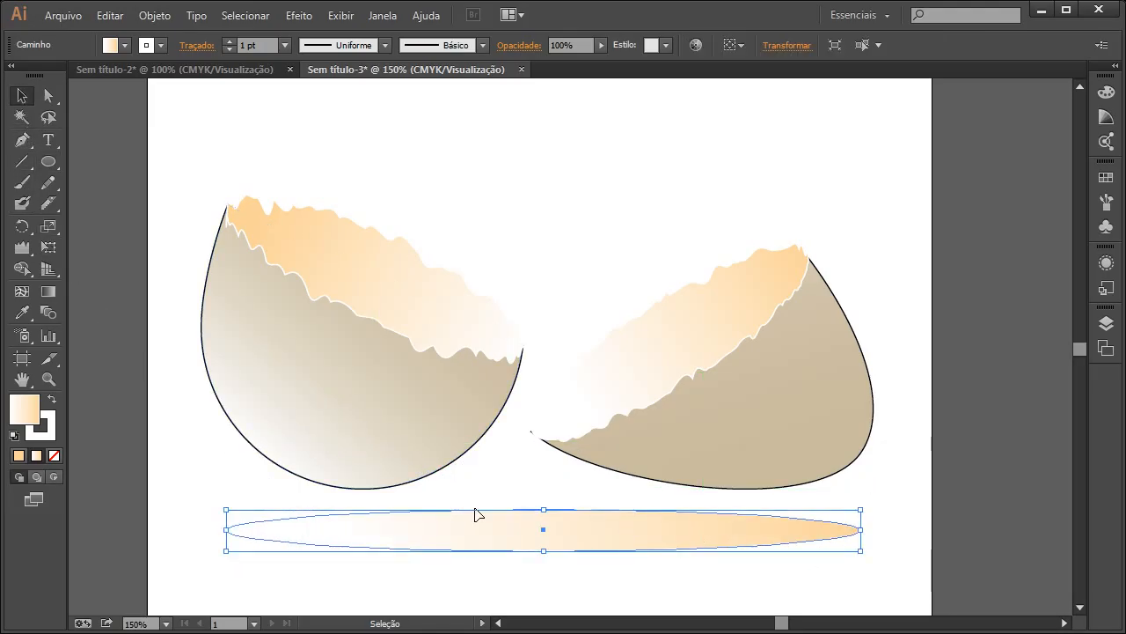
- Move the flat ellipse up so it overlaps the bases of both shells, and send it behind all the artwork
drag(531, 540, 529, 502)
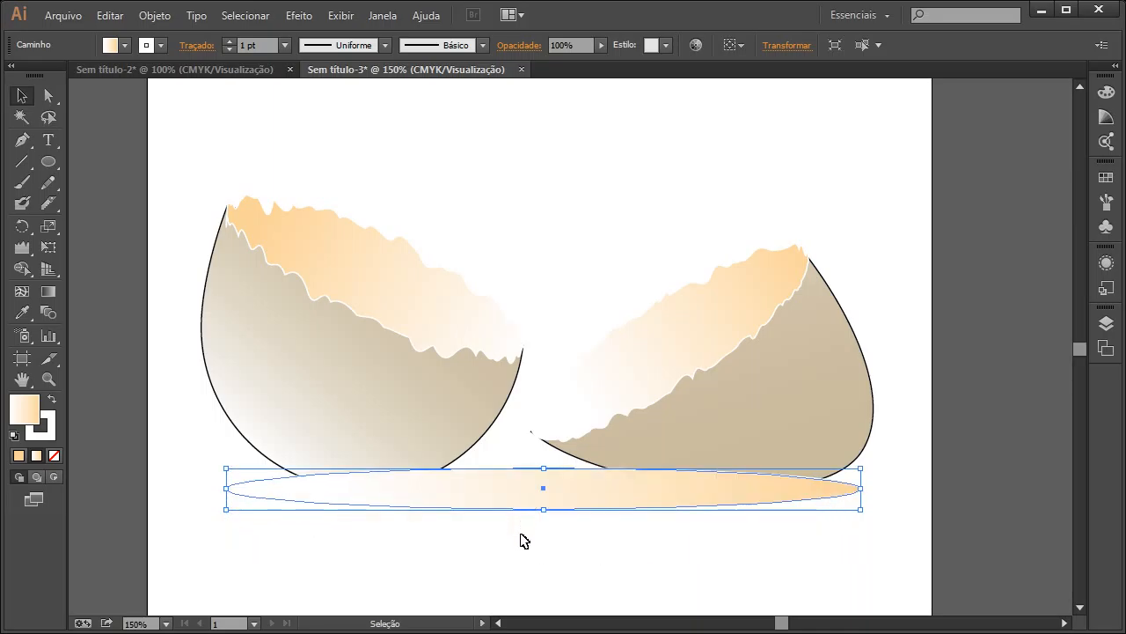
right_click(510, 490)
mouse_move(612, 460)
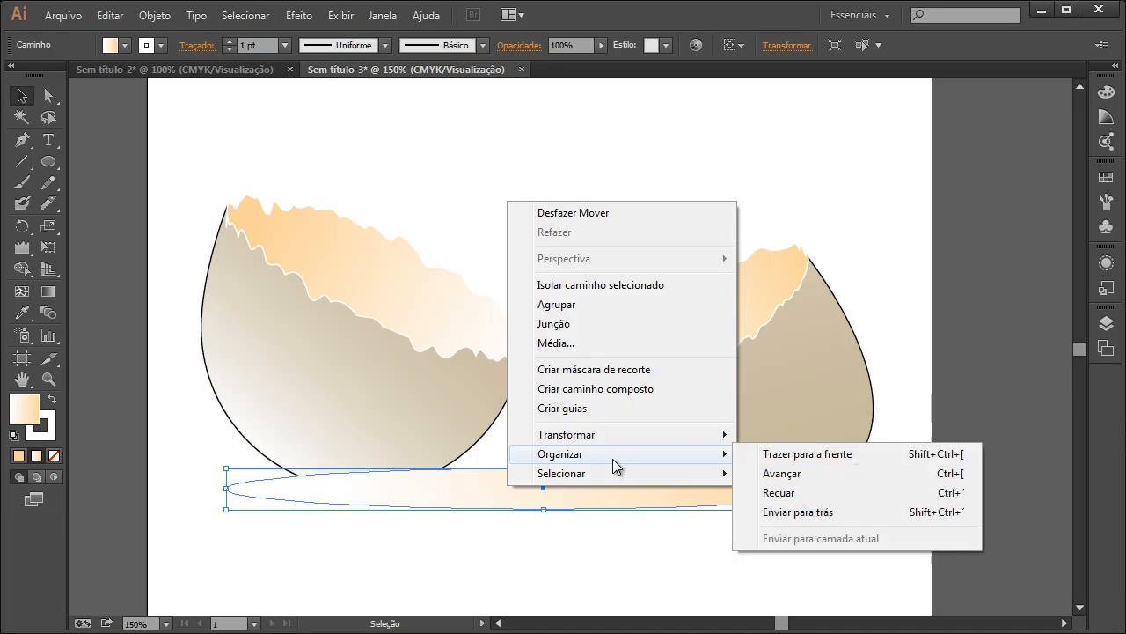
click(801, 512)
click(629, 563)
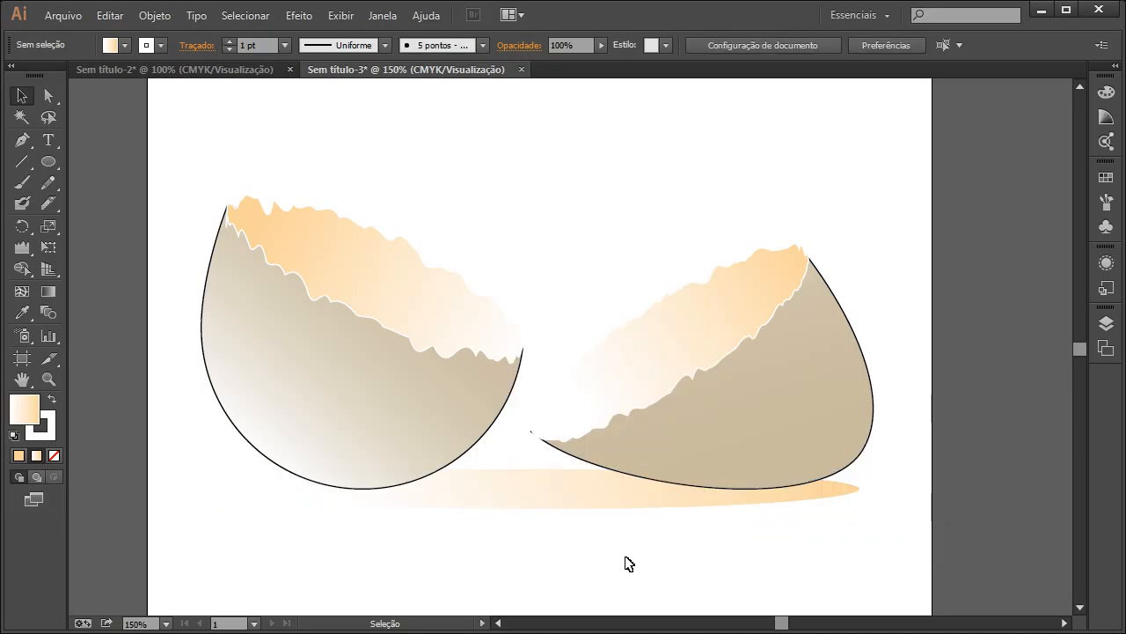
- Change the flat ellipse's stroke to black
click(503, 493)
click(161, 45)
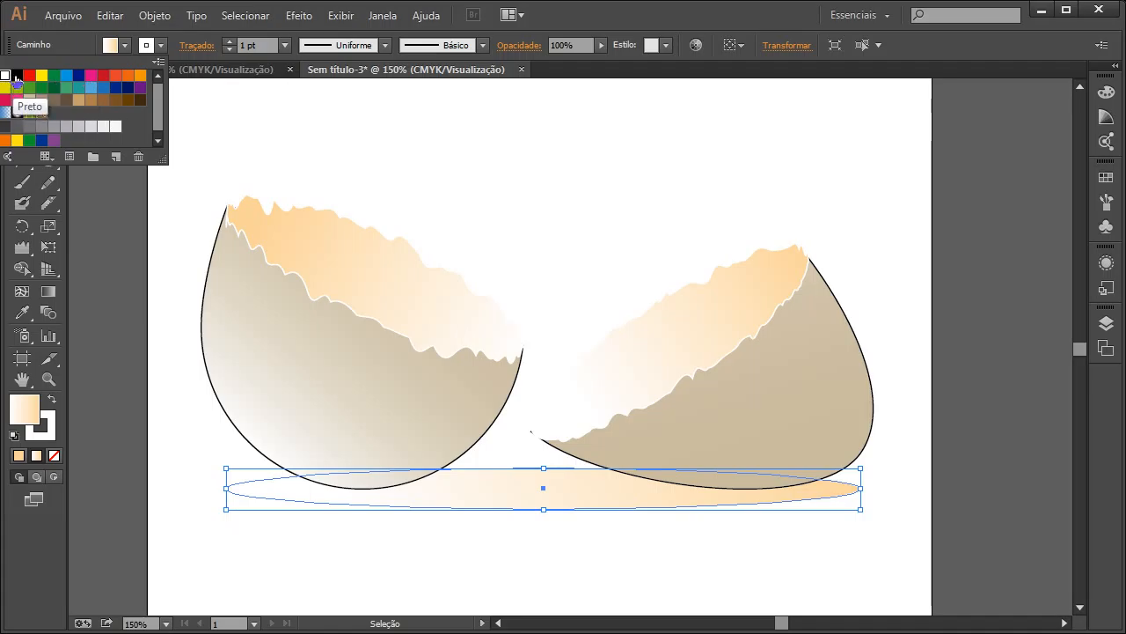
click(15, 79)
click(477, 573)
click(478, 573)
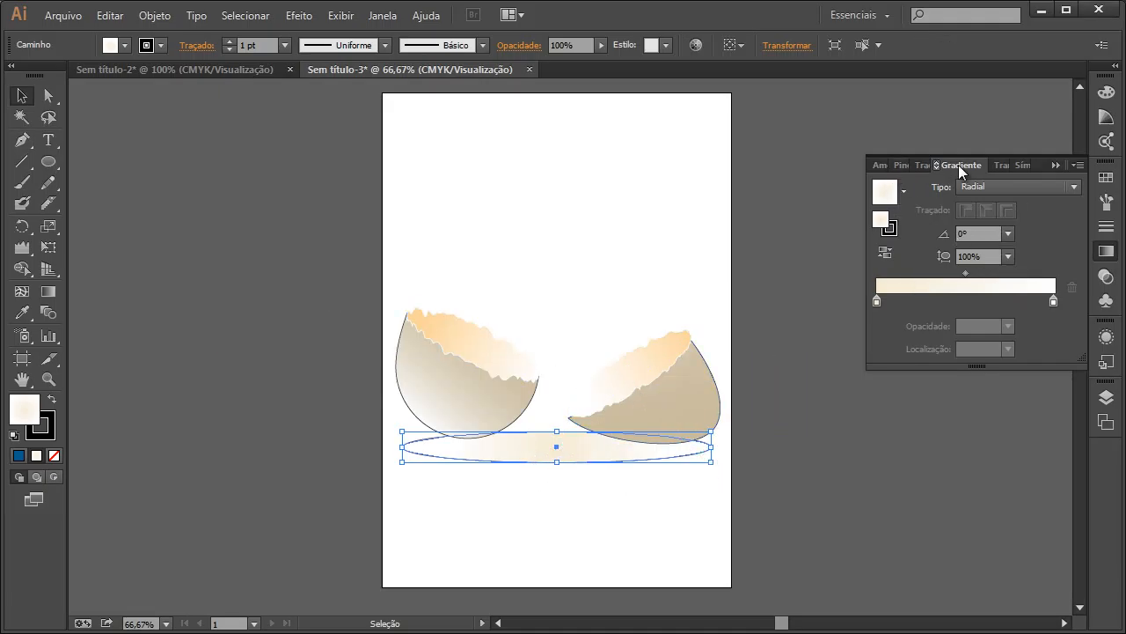
click(1049, 167)
click(598, 470)
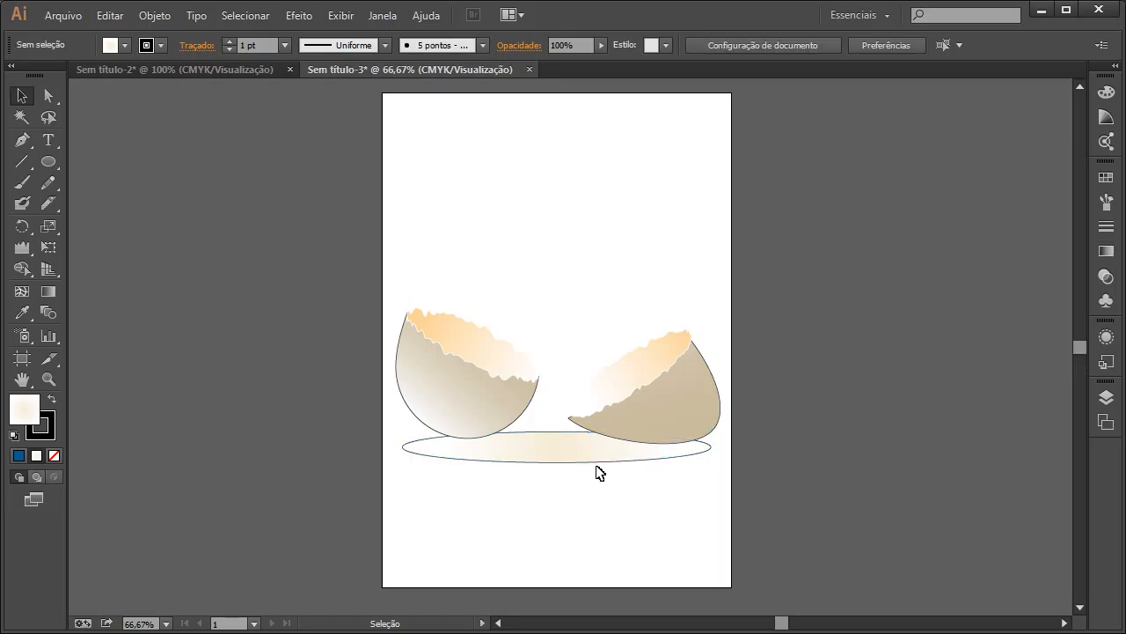
- Keep the flat ellipse's gradient radial and set its centre stop to white
click(553, 451)
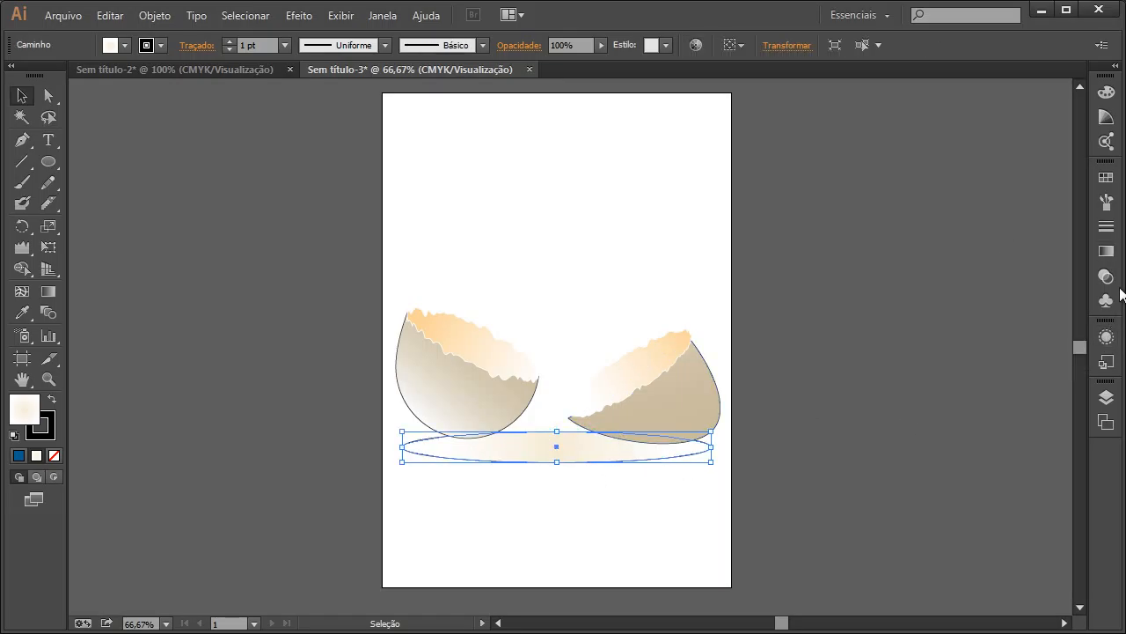
click(1107, 254)
click(1004, 192)
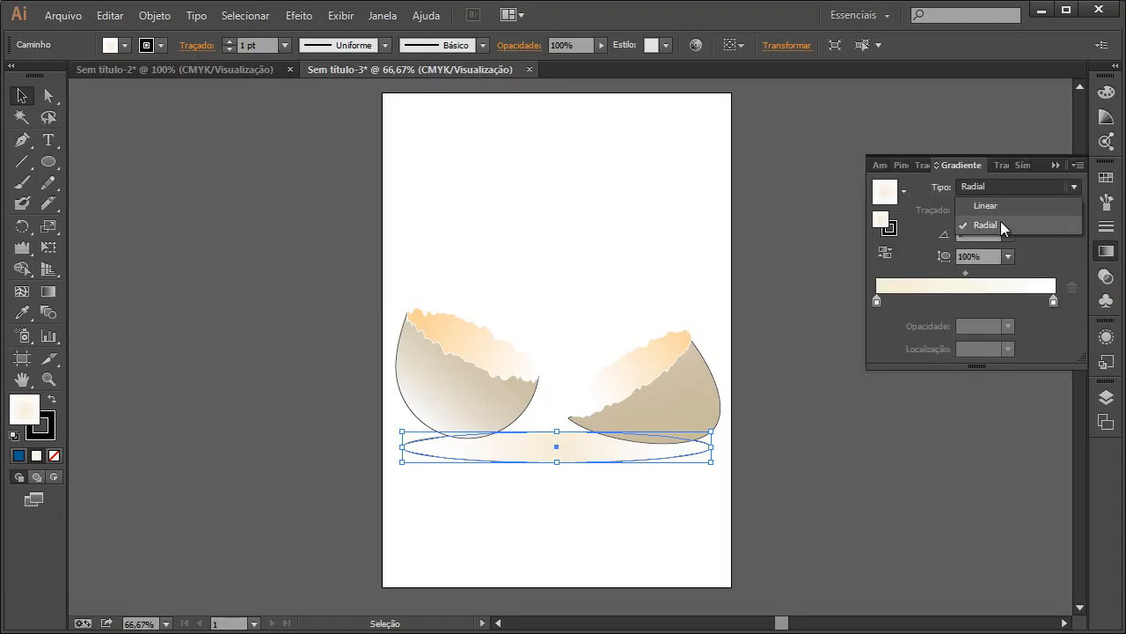
click(1000, 221)
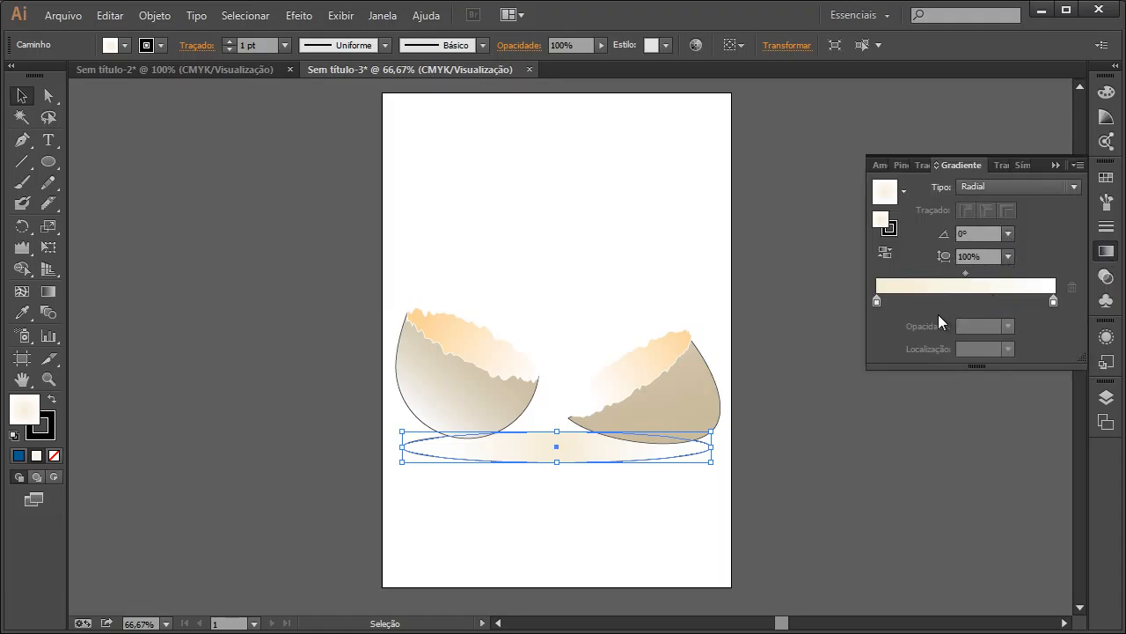
click(877, 303)
double_click(877, 303)
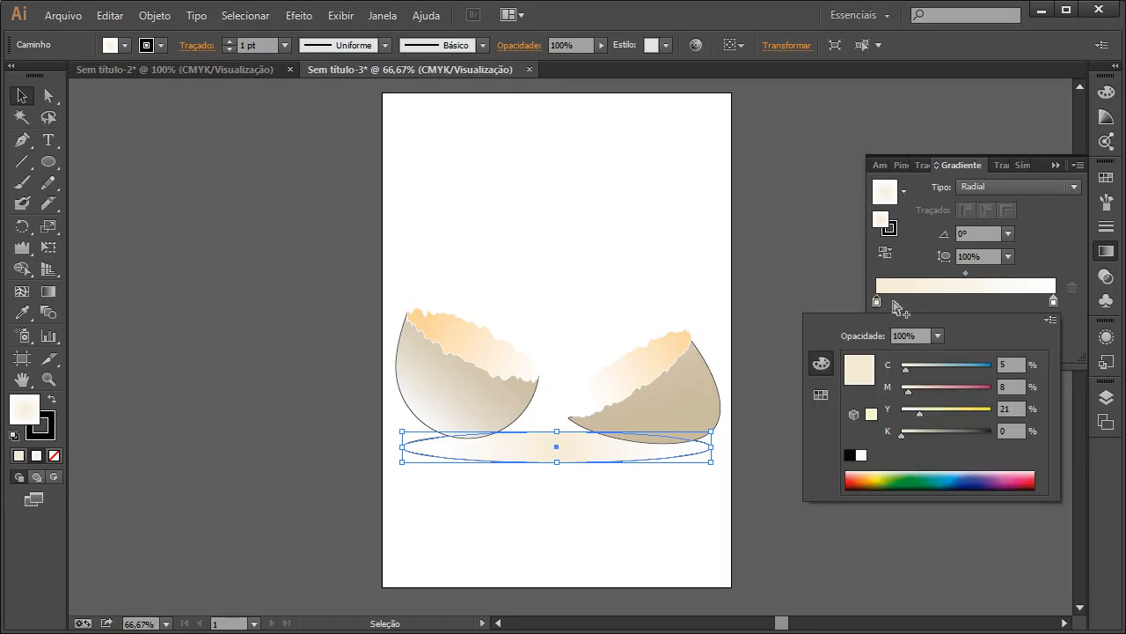
click(862, 457)
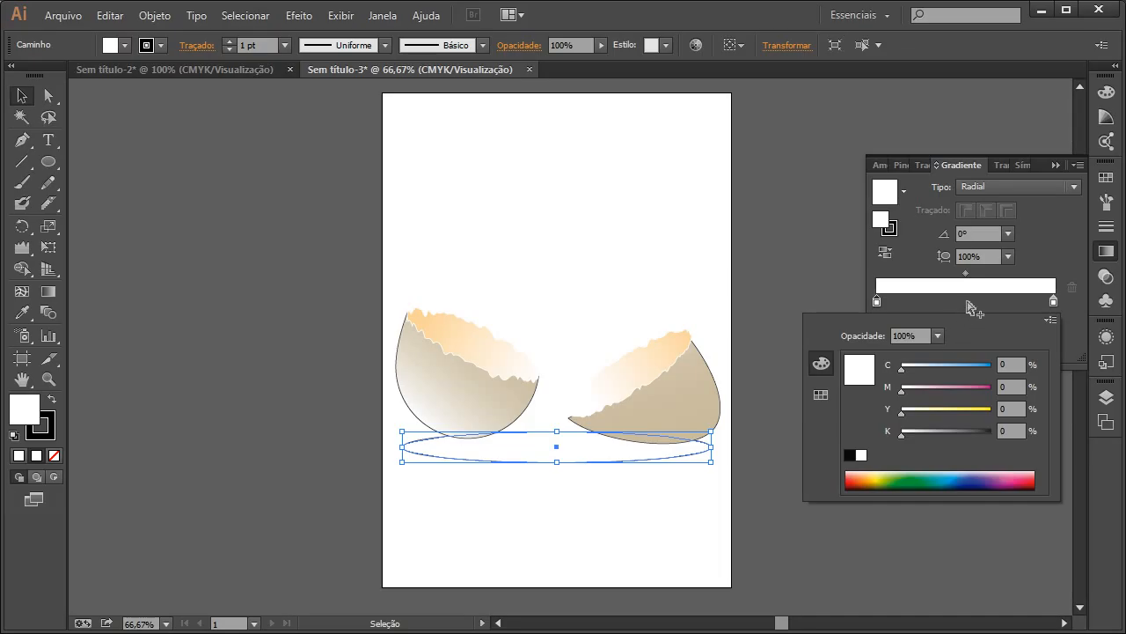
- Set the outer stop of the flat ellipse's radial gradient to C 5%, M 8%, Y 21% and K 0%
click(1053, 302)
double_click(1054, 301)
click(1018, 366)
click(1019, 388)
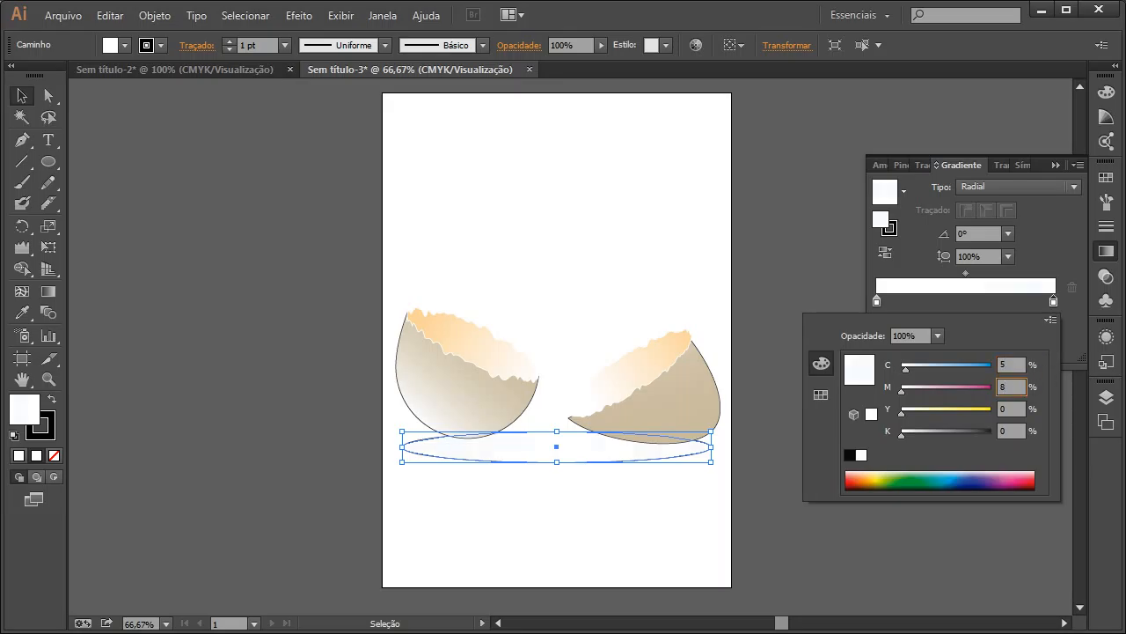
click(1017, 410)
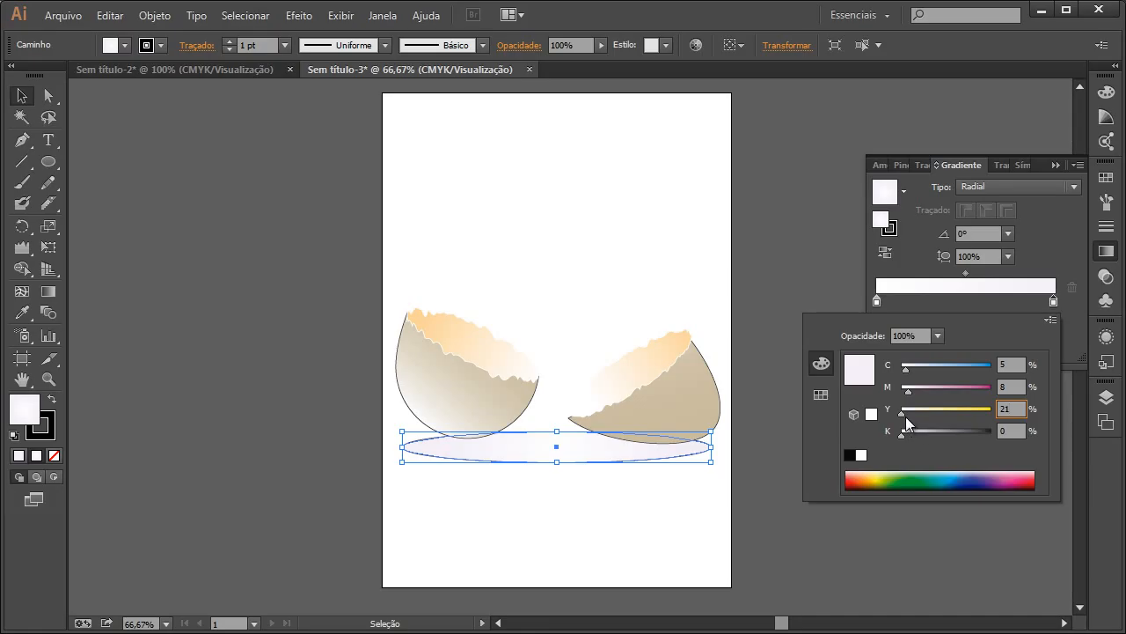
mouse_move(905, 416)
mouse_down()
mouse_move(952, 416)
mouse_move(920, 414)
mouse_up()
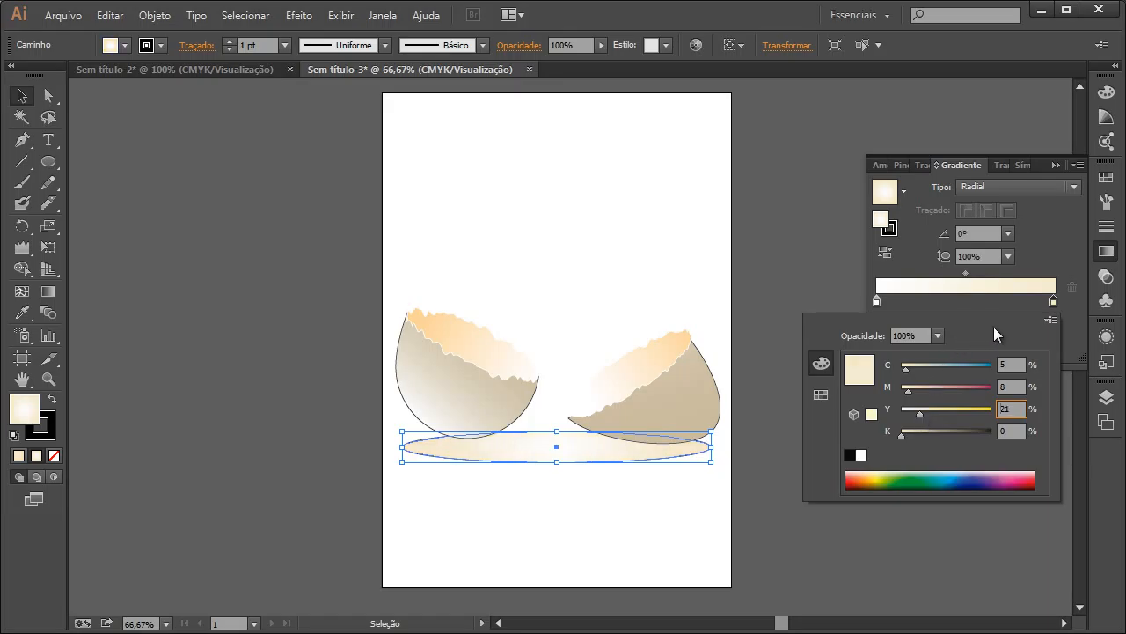
- Swap the ellipse's gradient stops, placing the beige one at the centre and the white one at 100%, and check the white stop's colour
click(773, 321)
drag(929, 310, 970, 306)
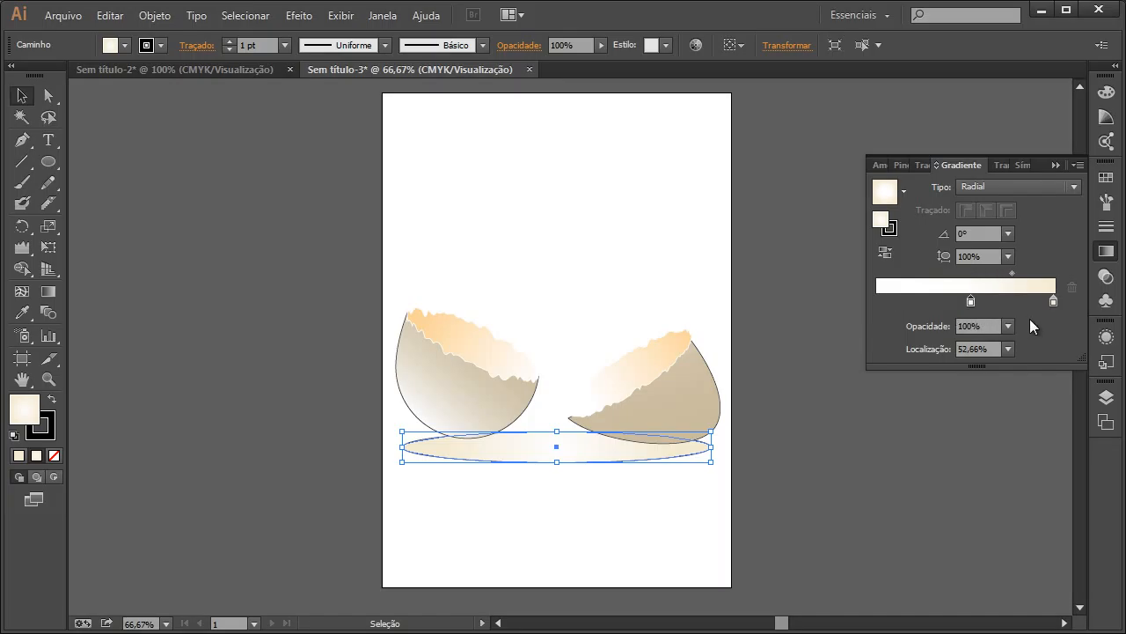
drag(1053, 302, 857, 300)
drag(971, 301, 1055, 302)
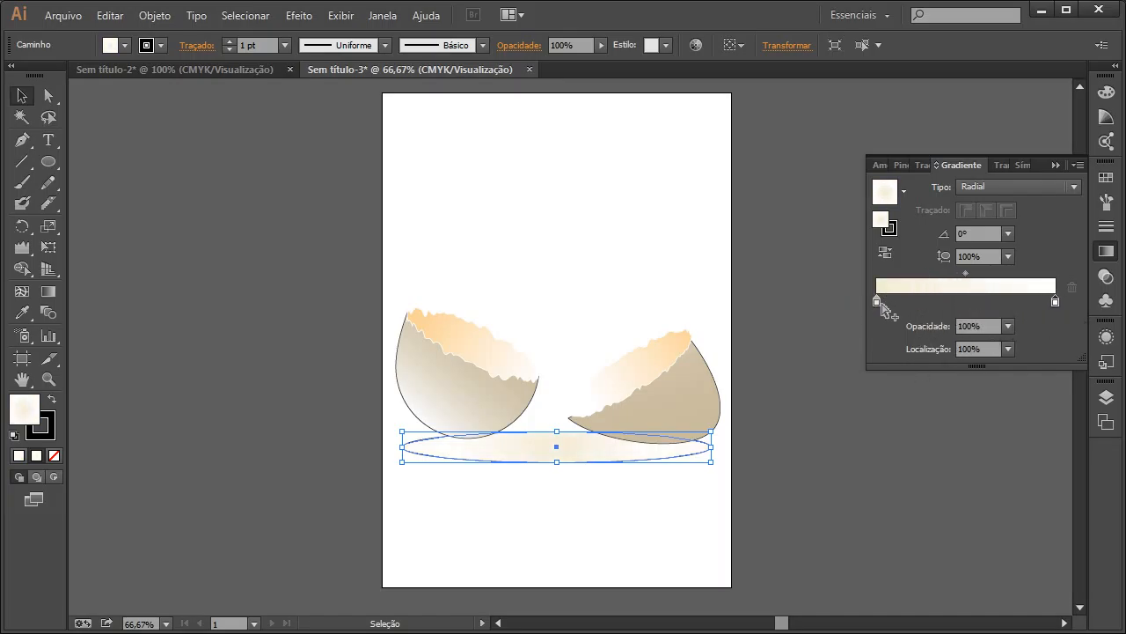
double_click(1054, 303)
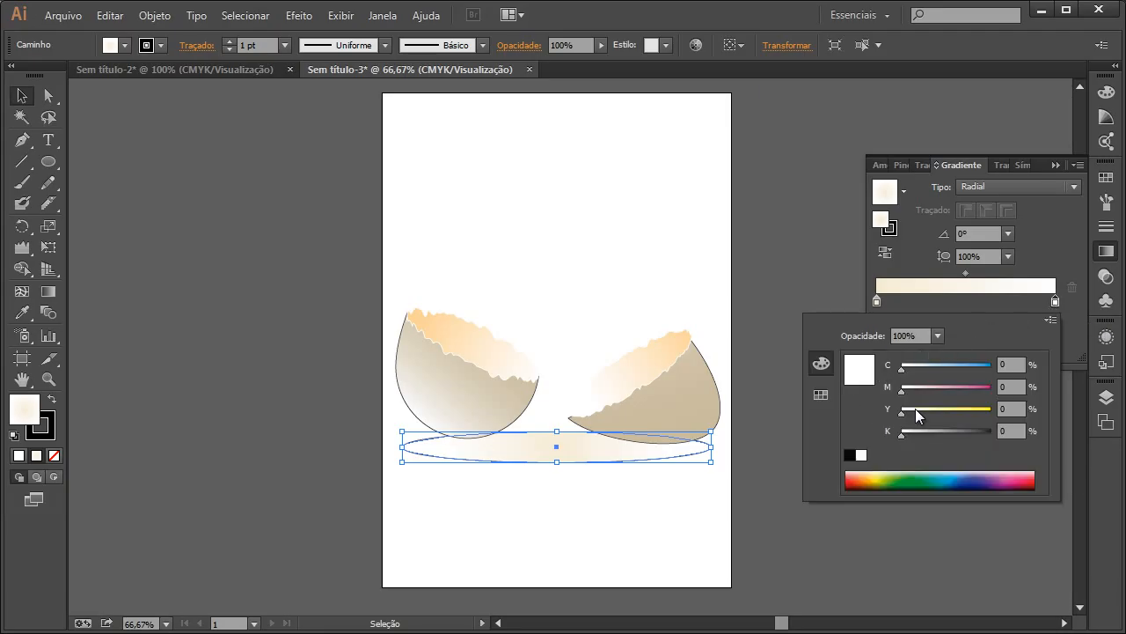
click(1002, 312)
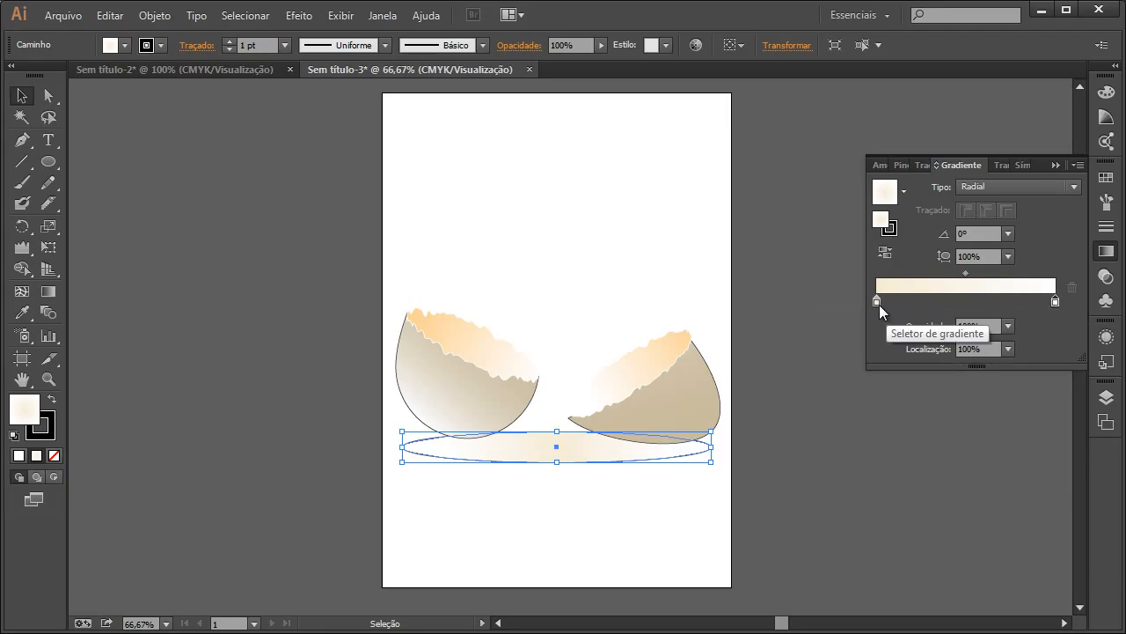
- Deepen the centre stop of the flat ellipse's gradient by raising its yellow component to roughly half
double_click(877, 302)
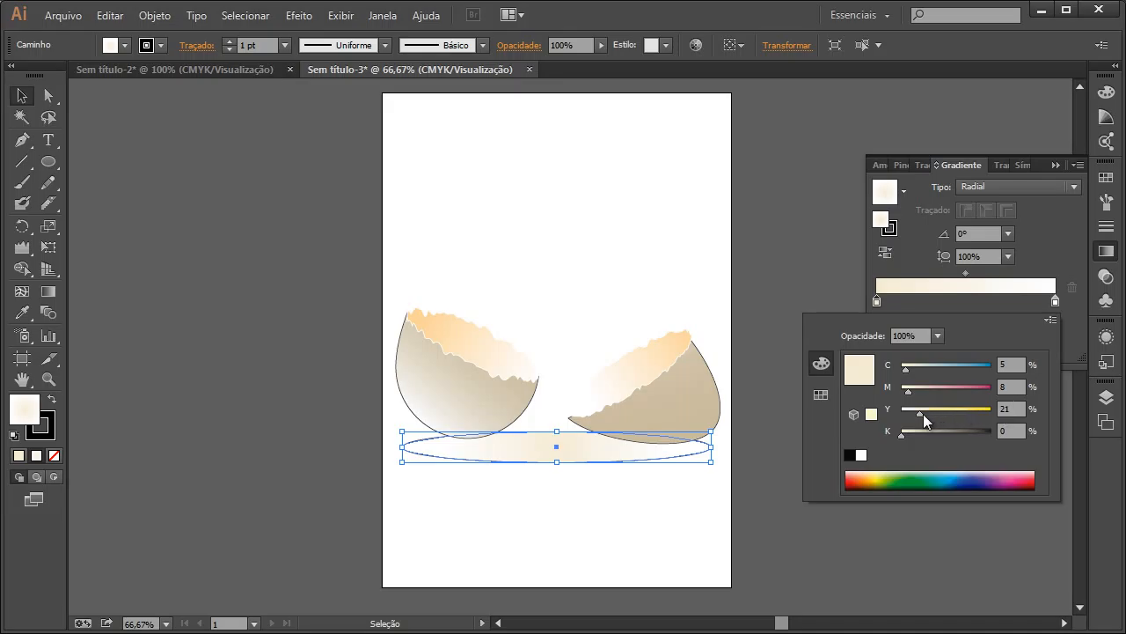
drag(933, 418, 950, 419)
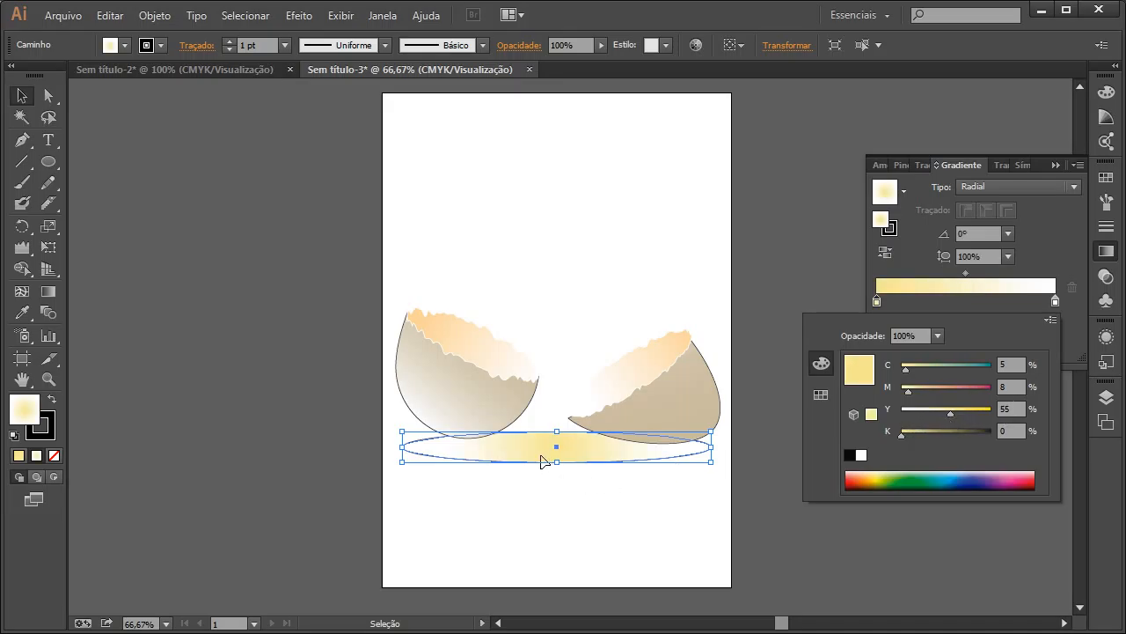
drag(950, 411, 942, 412)
click(781, 509)
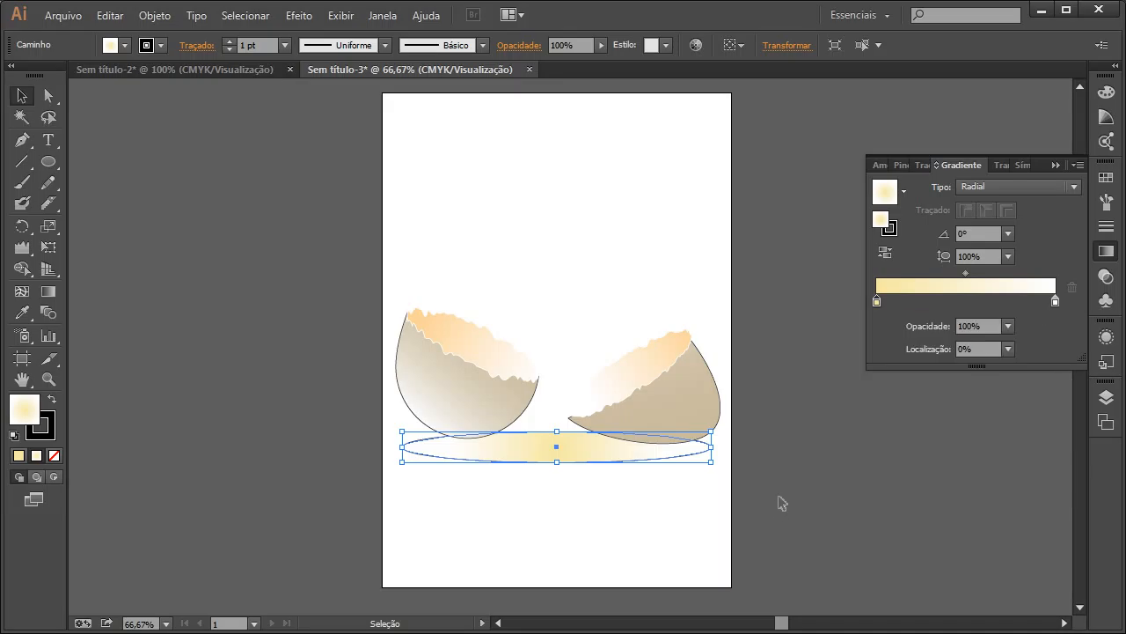
click(779, 507)
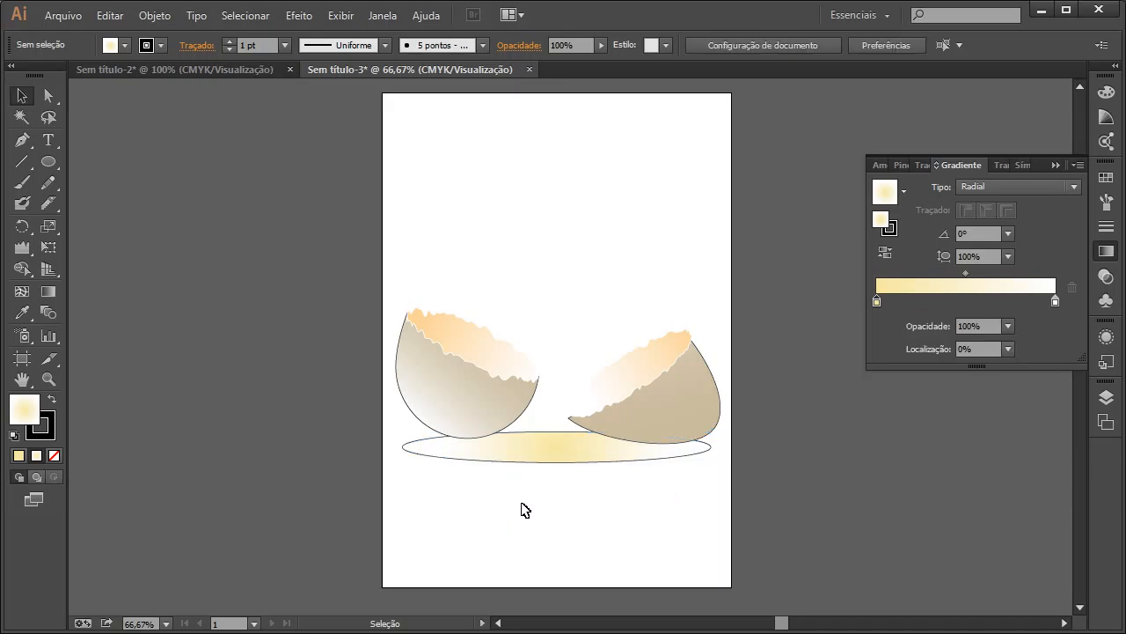
- Roughen the flat ellipse's outline all around with the Wrinkle tool, using a slightly smaller brush
click(554, 451)
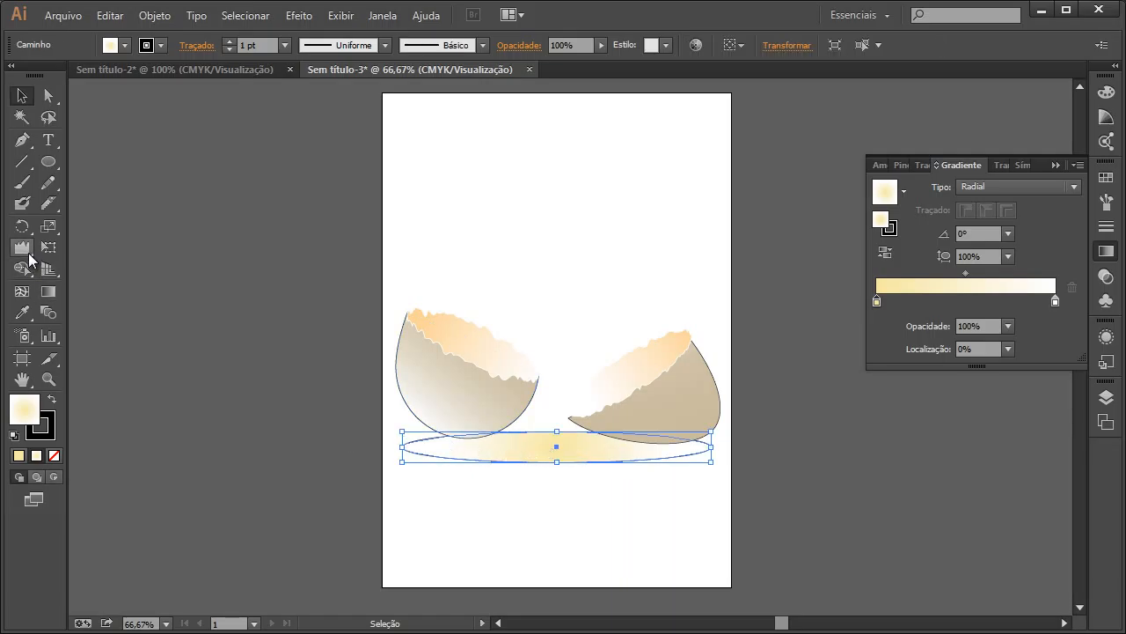
click(22, 251)
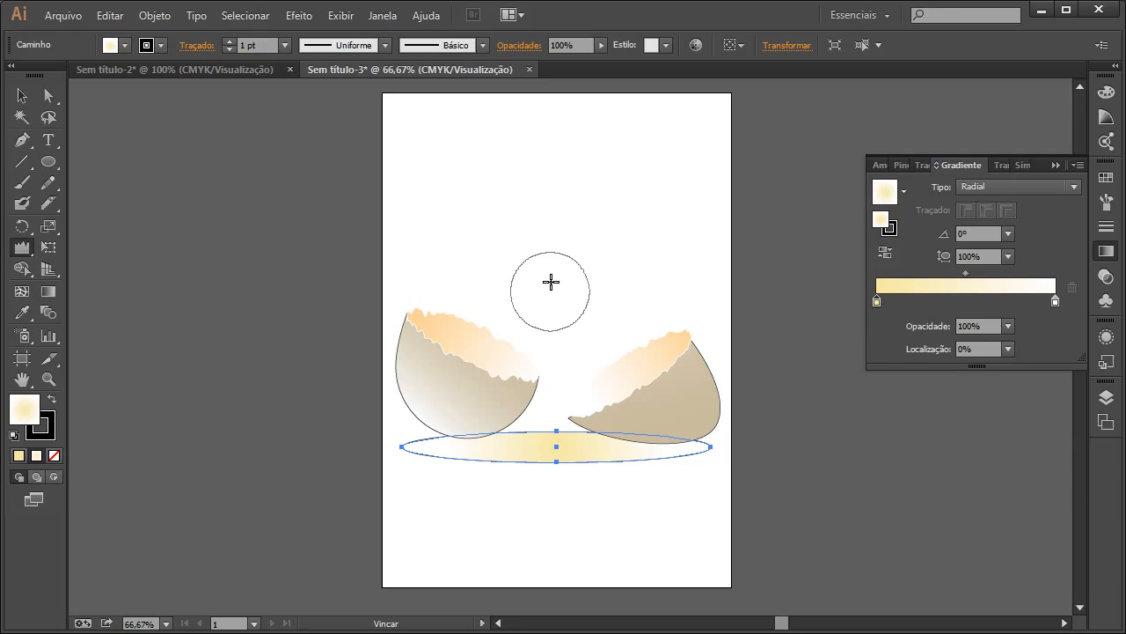
mouse_move(552, 274)
mouse_down()
mouse_move(559, 265)
mouse_move(535, 293)
mouse_move(544, 285)
mouse_up()
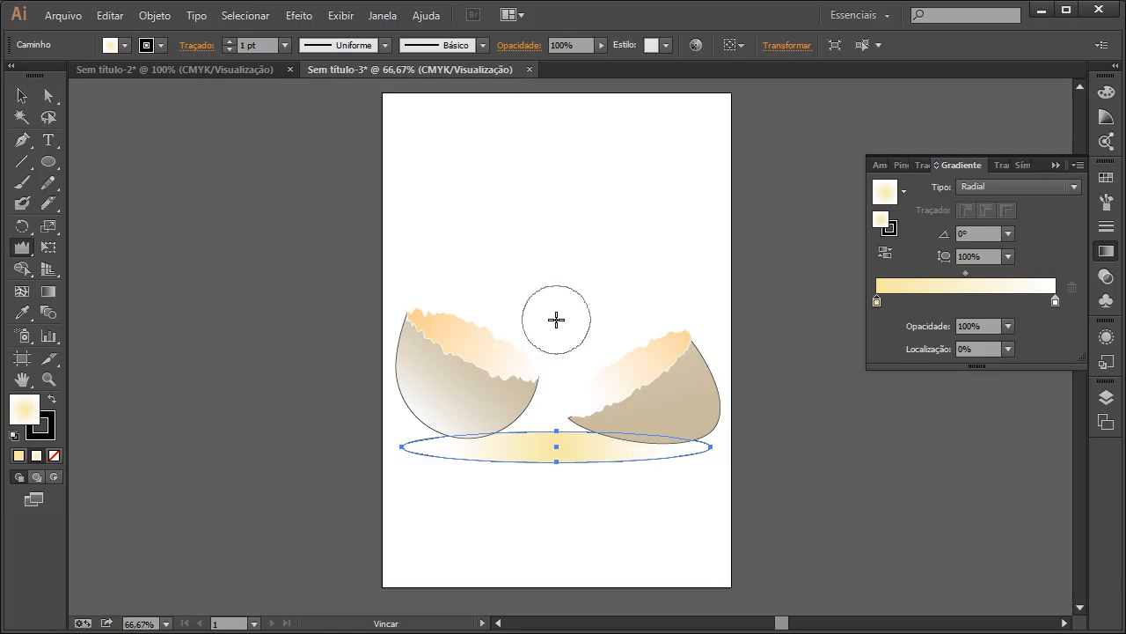
mouse_move(457, 449)
mouse_down()
mouse_move(443, 455)
mouse_move(523, 470)
mouse_move(551, 455)
mouse_move(695, 449)
mouse_up()
drag(553, 439, 418, 464)
key(v)
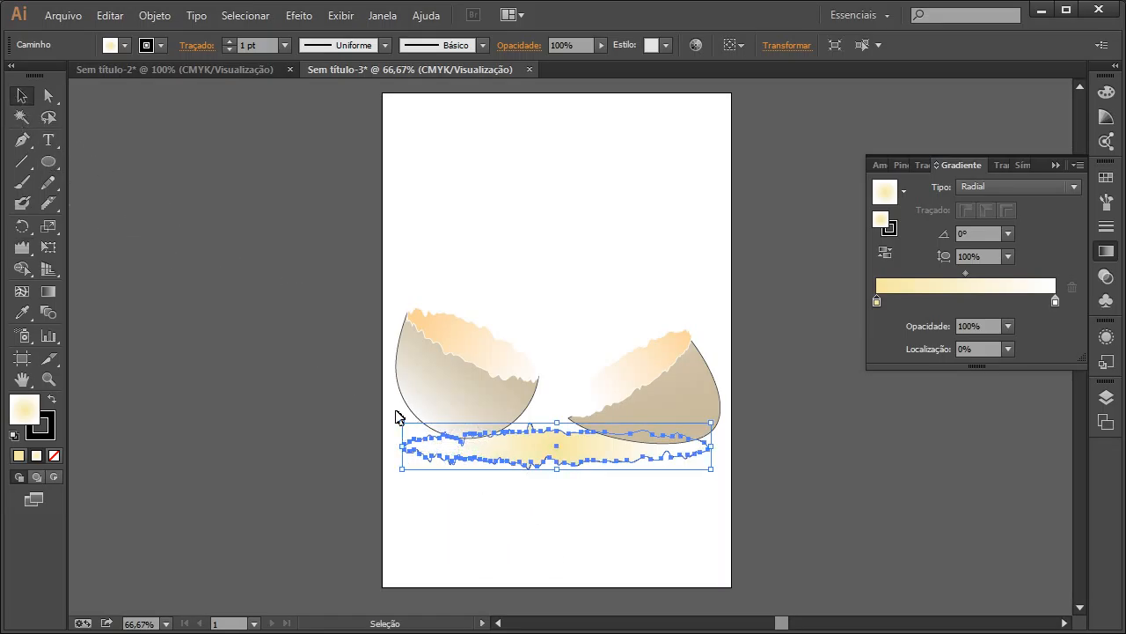
click(503, 514)
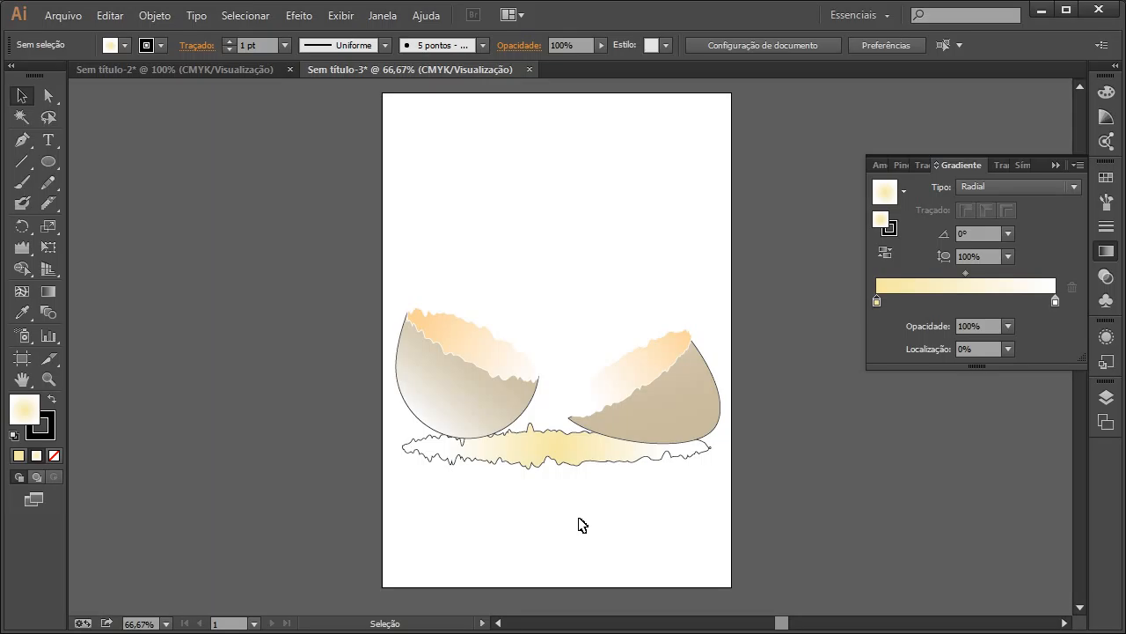
- Draw a small ellipse above the shells and flatten its underside by raising the bottom anchor about 10.5 pt
click(49, 164)
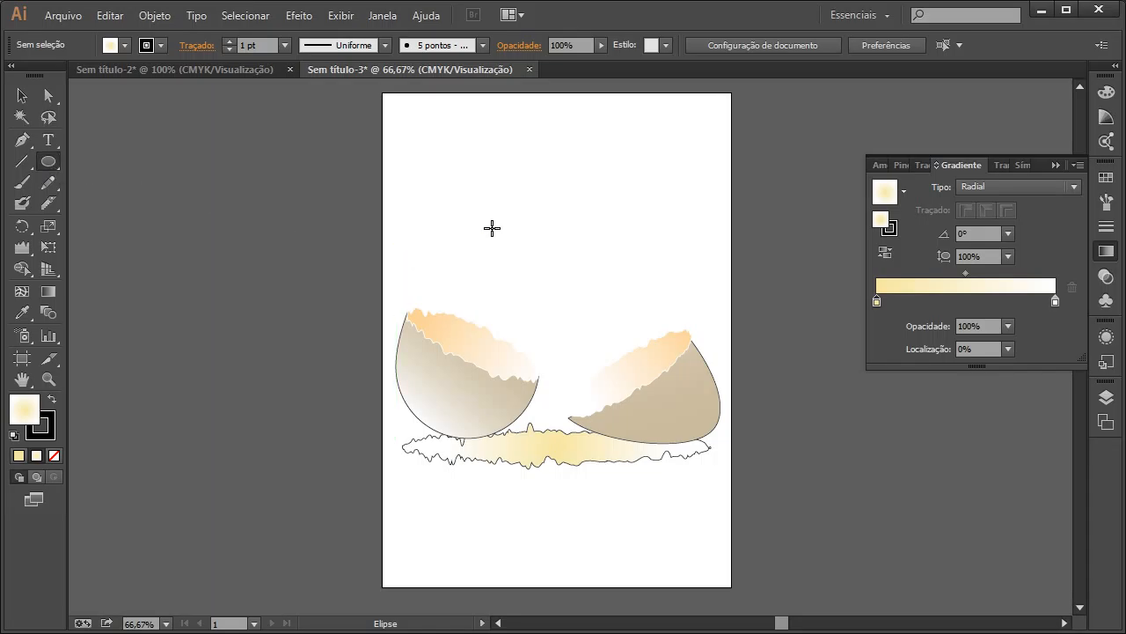
drag(496, 203, 588, 246)
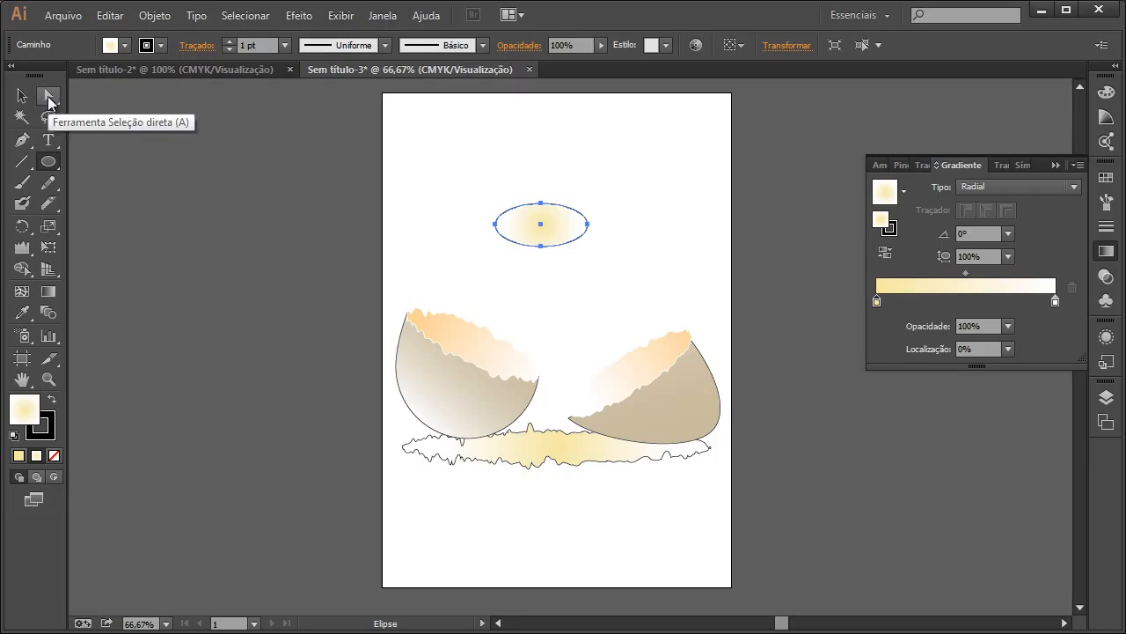
click(48, 96)
click(540, 246)
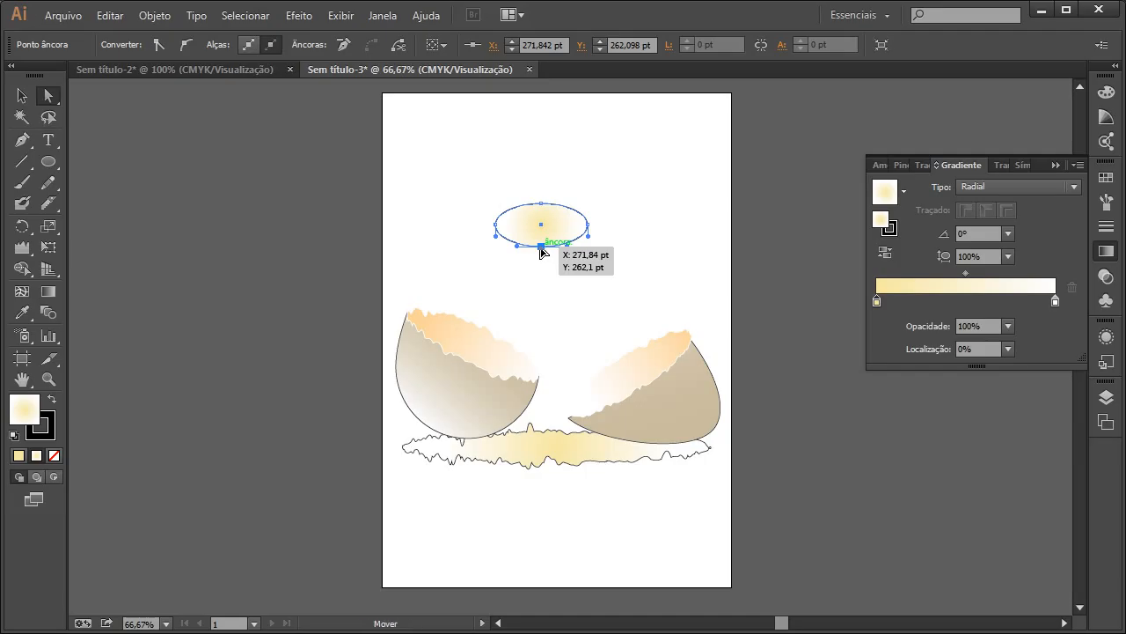
drag(541, 247, 541, 240)
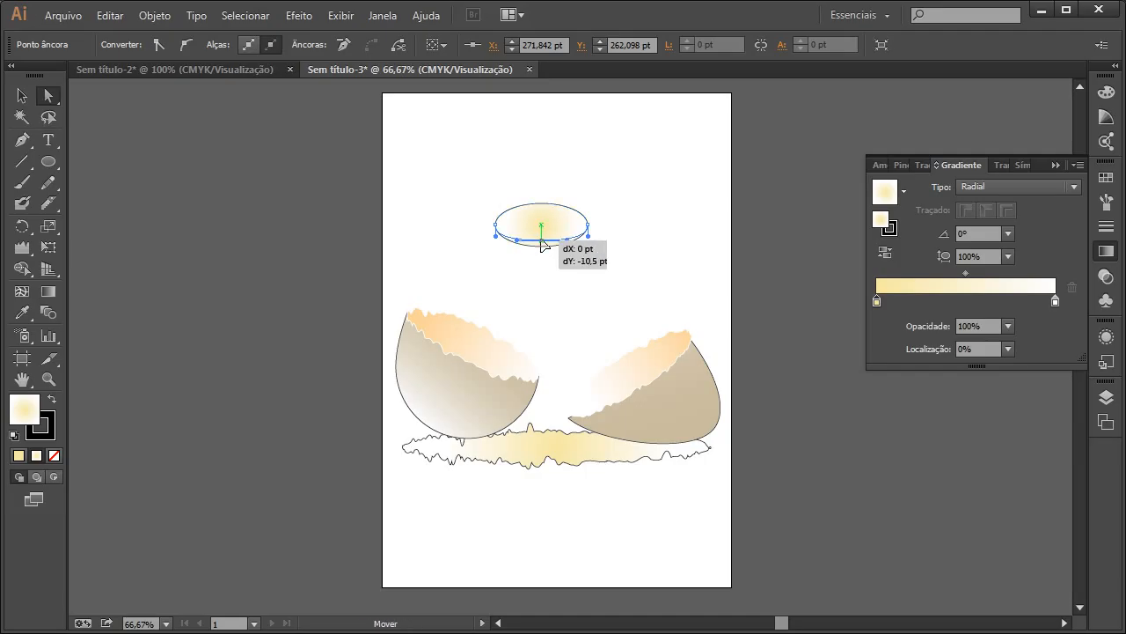
click(467, 248)
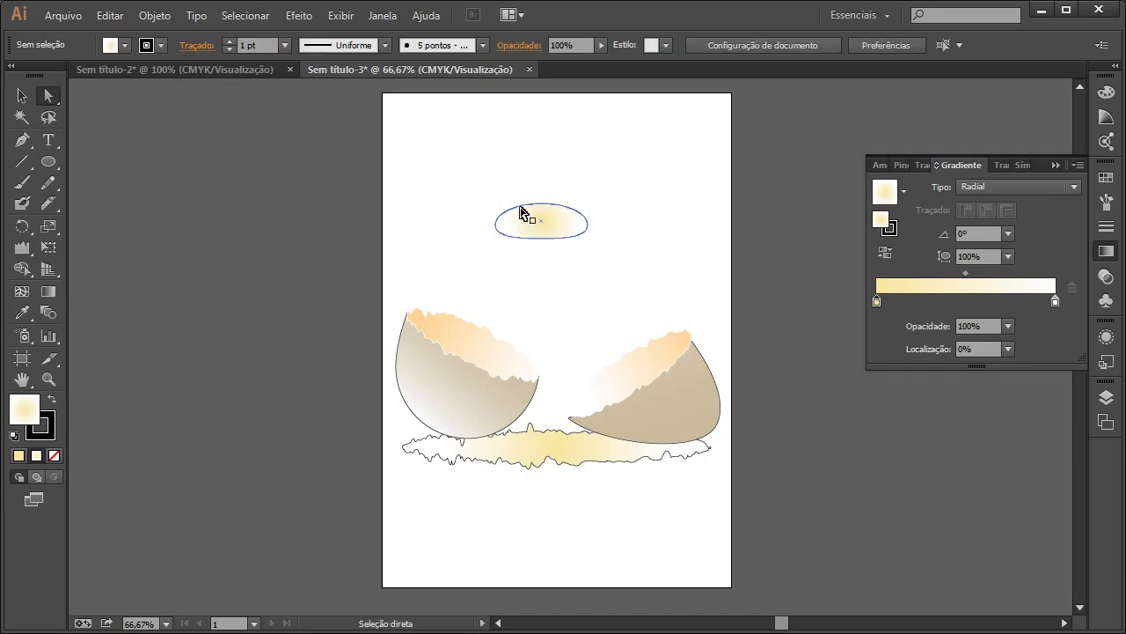
- Move the small flattened ellipse down onto the middle of the wrinkled shape, between the two shells
click(23, 96)
click(547, 236)
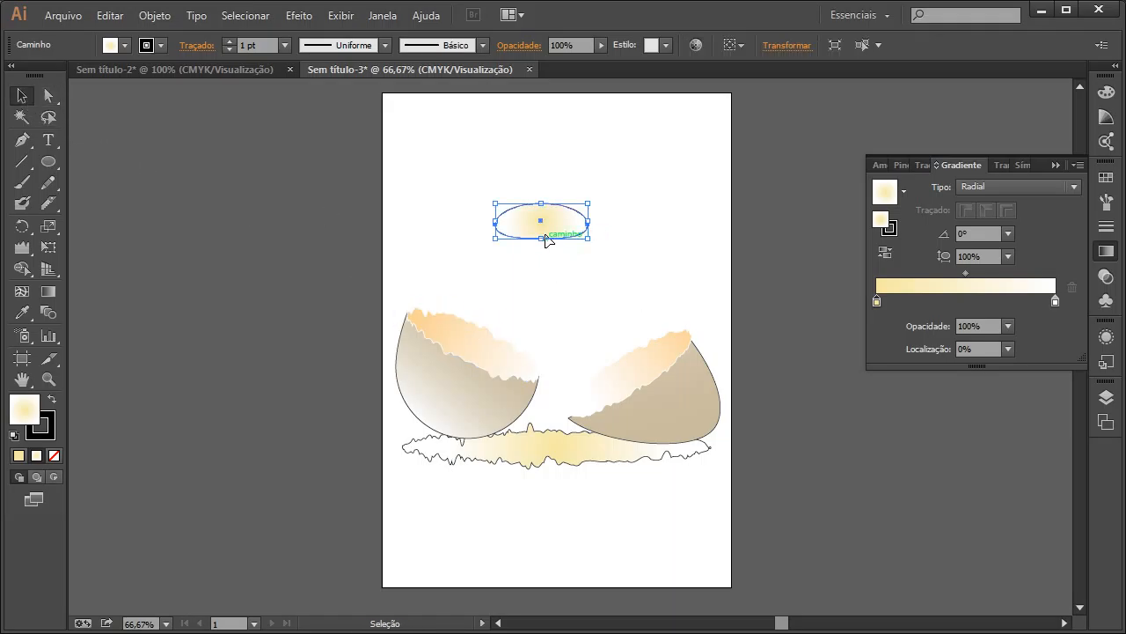
drag(546, 239, 554, 447)
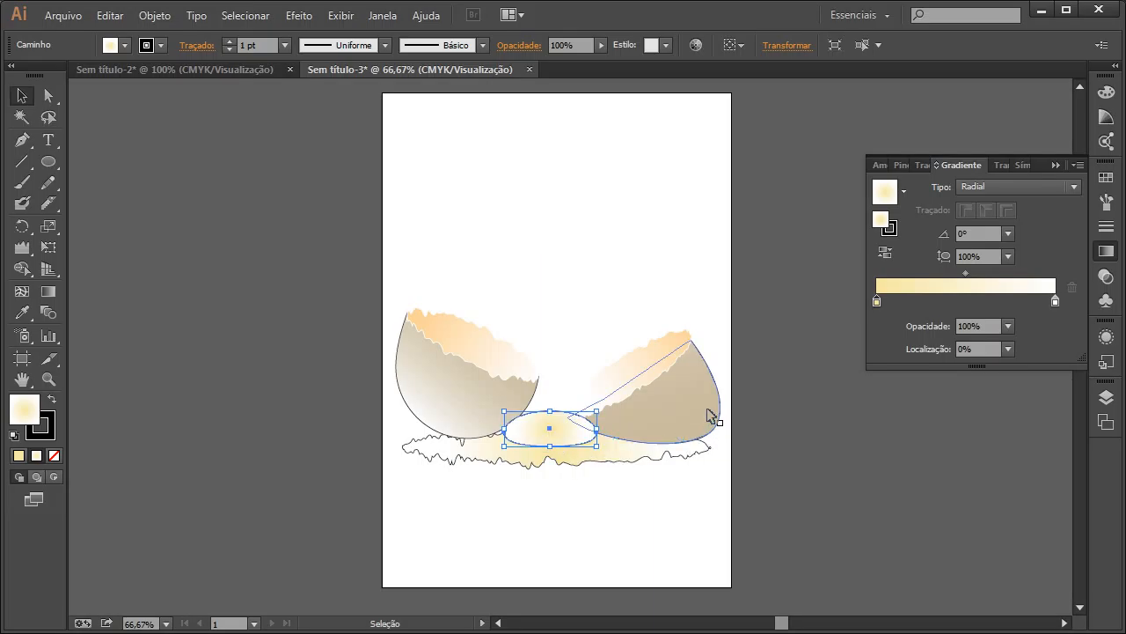
- Nudge the right shell half together with its peach opening slightly to the right
drag(707, 308, 682, 381)
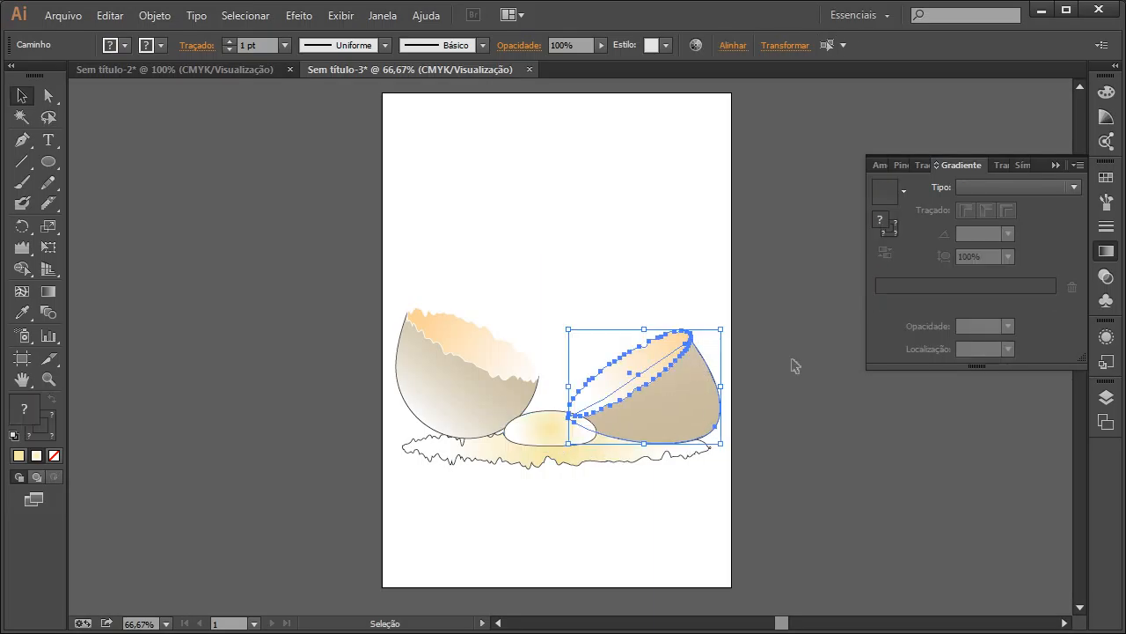
key(Right)
key(Right)
key(Right)
key(Right)
key(Right)
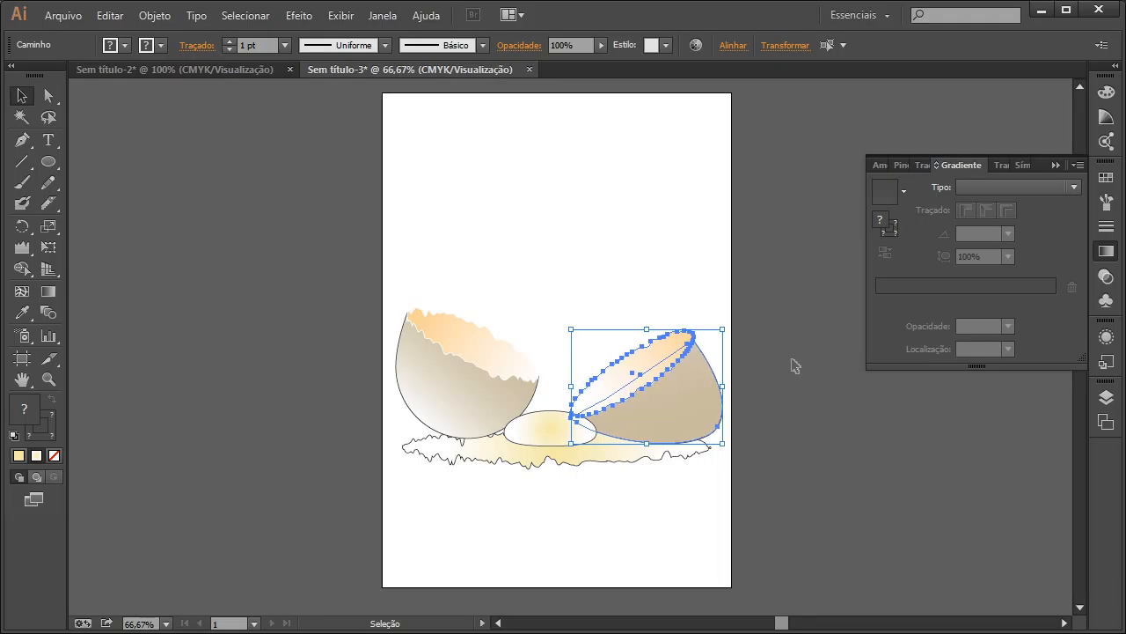
- Nudge the left shell half together with its peach opening slightly to the left
drag(541, 278, 440, 391)
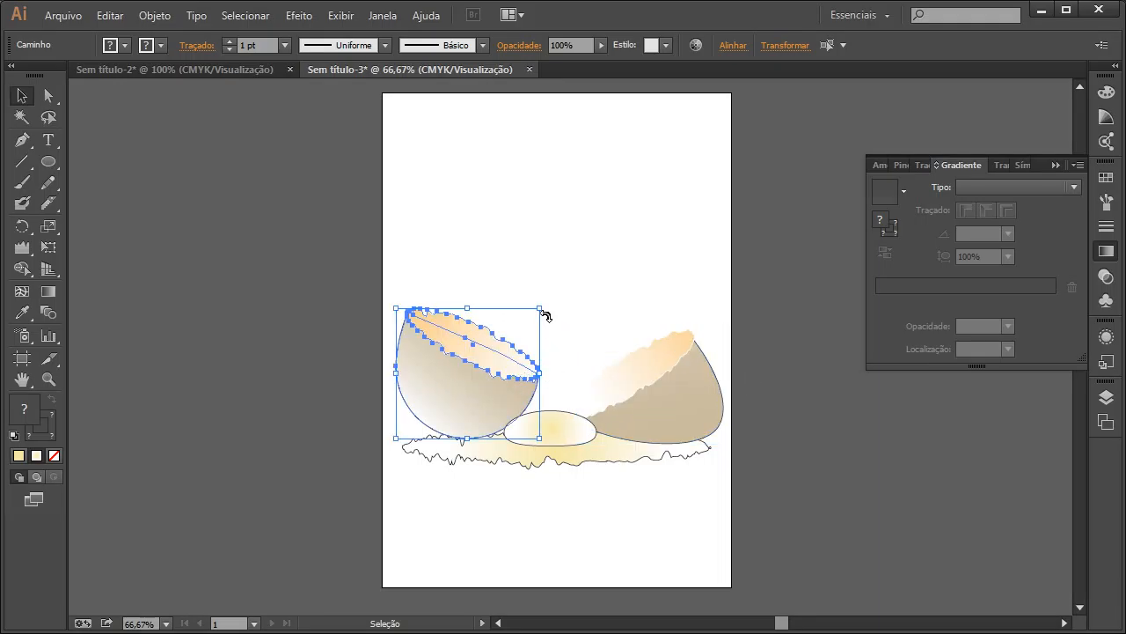
key(Left)
key(Left)
key(Left)
key(Left)
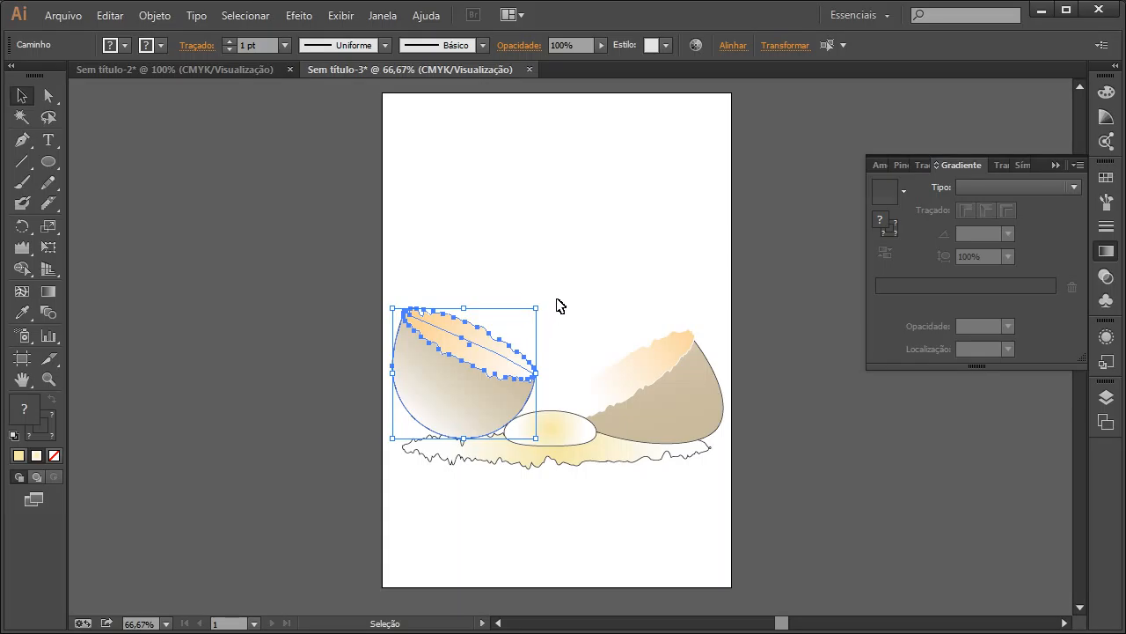
click(556, 305)
- Shrink the small flattened ellipse so it fits between the two shells and nudge it slightly to the right
click(593, 429)
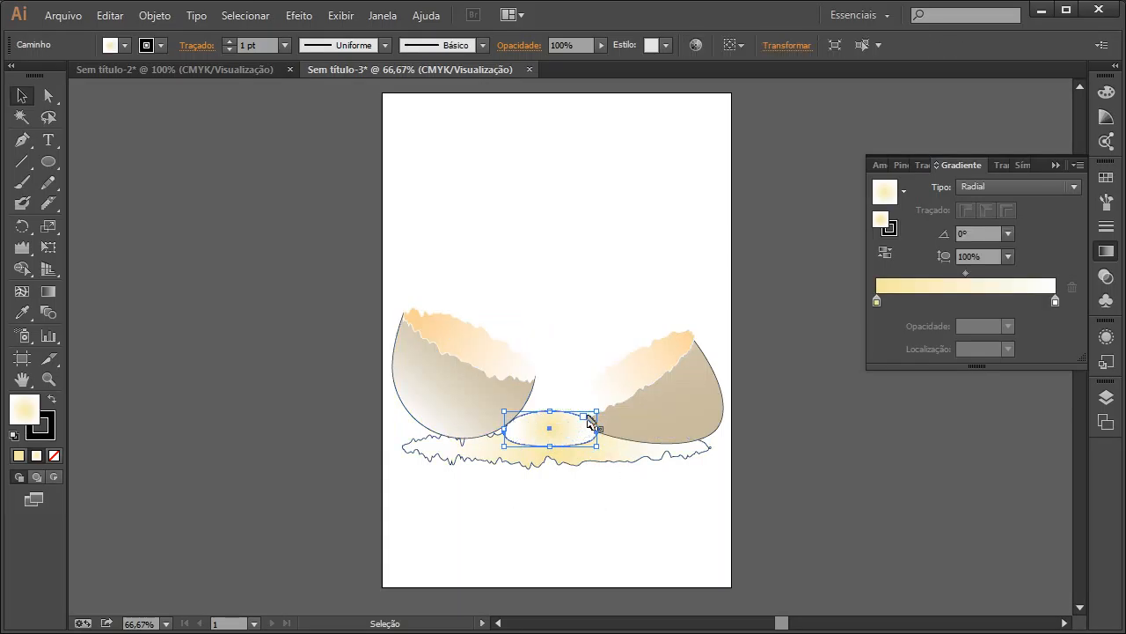
drag(597, 410, 585, 416)
click(557, 357)
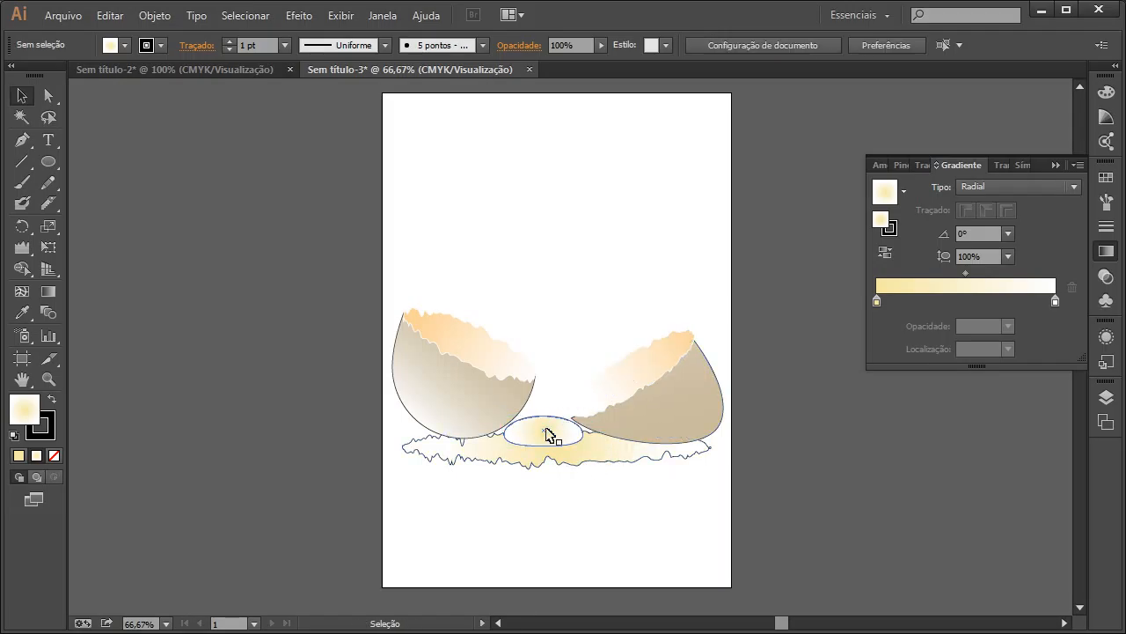
click(549, 417)
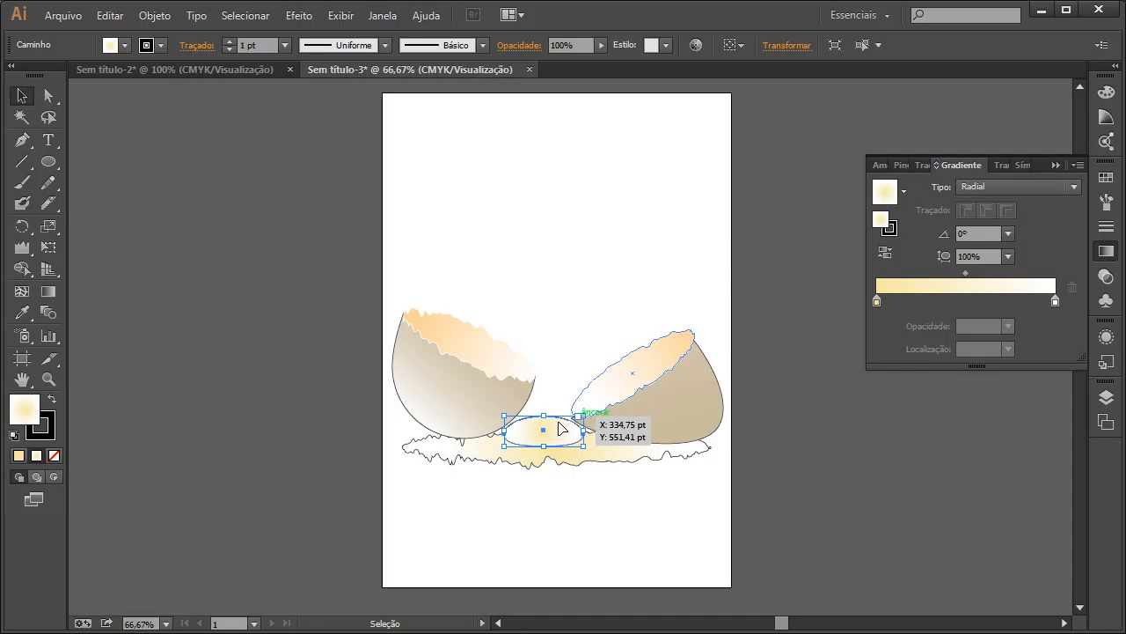
click(558, 333)
click(557, 429)
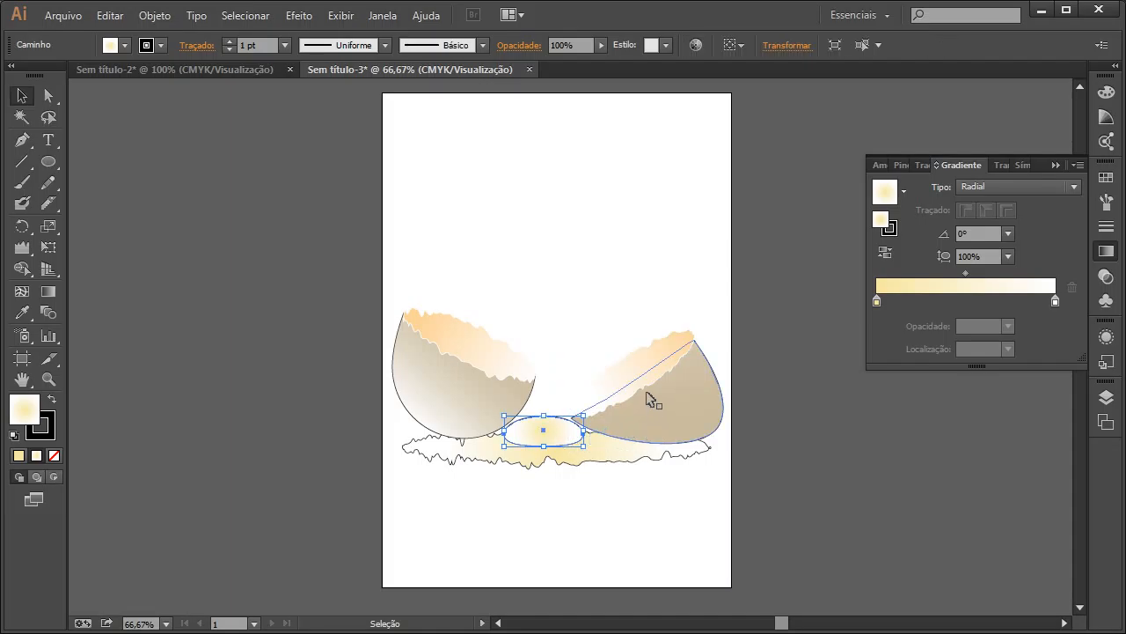
key(Right)
click(601, 314)
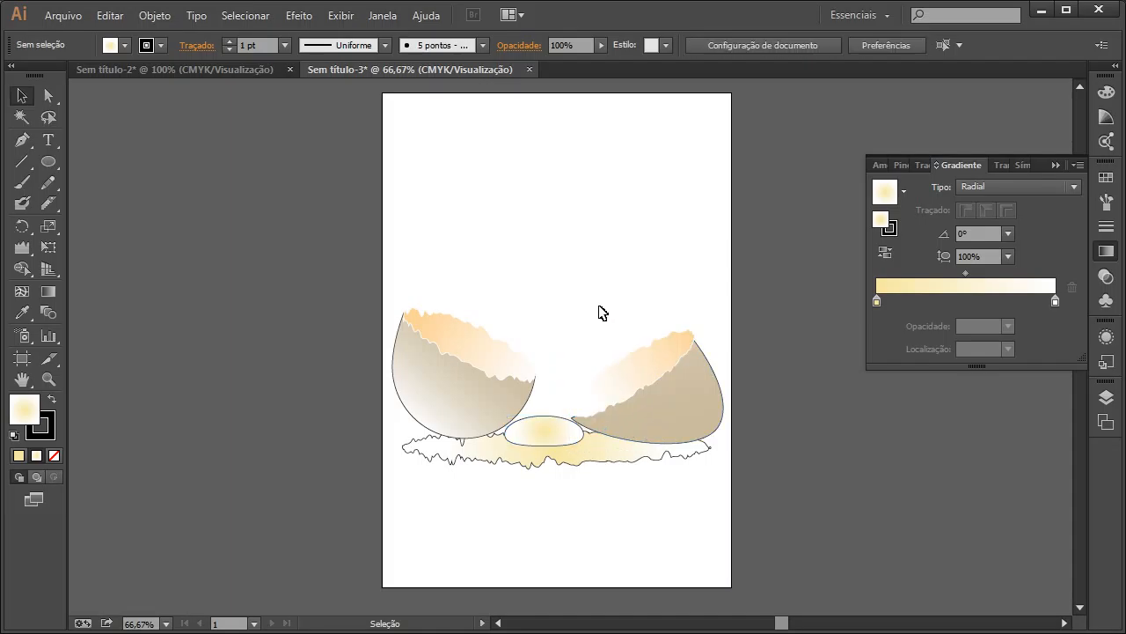
click(566, 434)
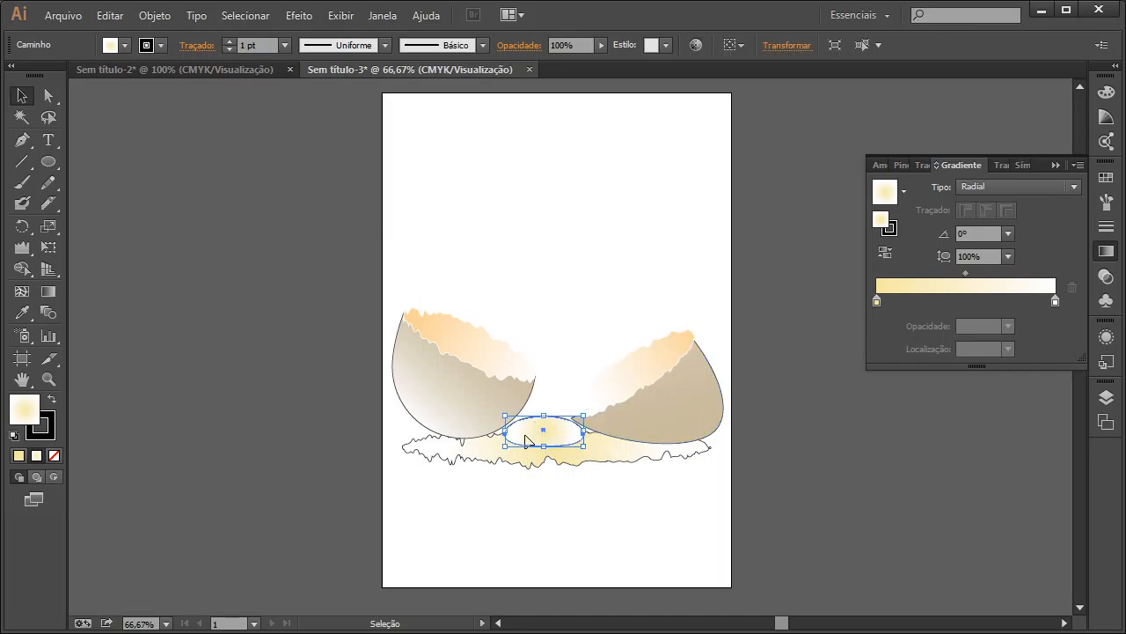
drag(539, 431, 540, 432)
- Change the centre stop of the small ellipse's radial gradient to golden yellow with magenta 21% and yellow 80%
double_click(877, 302)
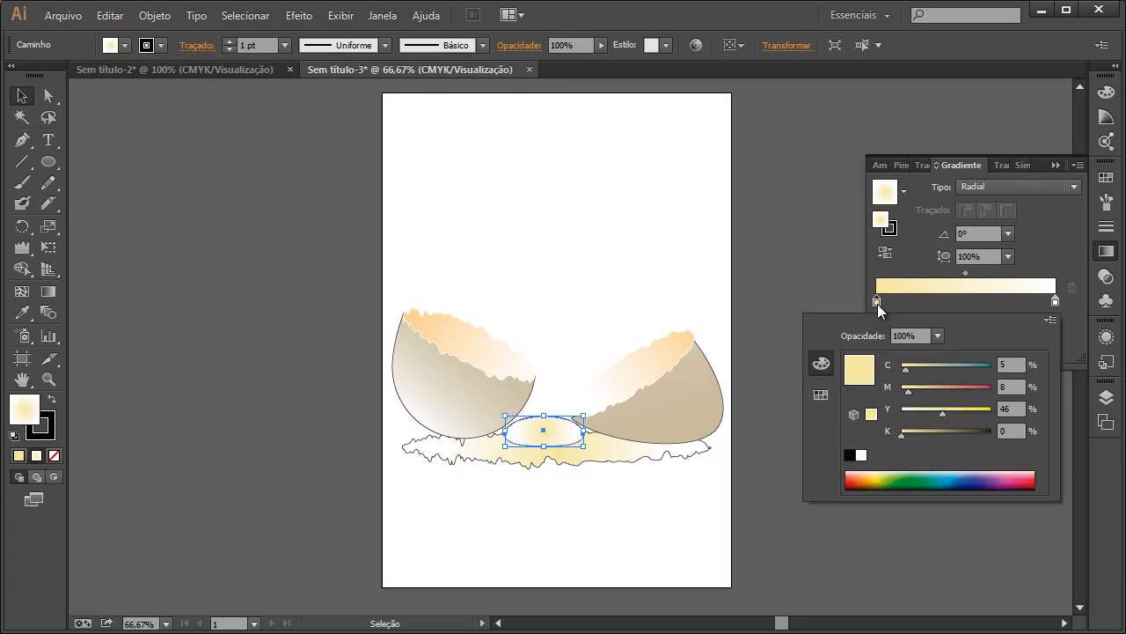
click(1012, 368)
click(1017, 387)
click(1012, 410)
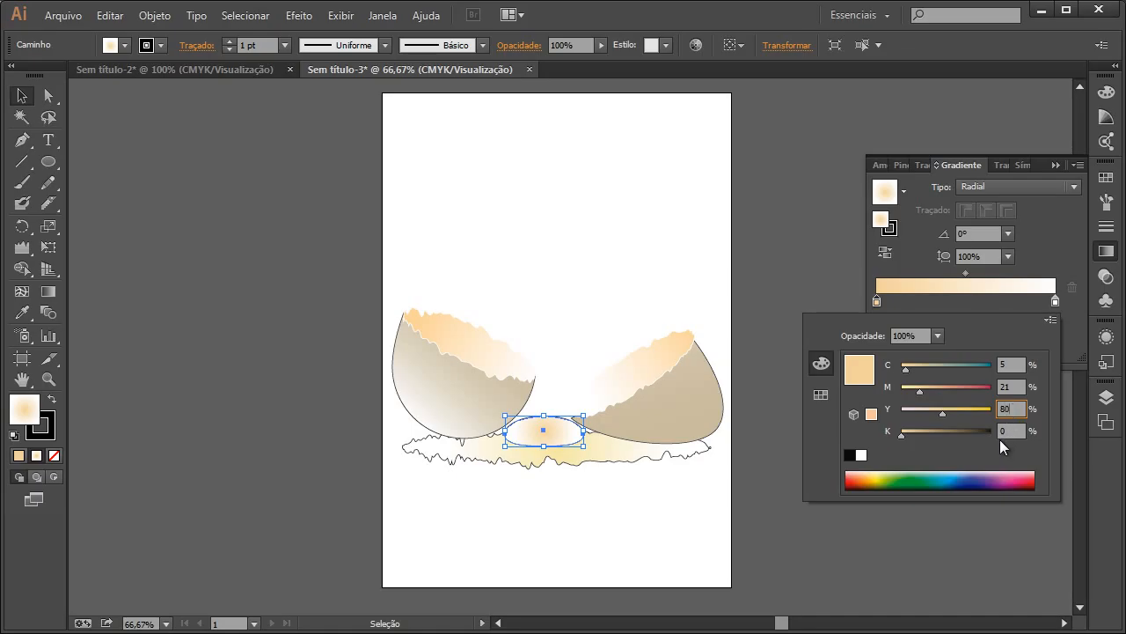
text(80)
key(Return)
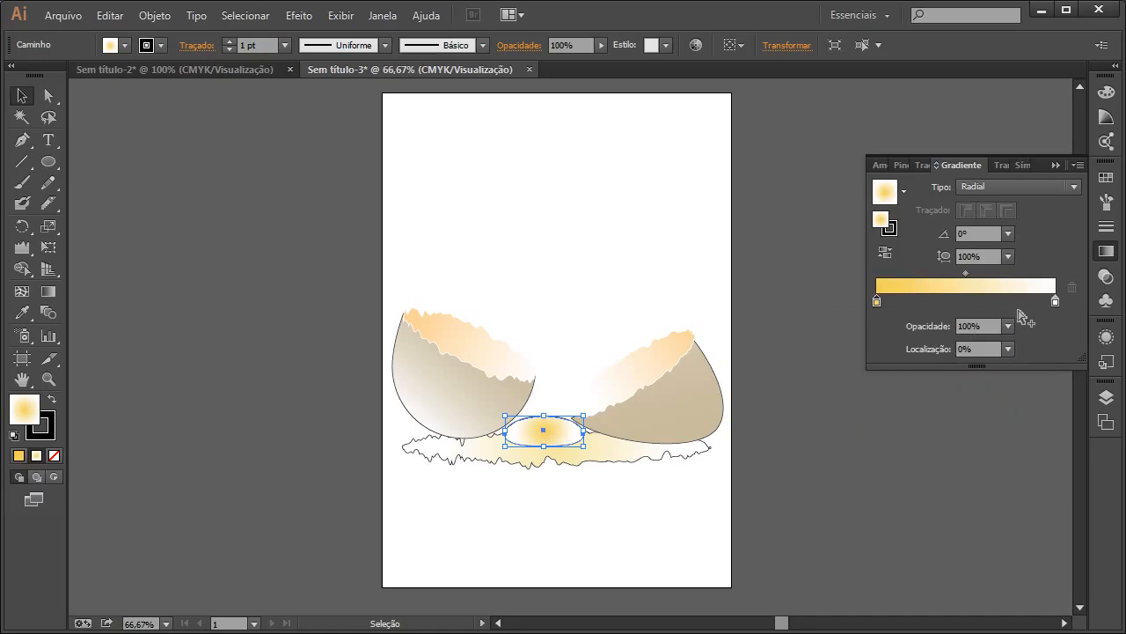
- Change the outer stop of the small ellipse's gradient to orange with magenta 64% and yellow 100%
double_click(1054, 302)
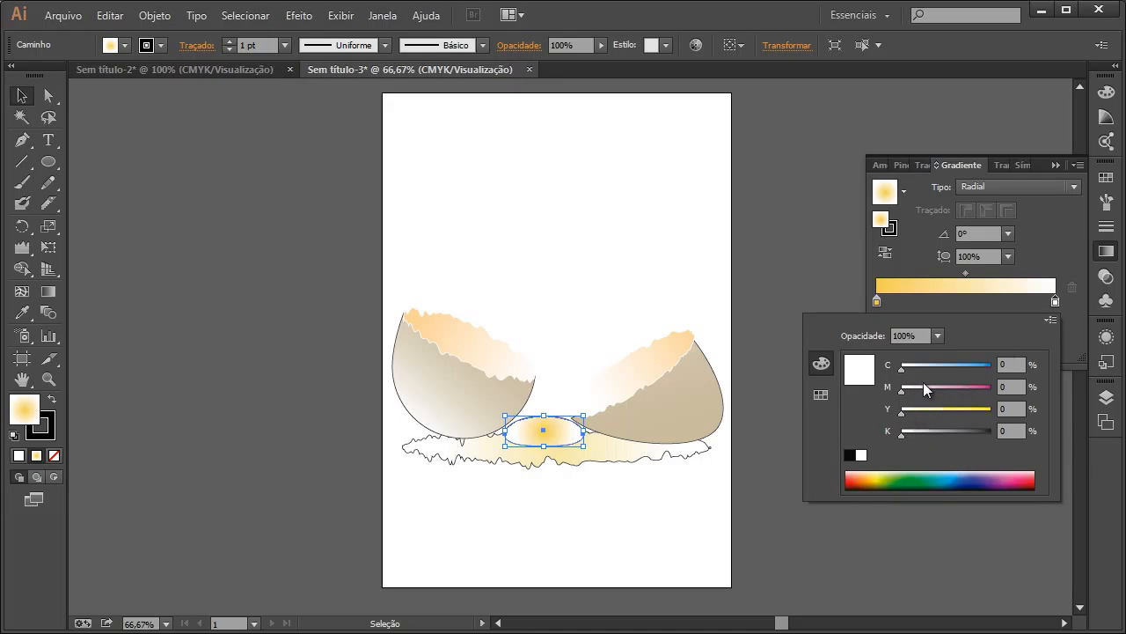
click(1017, 386)
click(1018, 409)
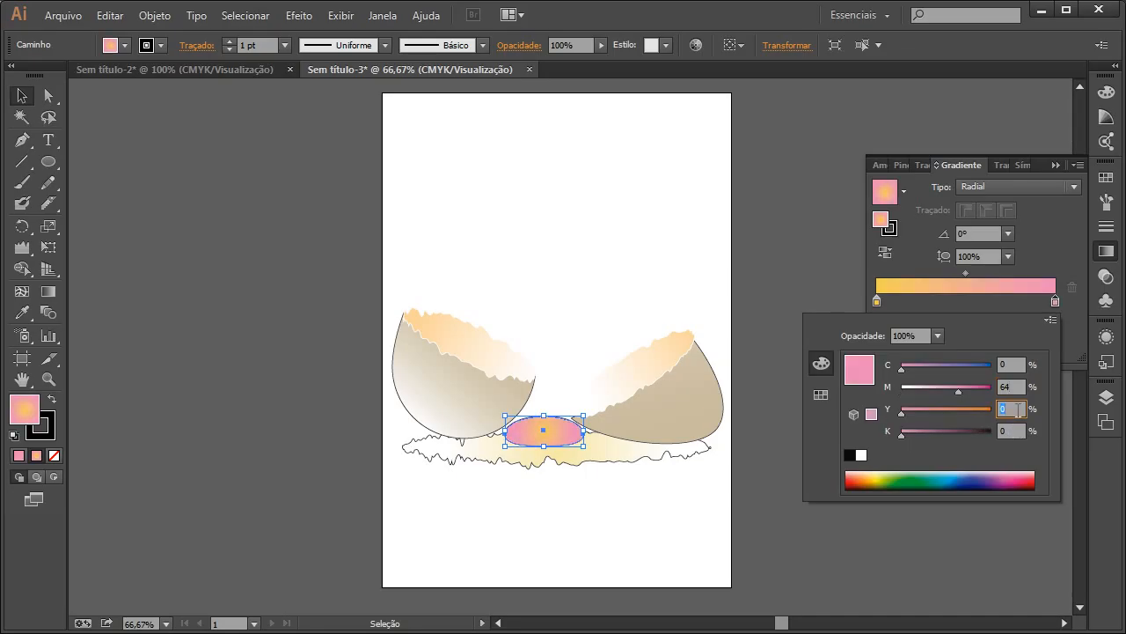
text(100)
click(1013, 430)
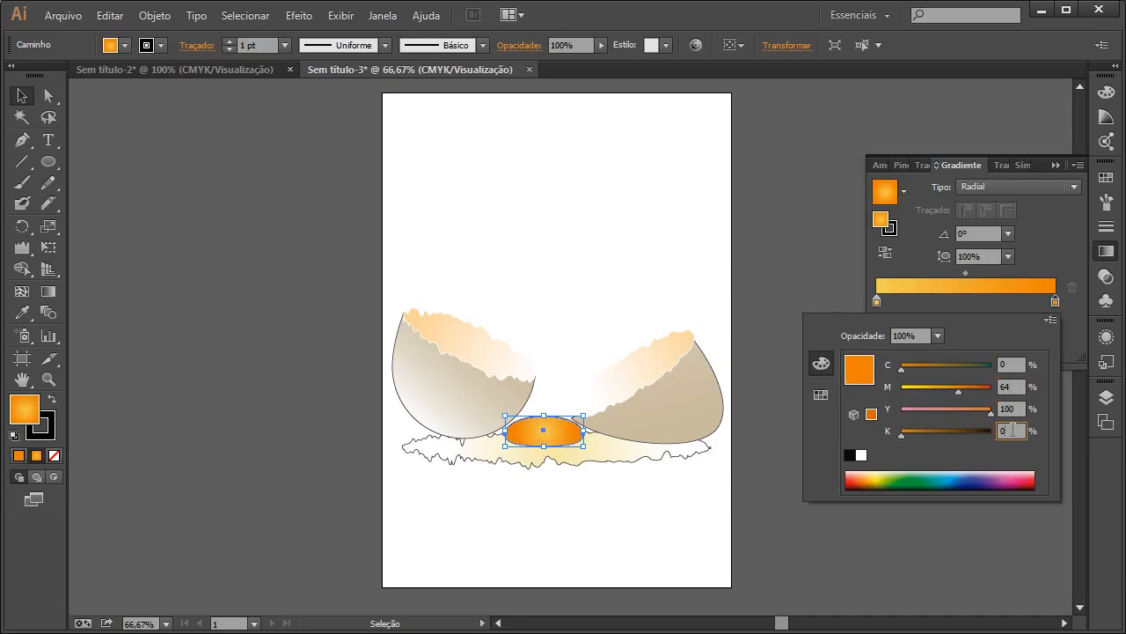
click(784, 291)
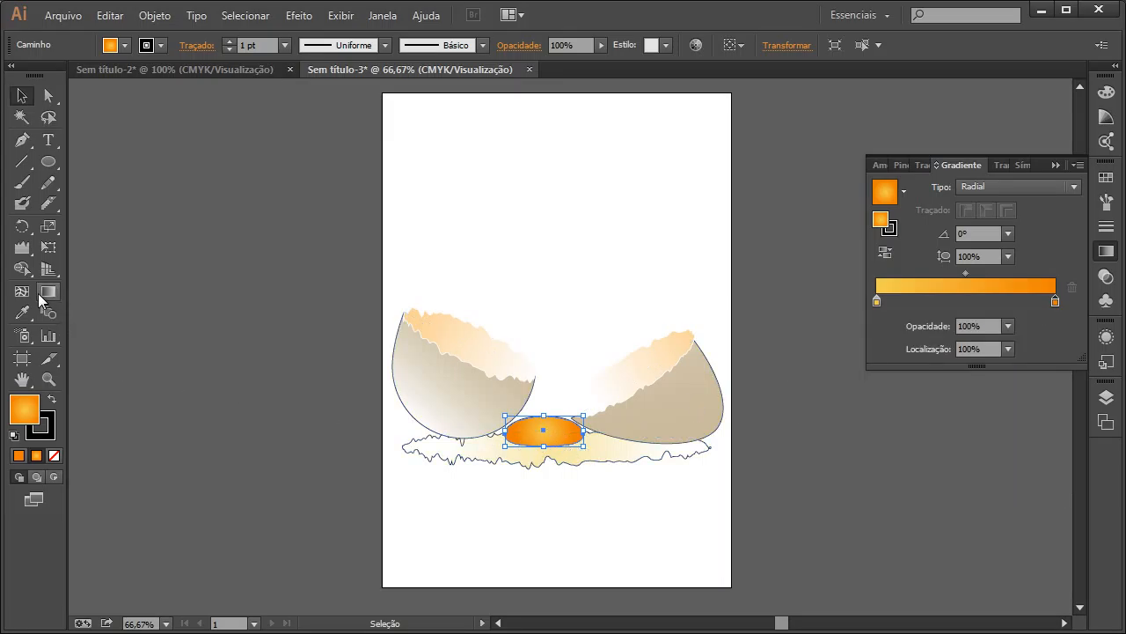
- Shift the yolk's gradient highlight towards its upper left with the Gradient tool, angled at about -23.9°
click(49, 293)
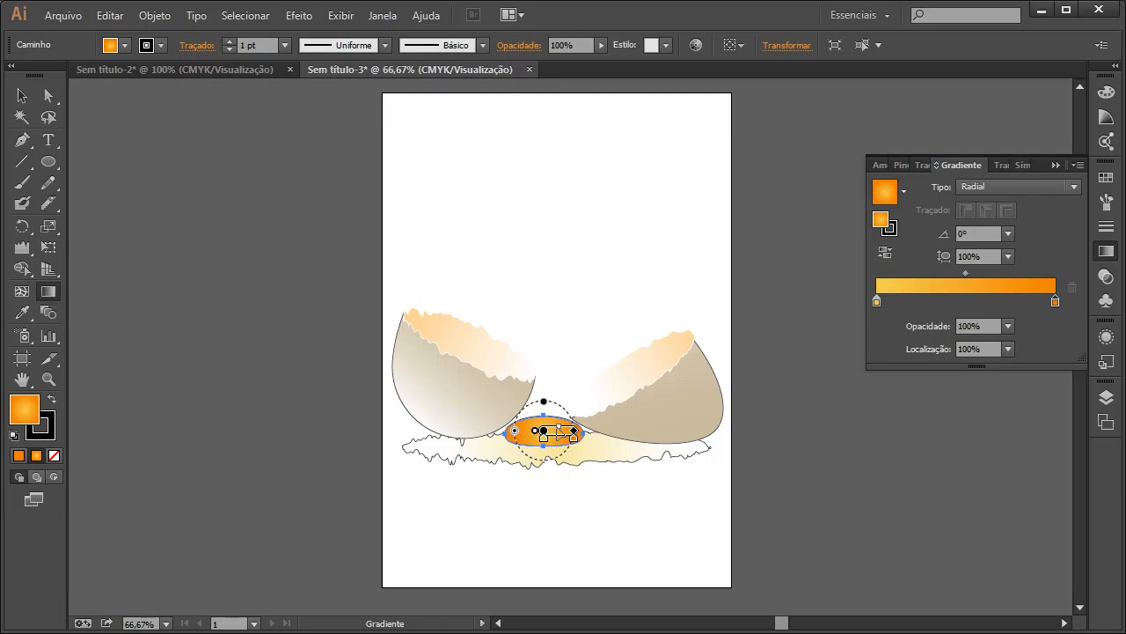
mouse_move(581, 429)
mouse_down()
mouse_move(581, 451)
mouse_move(532, 424)
mouse_up()
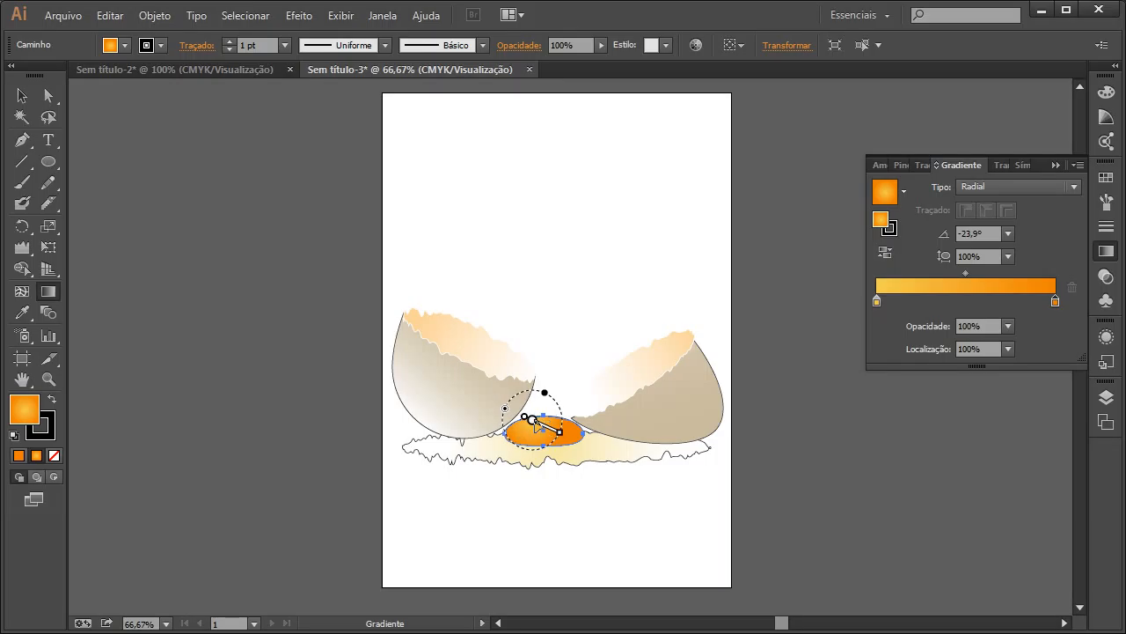
drag(563, 426, 503, 414)
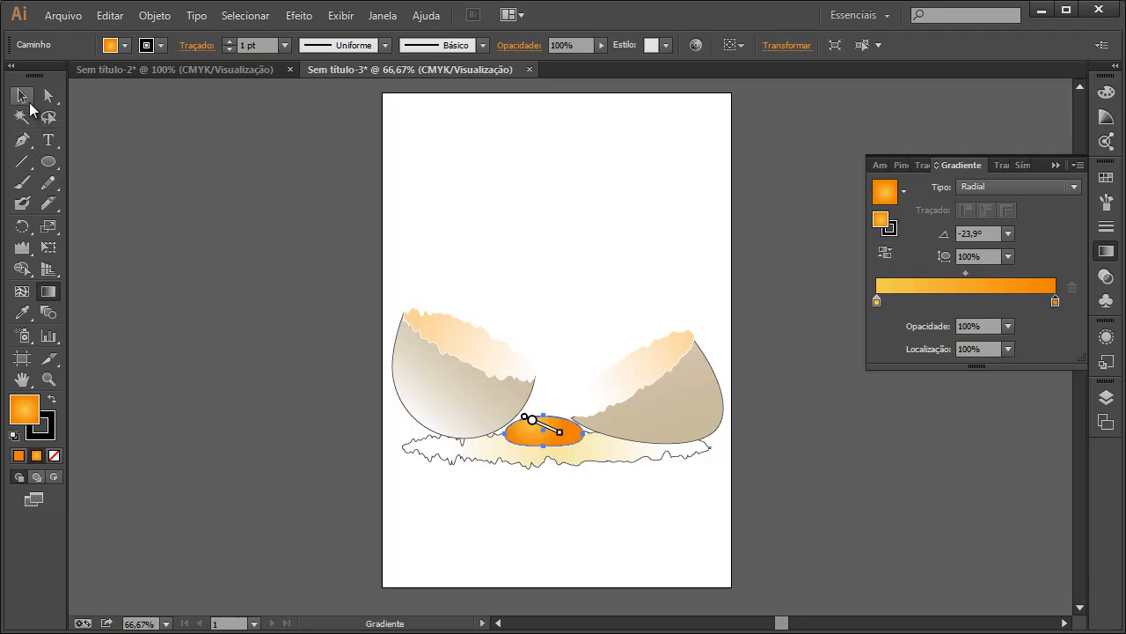
click(22, 95)
click(466, 303)
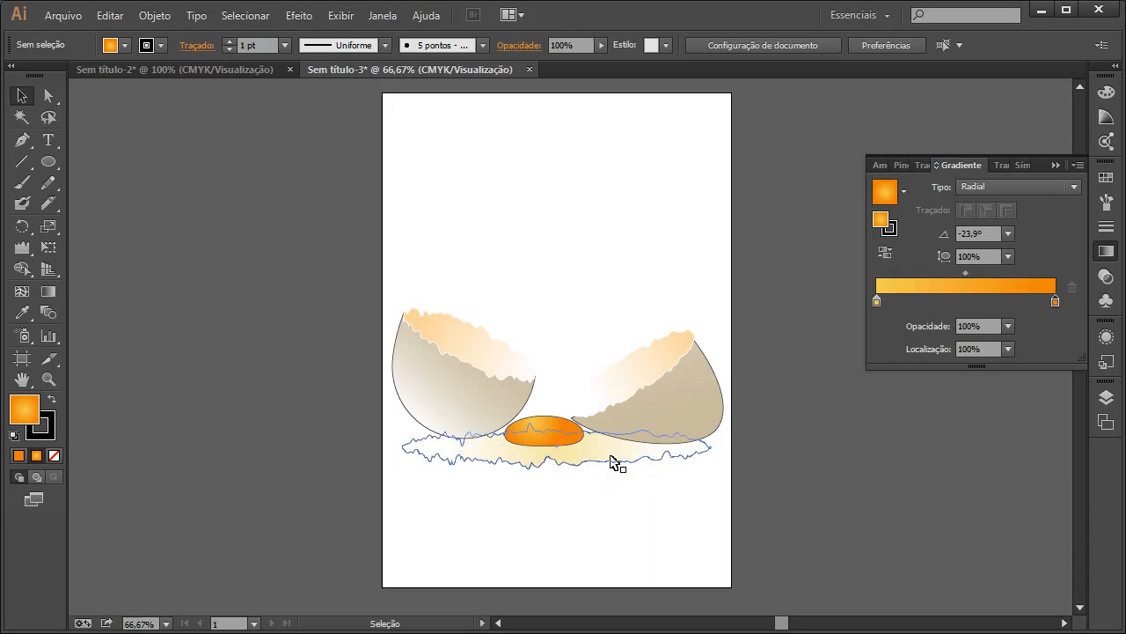
- Lower the opacity of the wrinkled puddle beneath the shells to 60%
click(609, 461)
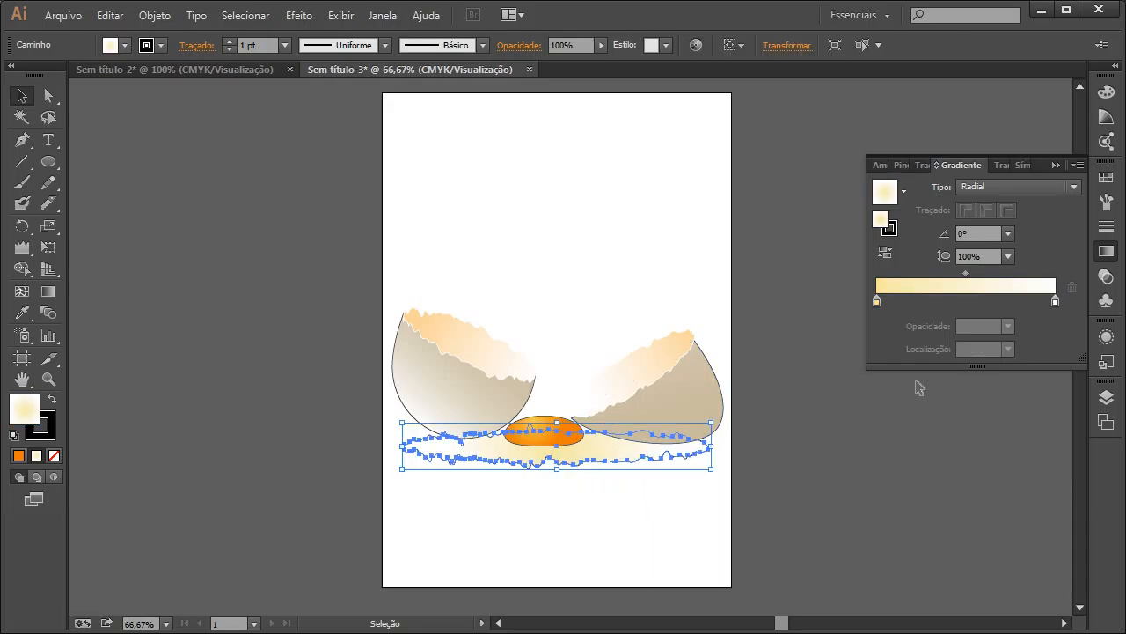
click(516, 54)
click(602, 45)
drag(579, 74, 572, 81)
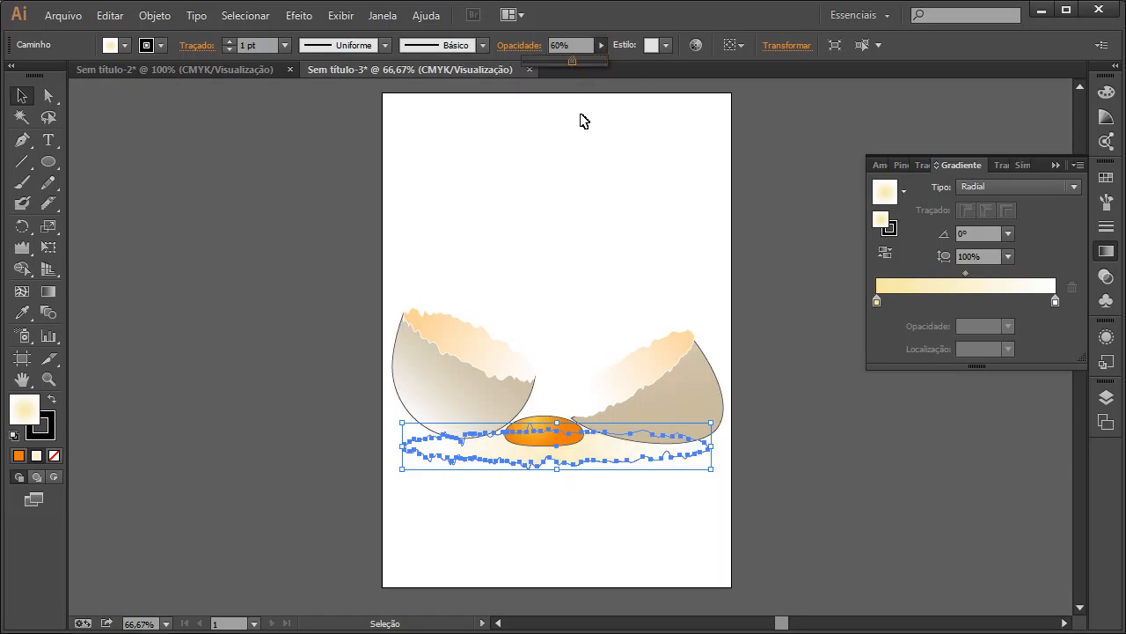
click(792, 264)
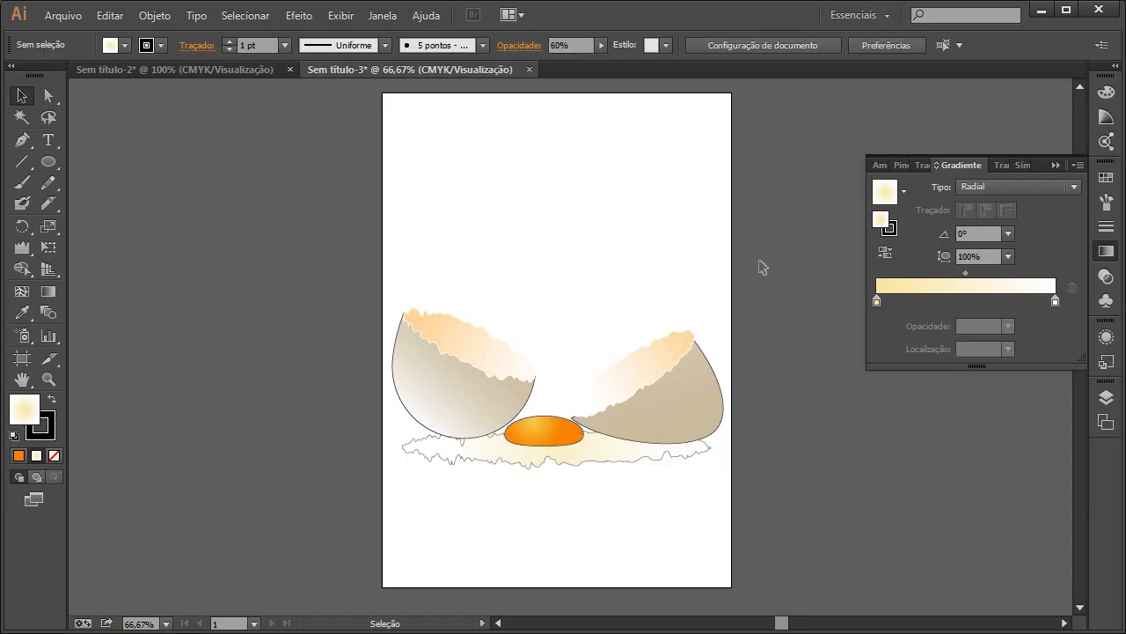
click(602, 453)
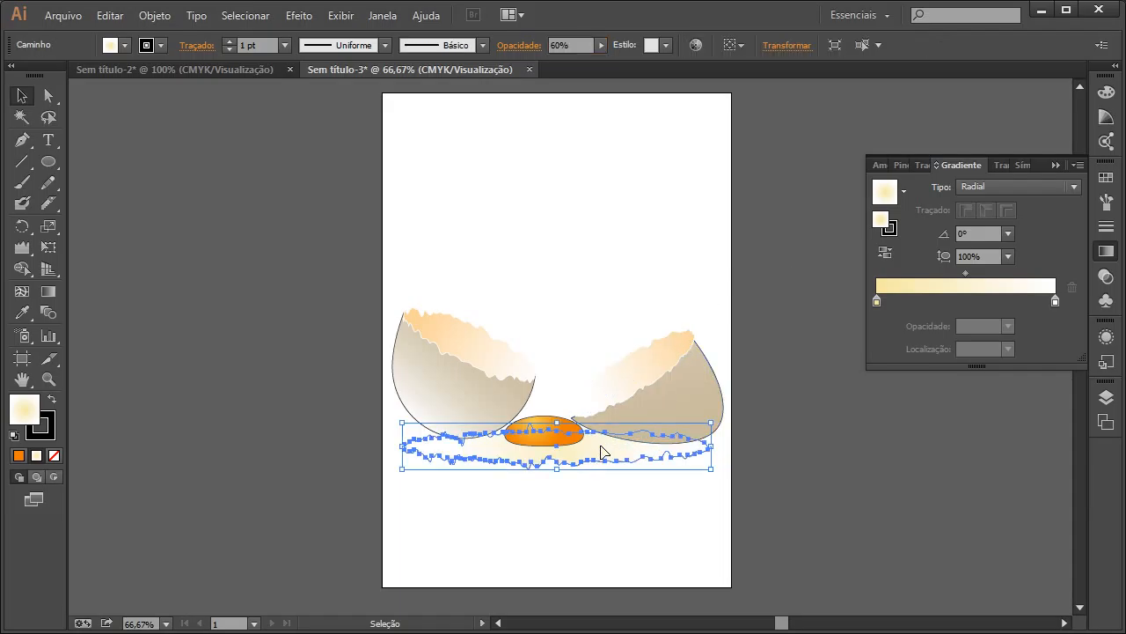
key(a)
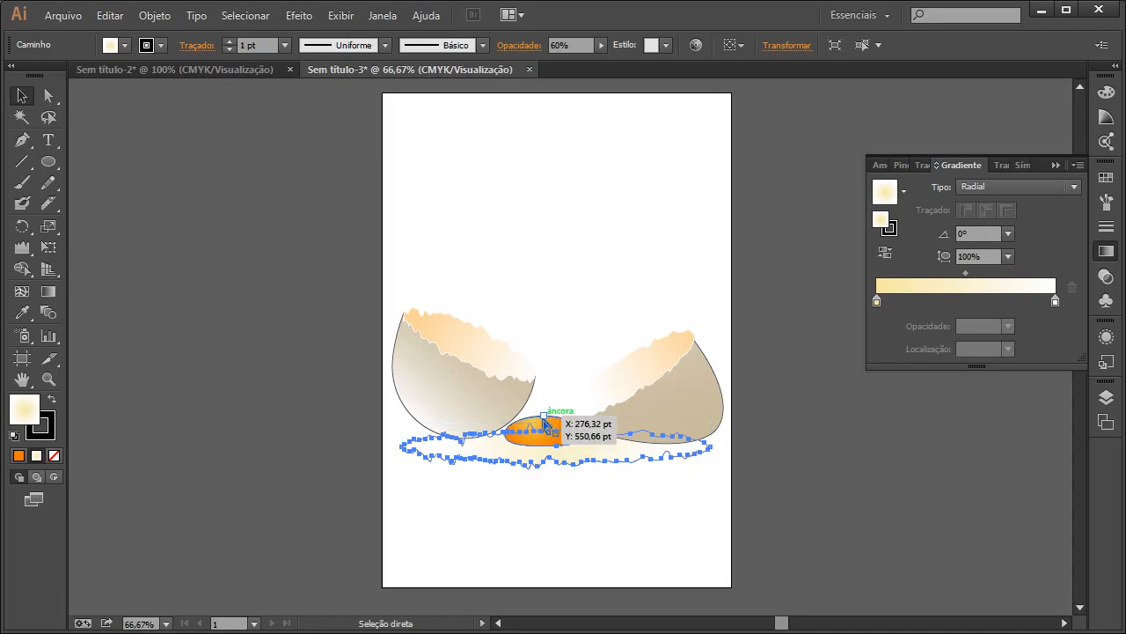
click(524, 424)
key(v)
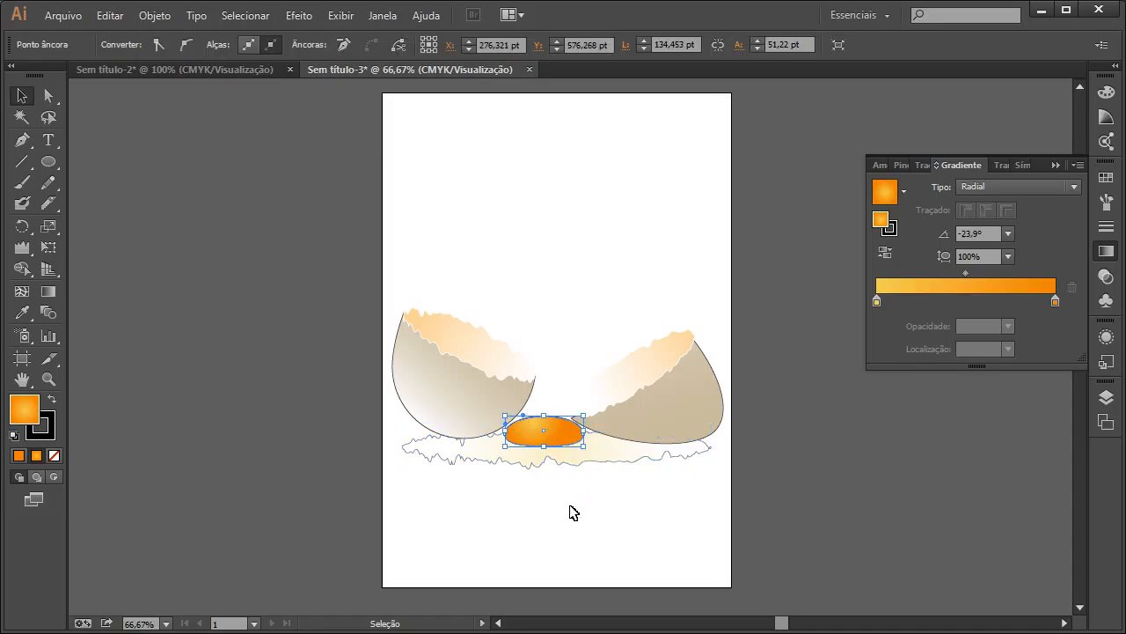
shift+click(541, 459)
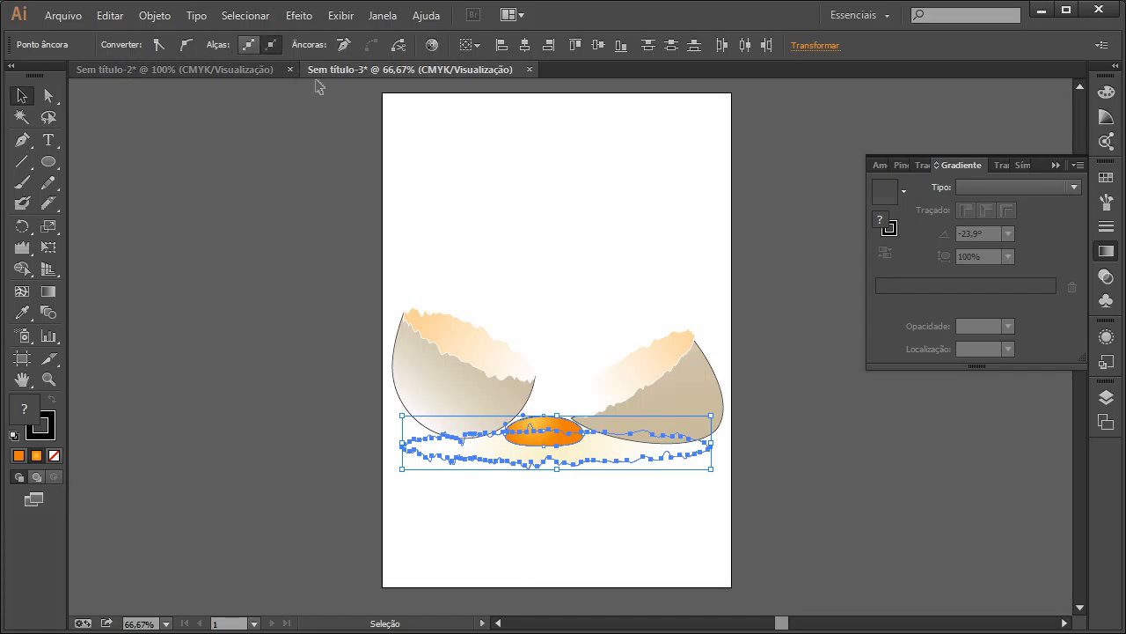
click(296, 319)
- Remove the black outline from the wrinkled puddle, leaving only its pale-yellow gradient fill
click(525, 461)
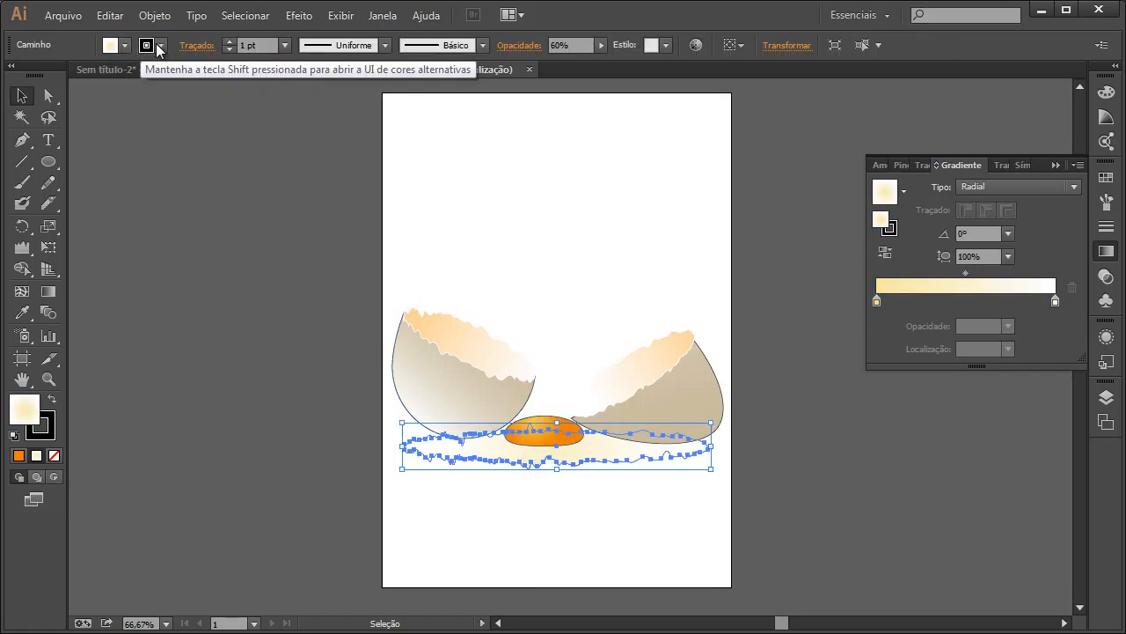
click(114, 45)
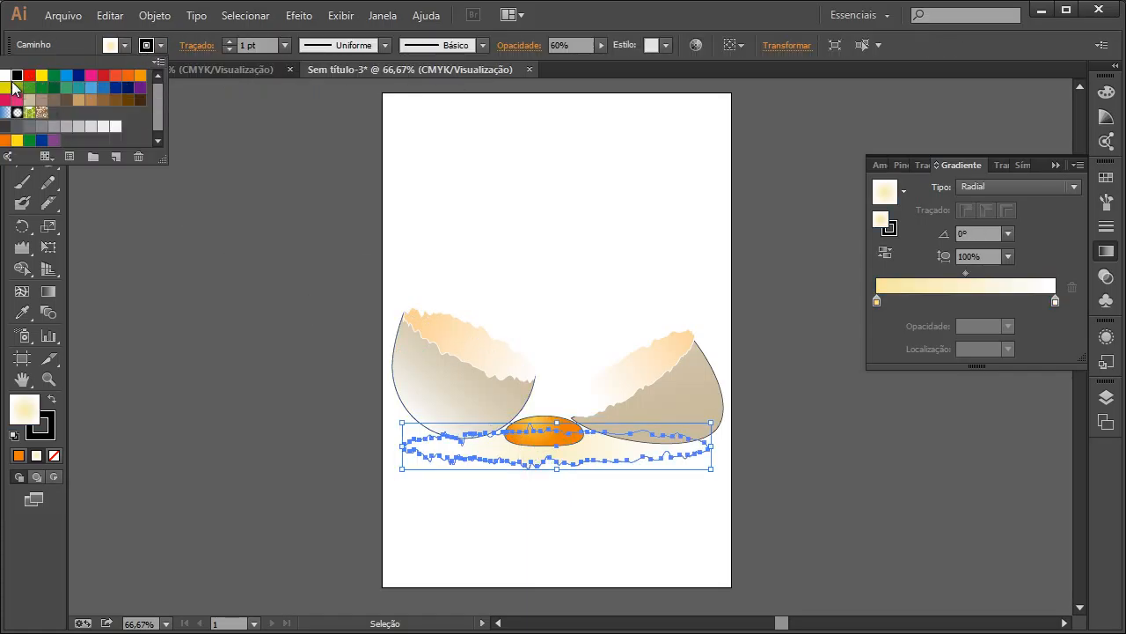
click(0, 76)
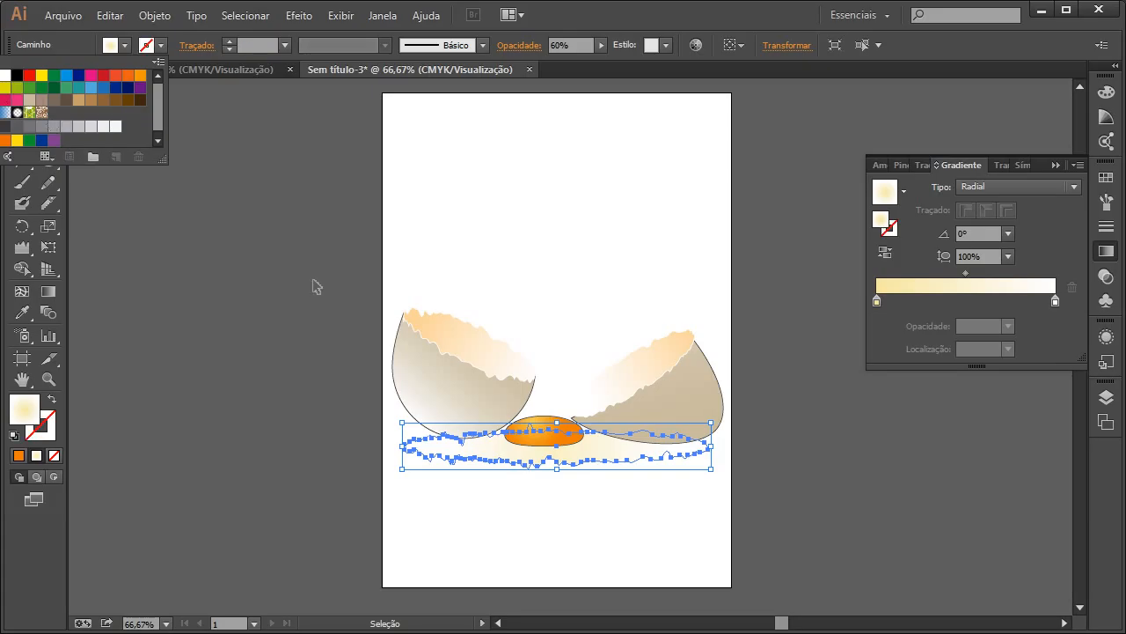
click(313, 279)
click(309, 466)
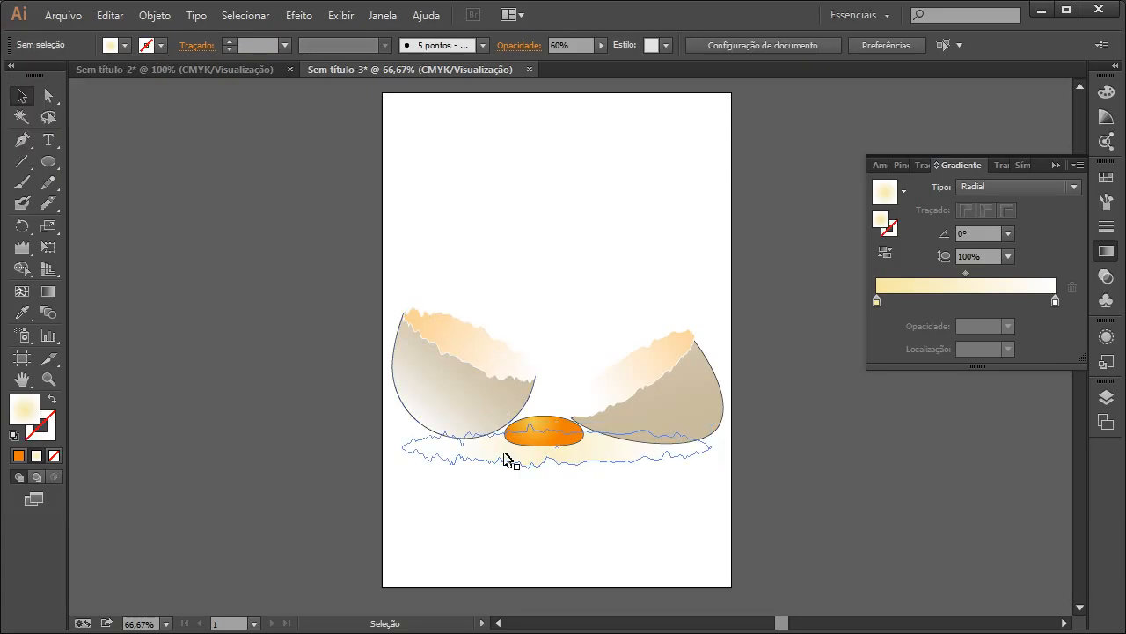
- Remove the black outline from both eggshell halves, keeping their beige gradient fills
click(533, 461)
click(488, 402)
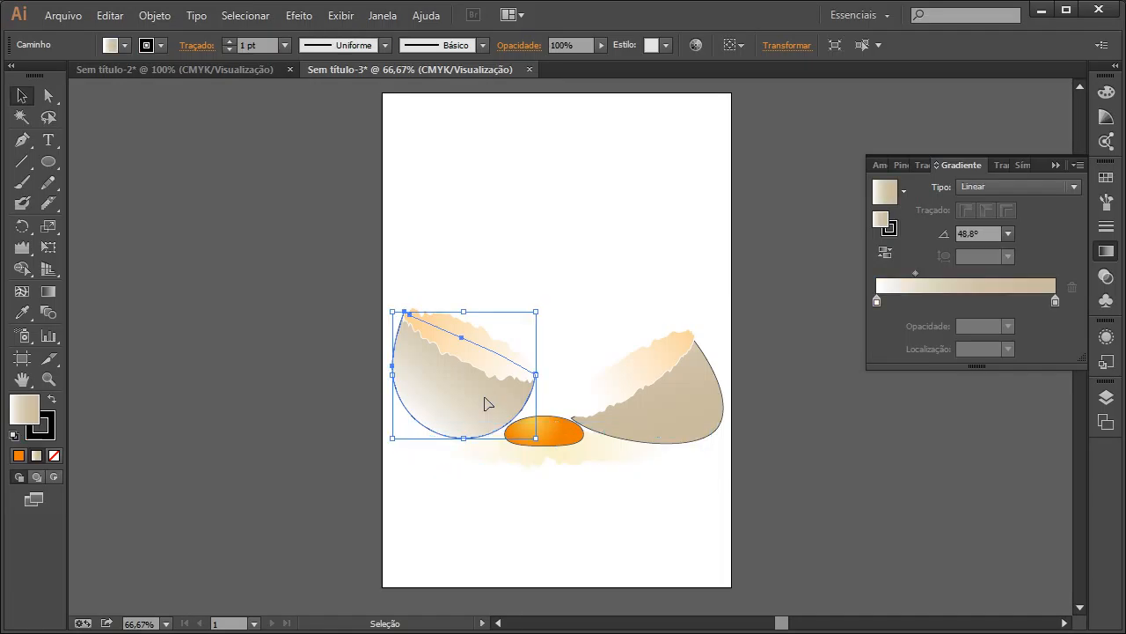
key(a)
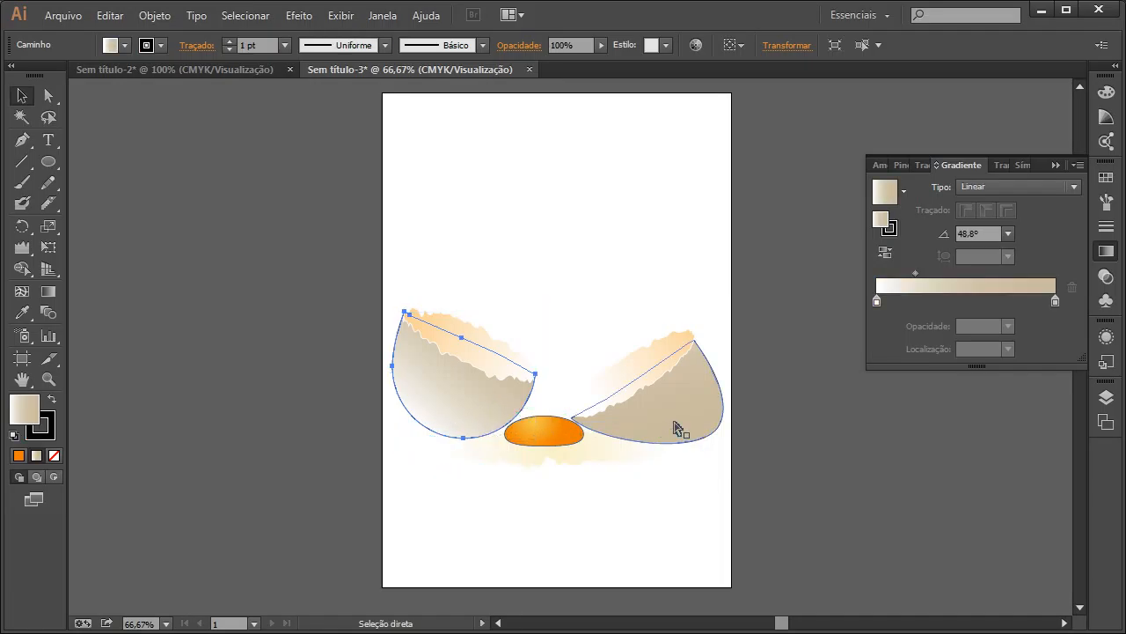
key(v)
shift+click(677, 429)
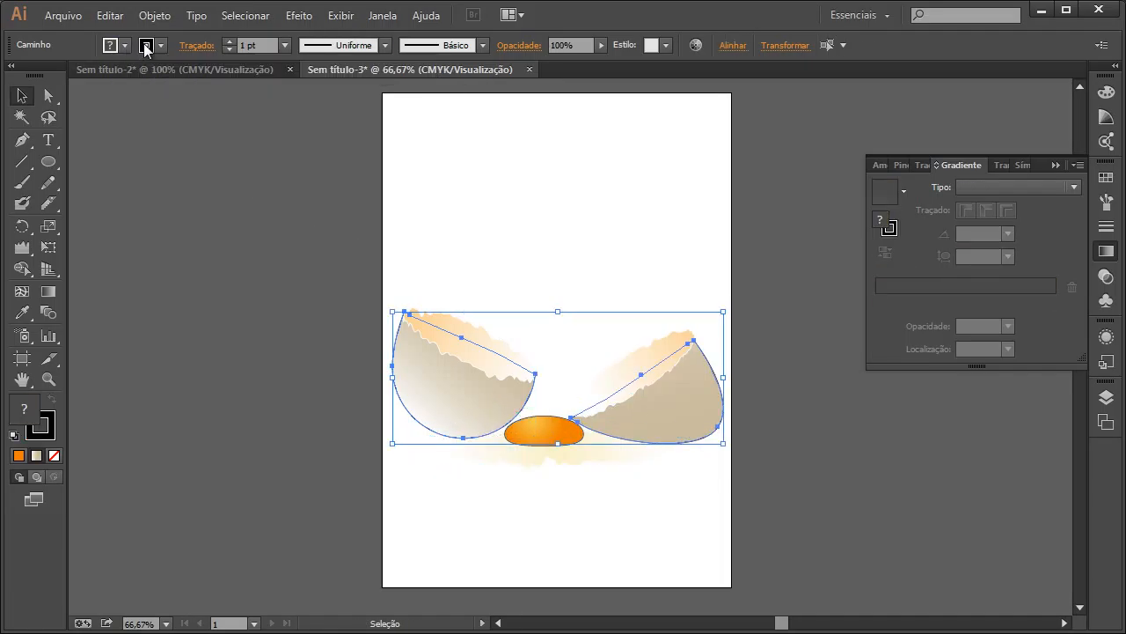
click(146, 49)
click(6, 75)
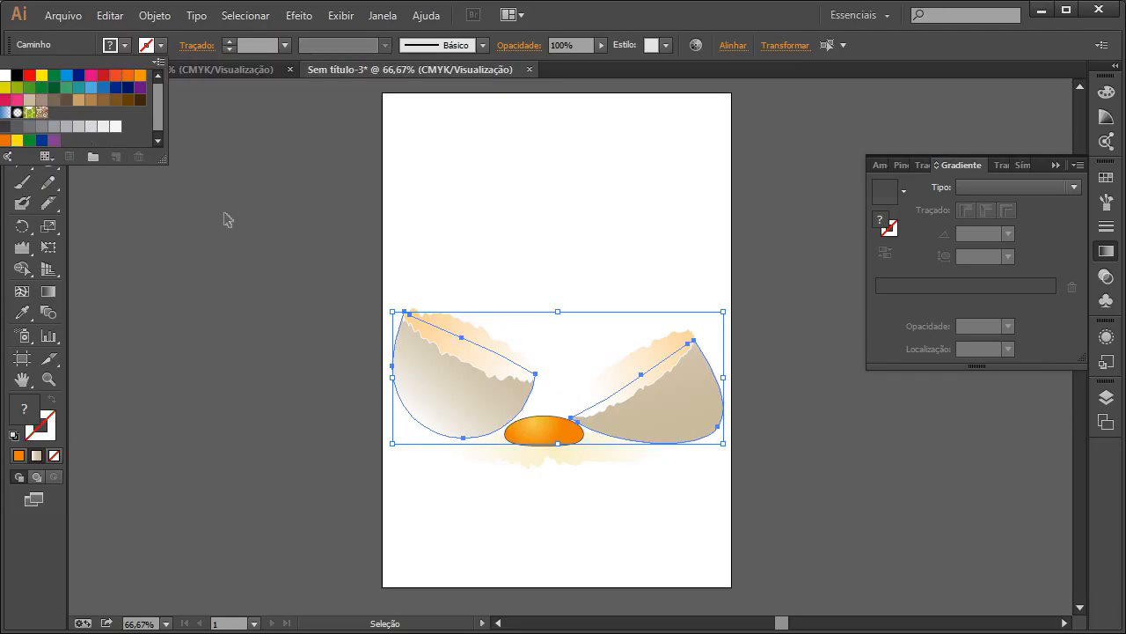
click(227, 219)
click(262, 312)
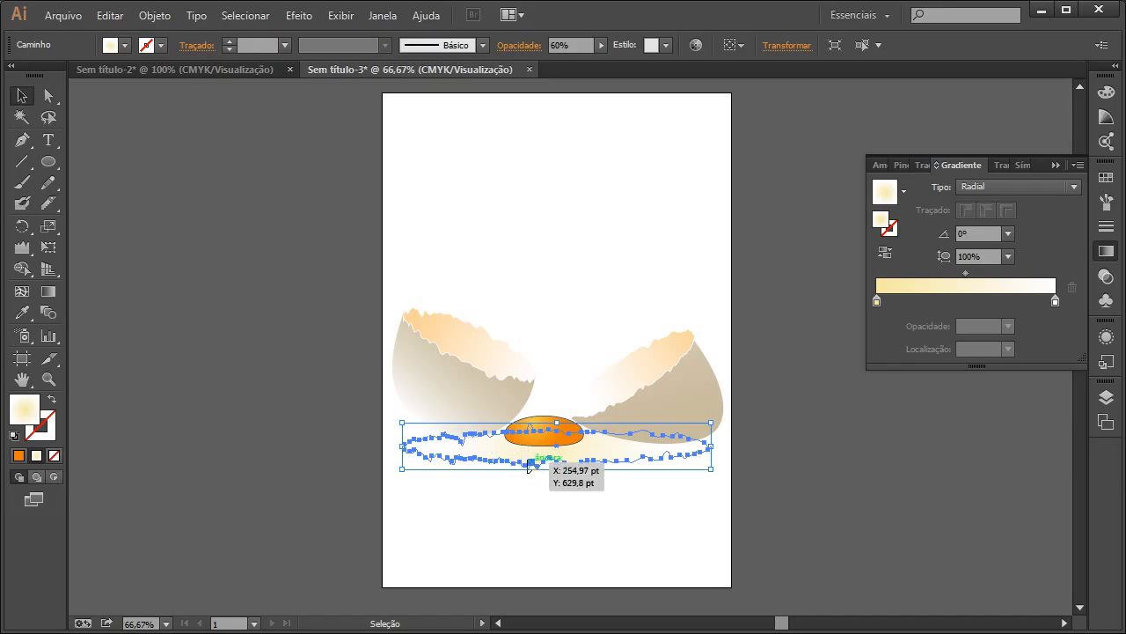
- Darken the inner stop of the puddle's radial gradient to a brown with magenta 33% and black 30%
double_click(877, 302)
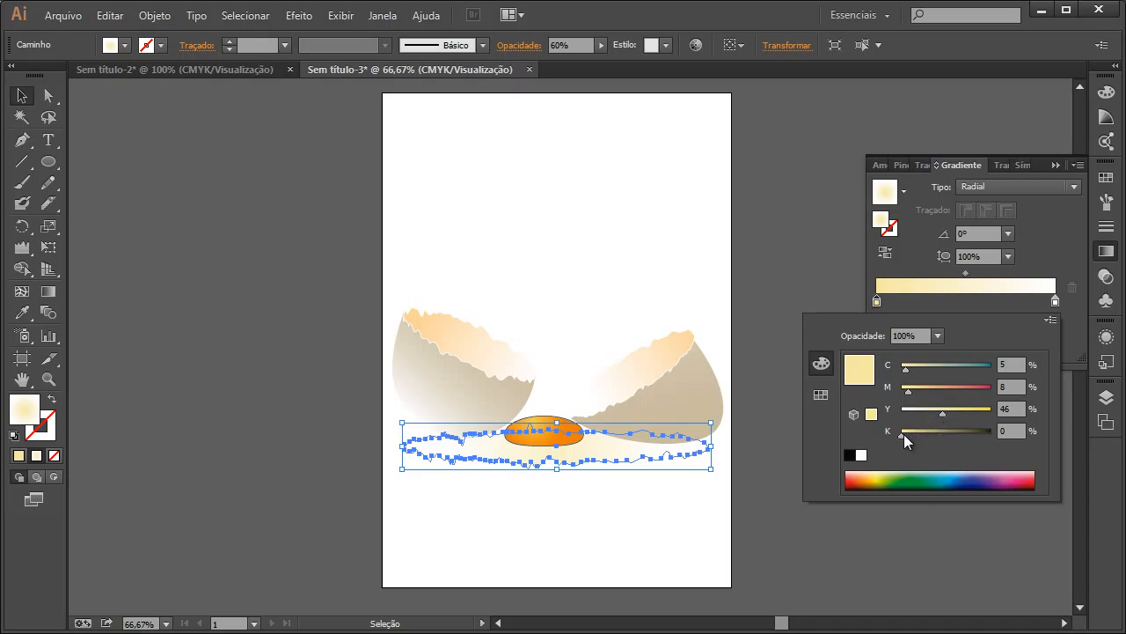
drag(904, 434, 960, 417)
drag(908, 391, 936, 381)
click(814, 291)
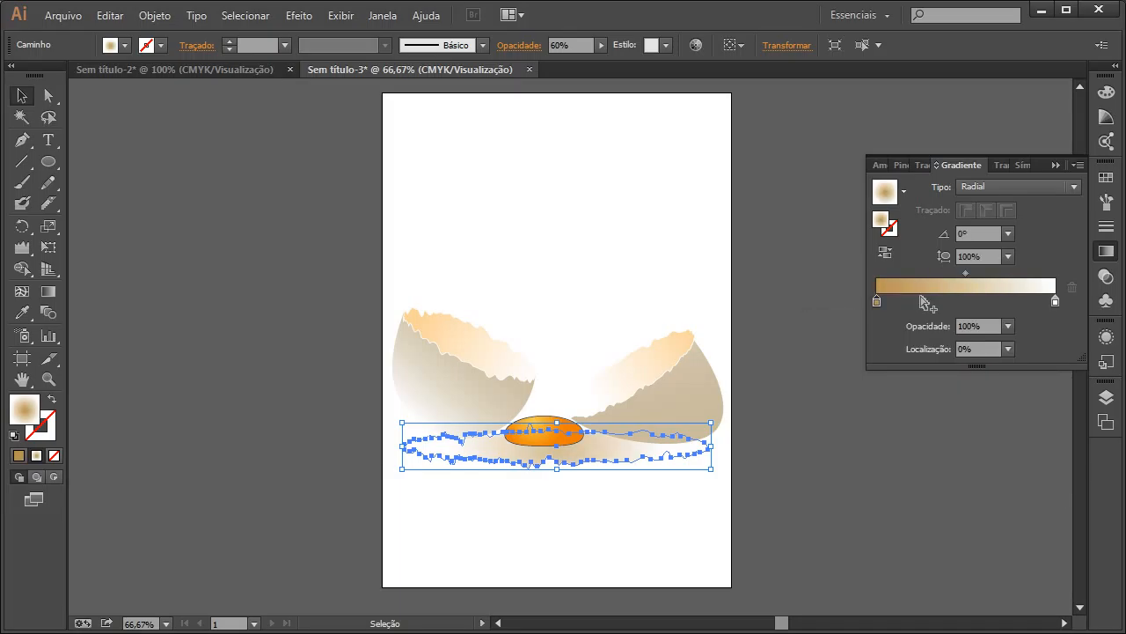
- Tint the outer stop of the puddle's gradient a pale pinkish beige
double_click(1056, 301)
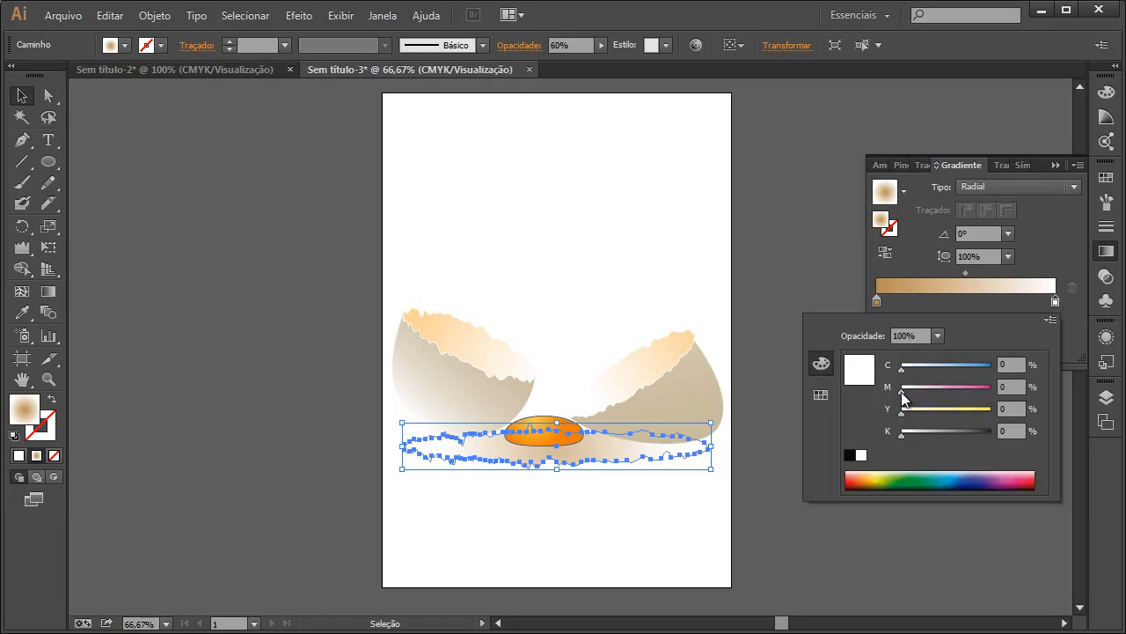
drag(902, 392, 909, 434)
click(772, 526)
click(783, 498)
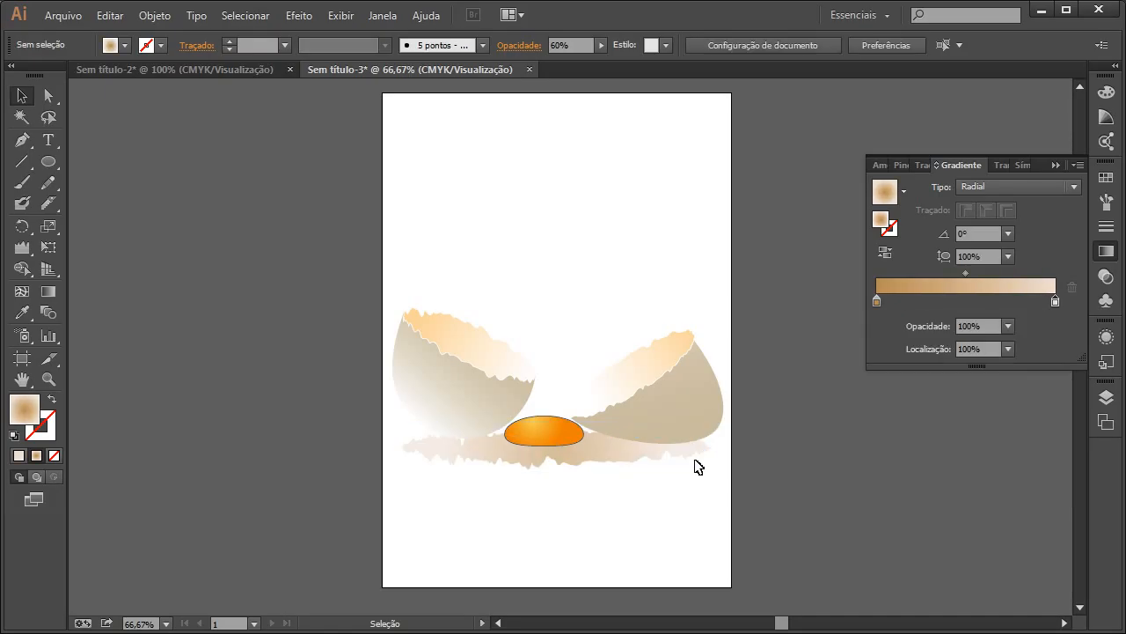
- Set the magenta of the puddle gradient's inner stop to 8% for an olive-beige tone
click(593, 466)
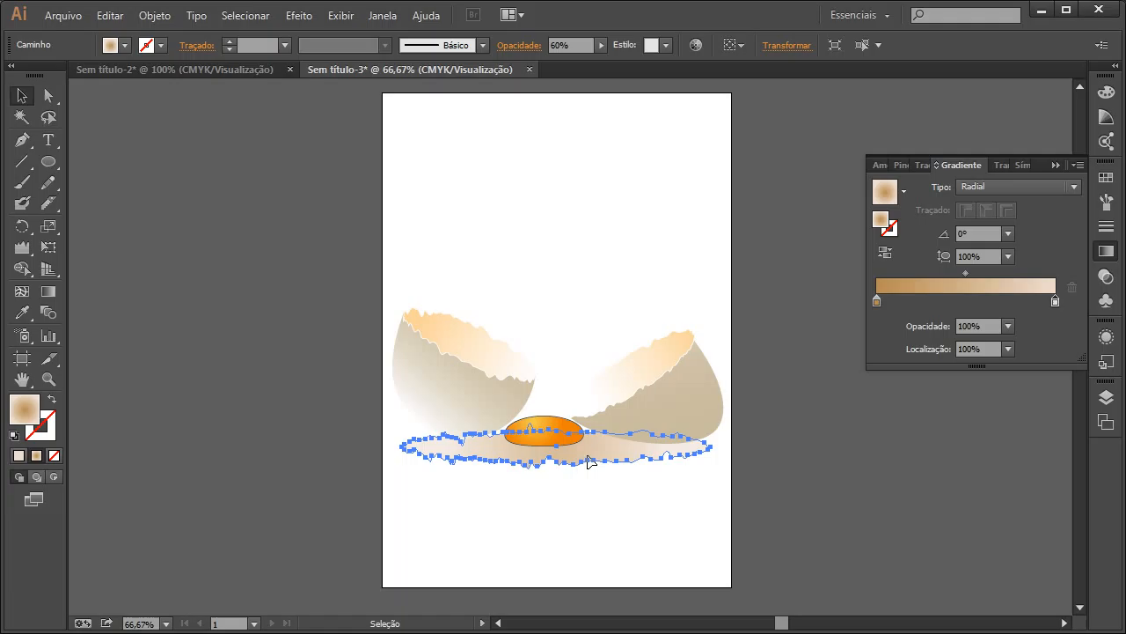
double_click(877, 302)
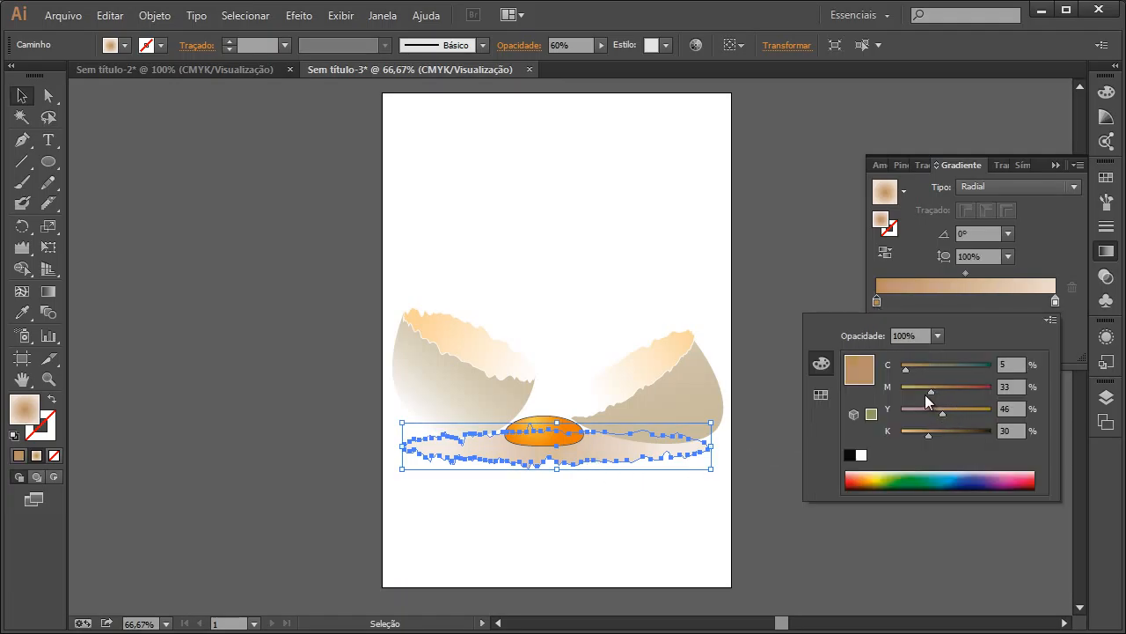
drag(929, 389, 909, 392)
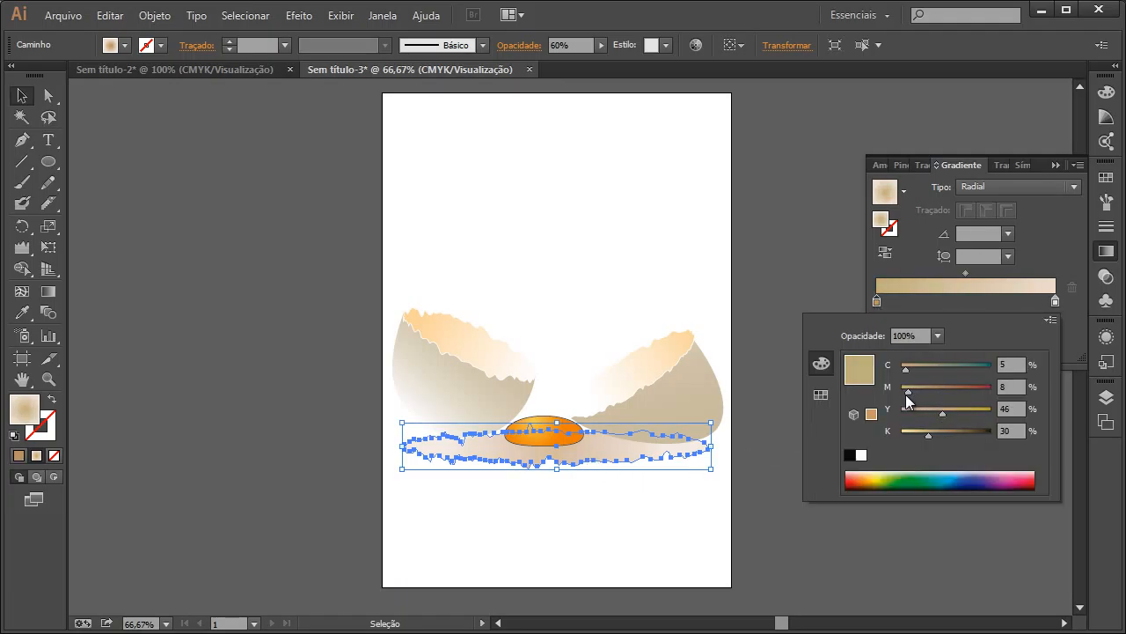
click(837, 535)
click(838, 534)
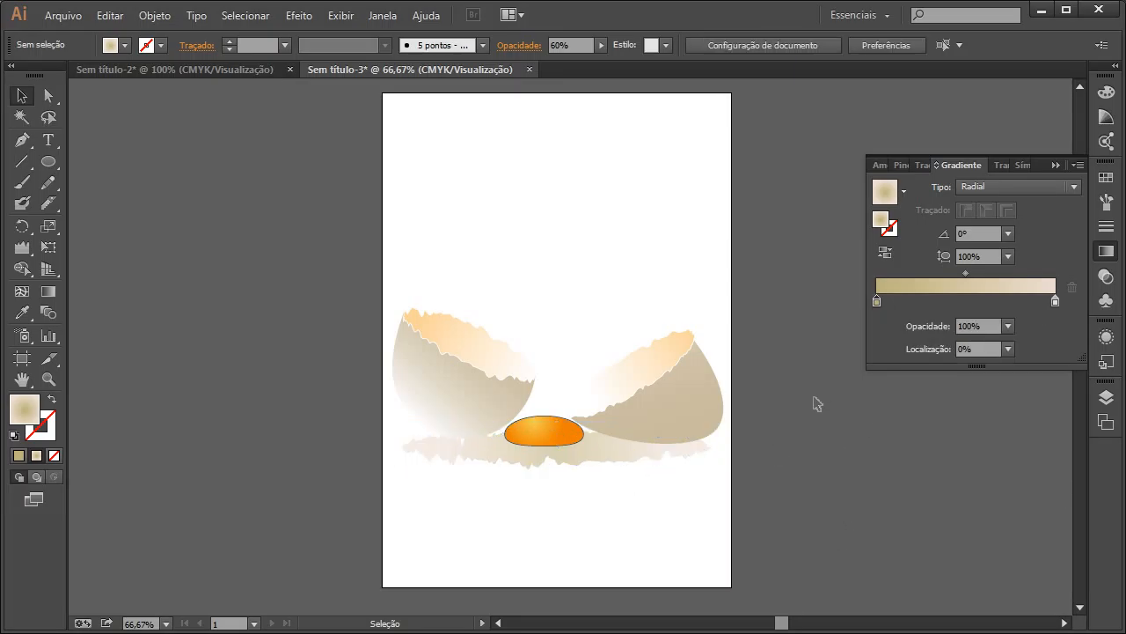
click(521, 464)
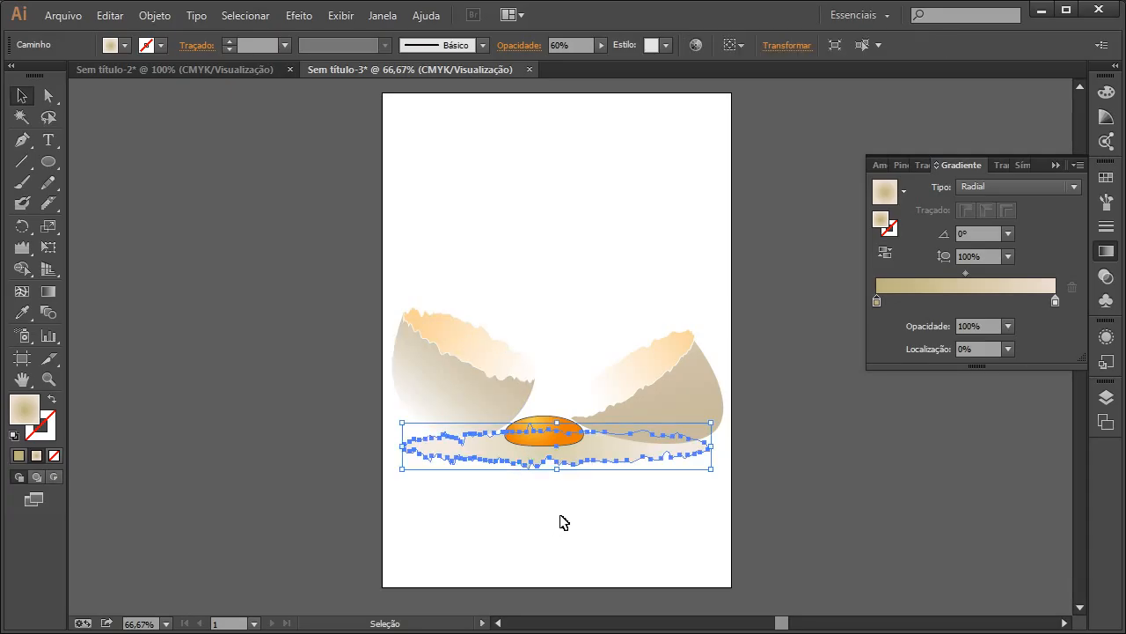
click(563, 522)
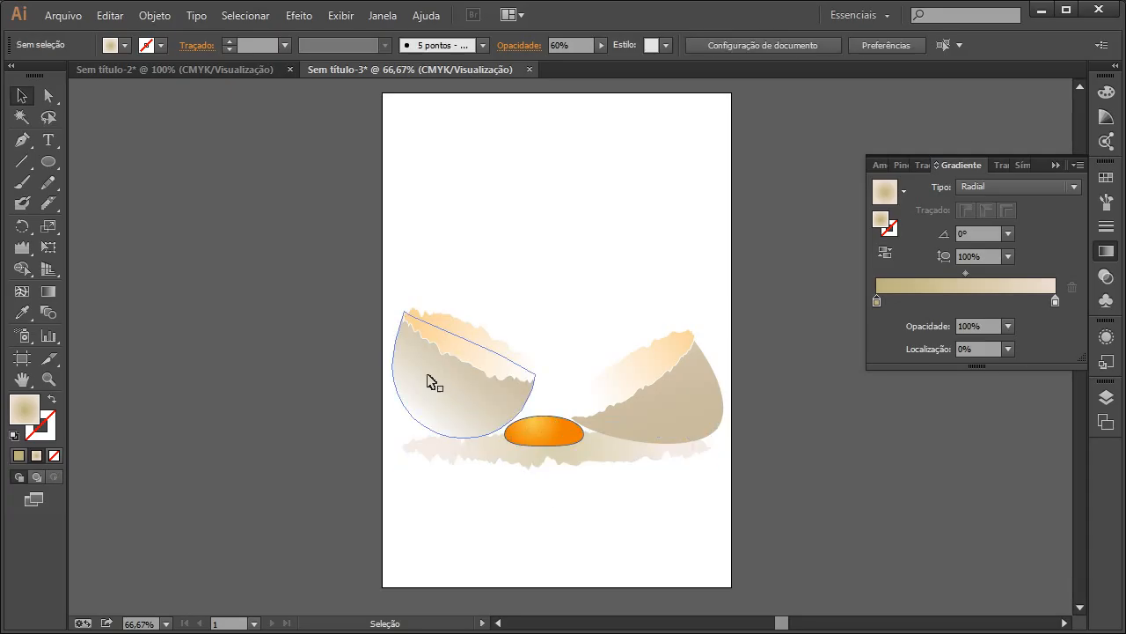
- Draw a rounded rectangle across the artboard's full width covering the whole egg, and send it behind all the artwork
click(59, 165)
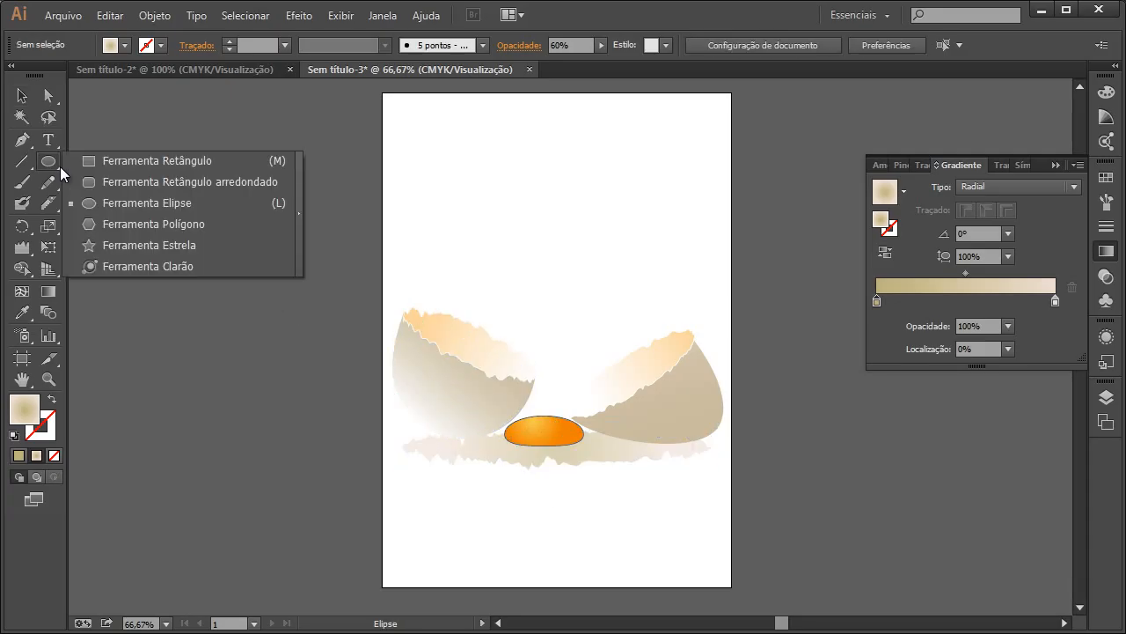
click(124, 183)
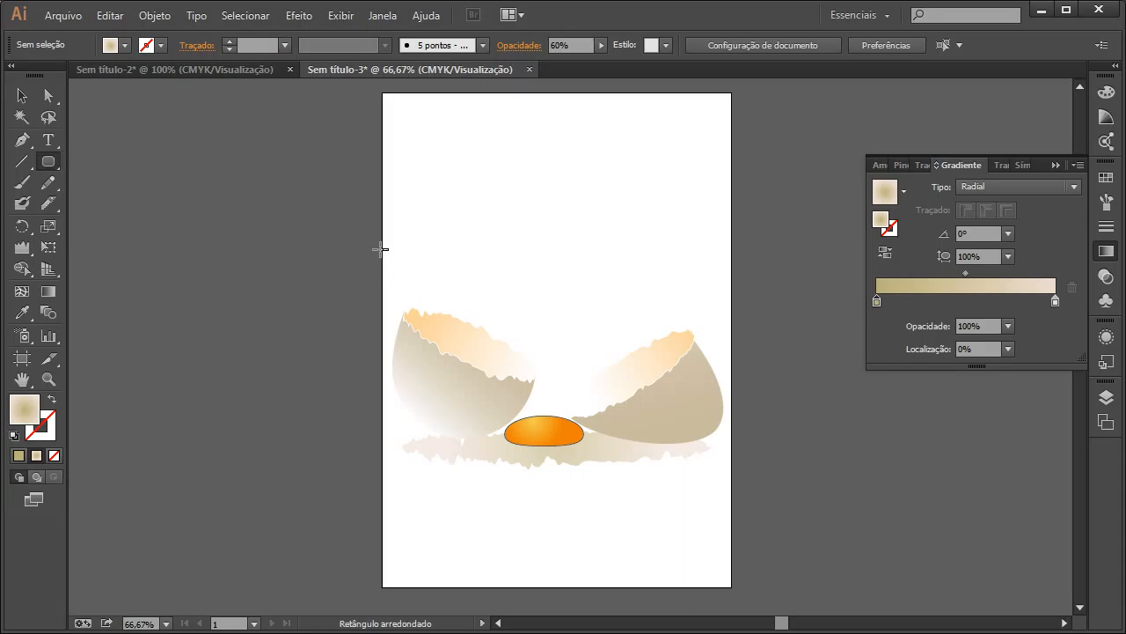
drag(384, 238, 731, 514)
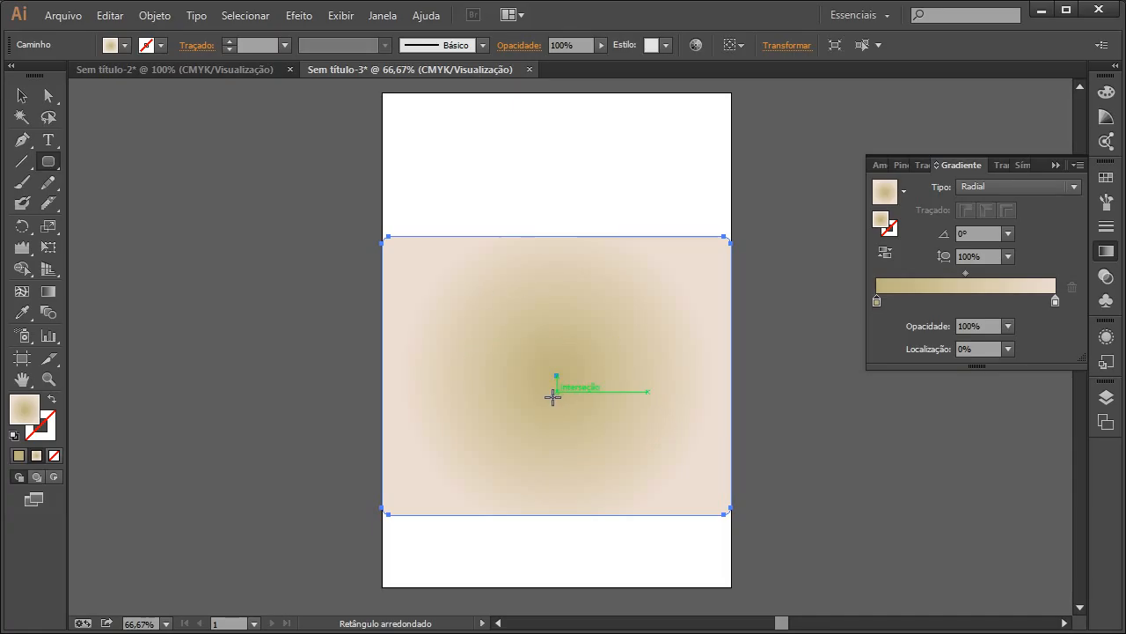
right_click(594, 490)
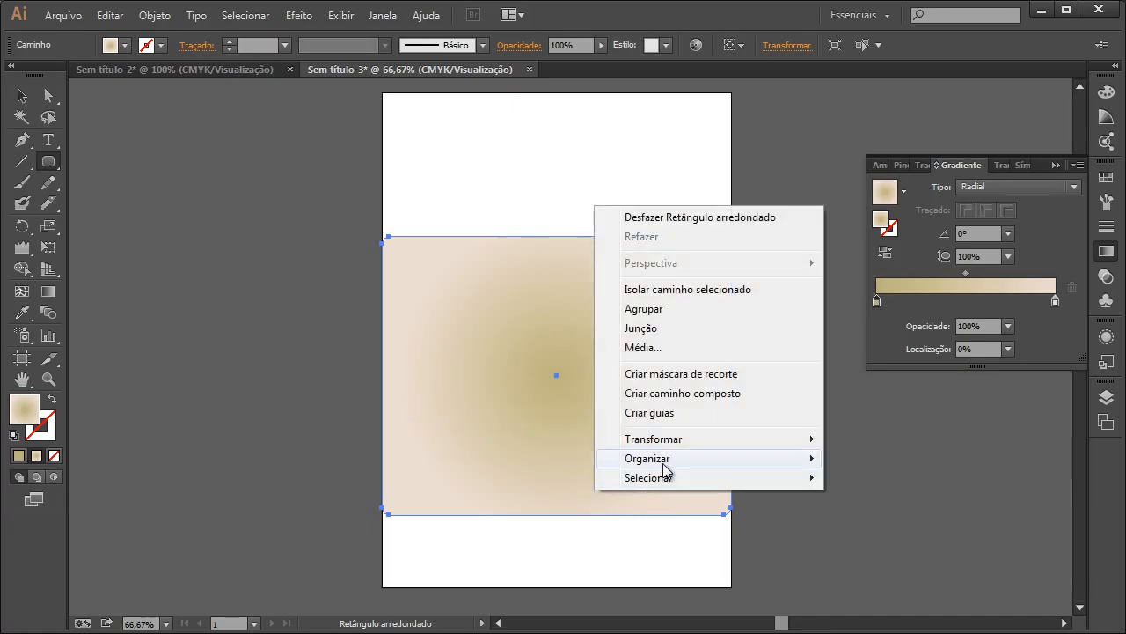
mouse_move(767, 462)
click(872, 518)
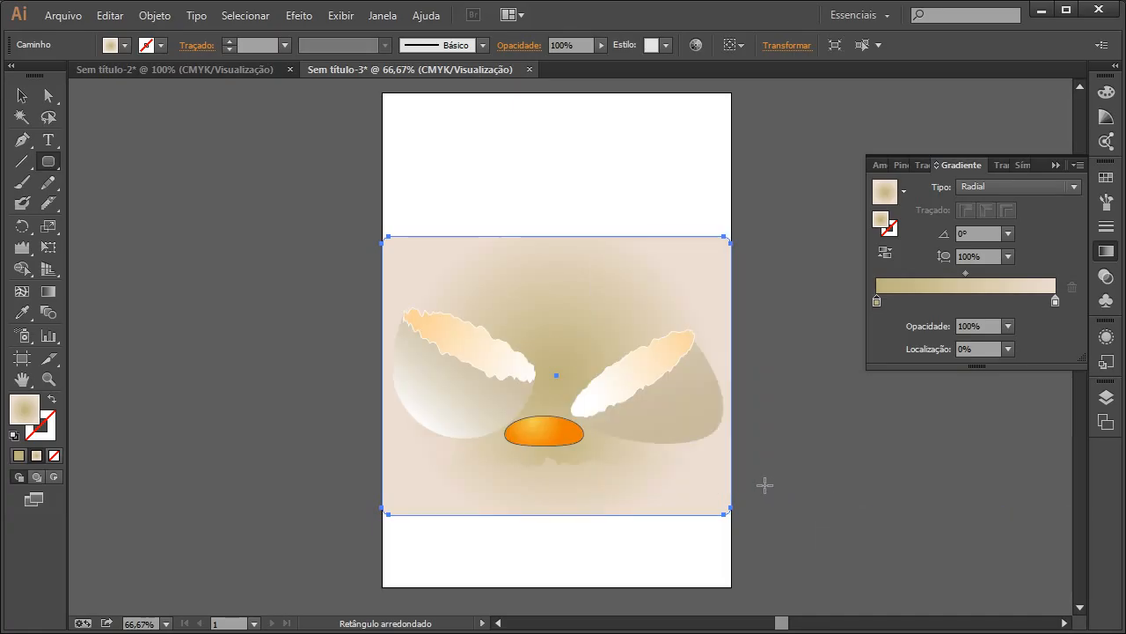
- Make the background rectangle's gradient linear and set its first stop to blue with cyan 89.8% and magenta 52.16%
click(1029, 188)
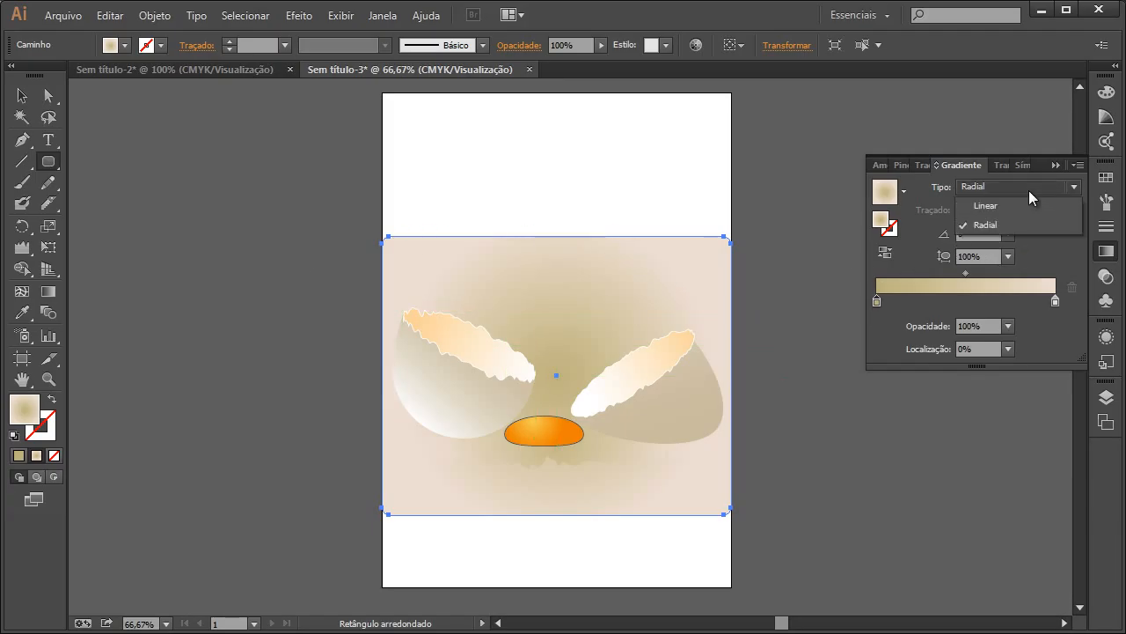
click(1023, 207)
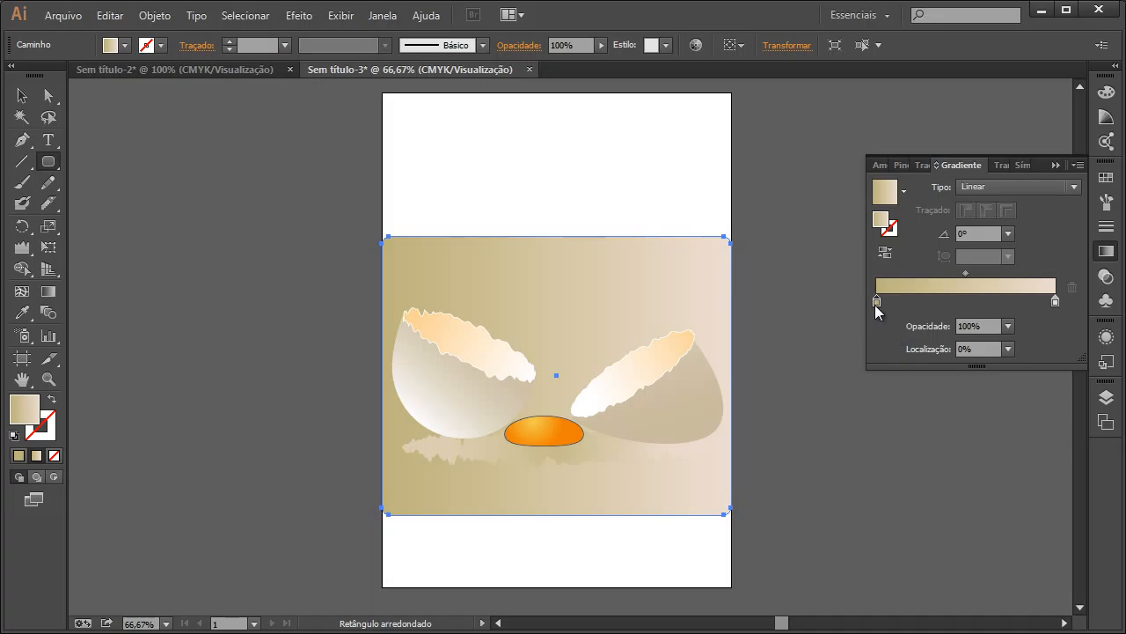
double_click(877, 302)
click(976, 481)
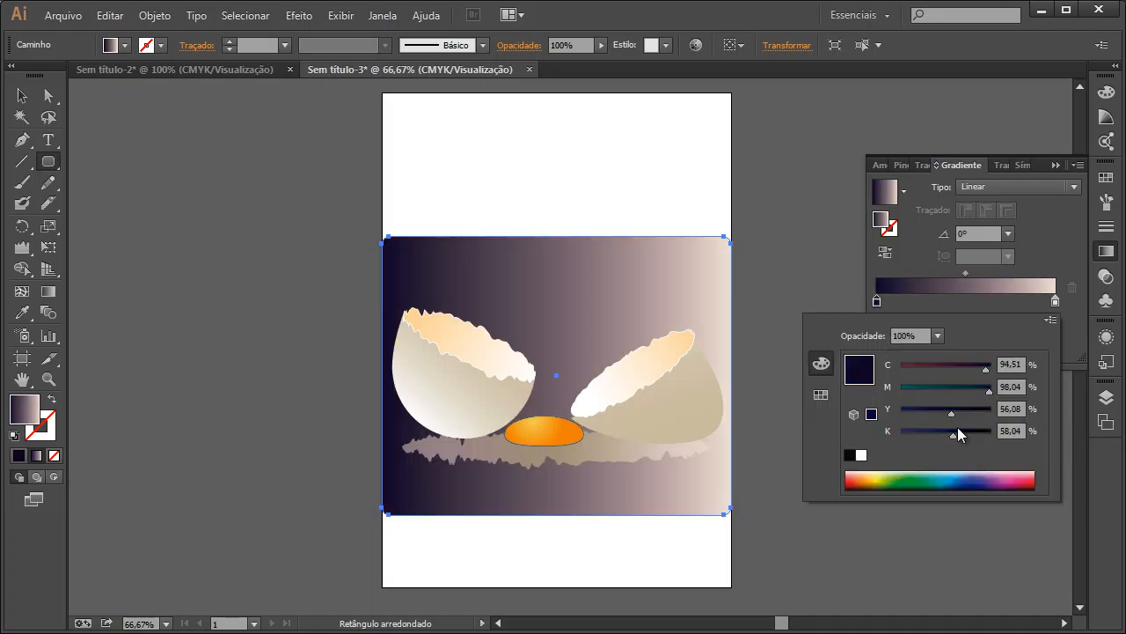
drag(984, 474, 961, 469)
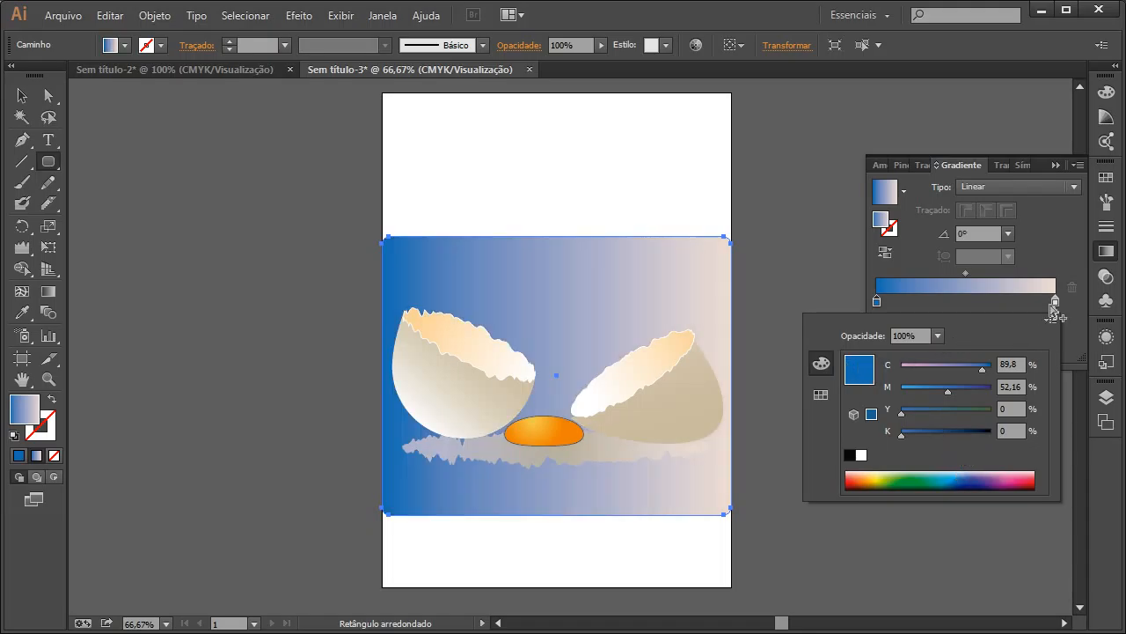
- Set the background gradient's end stop to teal with cyan 87.84%, magenta 0%, yellow 49.41% and black 0%
click(1055, 302)
double_click(1055, 302)
drag(957, 465, 938, 470)
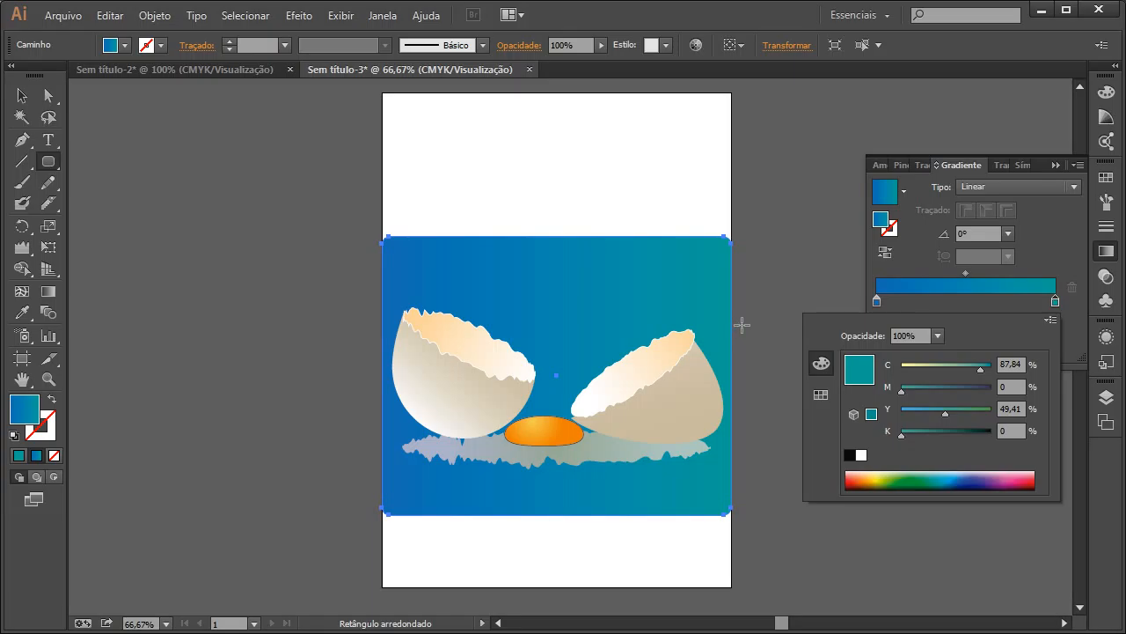
click(44, 298)
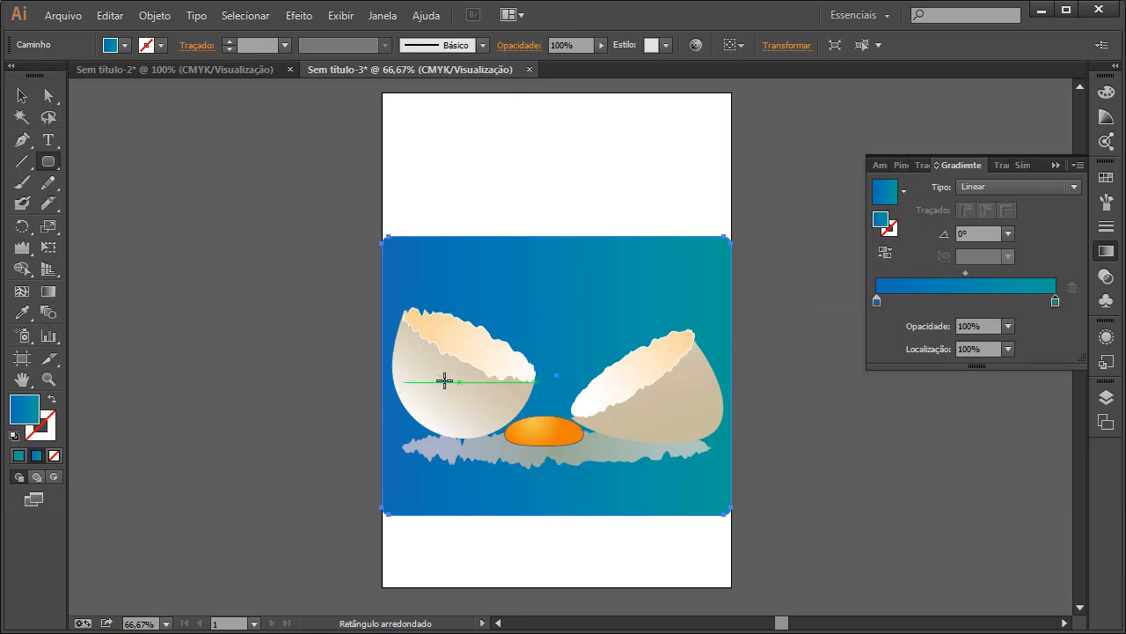
- Rotate the background gradient to 90° and fit it to the rectangle's height, blue at the lower edge and teal at the upper edge
click(51, 288)
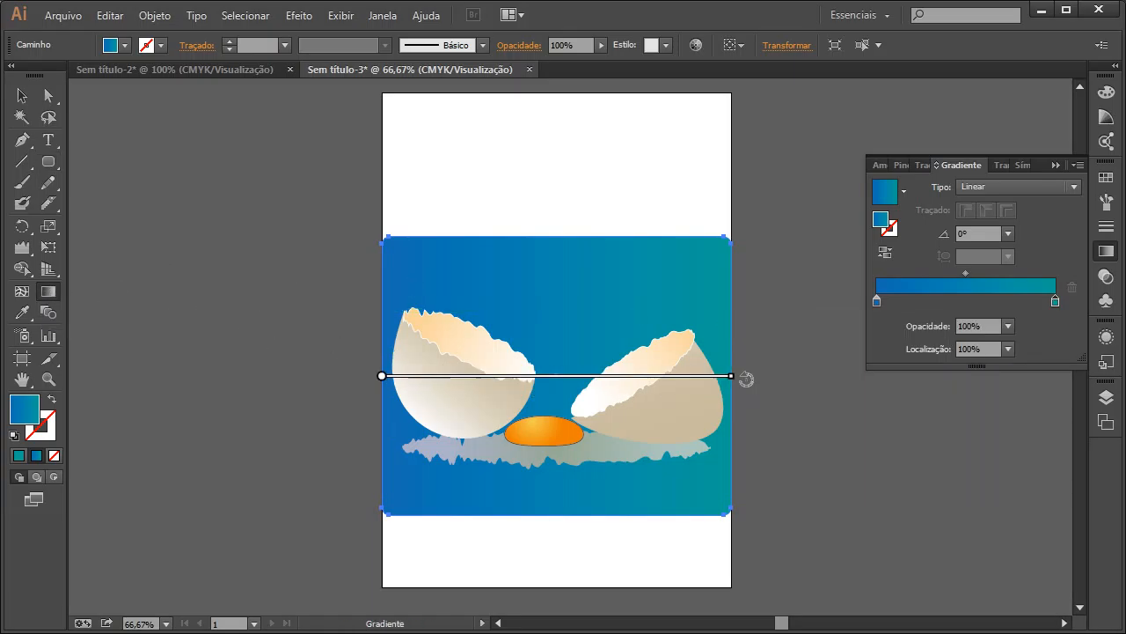
mouse_move(734, 376)
mouse_down()
mouse_move(575, 226)
mouse_move(352, 189)
mouse_move(370, 203)
mouse_up()
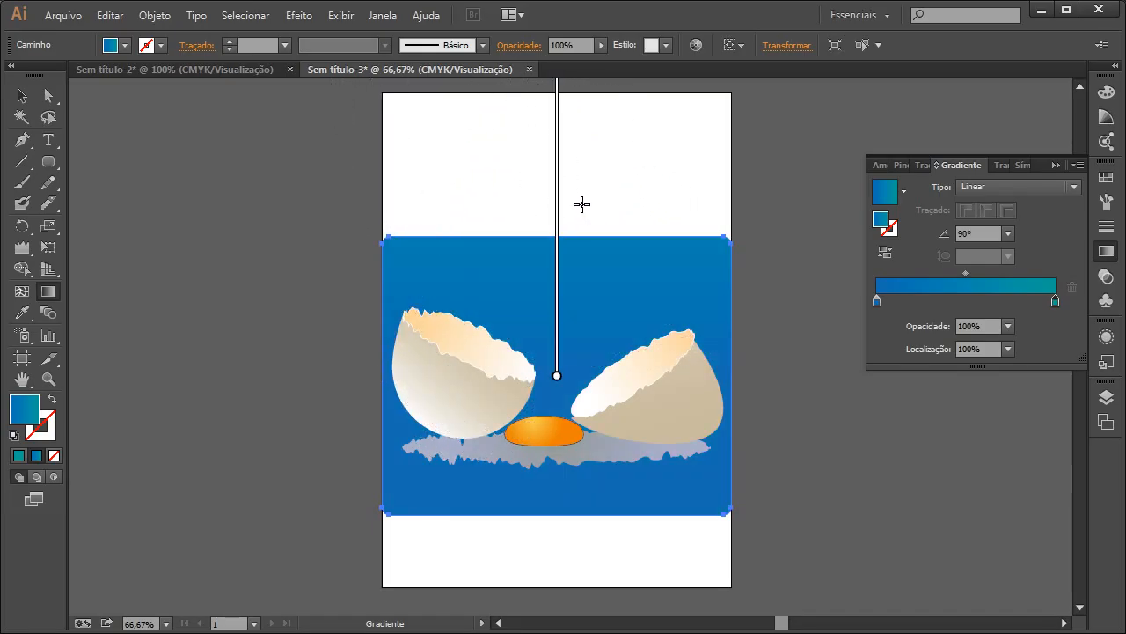
scroll(556, 352, down, 2)
scroll(557, 357, right, 3)
scroll(555, 359, left, 2)
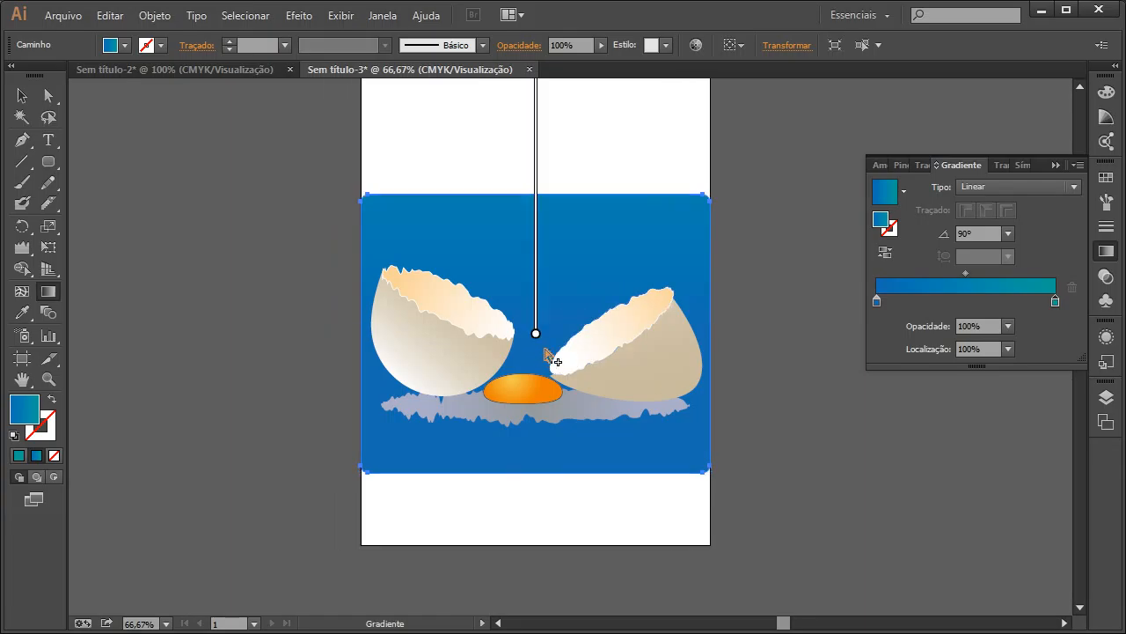
scroll(546, 354, up, 2)
drag(535, 376, 536, 513)
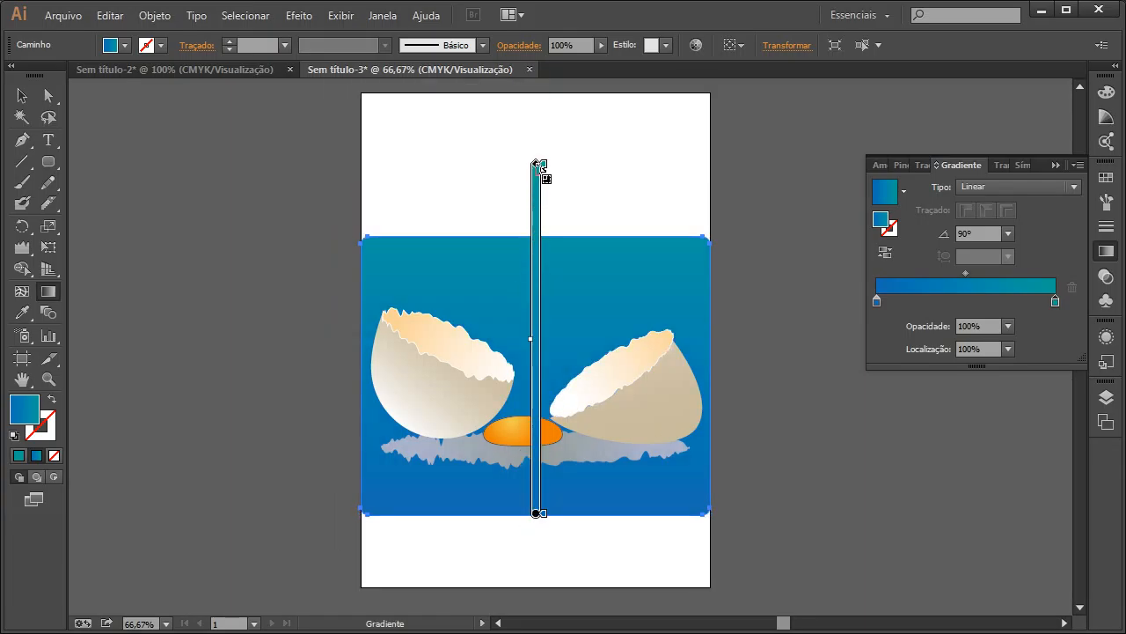
drag(536, 164, 536, 239)
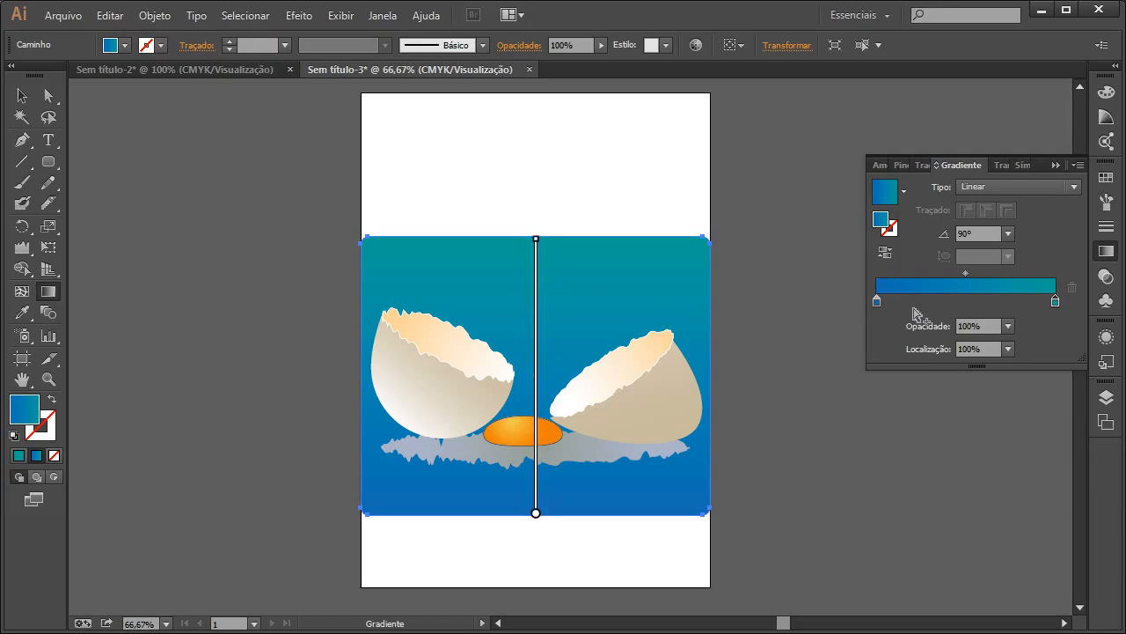
- Lower the opacity of the background gradient's teal stop to 40%
double_click(1056, 303)
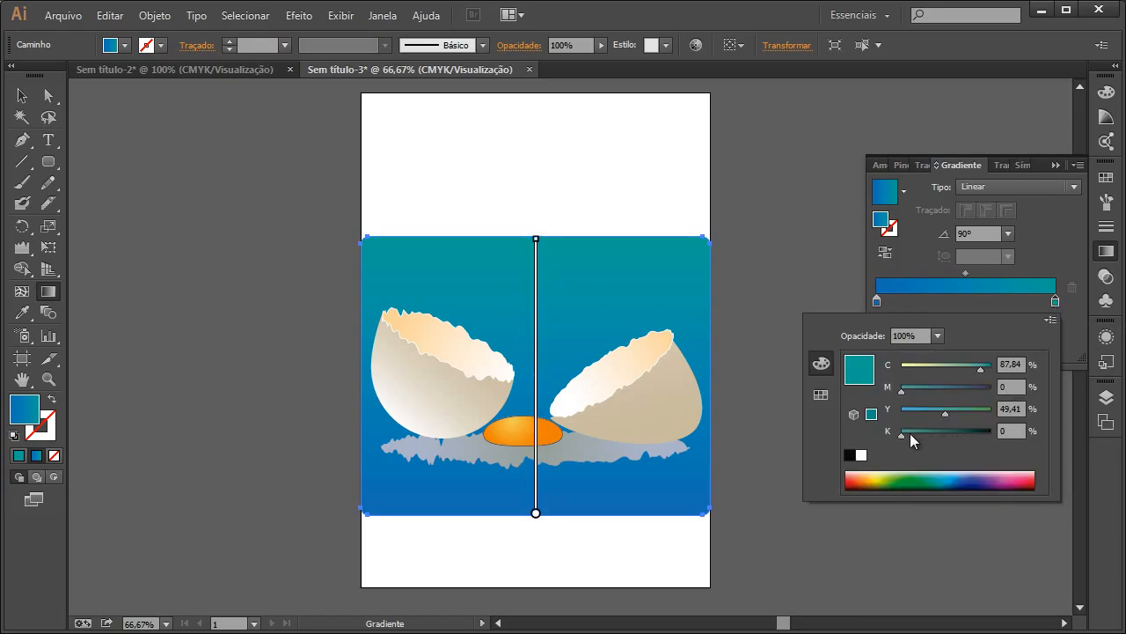
click(938, 336)
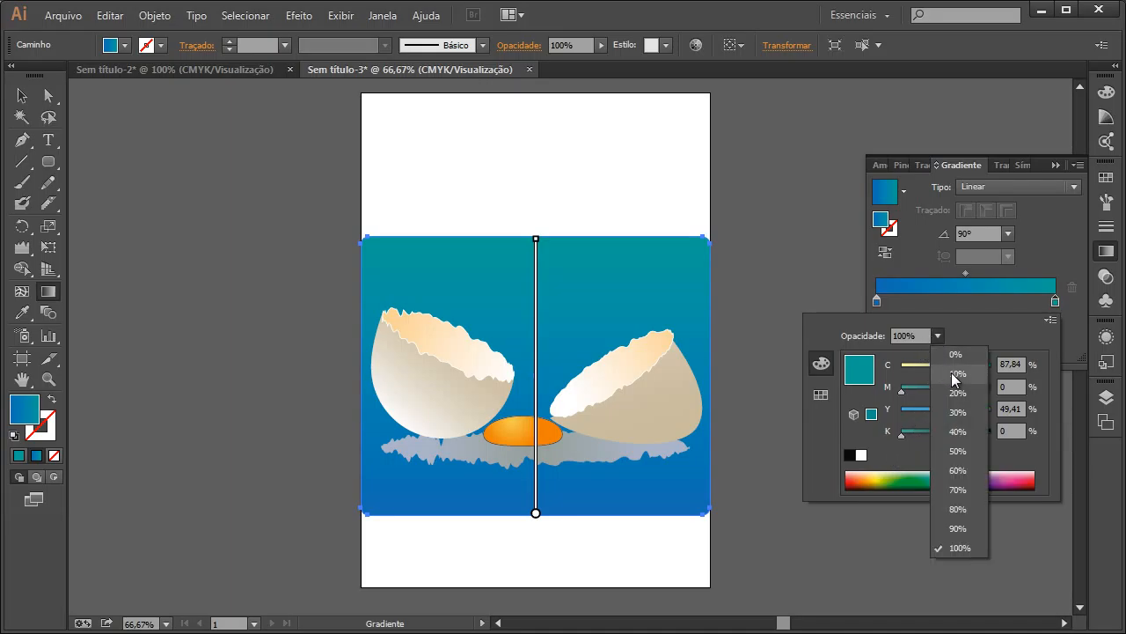
click(960, 431)
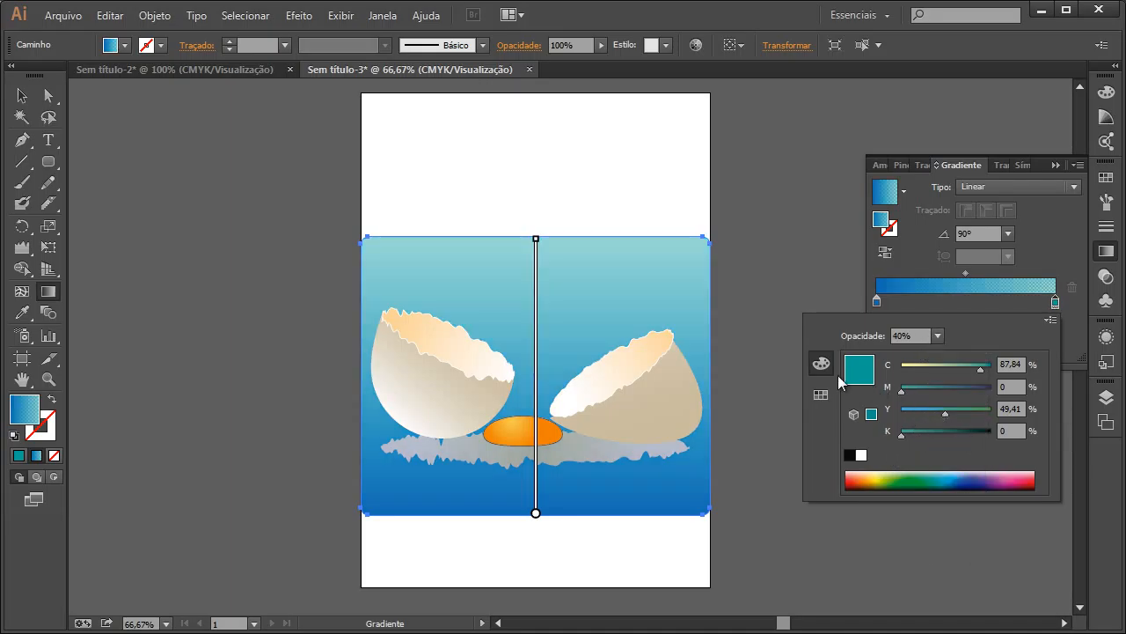
click(269, 168)
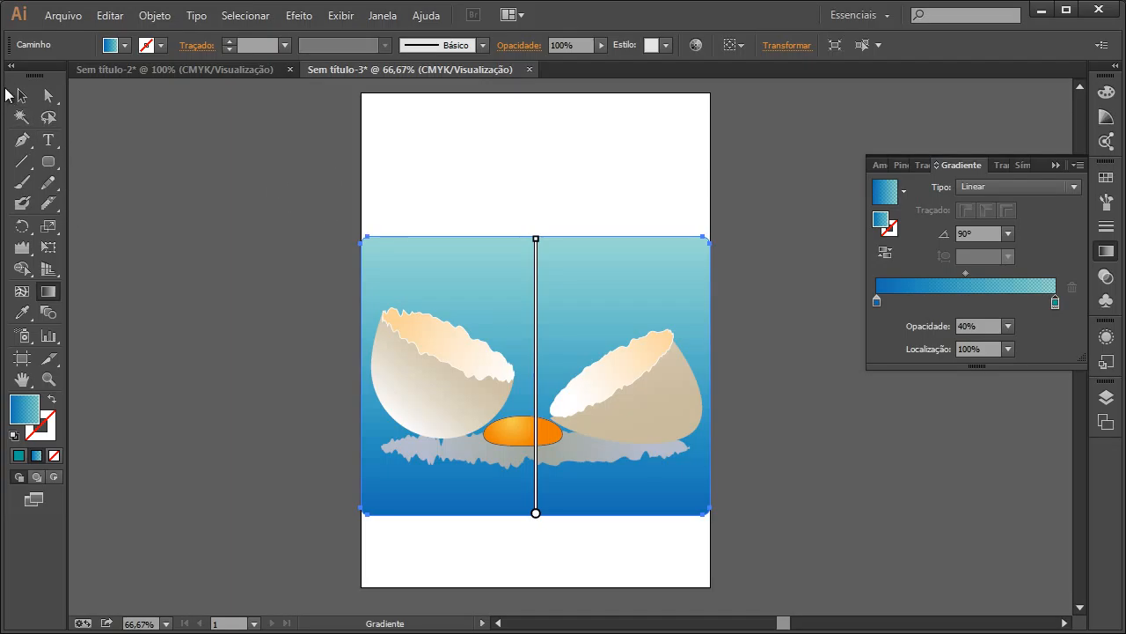
click(19, 95)
click(568, 460)
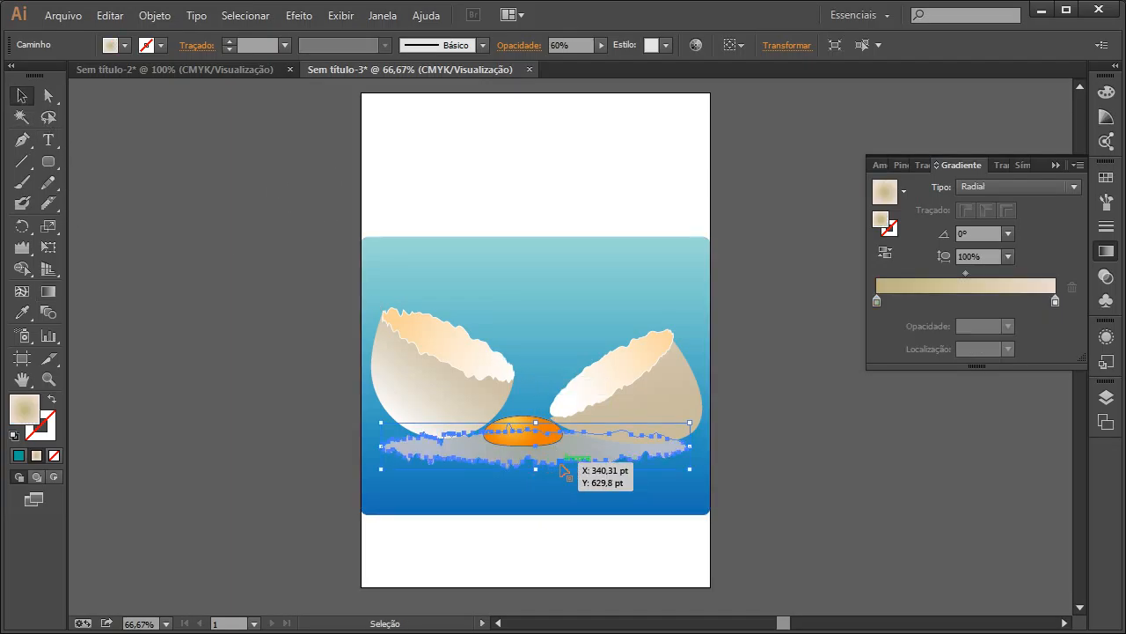
click(830, 453)
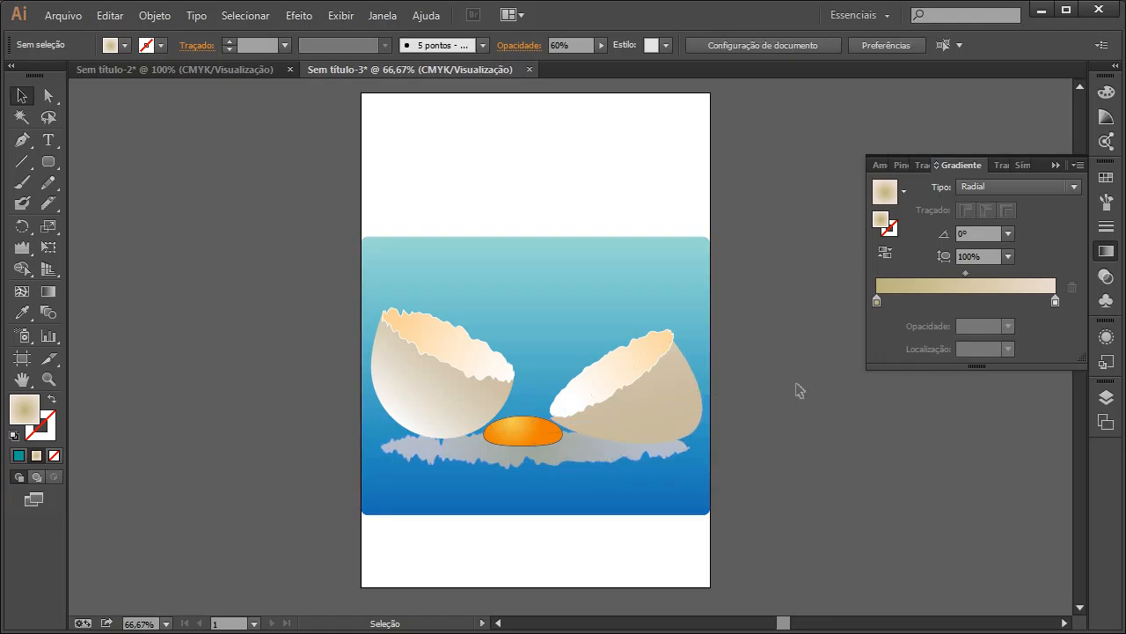
drag(519, 299, 471, 340)
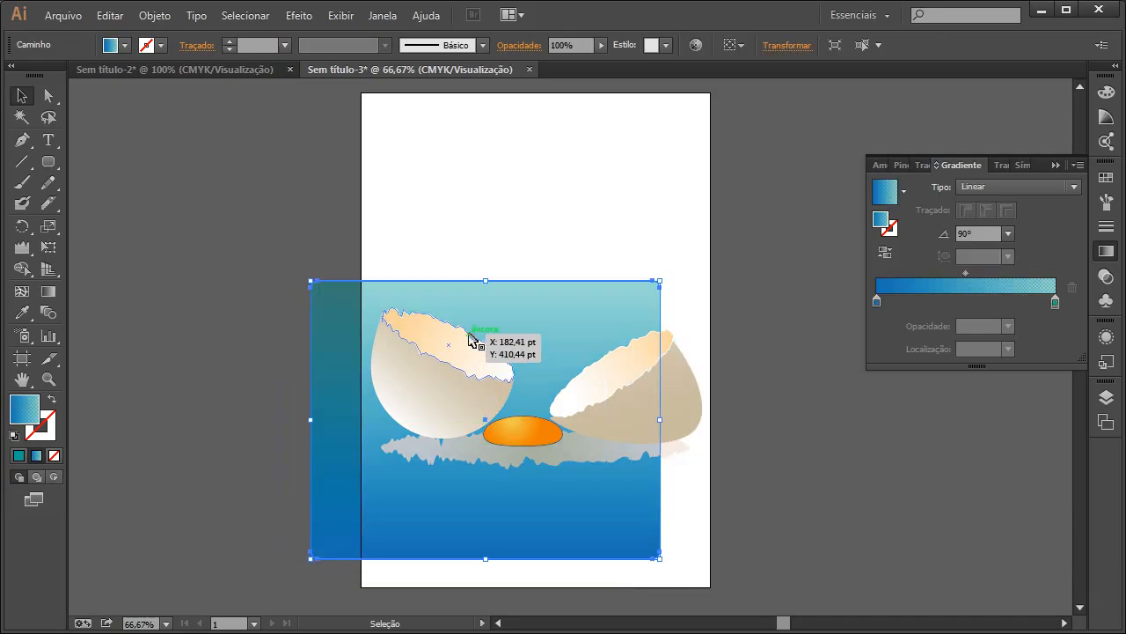
key(ctrl+z)
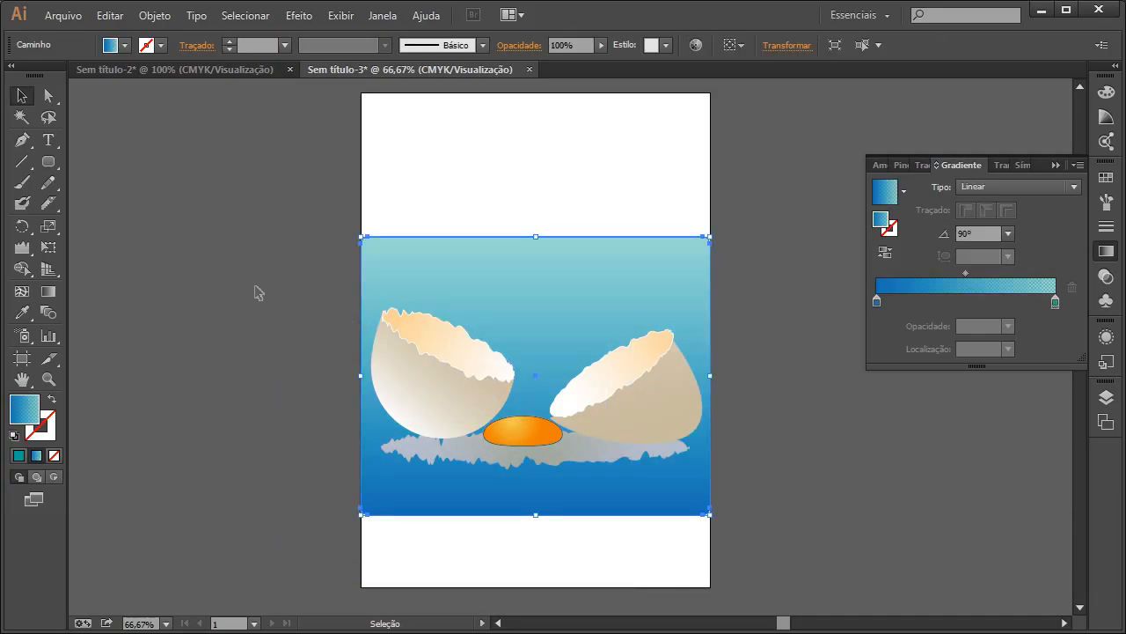
- Select the left shell half with its inner opening, without the background, and nudge it down slightly onto the puddle
drag(256, 292, 421, 376)
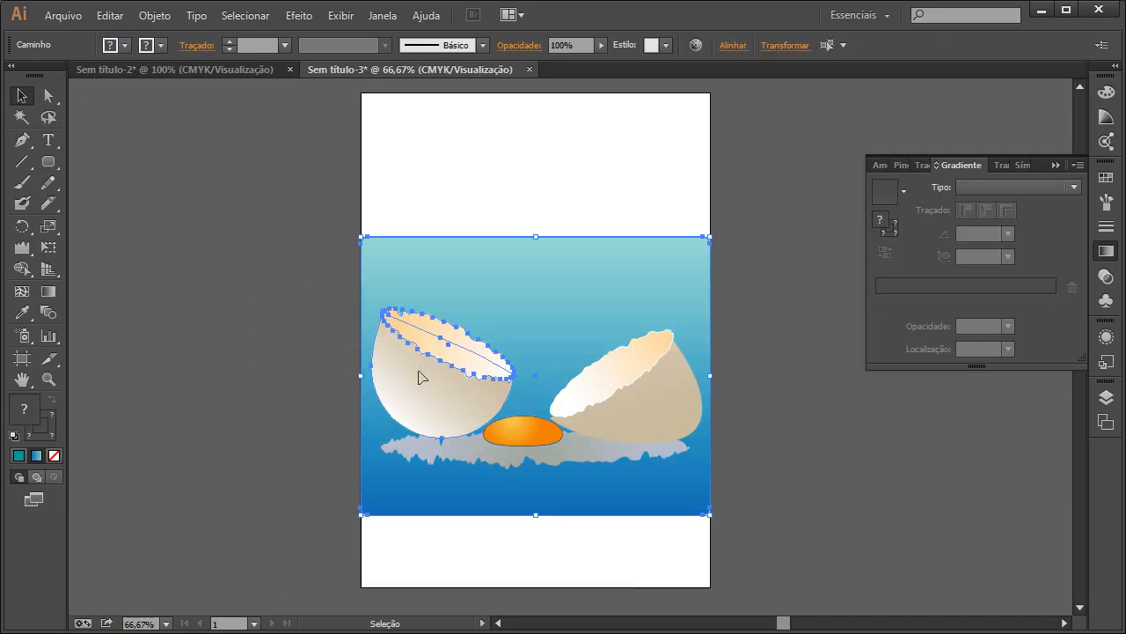
shift+click(412, 278)
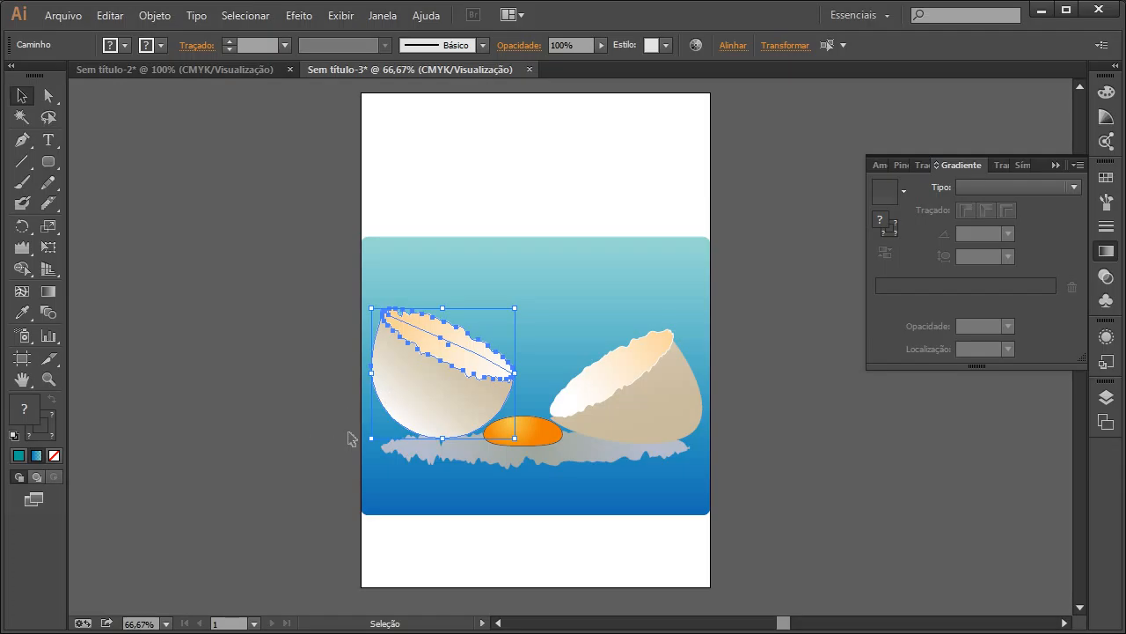
key(Down)
key(Down)
key(Down)
key(Down)
key(Down)
key(Down)
key(Down)
key(Down)
key(Down)
key(Down)
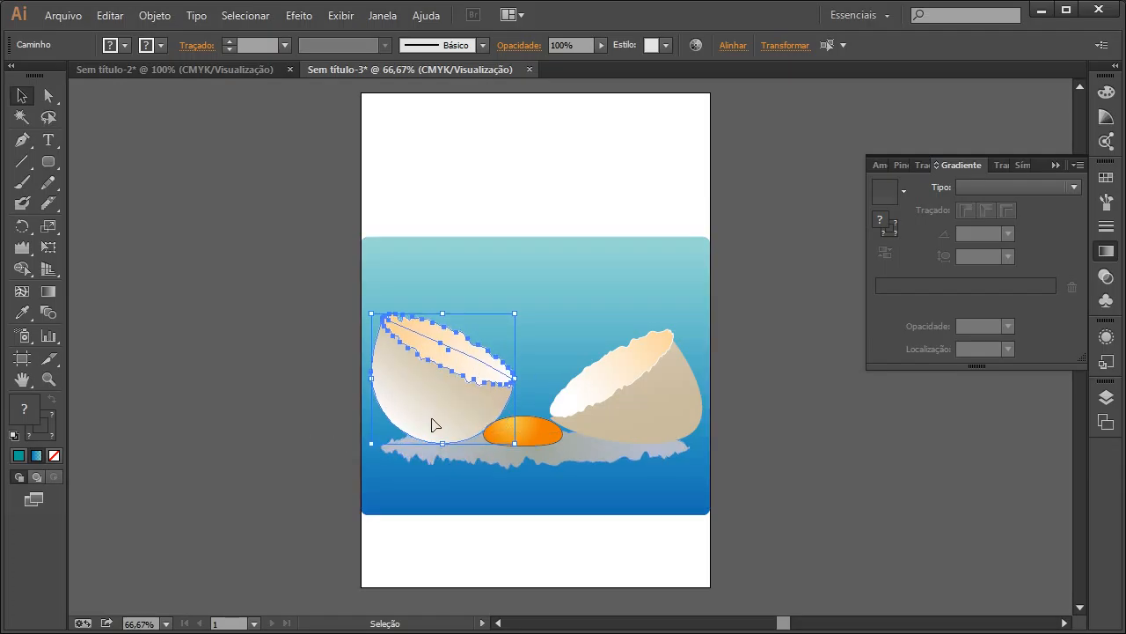
click(882, 403)
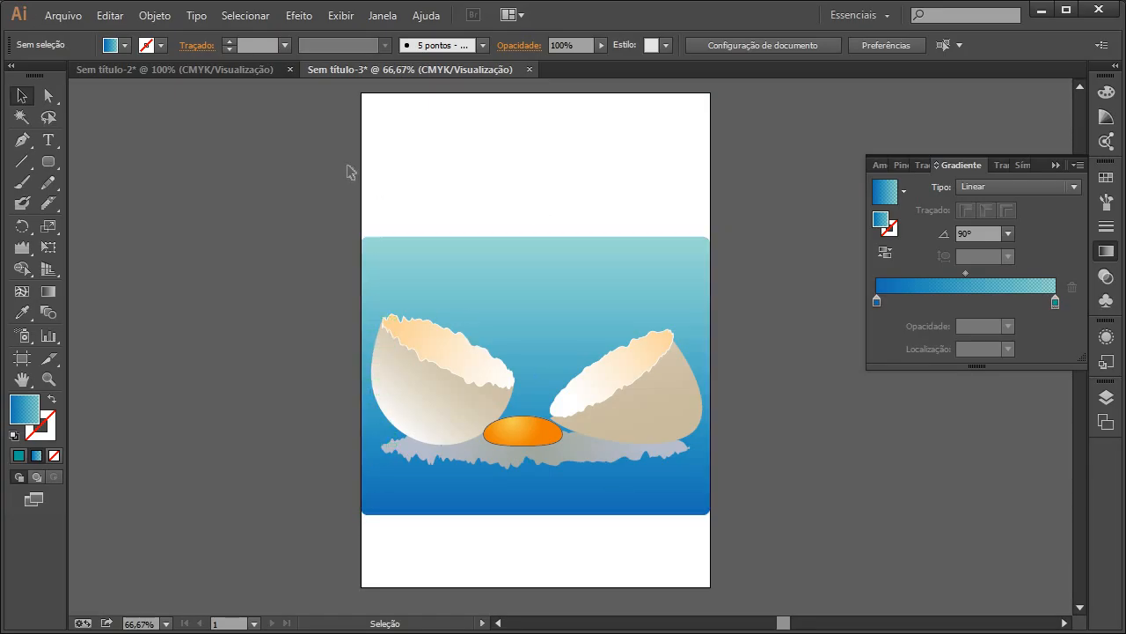
- Fit the artboard to the artwork bounds
click(151, 16)
mouse_move(226, 576)
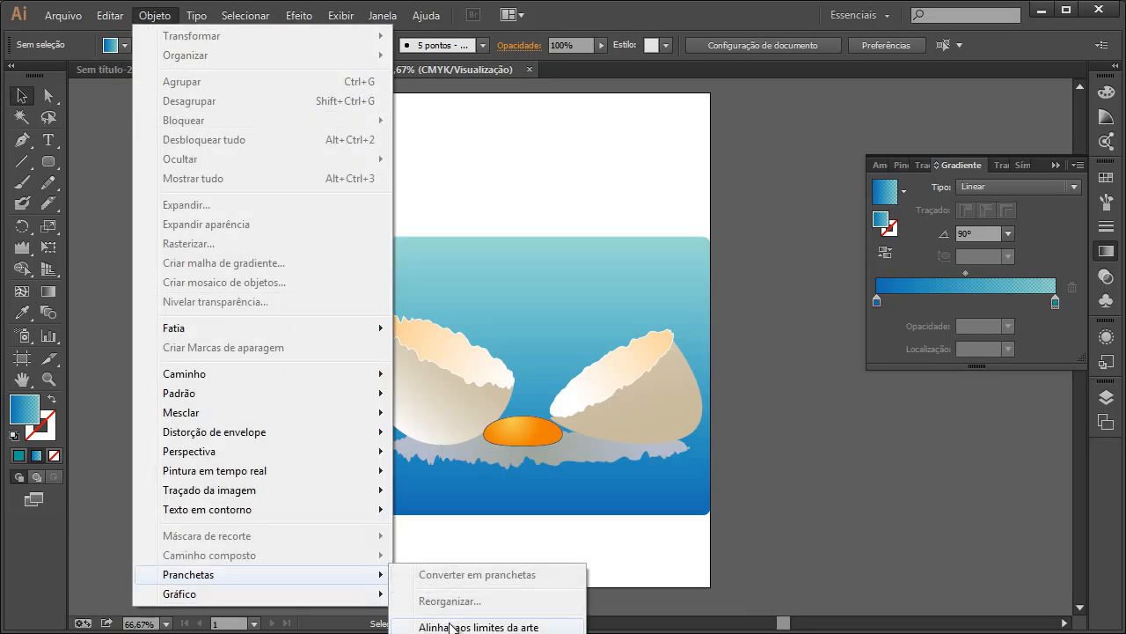
click(451, 626)
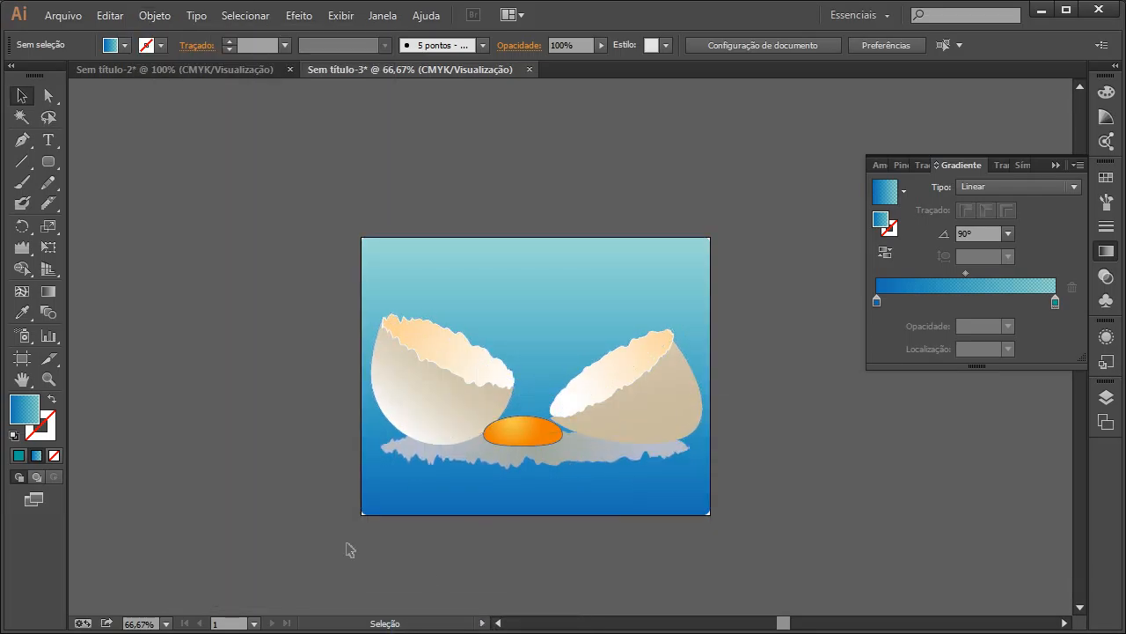
click(50, 140)
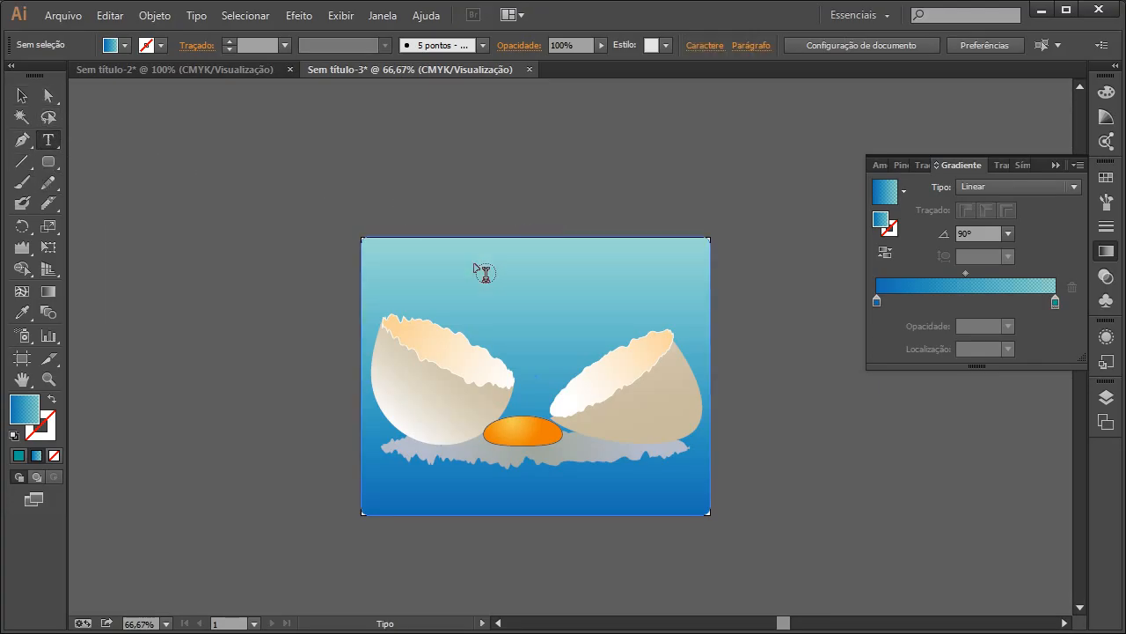
click(634, 295)
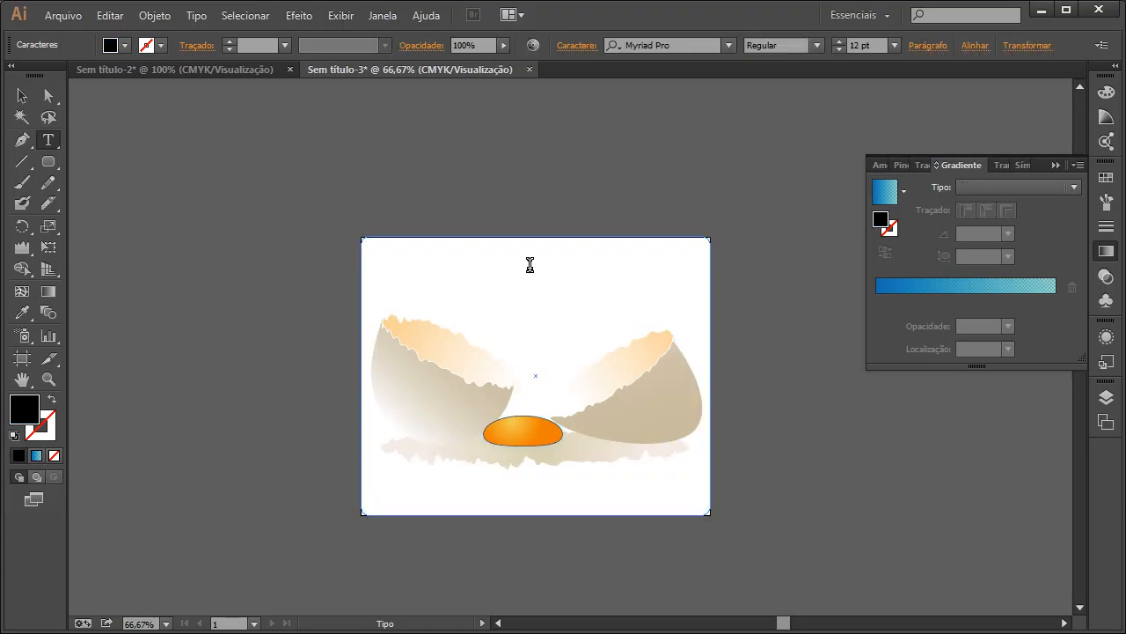
key(ctrl+z)
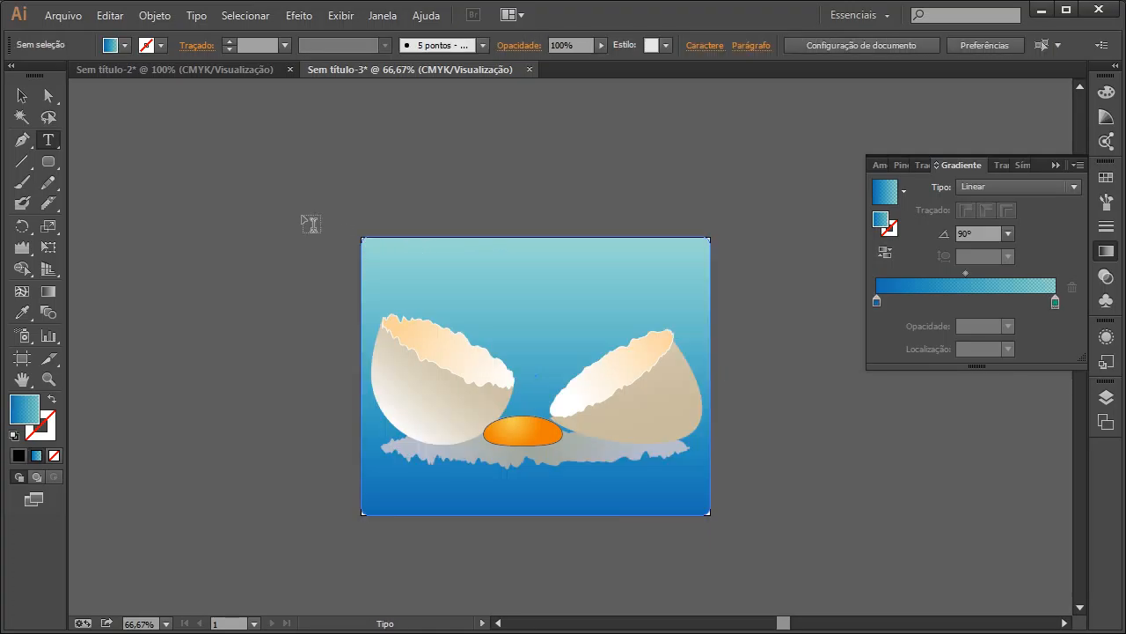
- Add the title "MINHA GRANJA" above the egg at 48 pt, correcting the misspelled first word
click(51, 142)
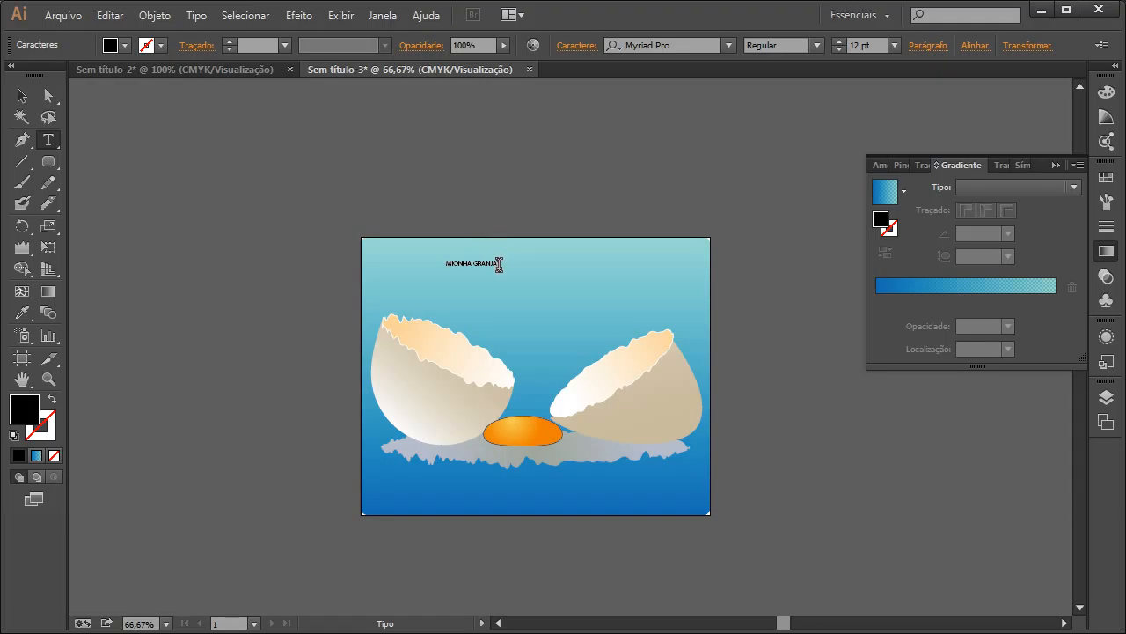
drag(499, 264, 303, 242)
click(894, 45)
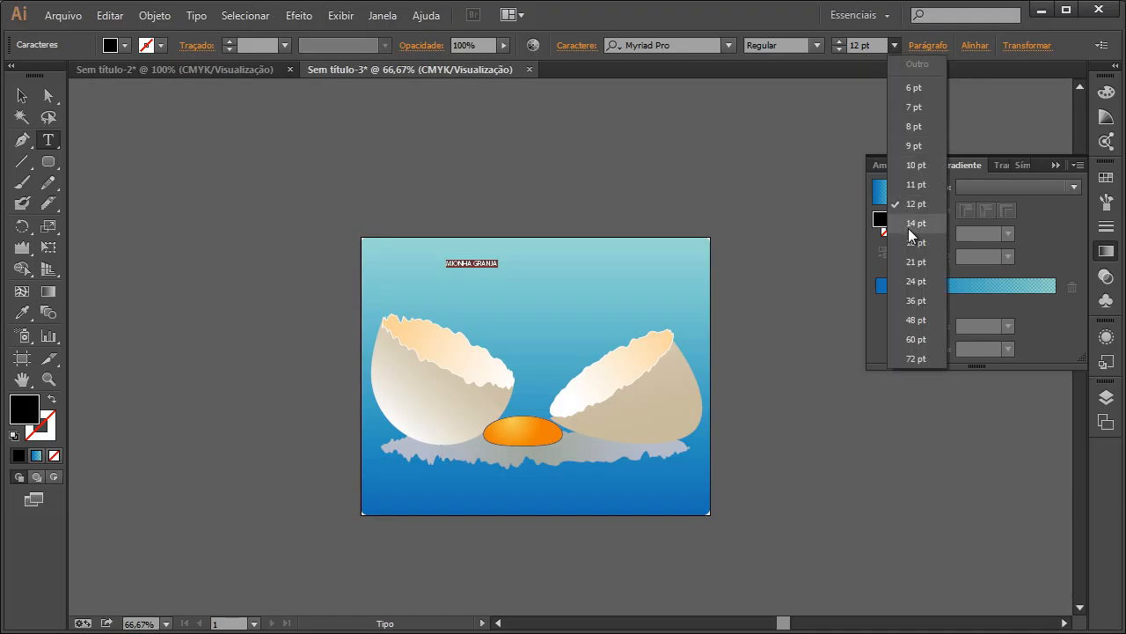
click(921, 303)
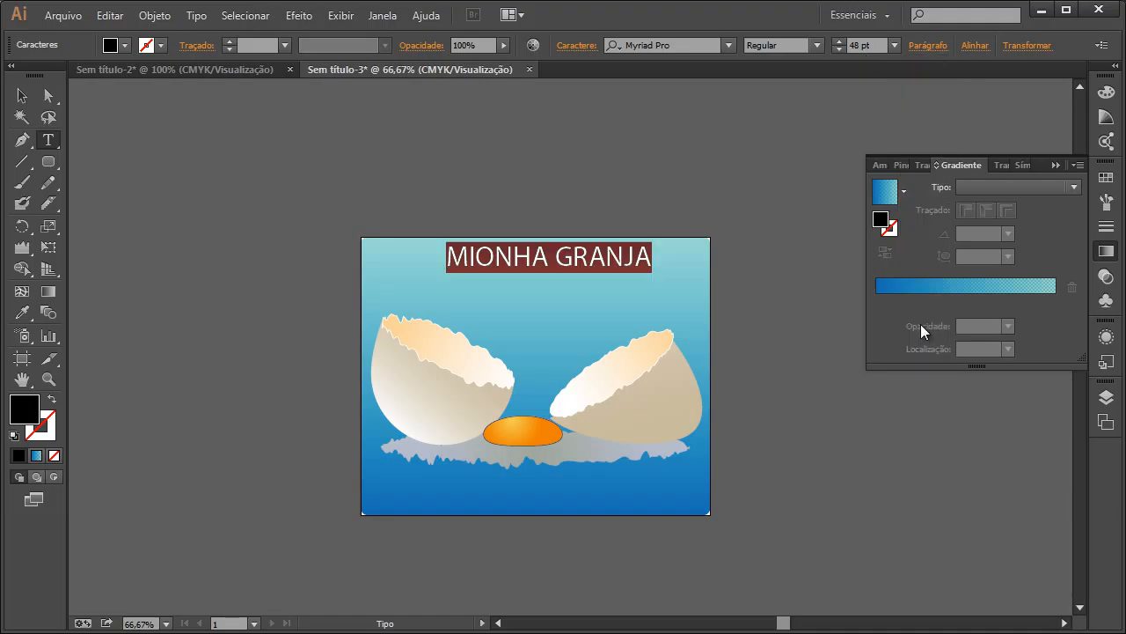
click(474, 260)
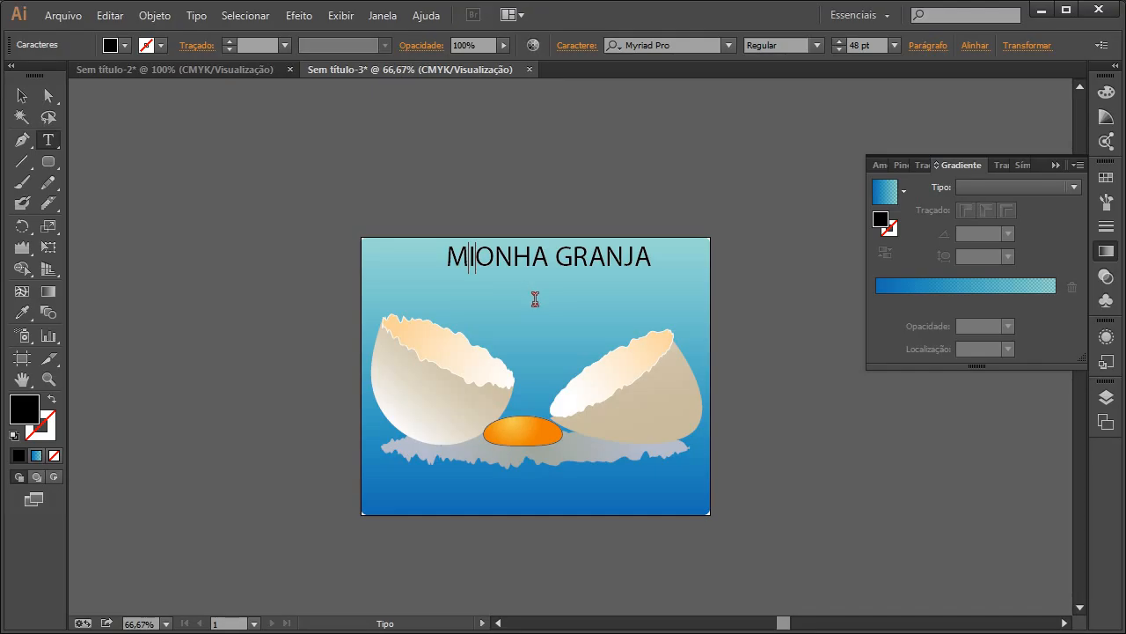
key(Delete)
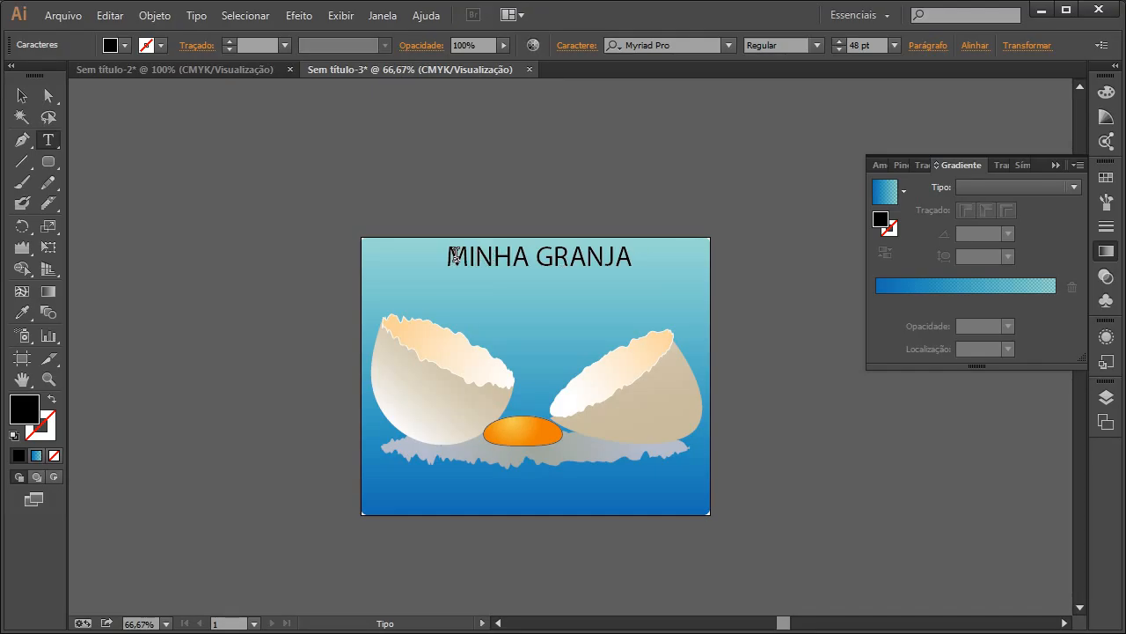
- Change the title's font to Showcard Gothic Regular
drag(448, 256, 656, 264)
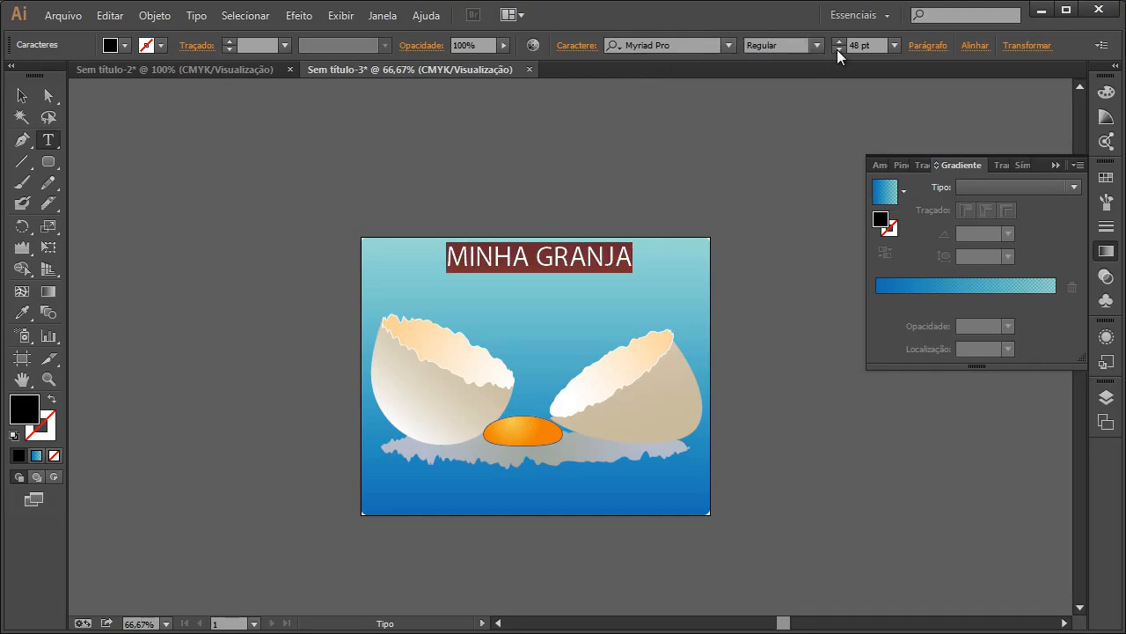
click(728, 45)
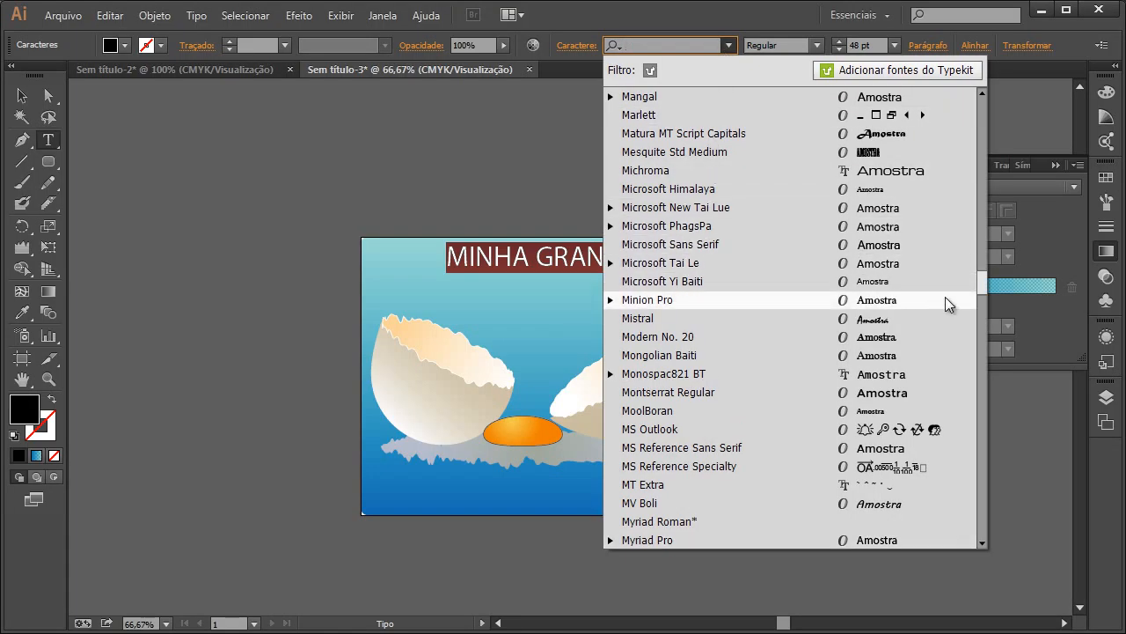
scroll(974, 307, down, 3)
drag(980, 301, 963, 356)
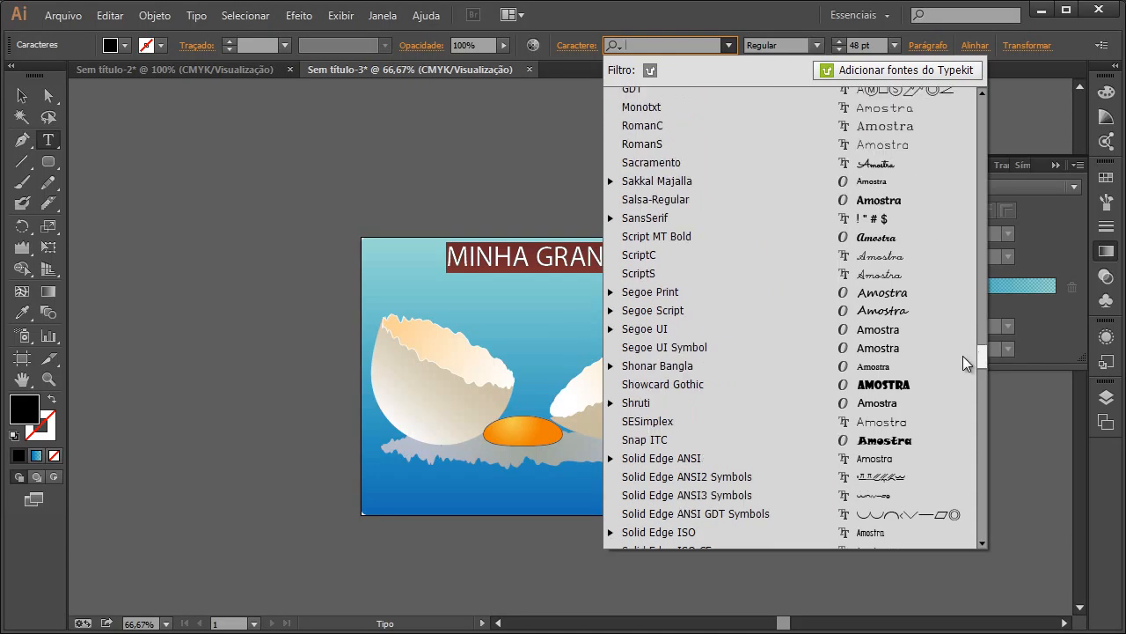
click(686, 385)
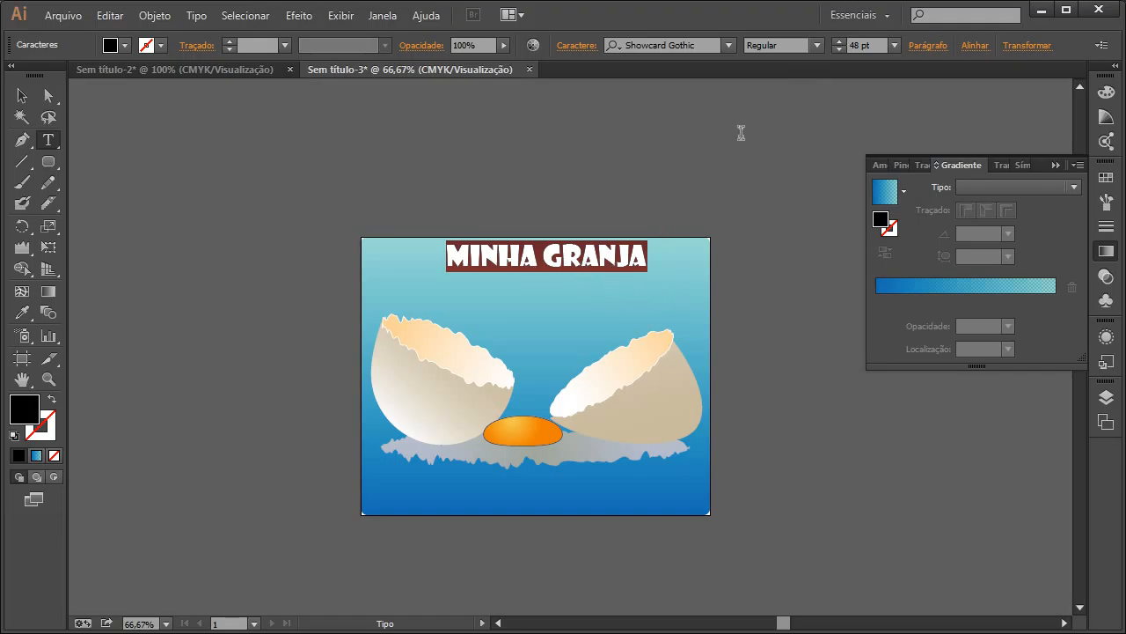
click(817, 47)
click(806, 66)
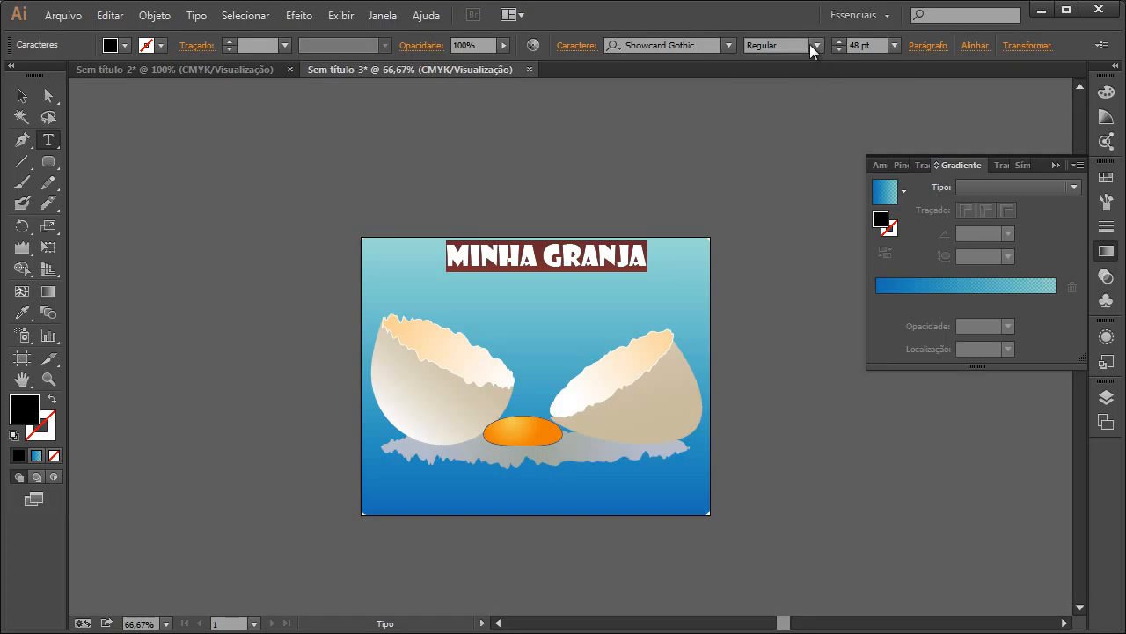
- Enlarge the title to 60 pt and move it down and inward so it sits fully on the background above the shells
click(894, 45)
click(916, 340)
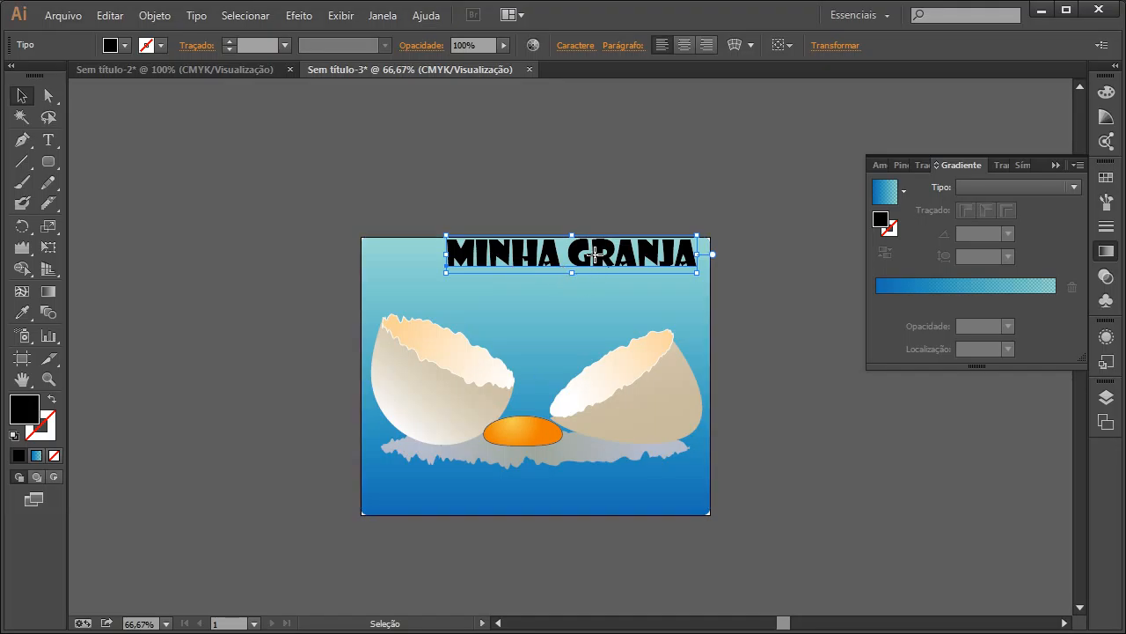
drag(514, 269, 490, 287)
click(755, 229)
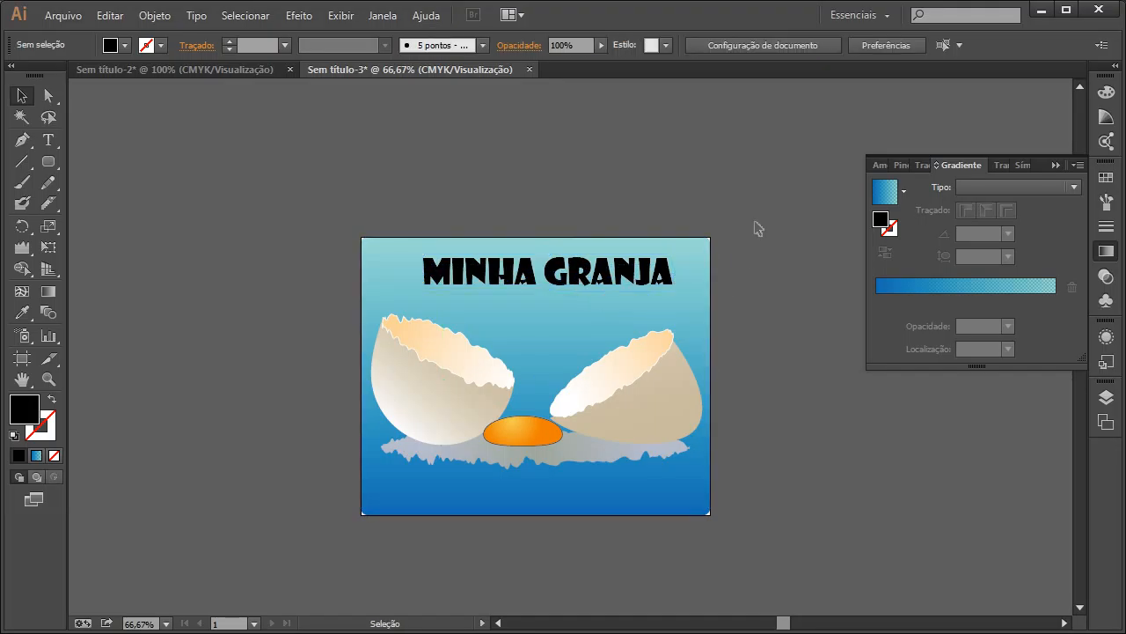
- Fill the title text with solid orange to match the yolk
click(667, 271)
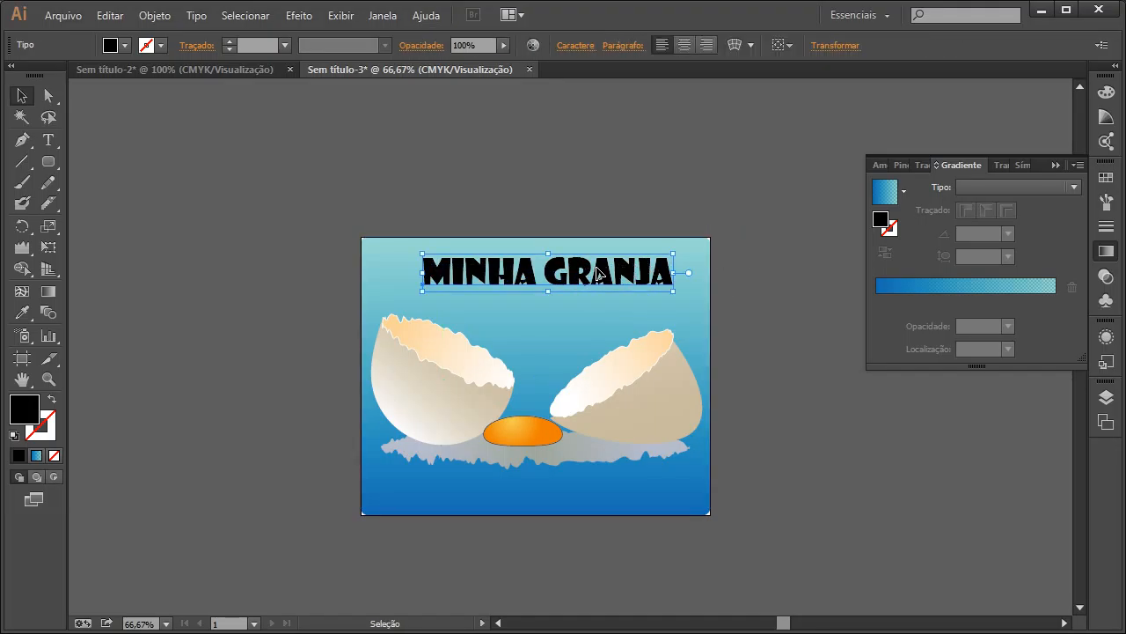
click(162, 49)
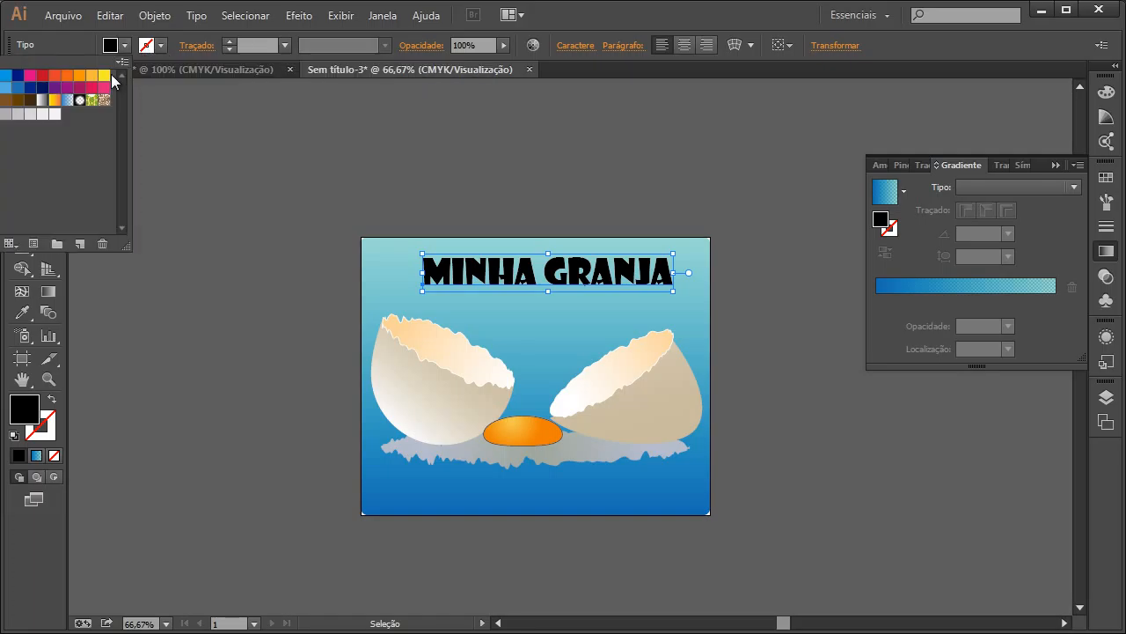
click(104, 100)
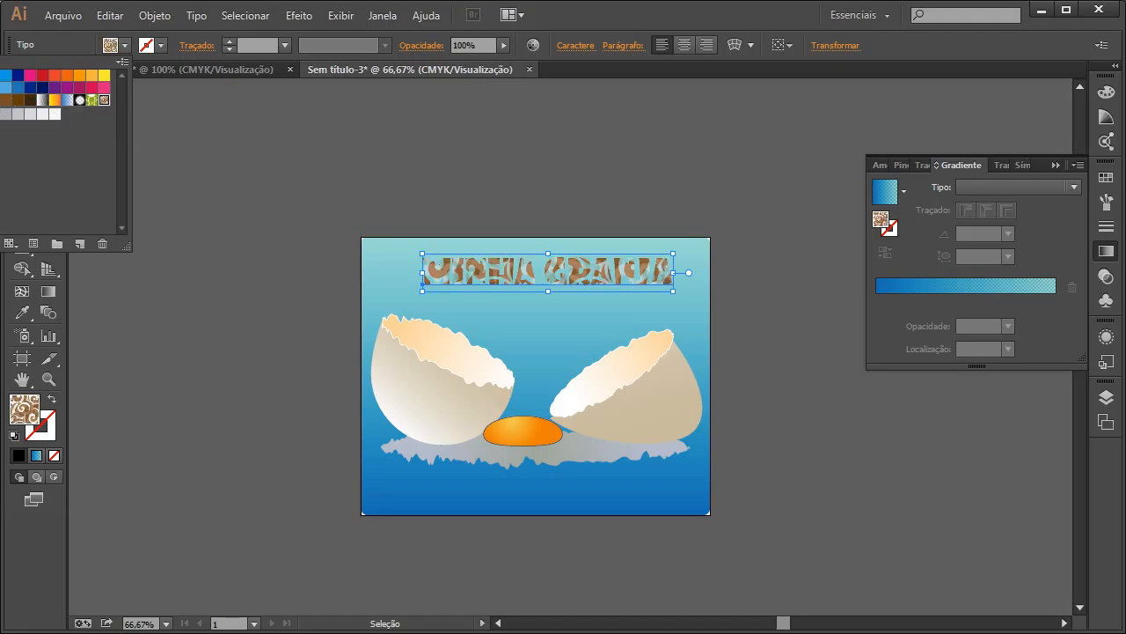
click(5, 113)
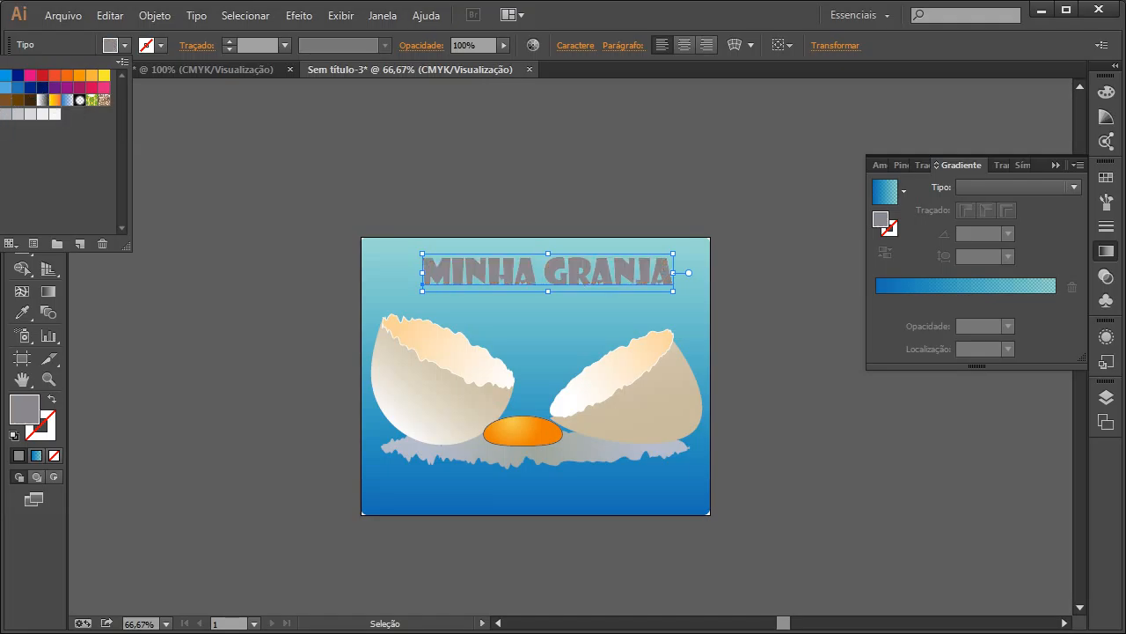
click(42, 100)
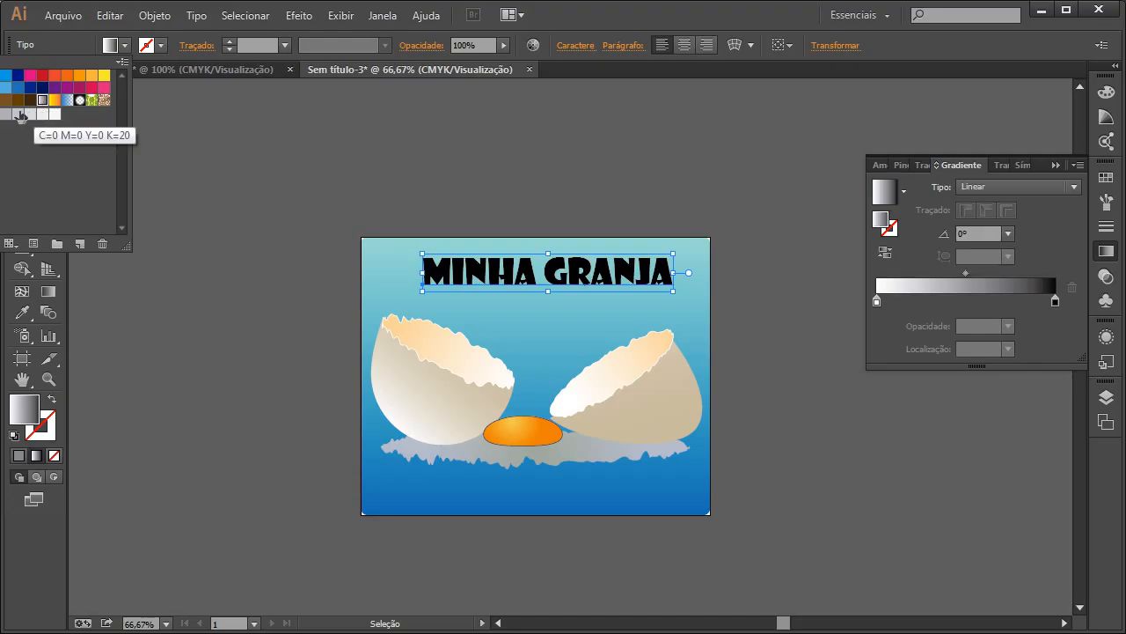
click(6, 113)
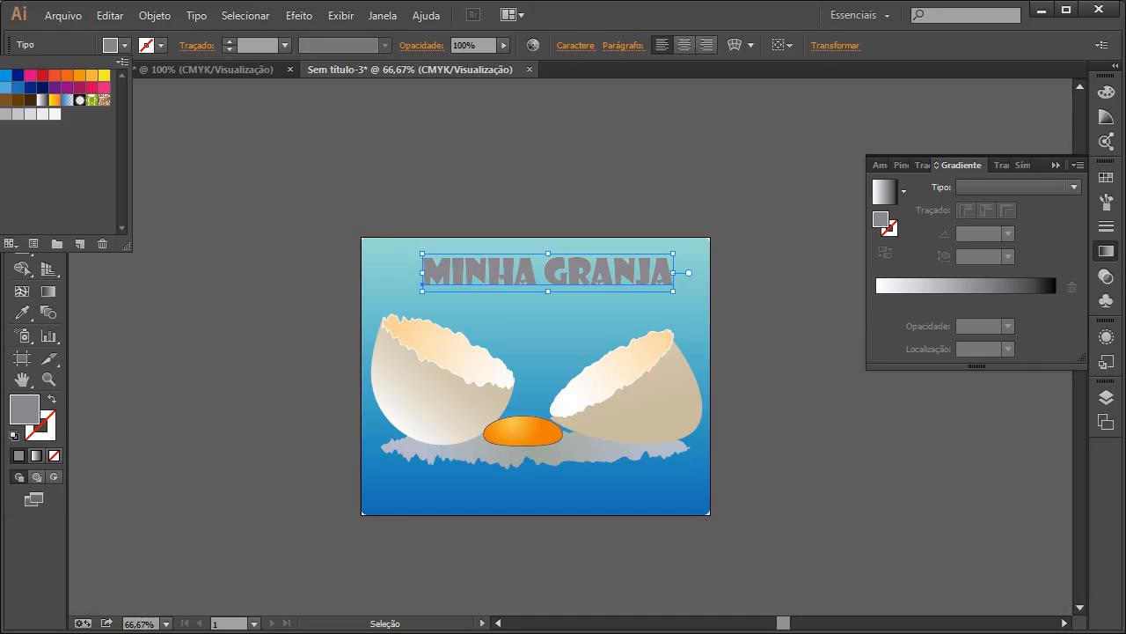
click(1, 126)
click(0, 126)
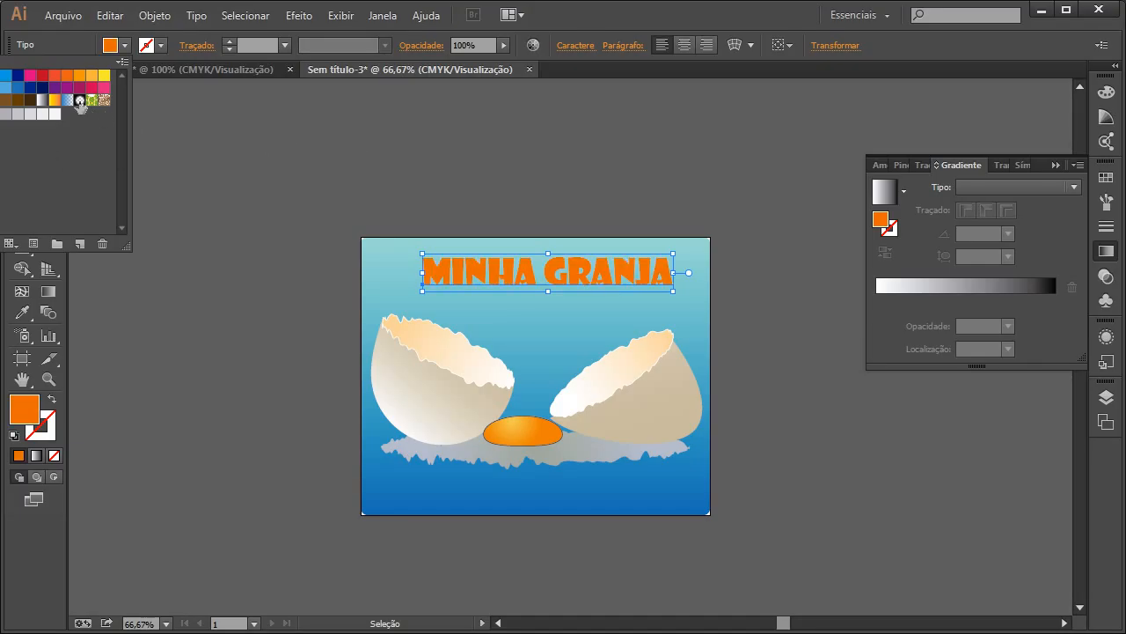
- Give the title text a white 1 pt outline and deselect it
click(162, 47)
click(162, 47)
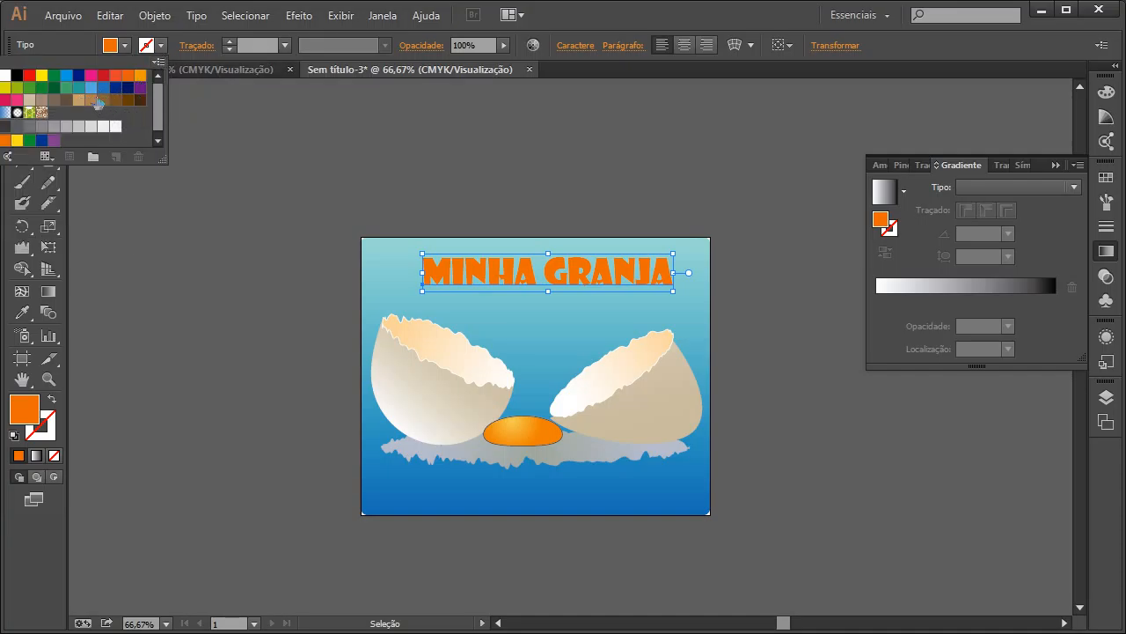
click(5, 75)
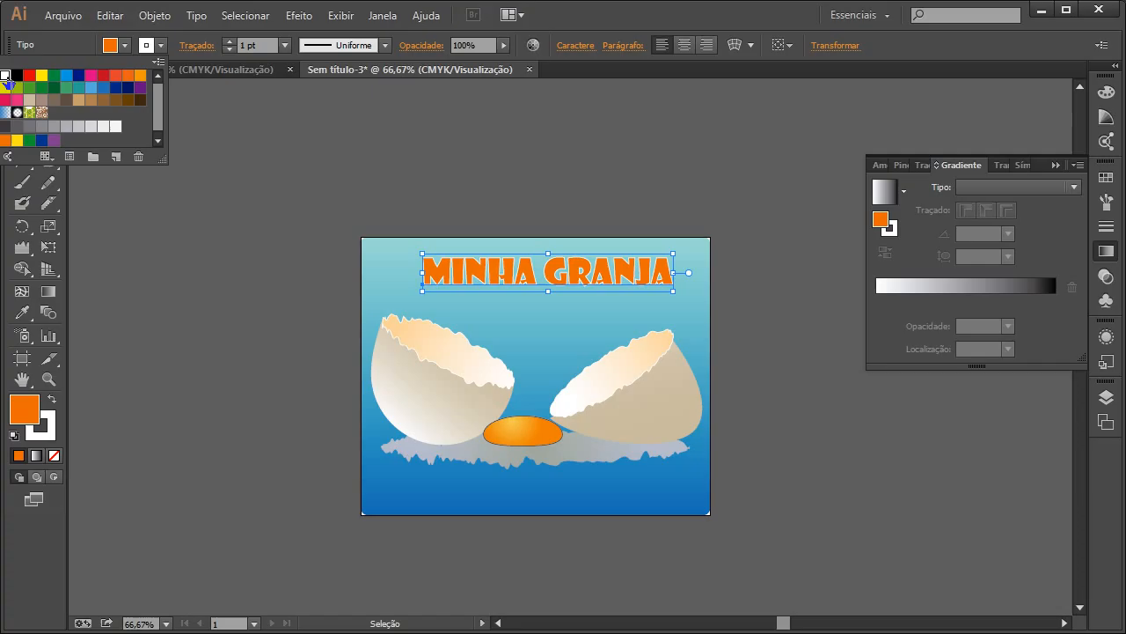
click(232, 132)
click(513, 221)
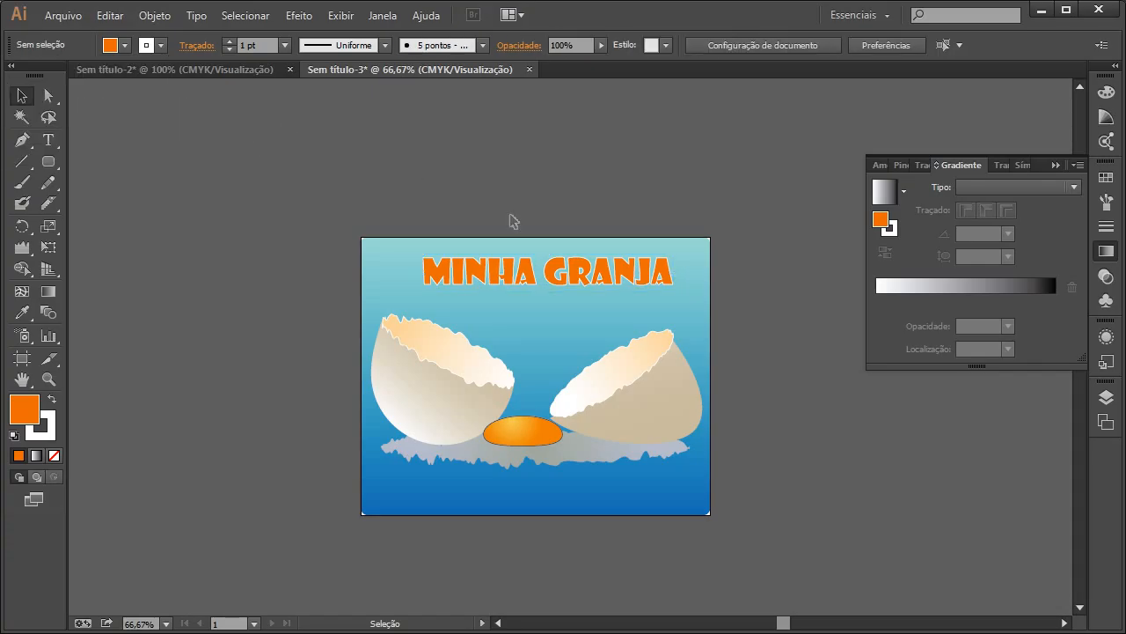
- Draw two straight horizontal white lines, one just above the word MINHA and one just below GRANJA
click(22, 162)
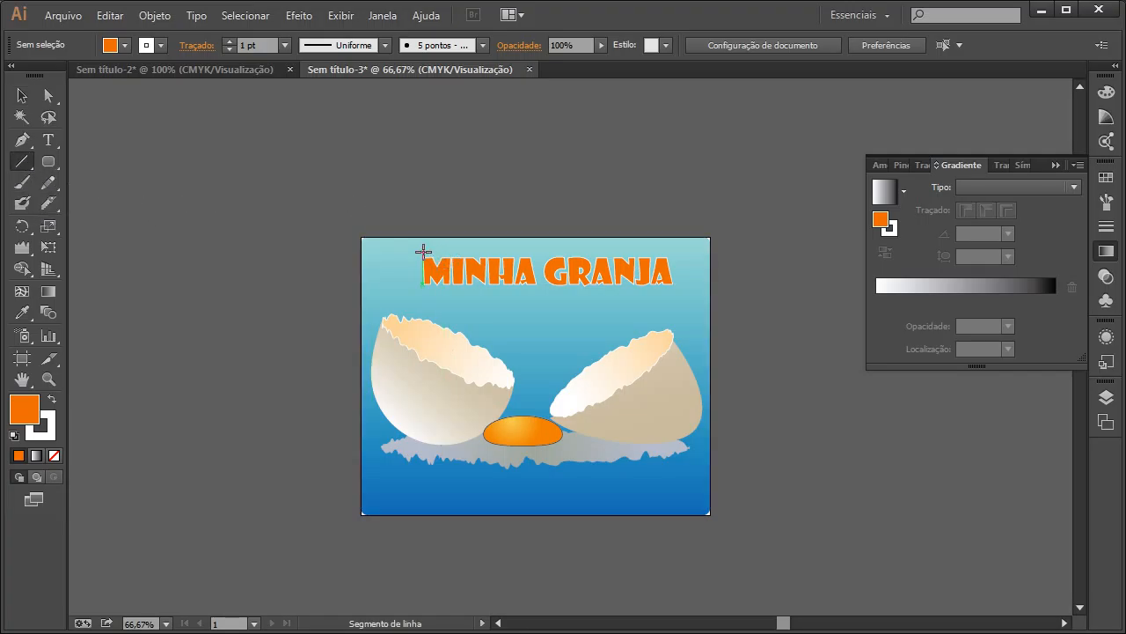
drag(423, 253, 535, 251)
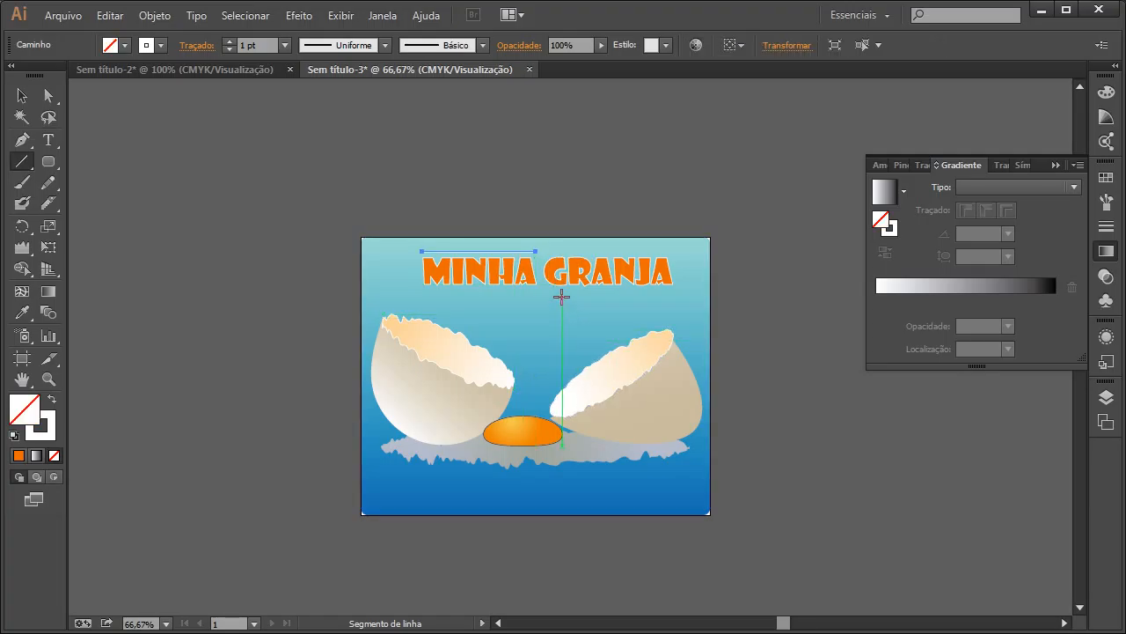
drag(550, 287, 669, 288)
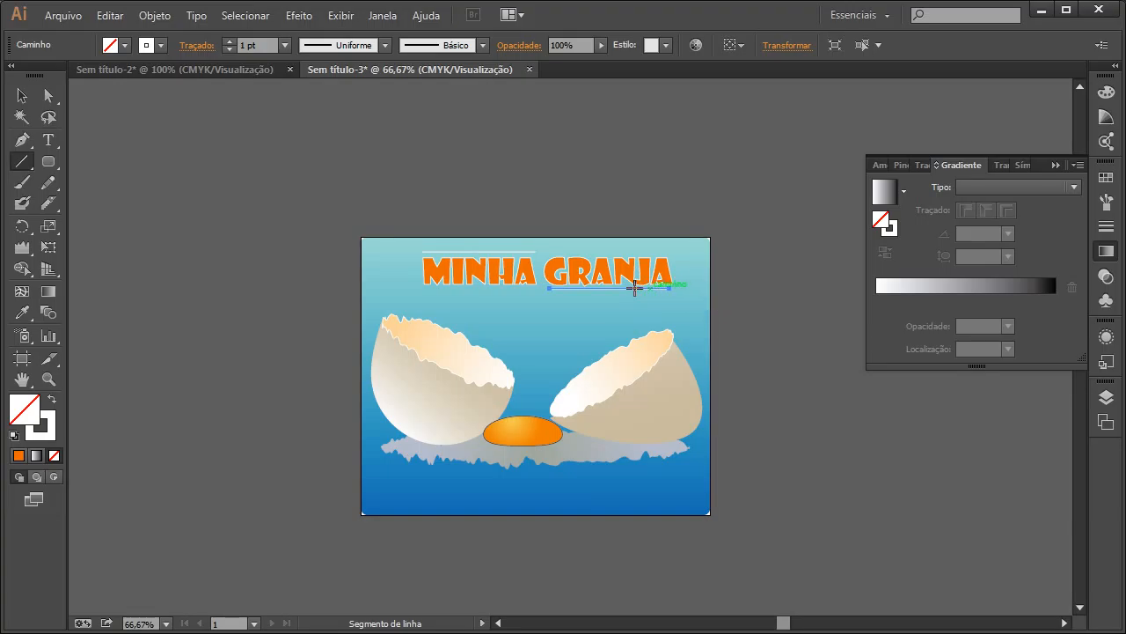
- Give both title lines a 5 pt stroke with the tapered variable width profile Perfil de largura 5, and deselect them
click(21, 95)
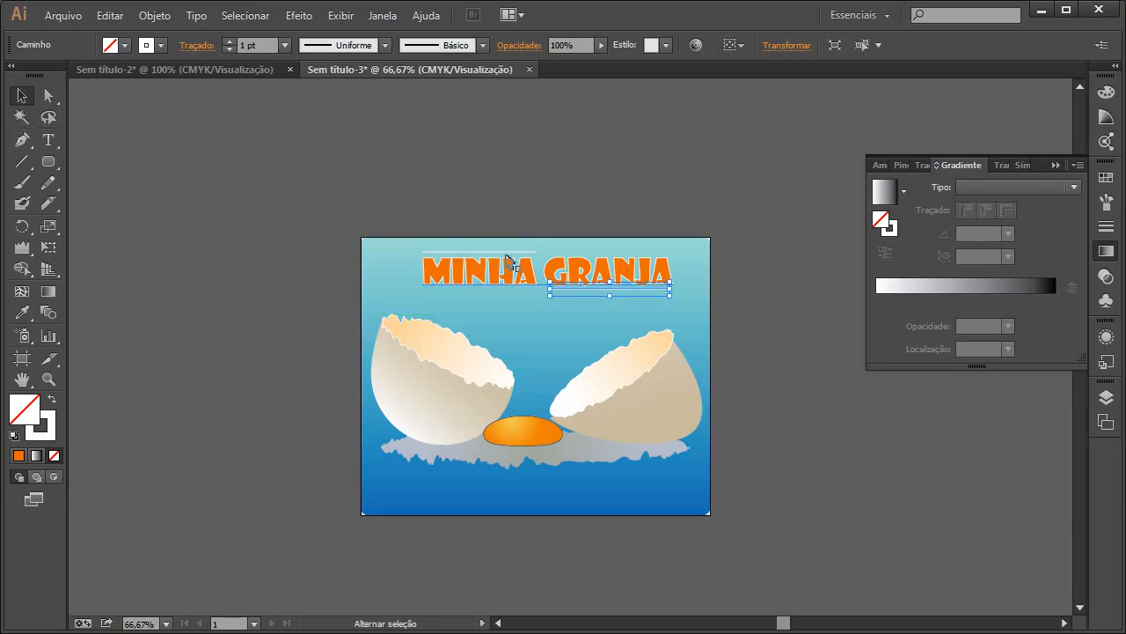
shift+click(513, 259)
click(285, 47)
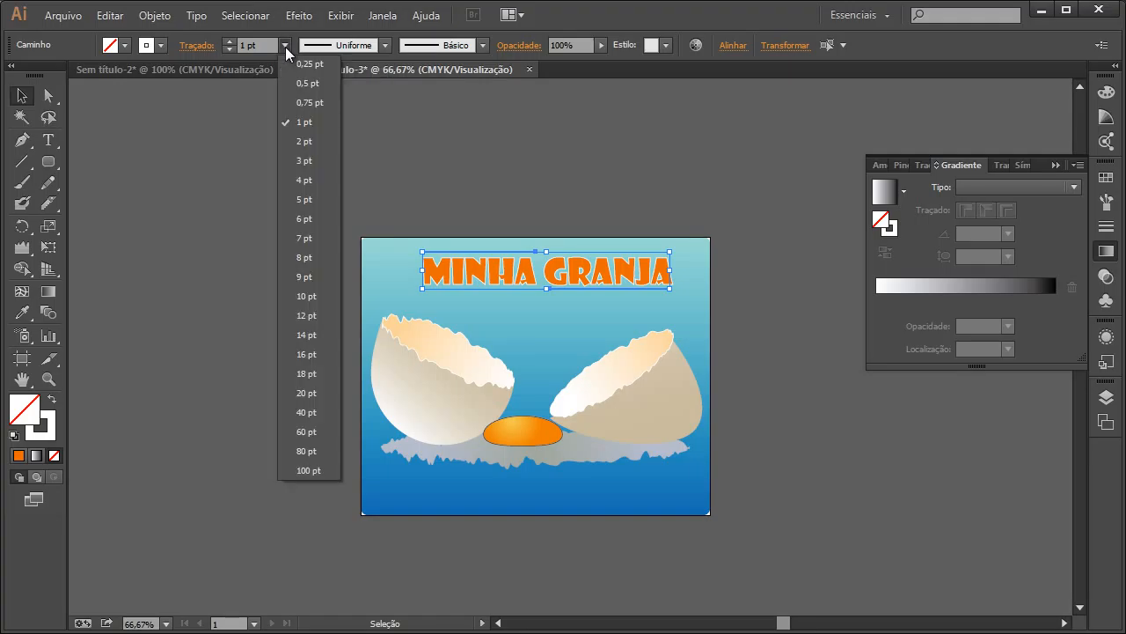
click(301, 182)
click(285, 46)
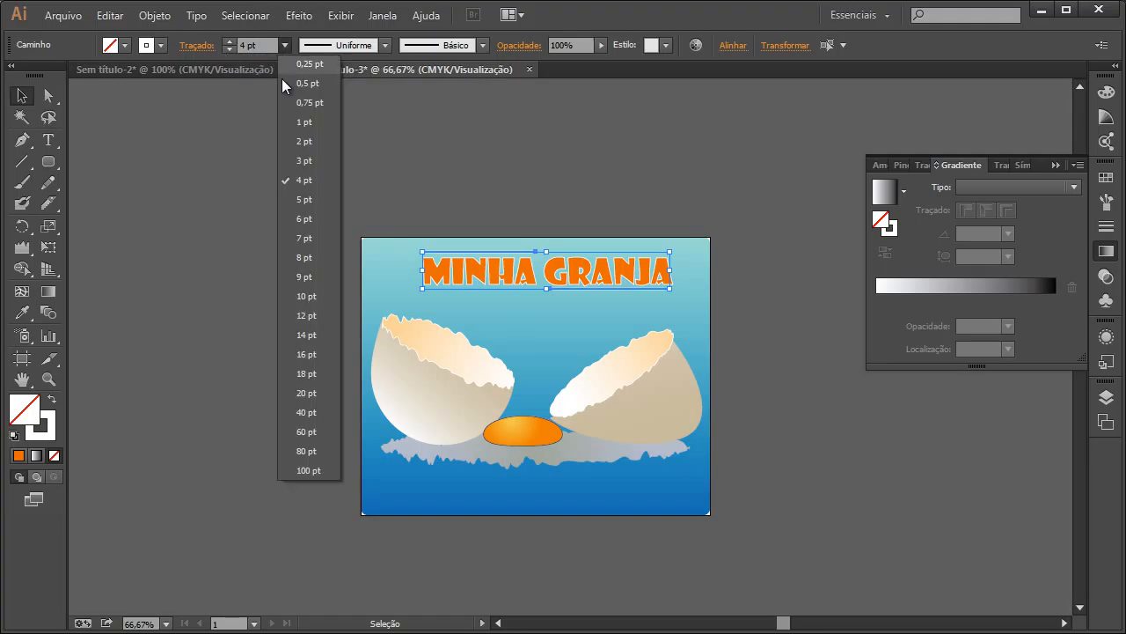
click(306, 213)
click(386, 45)
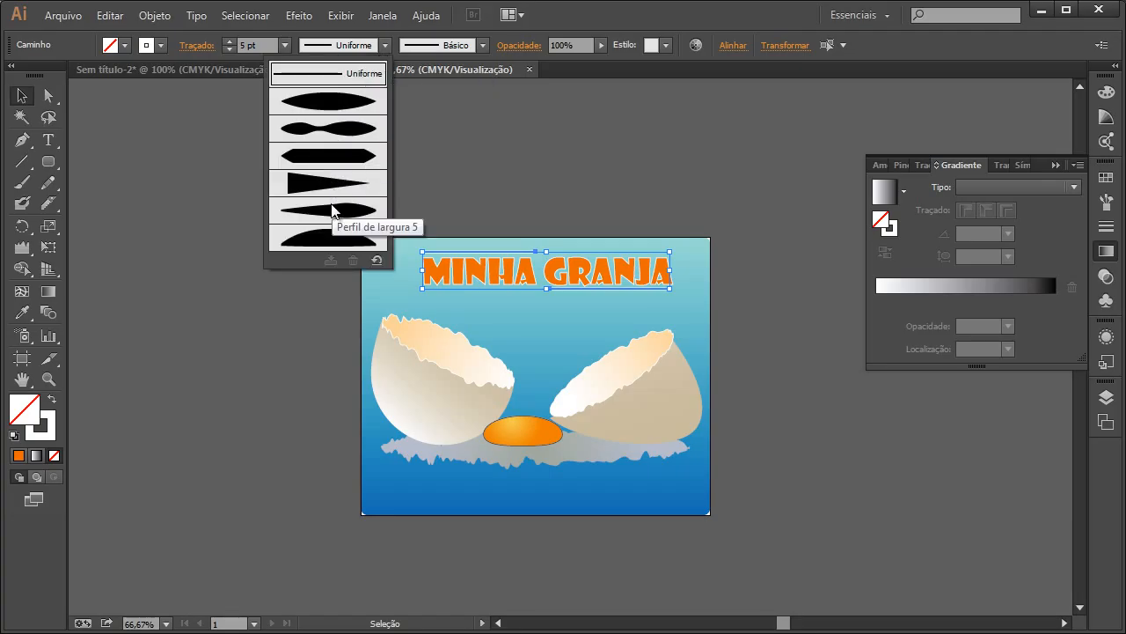
click(334, 211)
click(434, 176)
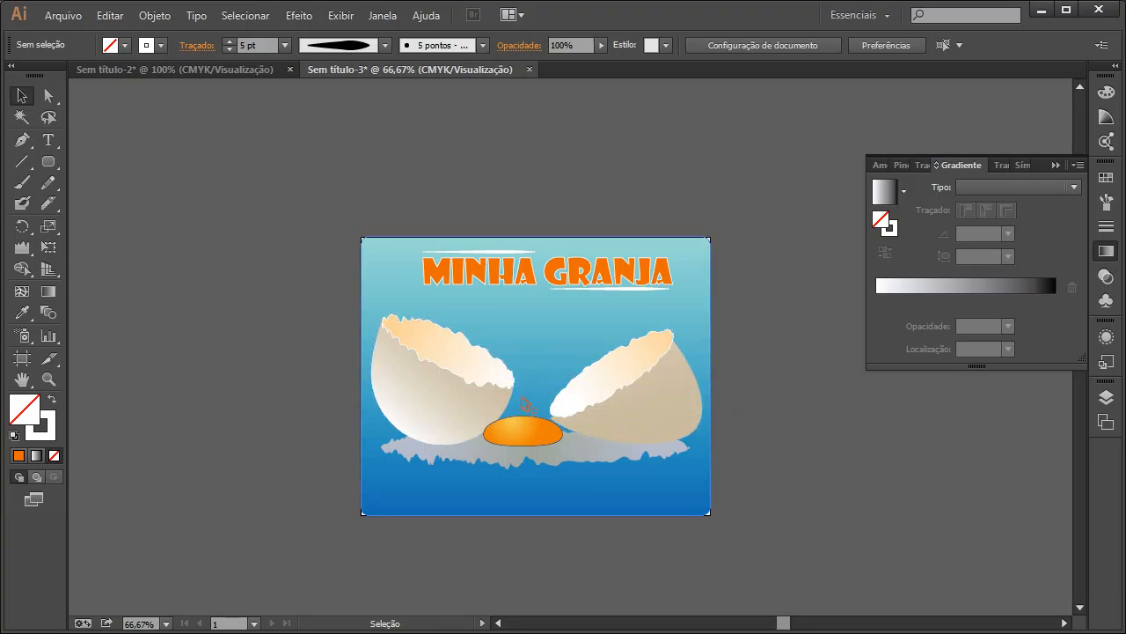
- Remove the black outline from the egg yolk and deselect it
key(a)
key(ctrl+plus)
key(ctrl+plus)
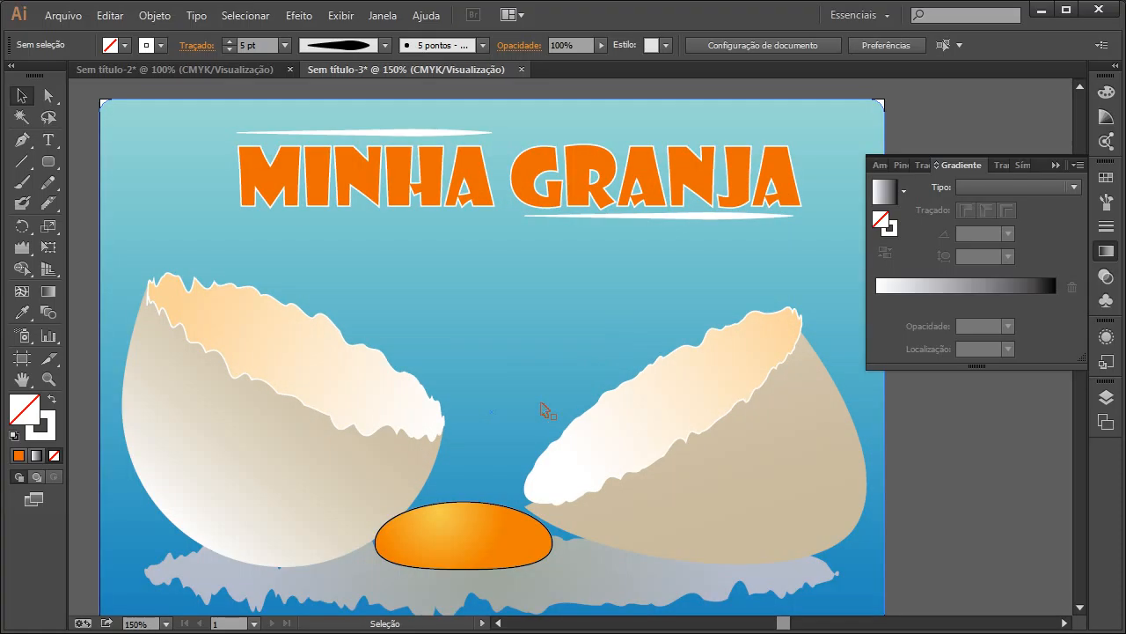
scroll(695, 378, right, 2)
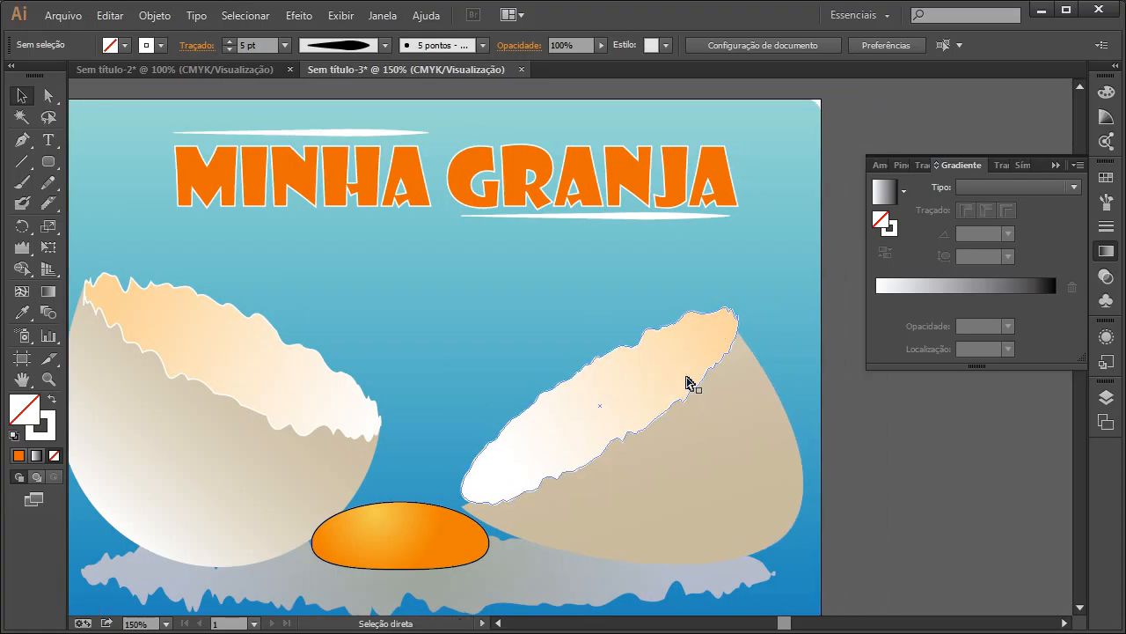
key(ctrl+minus)
key(v)
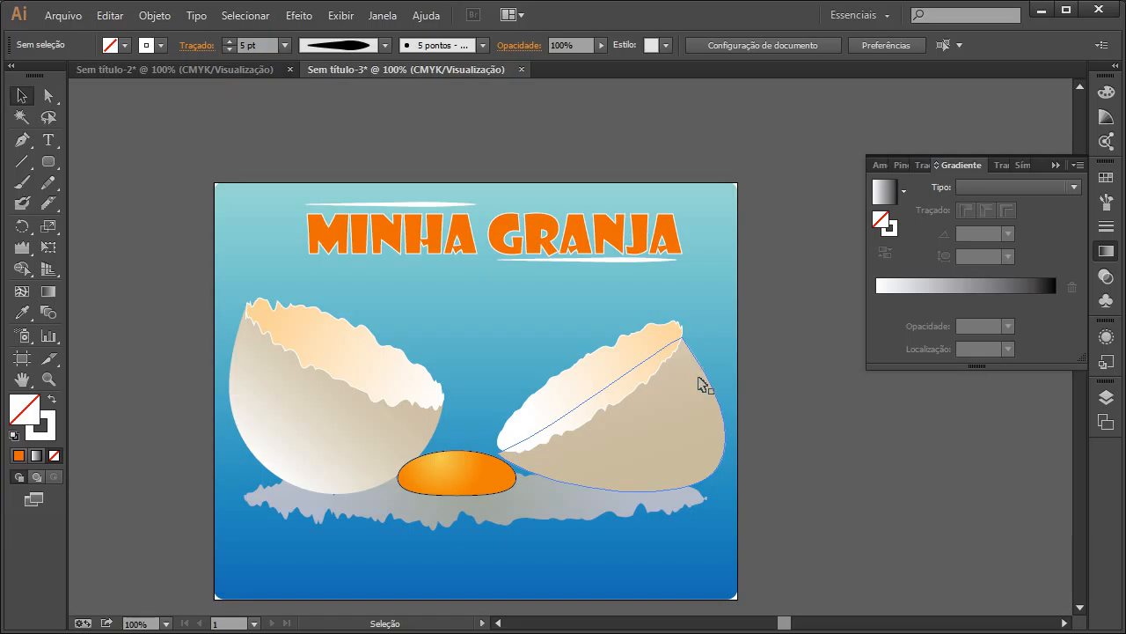
click(480, 473)
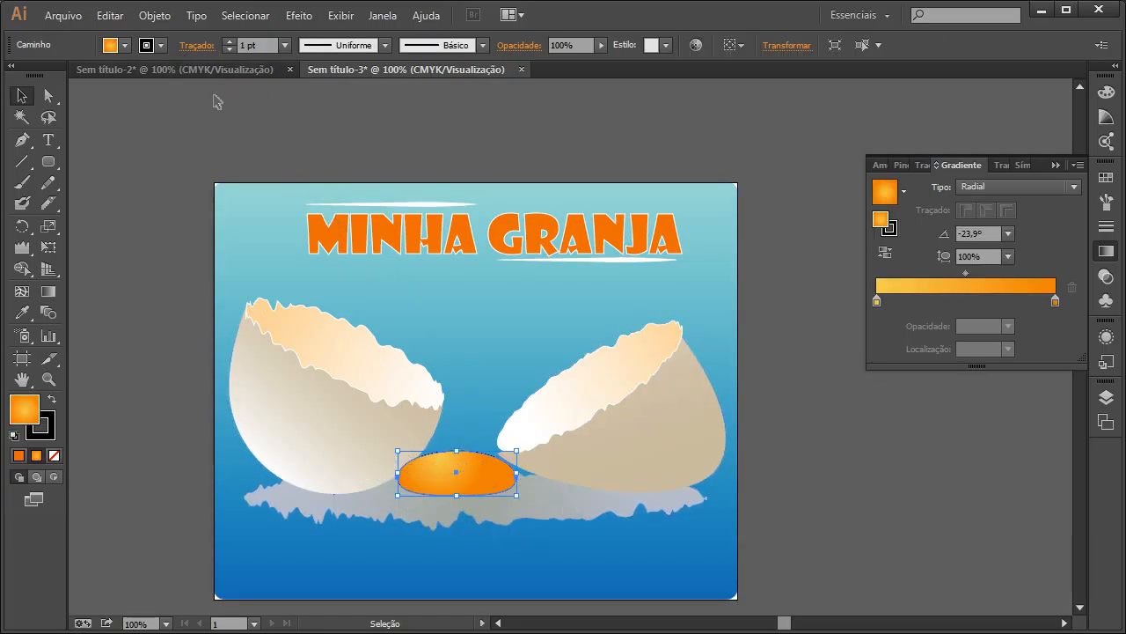
click(160, 46)
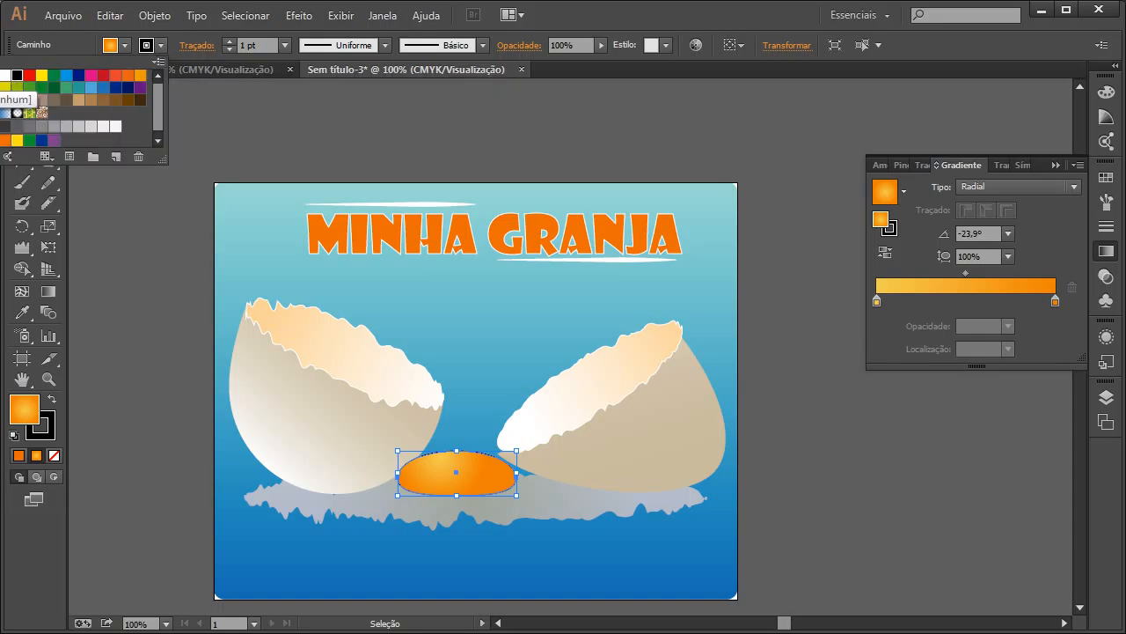
click(5, 74)
click(299, 125)
click(304, 126)
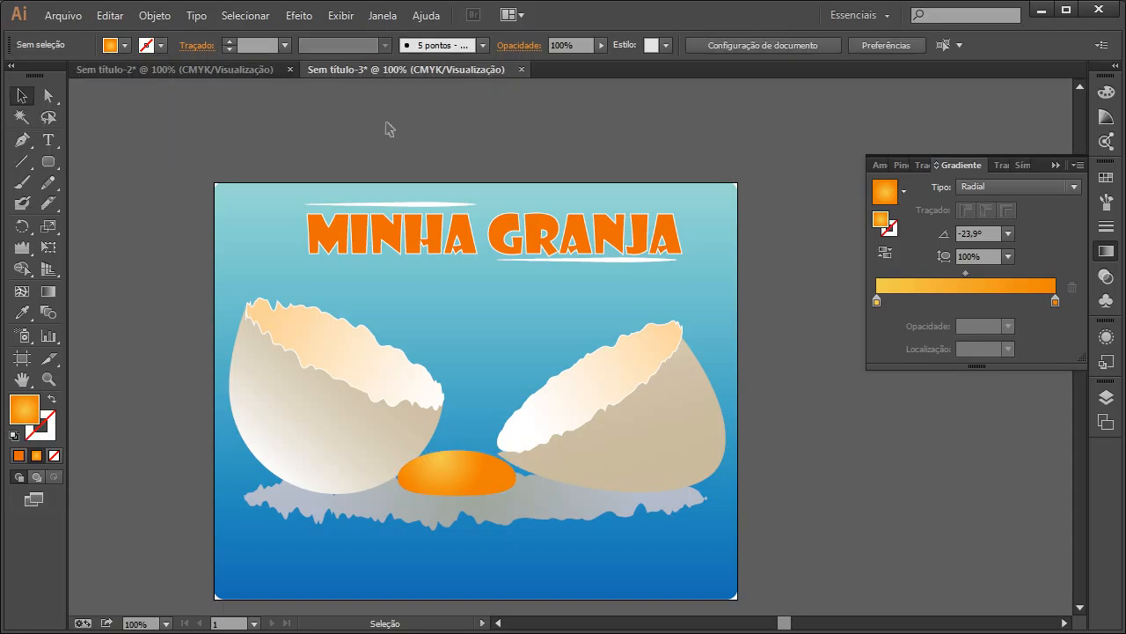
- Apply a Radial Blur (Desfoque Radial) with intensity 3 to the yolk and deselect it
click(626, 435)
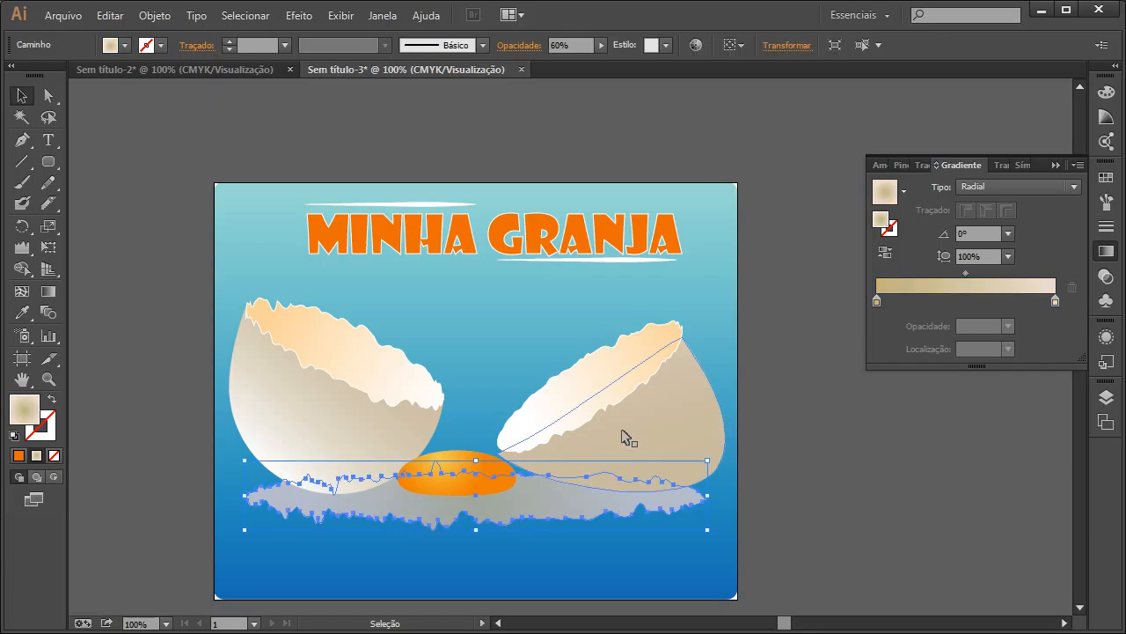
click(751, 356)
click(478, 481)
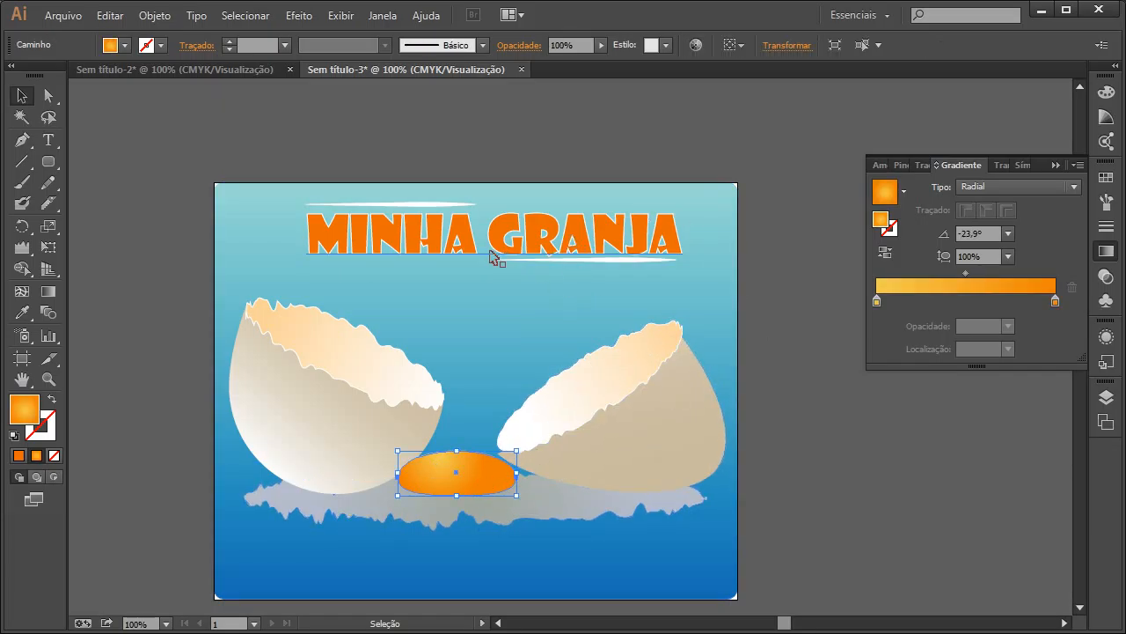
click(300, 19)
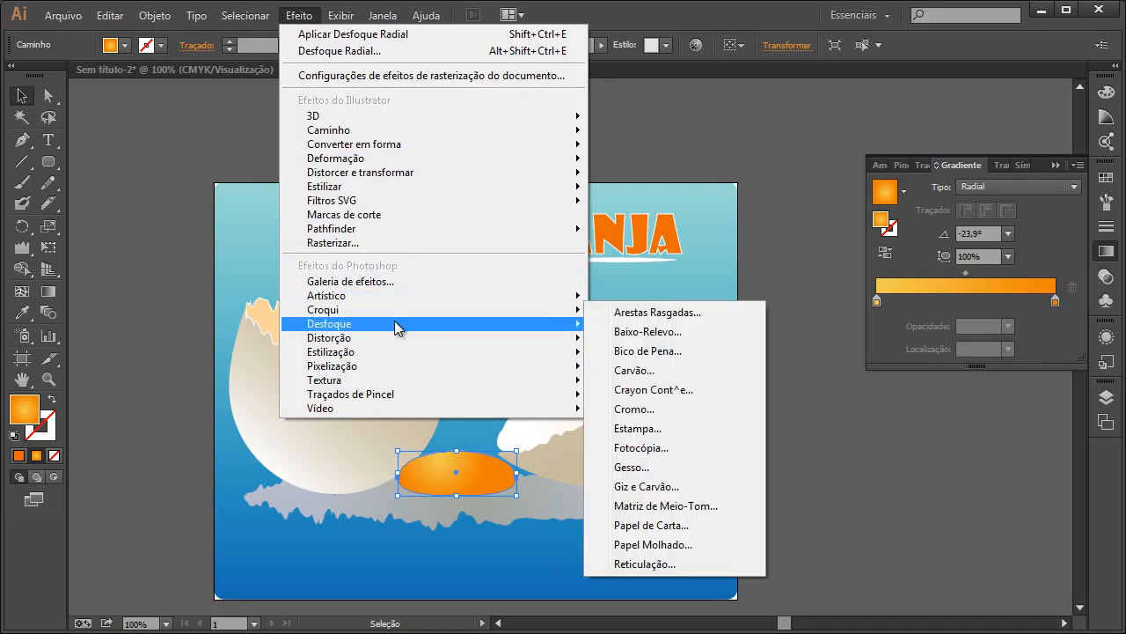
mouse_move(396, 323)
click(662, 364)
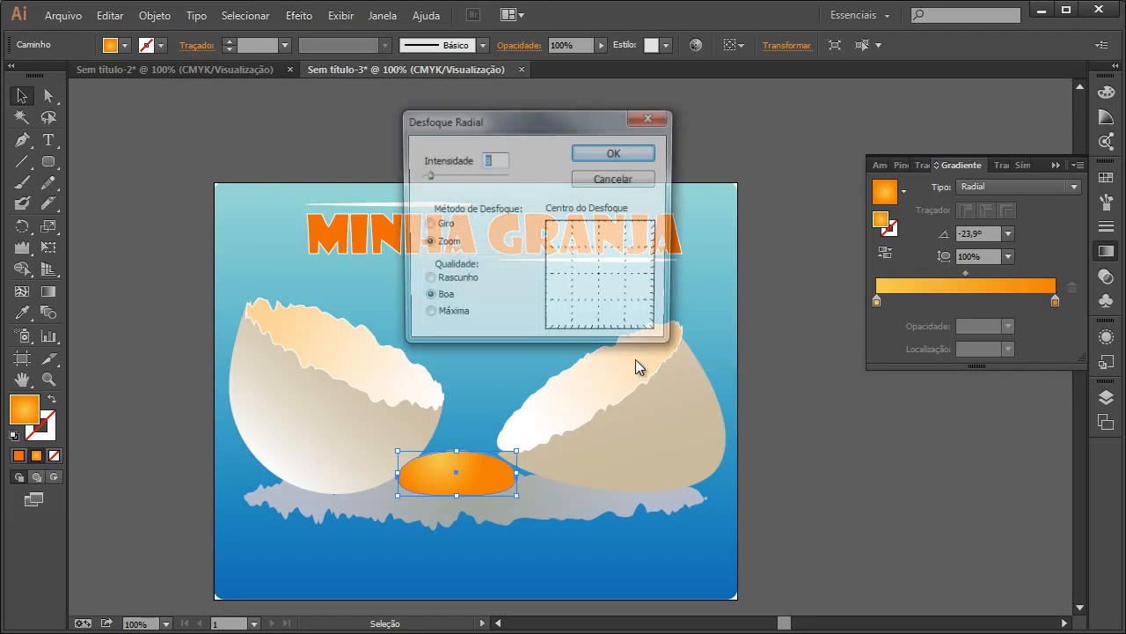
drag(428, 176, 424, 176)
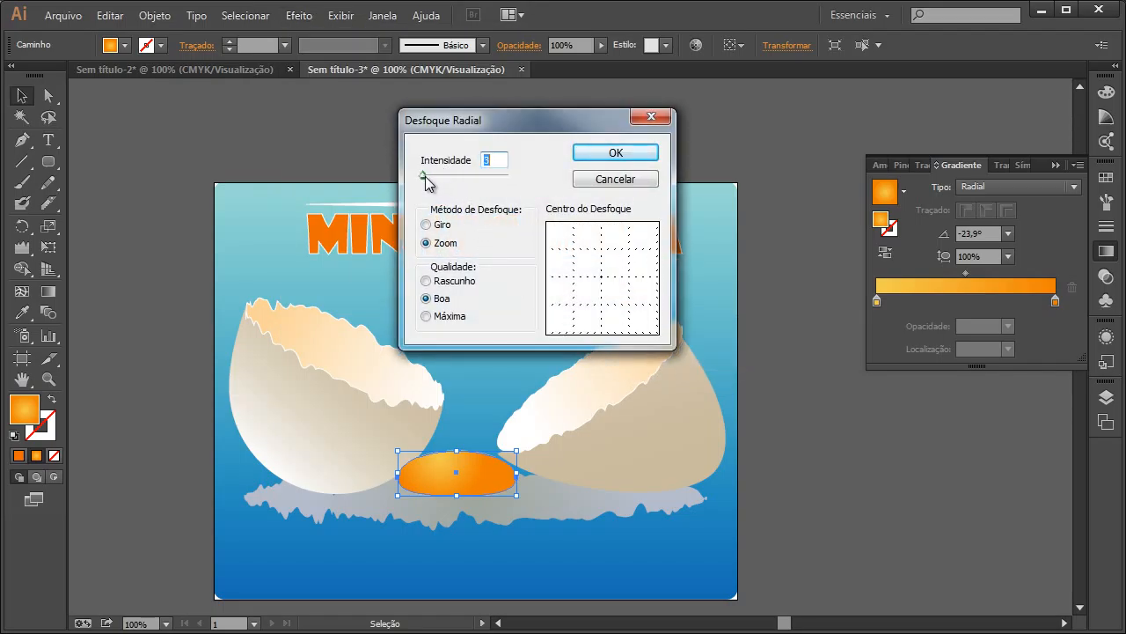
click(616, 152)
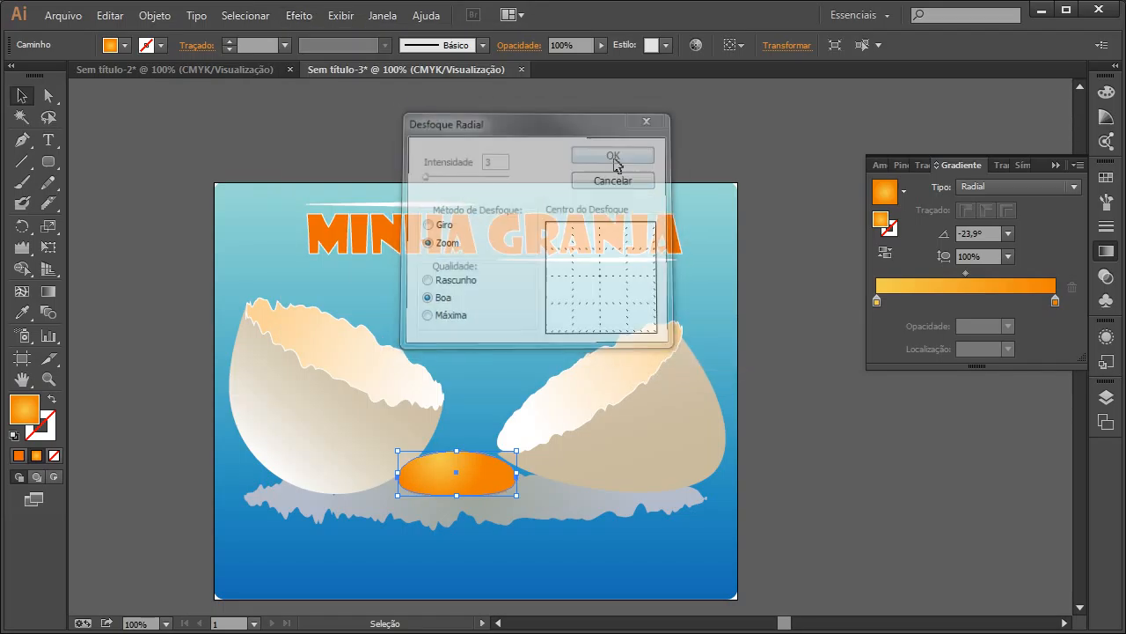
click(797, 423)
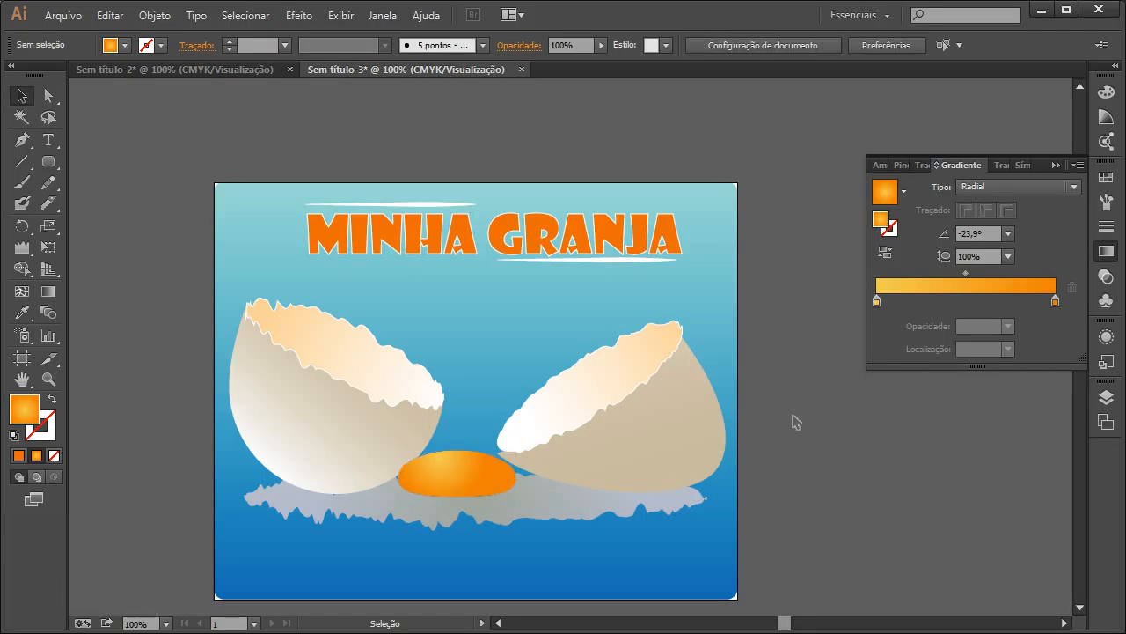
- Apply a Radial Blur (Desfoque Radial) with intensity 10 to the egg-white puddle and deselect it
click(531, 493)
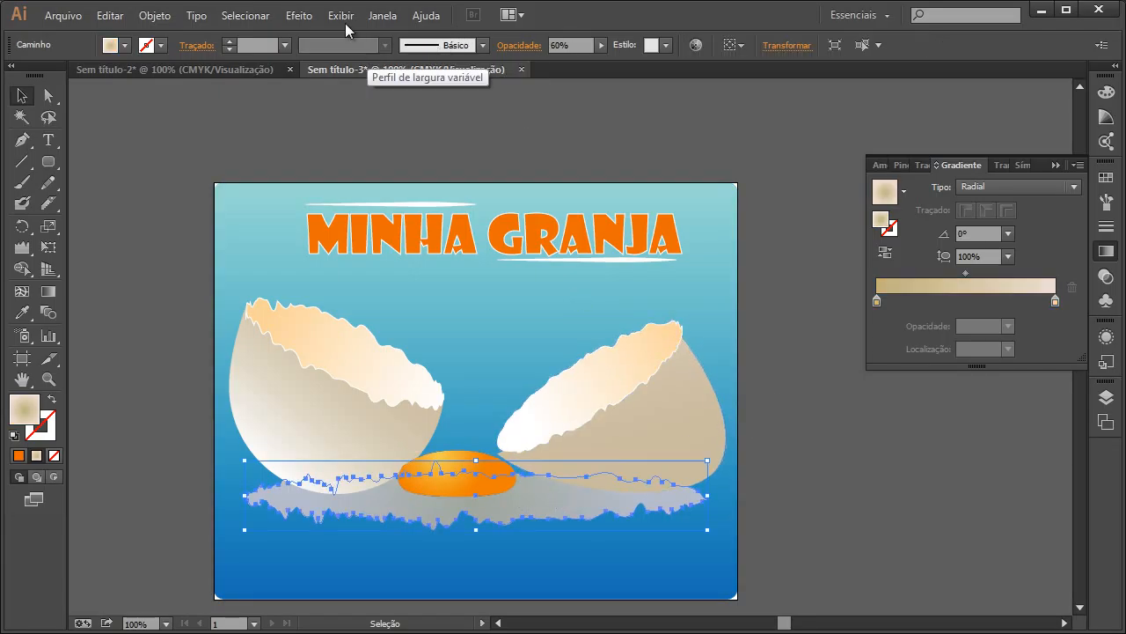
click(299, 15)
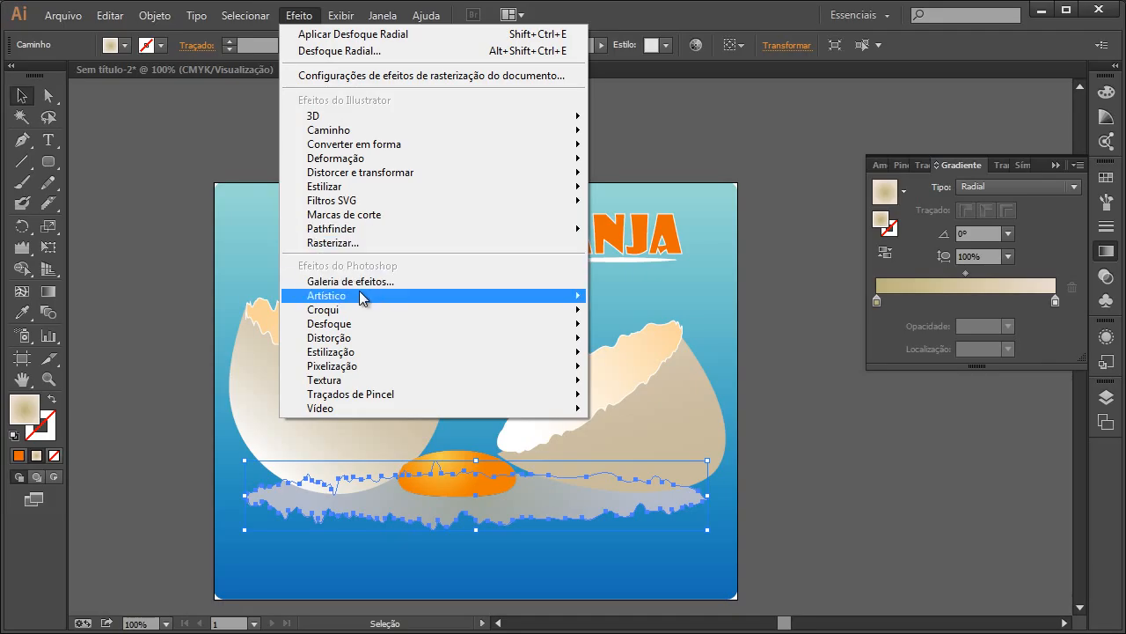
mouse_move(360, 327)
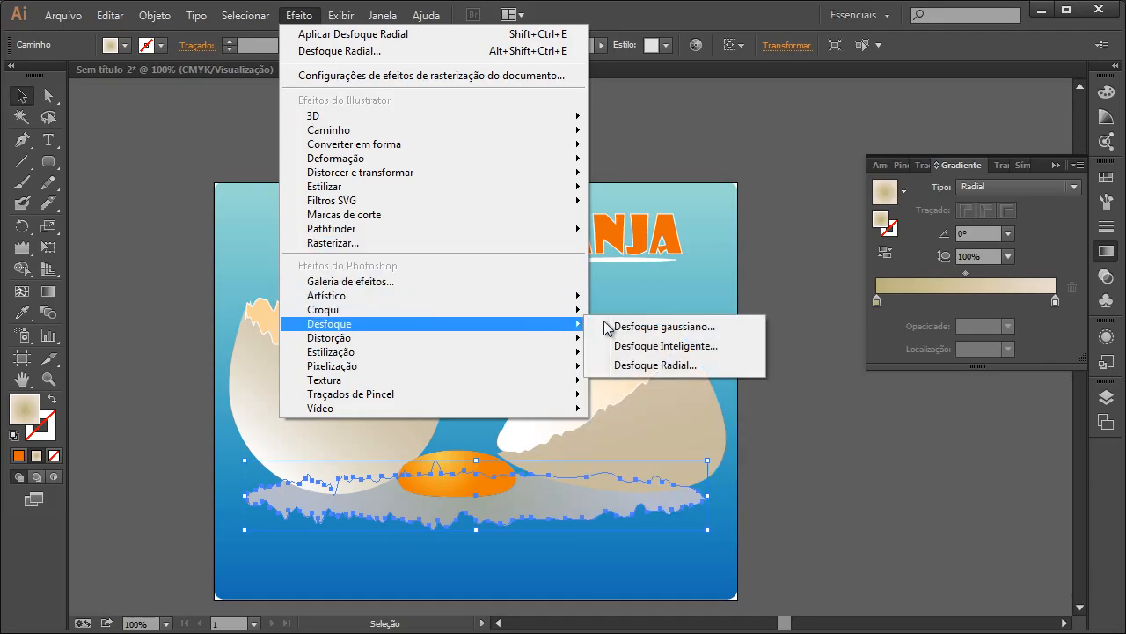
click(669, 364)
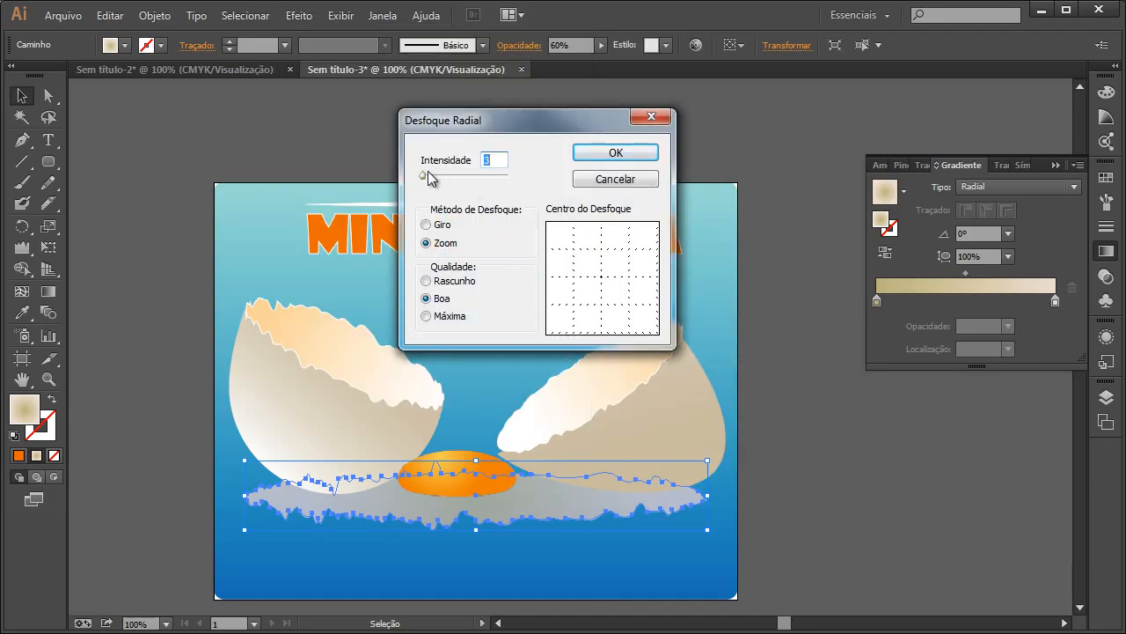
drag(423, 176, 429, 176)
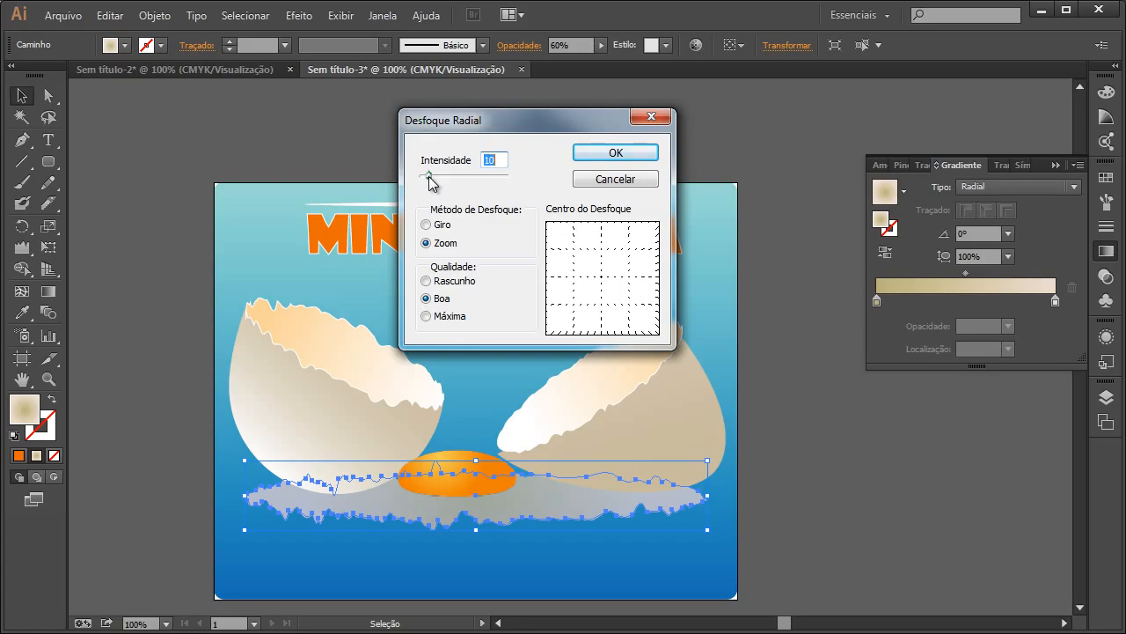
click(635, 155)
click(799, 299)
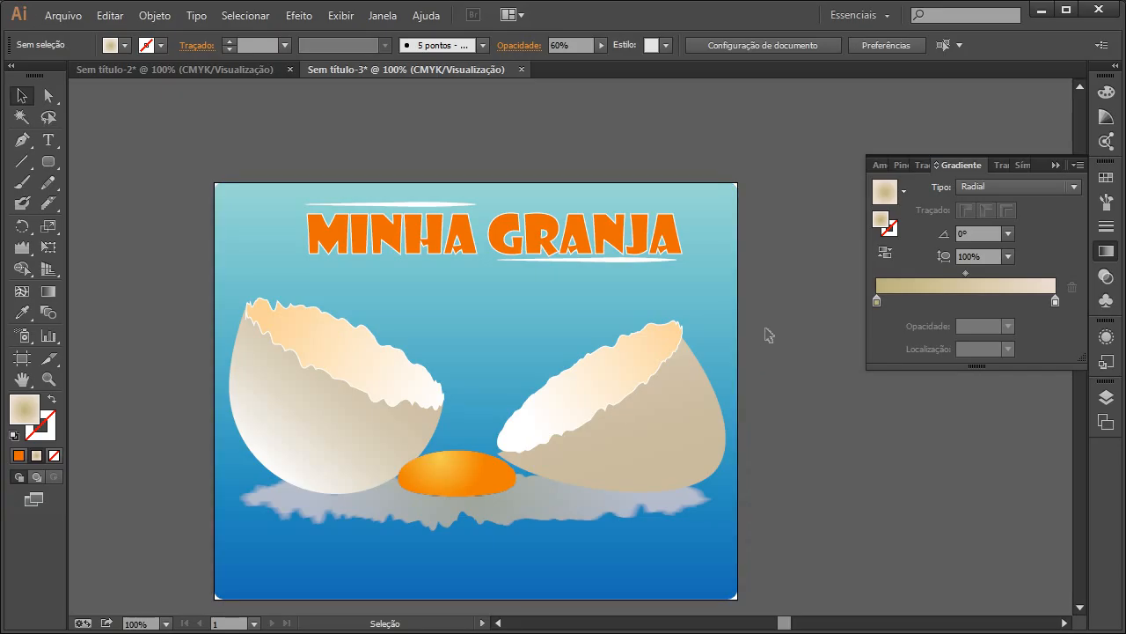
- Nudge the jagged inner opening of the right eggshell slightly left and down to fit the shell, and deselect it
click(528, 438)
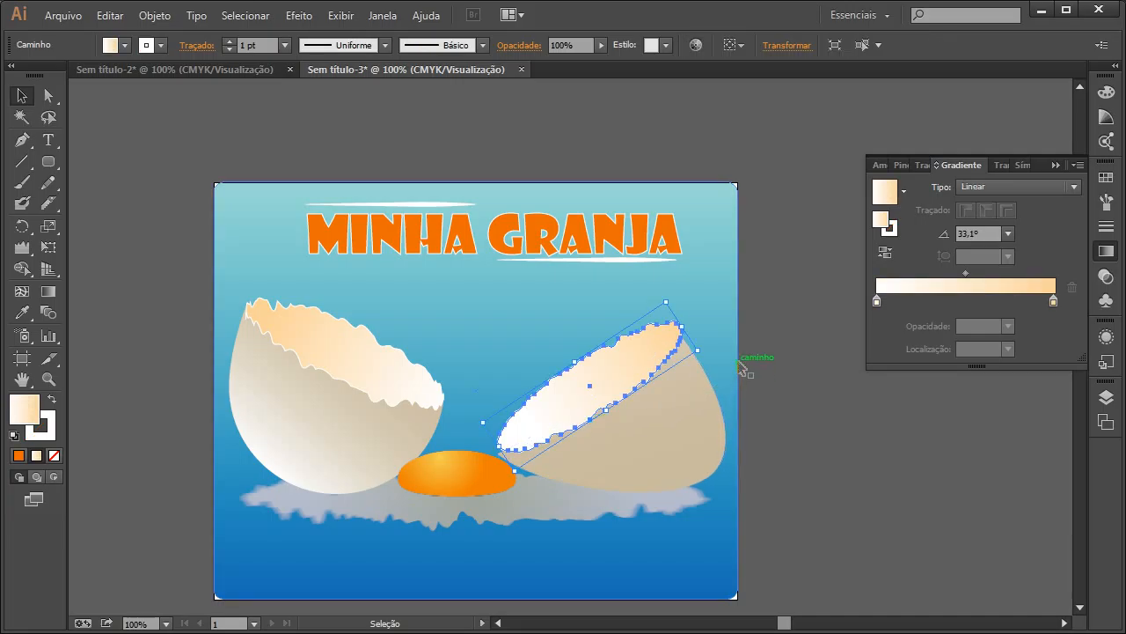
key(Left)
key(Left)
key(Left)
key(Left)
key(Down)
key(Down)
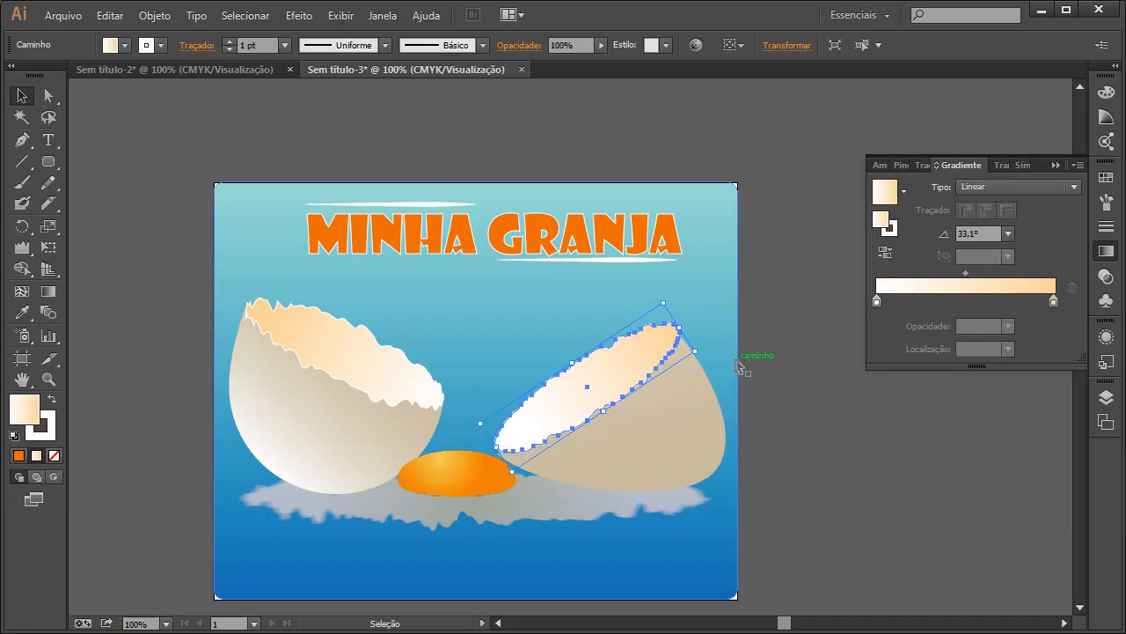
click(746, 358)
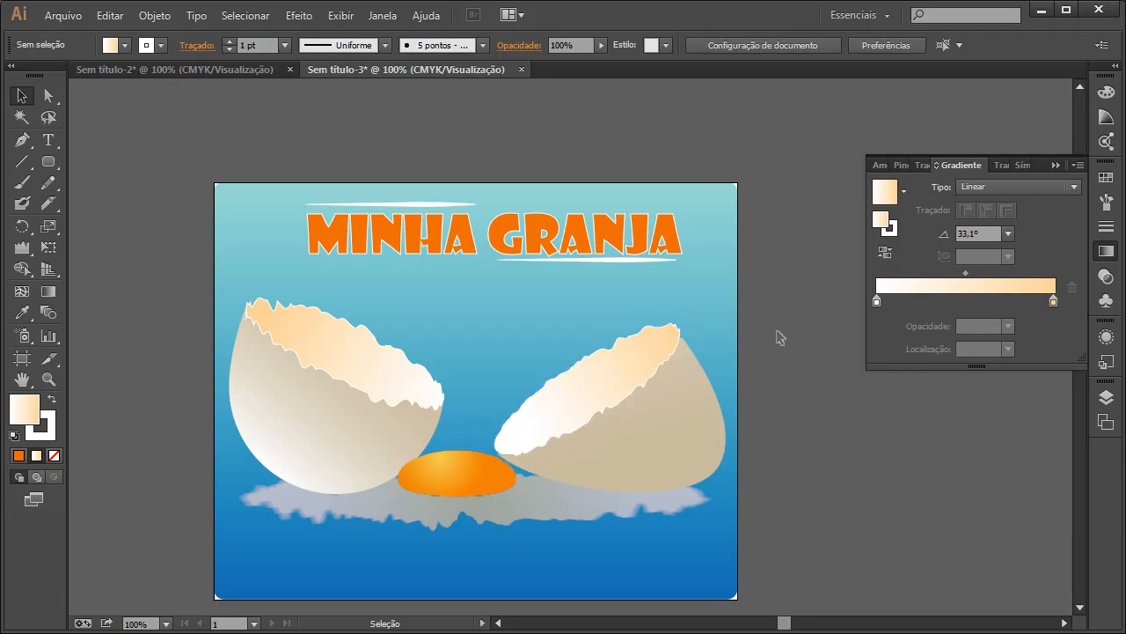
click(691, 440)
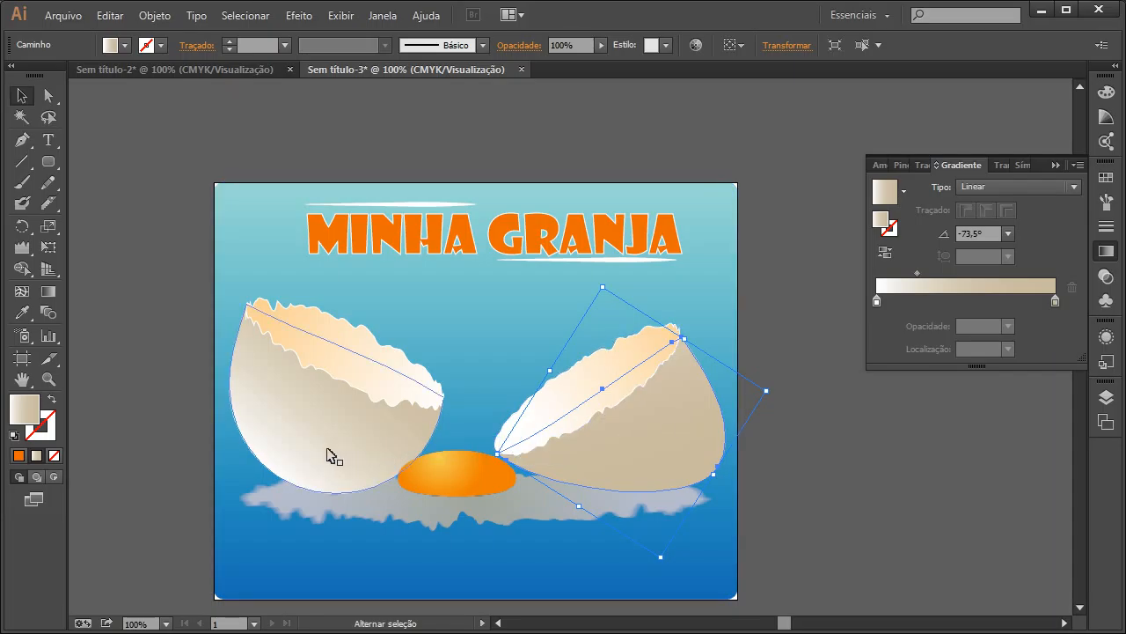
click(387, 440)
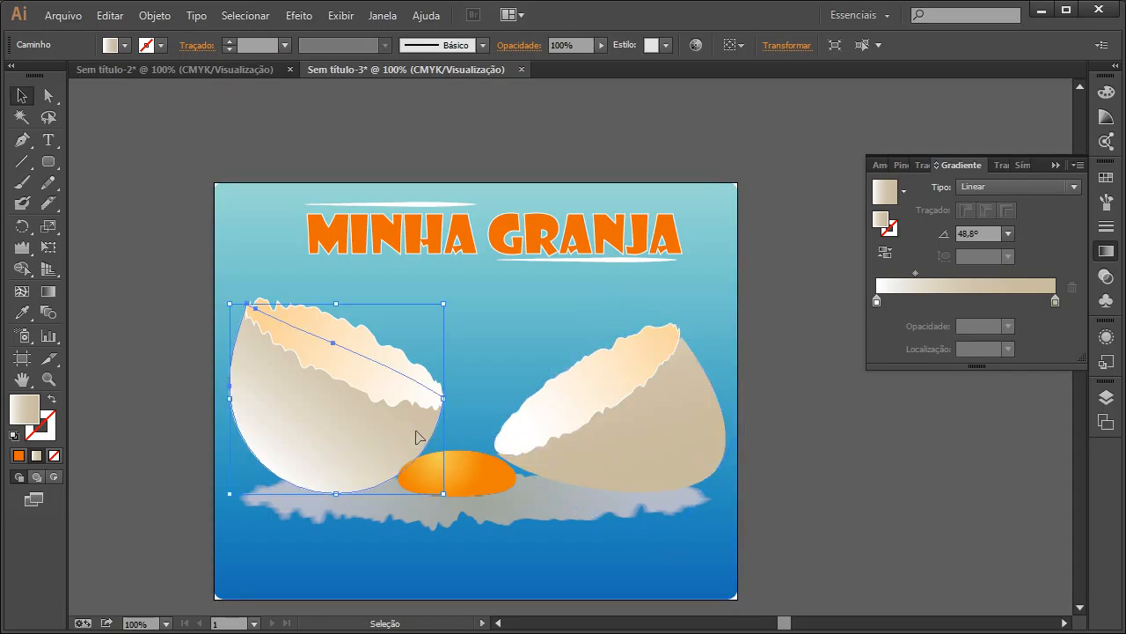
click(704, 435)
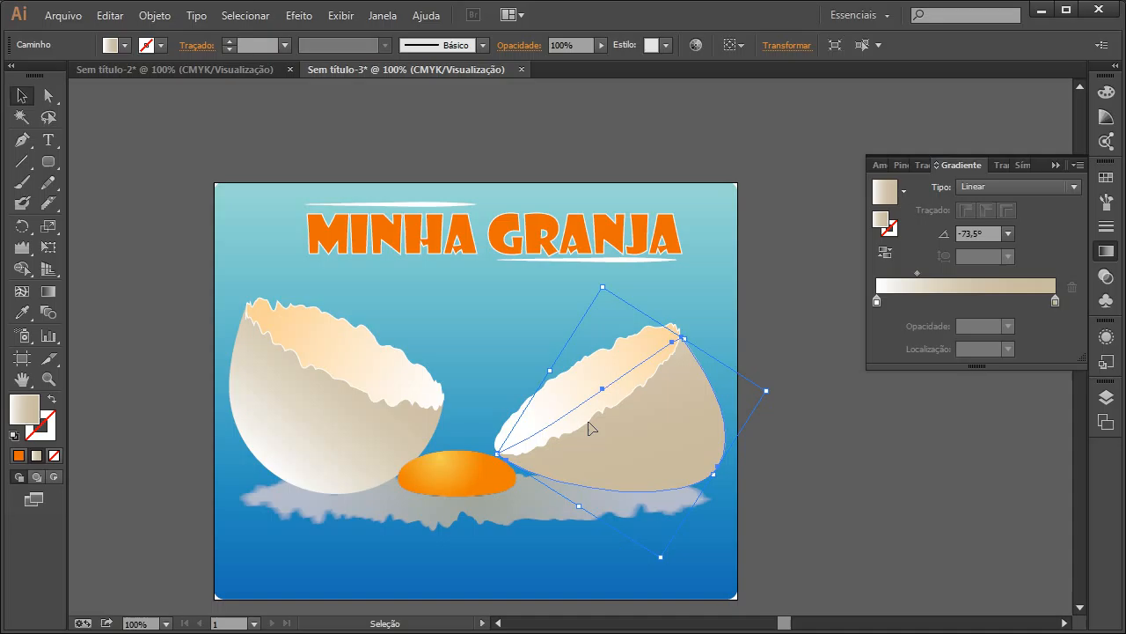
shift+click(351, 417)
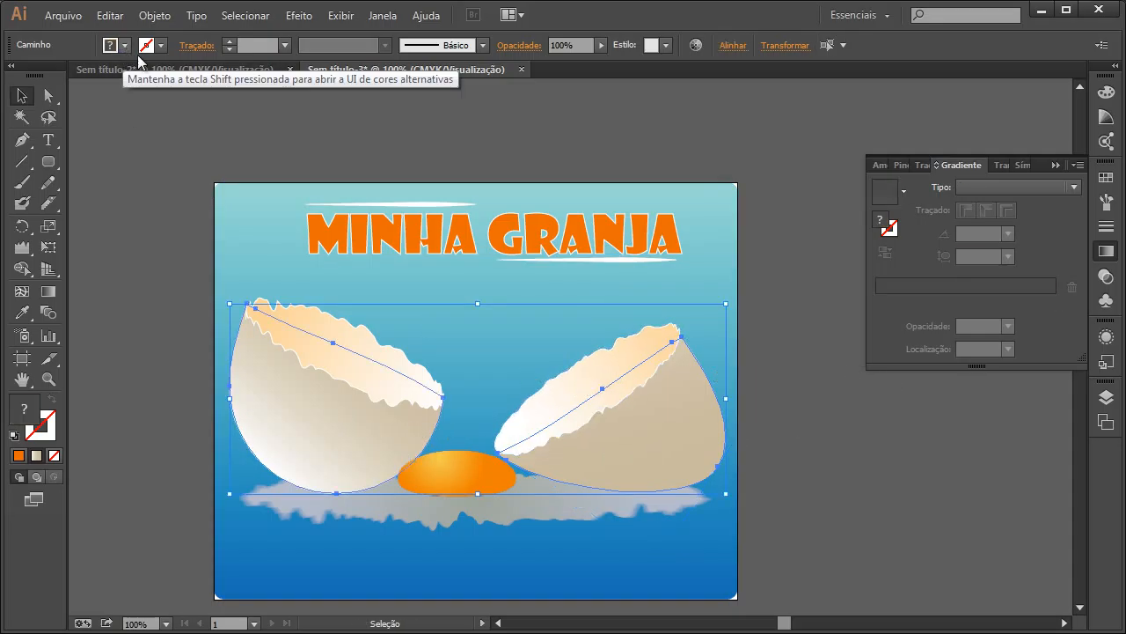
click(747, 153)
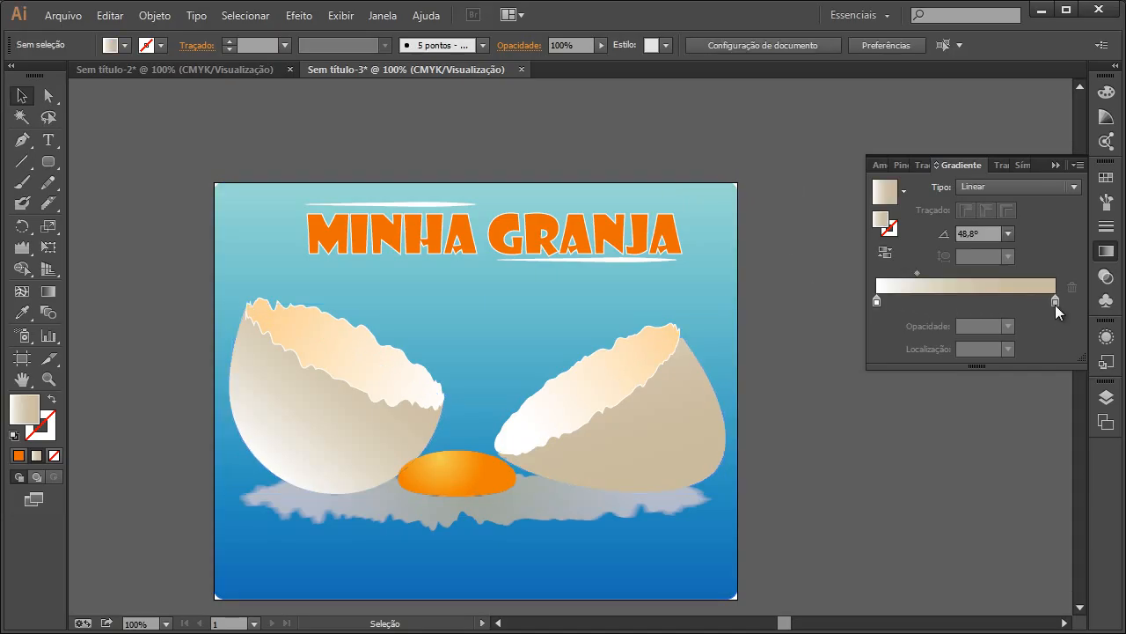
- Set the end colour of the right eggshell's gradient to C 16, M 28, Y 78, K 0 and deselect it
click(702, 440)
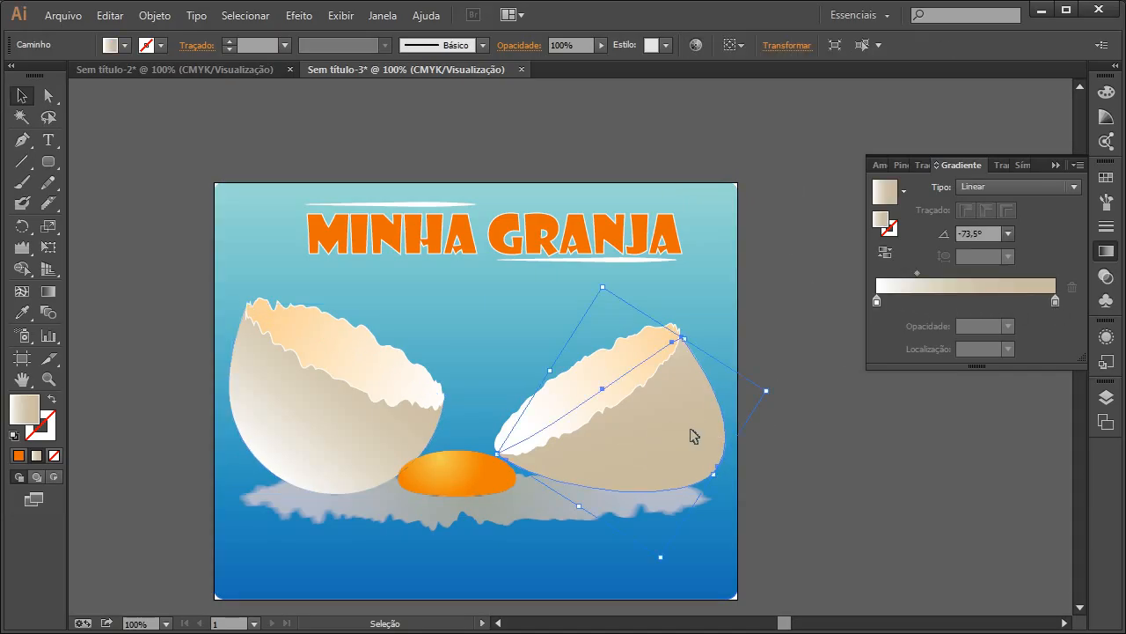
double_click(1056, 301)
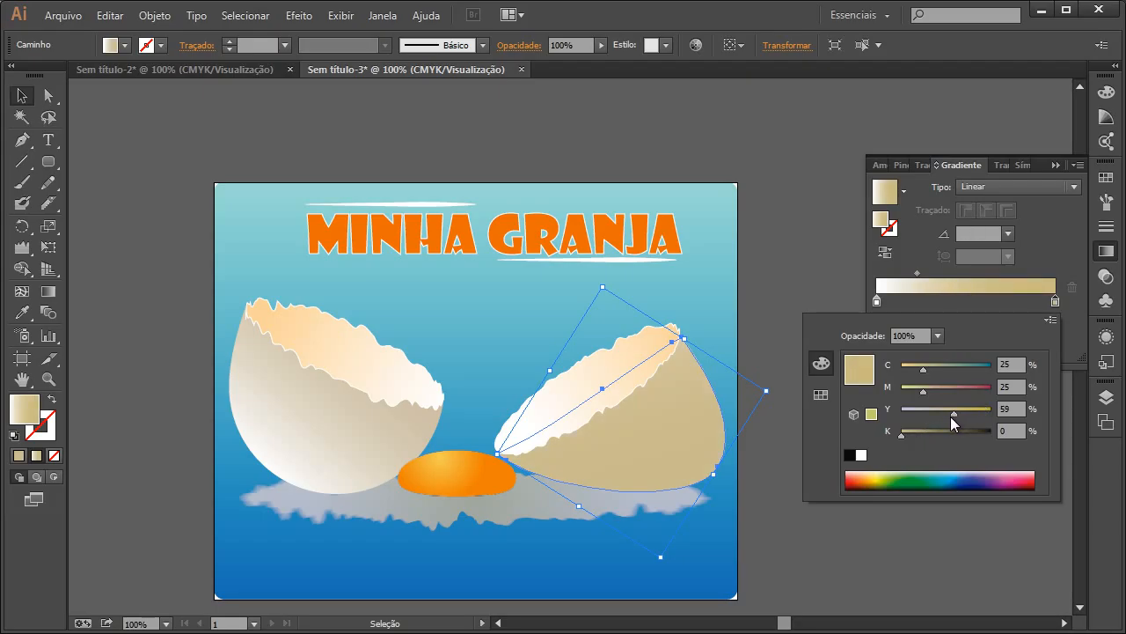
mouse_move(925, 394)
mouse_down()
mouse_move(945, 394)
mouse_move(927, 391)
mouse_up()
drag(954, 412, 900, 436)
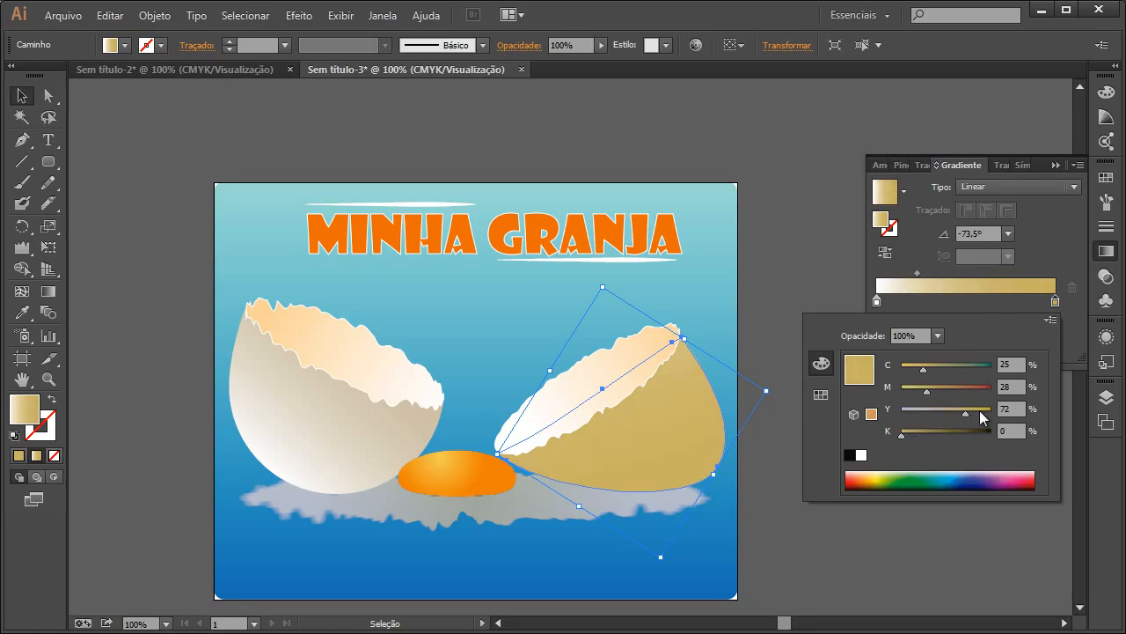
drag(967, 411, 955, 411)
mouse_move(918, 371)
mouse_down()
mouse_move(933, 374)
mouse_move(915, 374)
mouse_up()
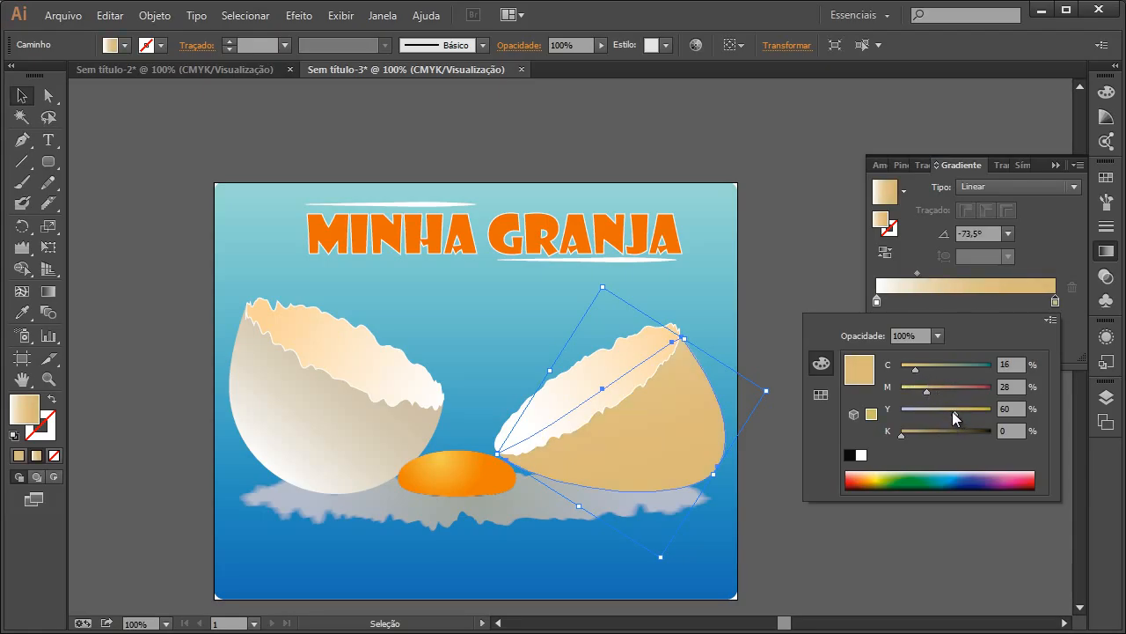
drag(962, 408, 970, 412)
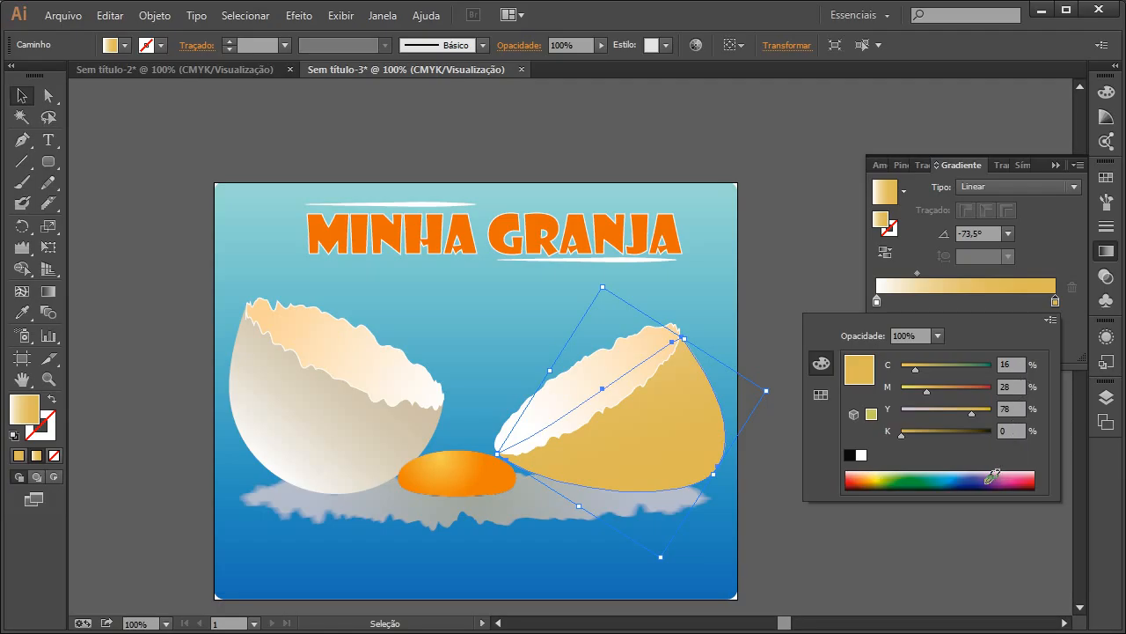
click(921, 553)
- Set the end colour of the left eggshell's gradient to C 16, M 28, Y 76, K 0 and deselect it
click(357, 465)
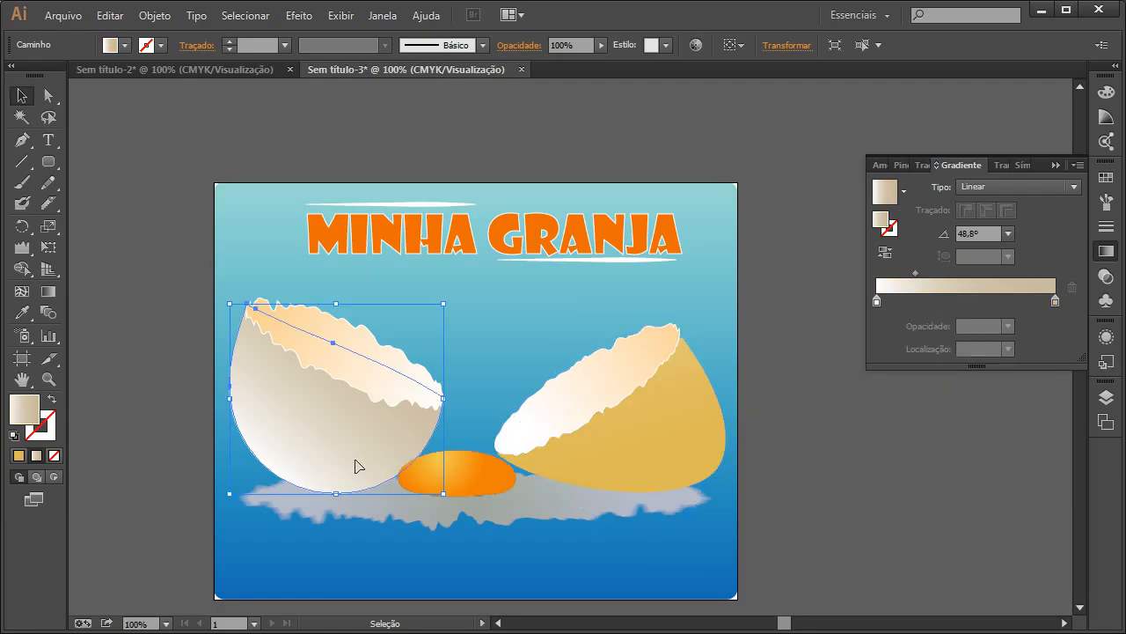
double_click(1055, 304)
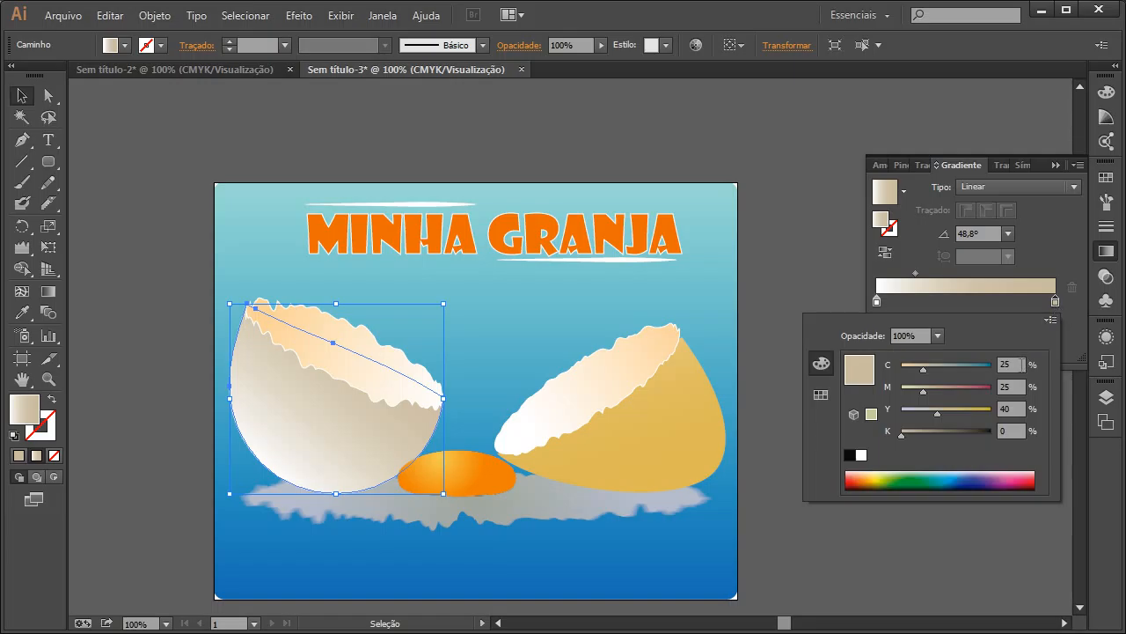
click(1017, 385)
text(28)
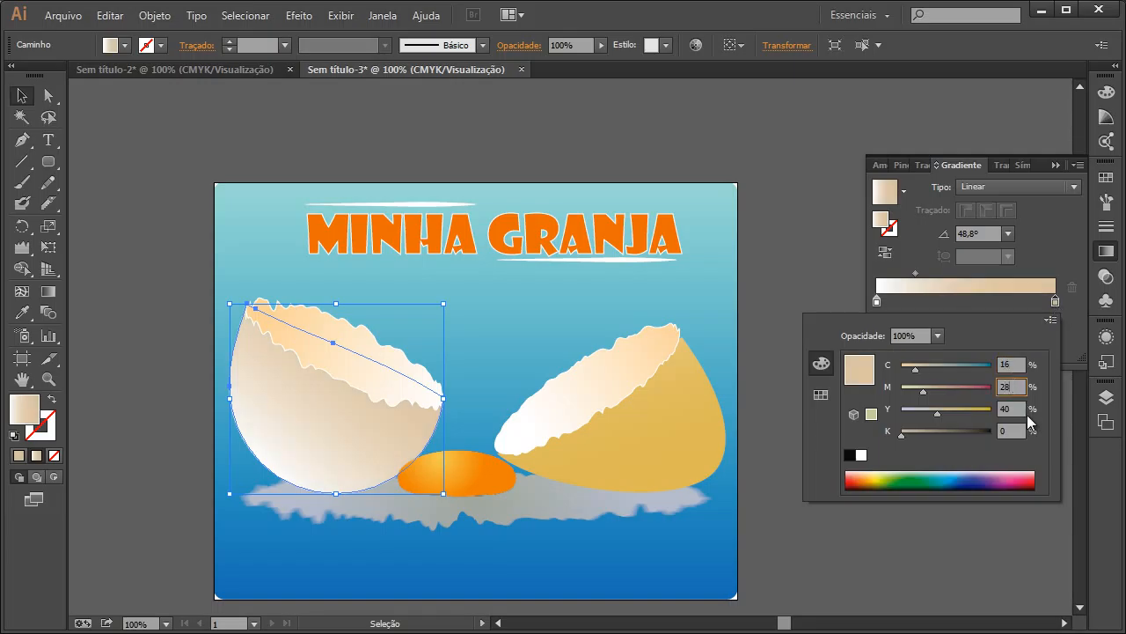
click(1018, 409)
text(76)
click(945, 552)
click(935, 501)
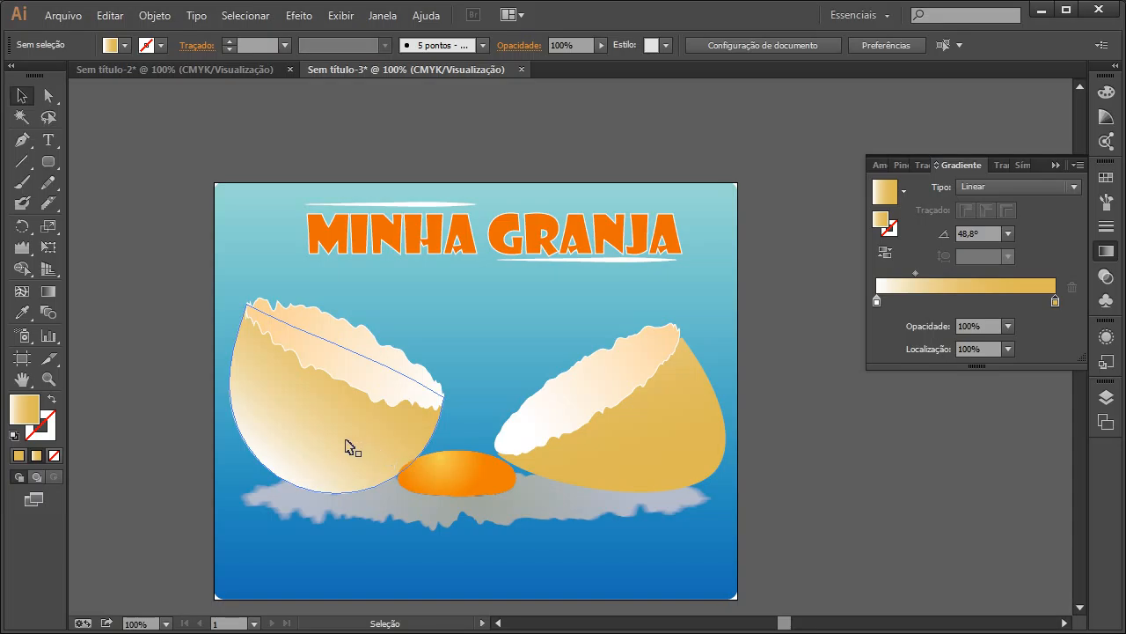
- Shift the midpoint of the right eggshell's gradient toward its golden end to spread more of the light tone over the shell
click(692, 448)
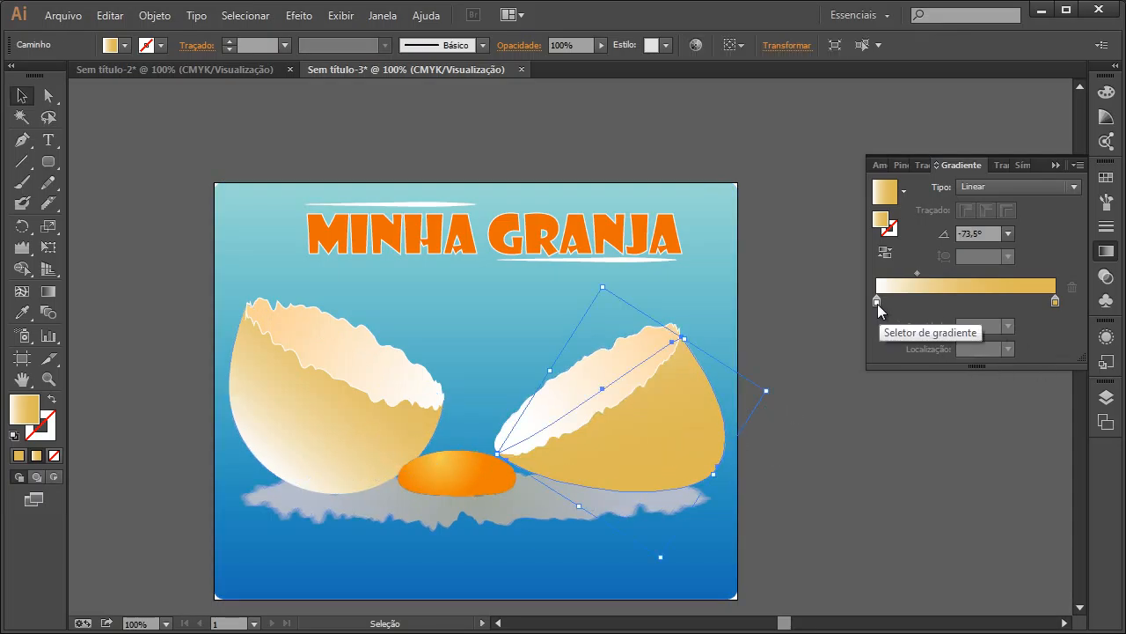
double_click(878, 302)
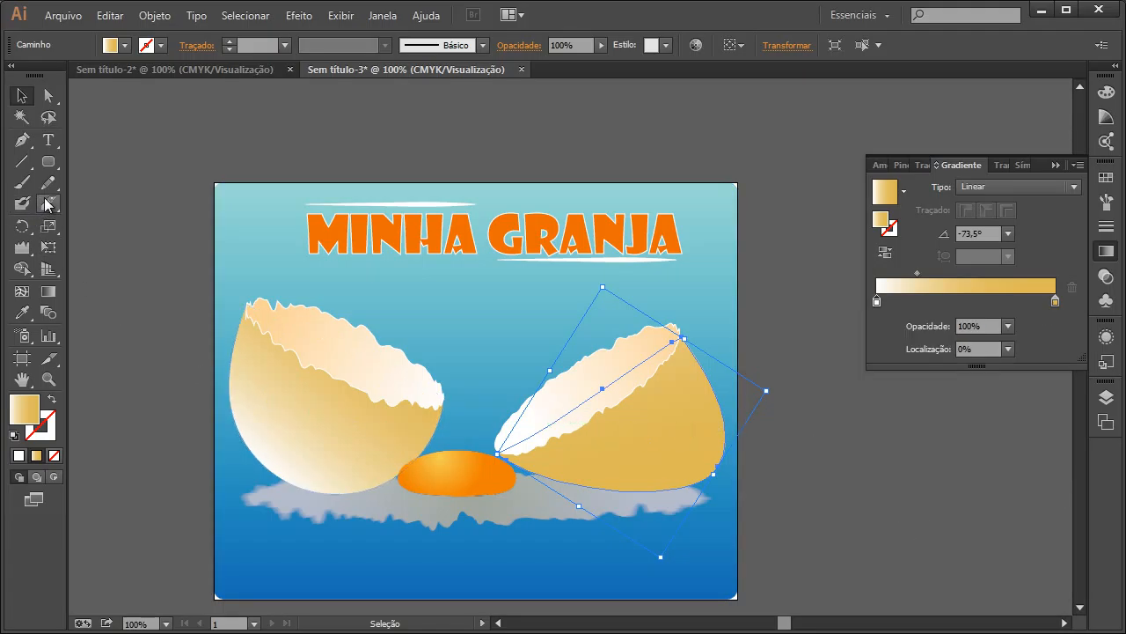
click(47, 295)
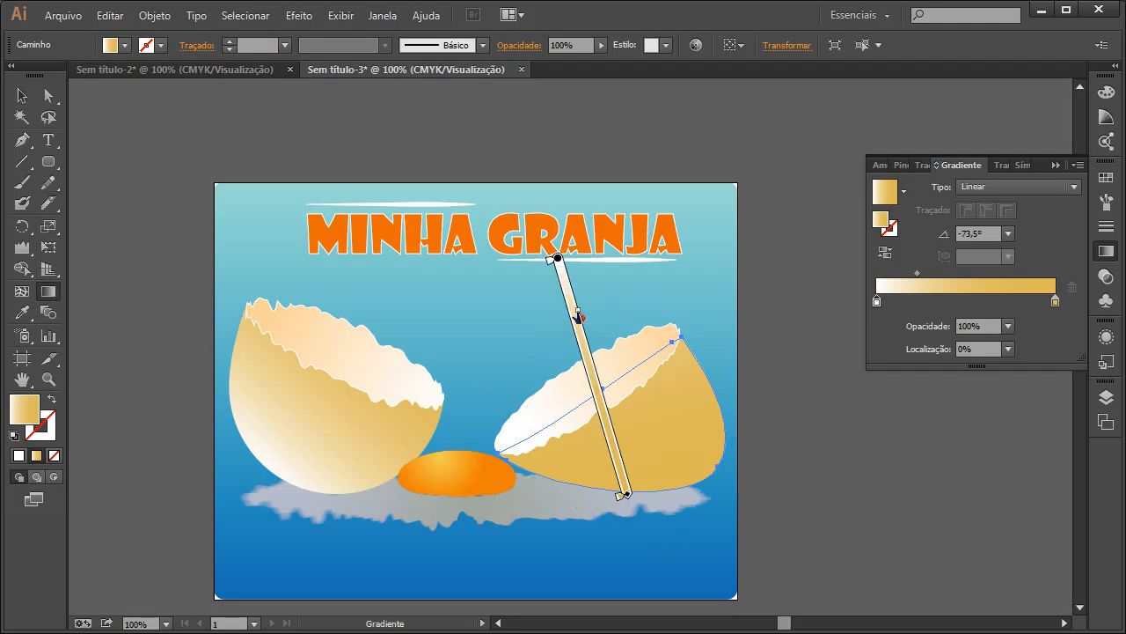
drag(581, 318, 597, 377)
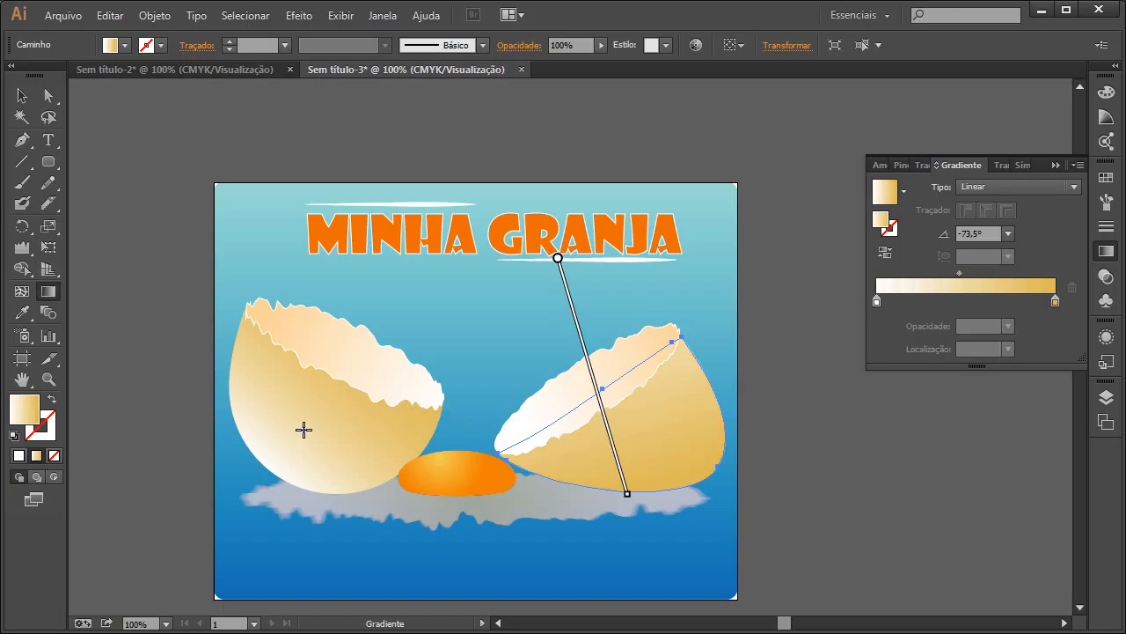
click(22, 95)
- Shift the midpoint of the left eggshell's gradient slightly toward its white end, deselect everything and put the gradient settings away
click(324, 441)
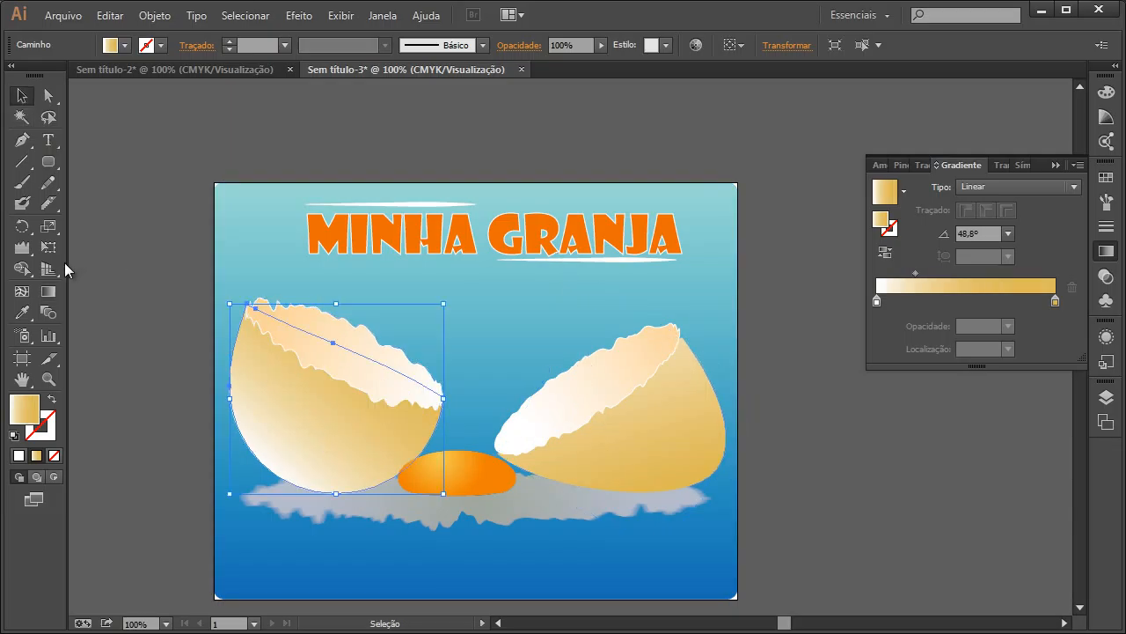
click(48, 292)
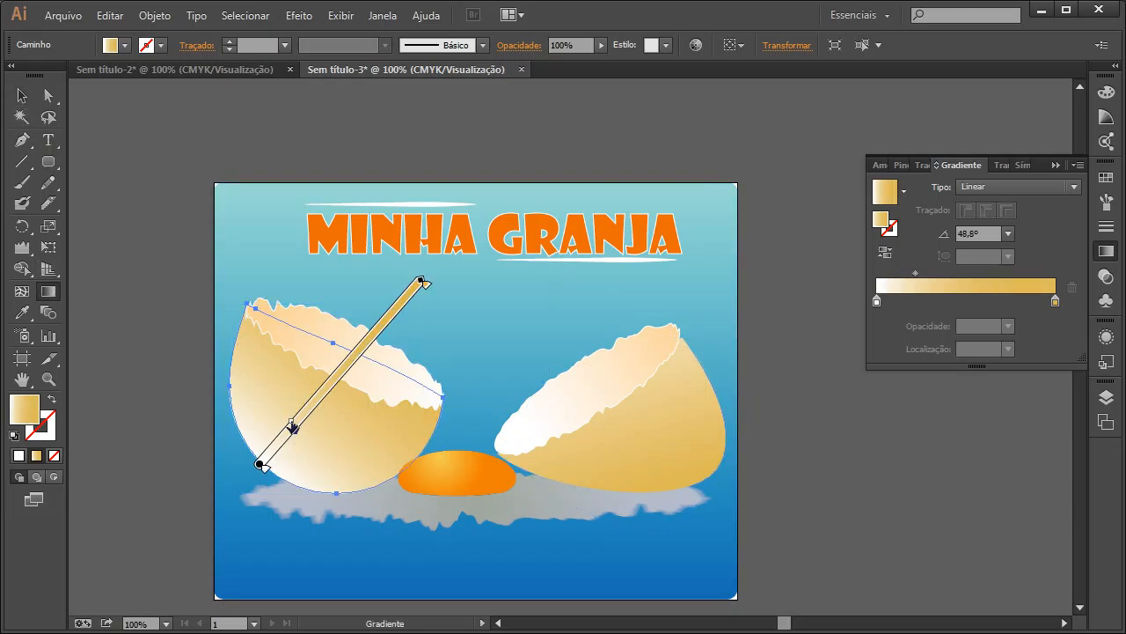
drag(300, 419, 280, 439)
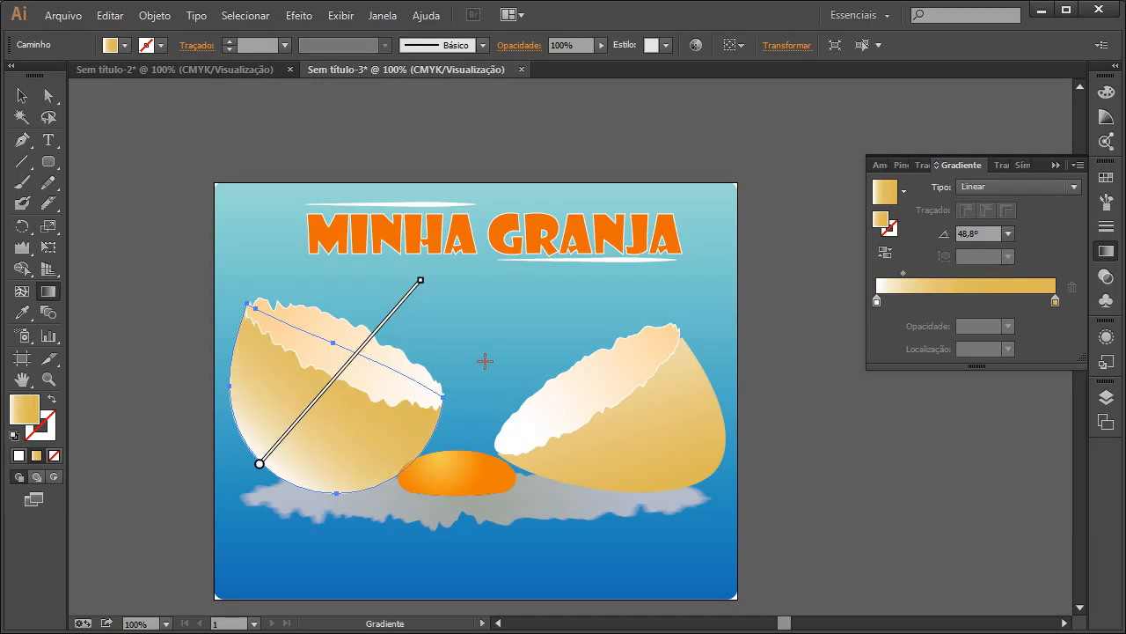
click(22, 96)
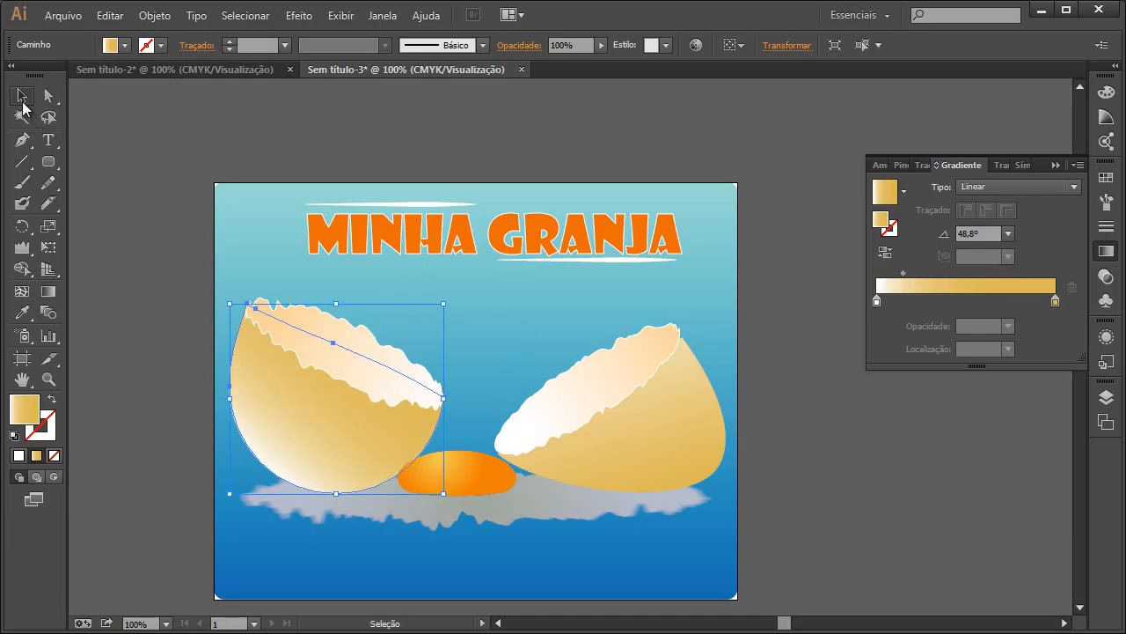
click(555, 336)
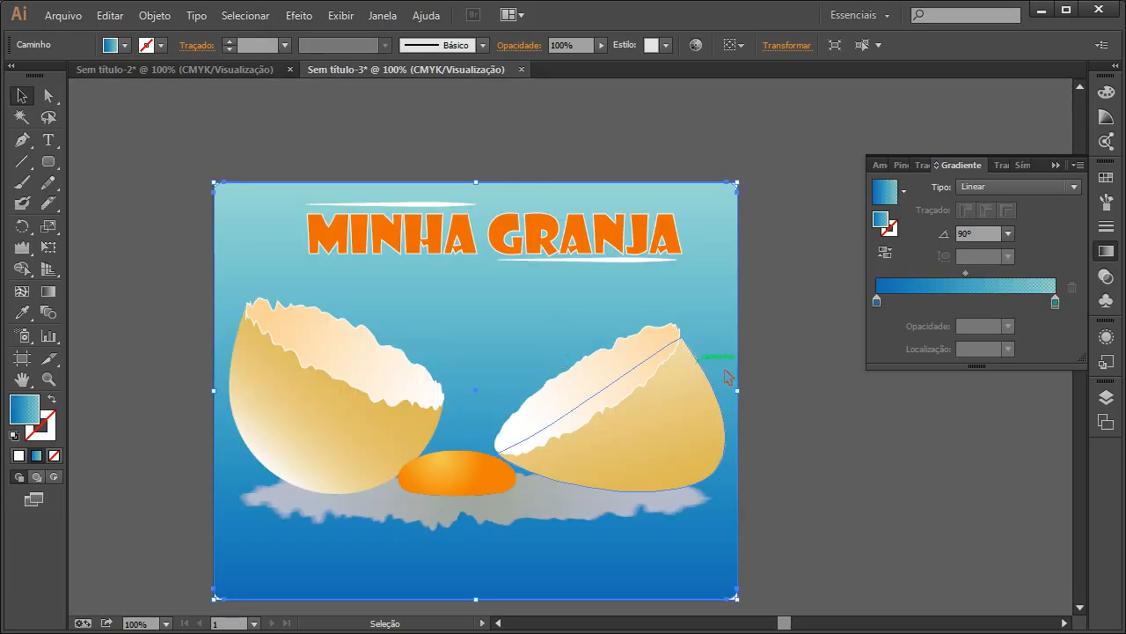
click(836, 421)
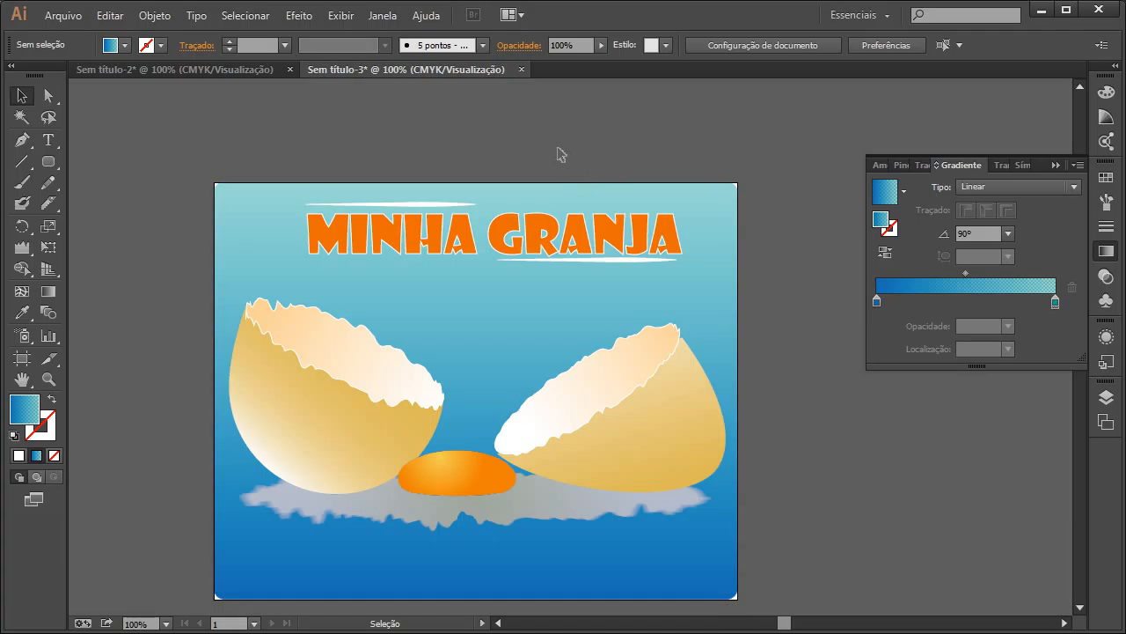
click(1055, 166)
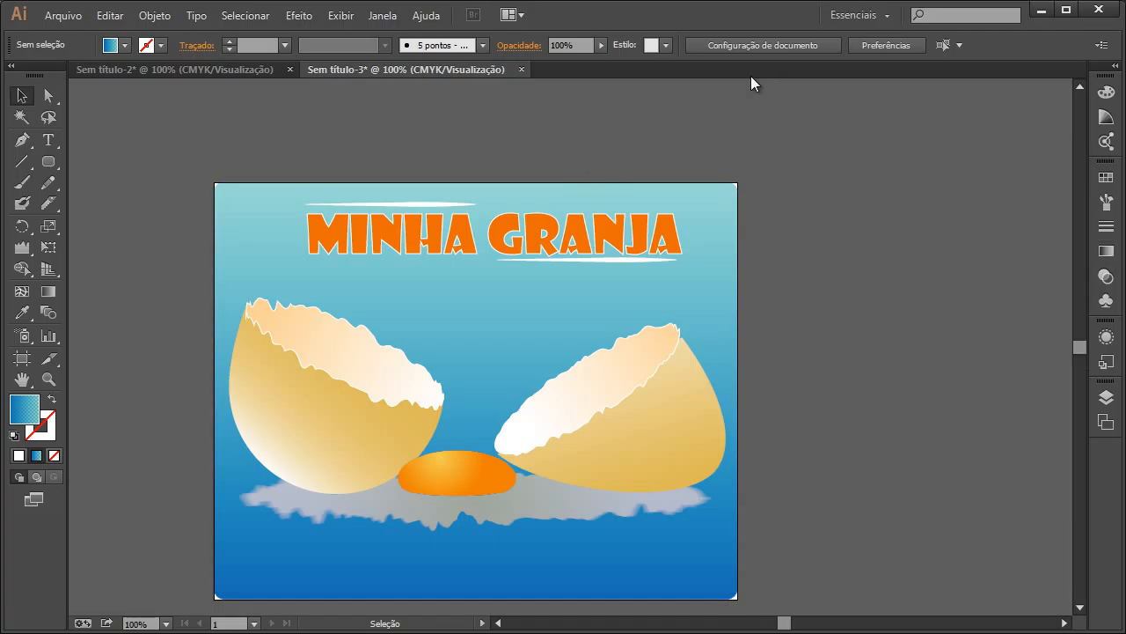
- Select all the artwork and open its colours for editing on the Recolor Artwork (Recolorir arte) colour wheel, keeping the illustration in view
click(42, 99)
click(22, 95)
drag(195, 152, 741, 605)
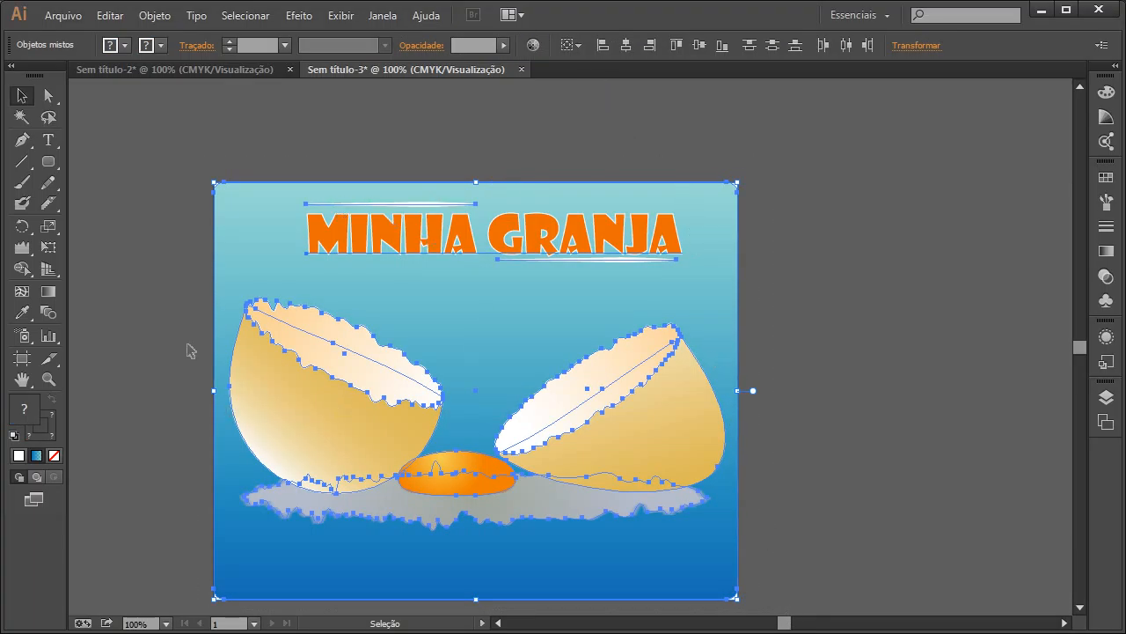
click(533, 46)
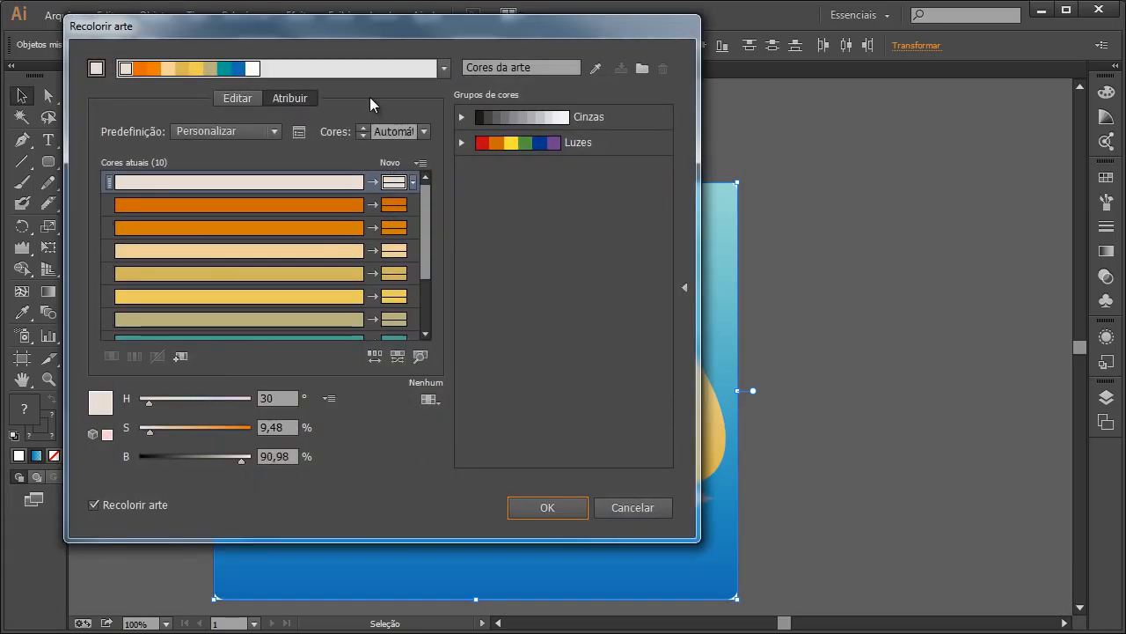
drag(359, 31, 1059, 129)
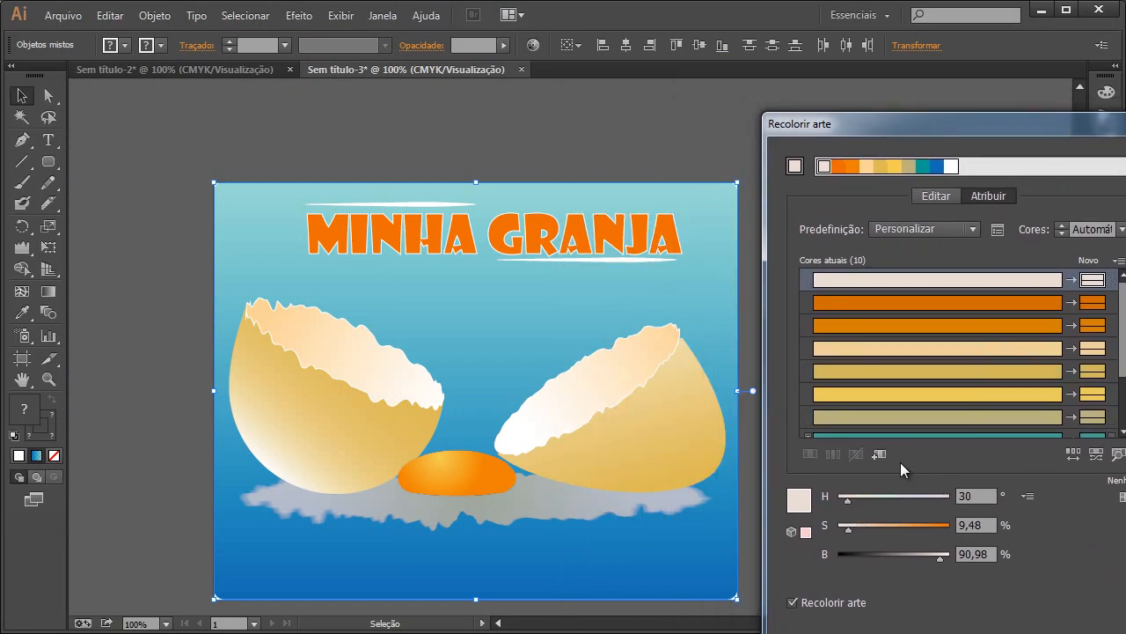
click(938, 195)
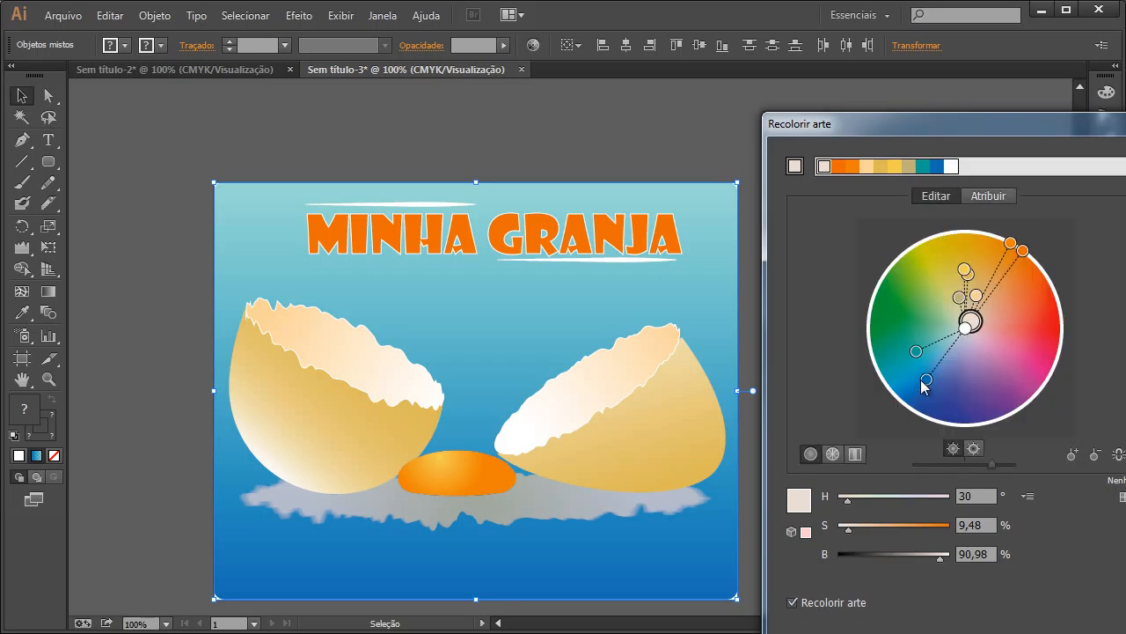
- Darken and mute all the artwork colours together, bringing the active beige to S 33,78% and B 65,25%, and apply the recolouring
drag(993, 470, 943, 471)
click(974, 450)
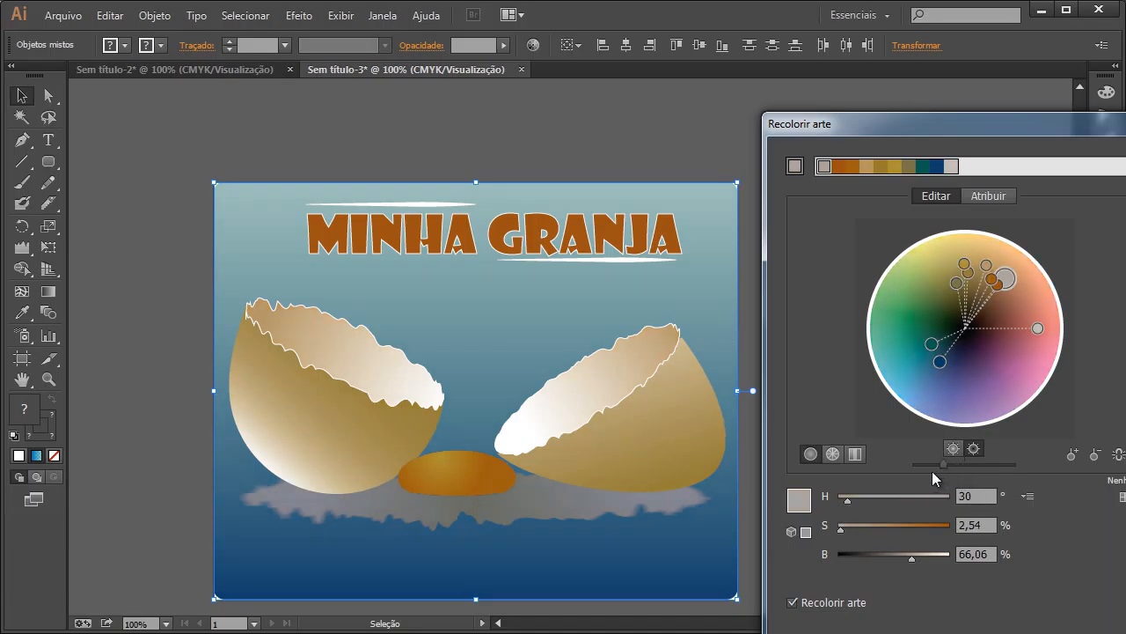
drag(941, 465, 965, 466)
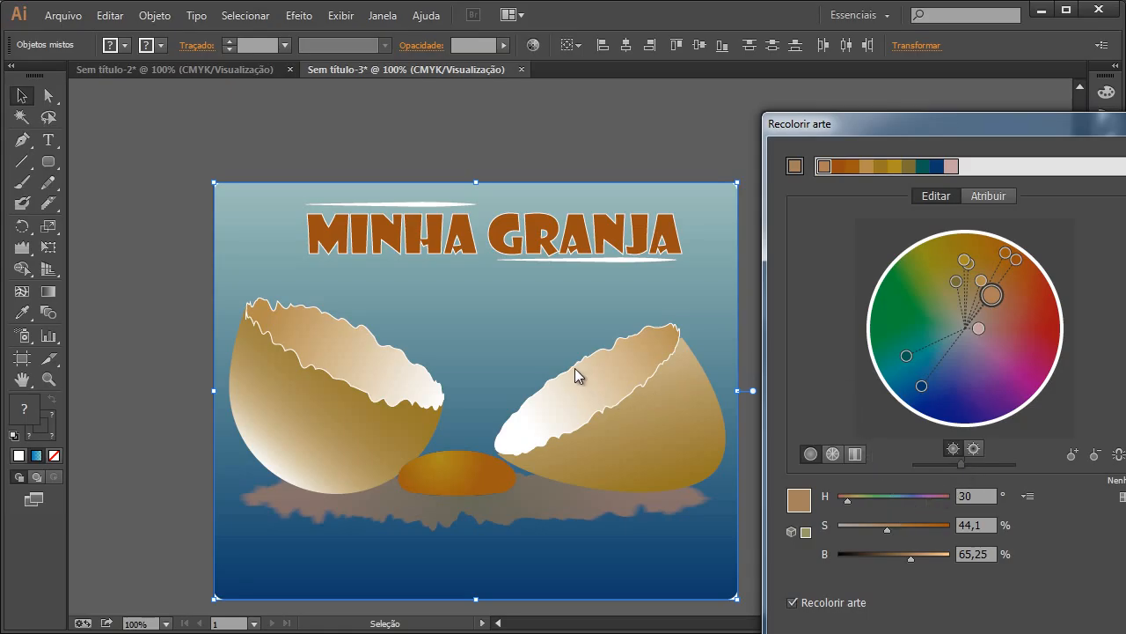
click(971, 450)
mouse_move(968, 469)
mouse_down()
mouse_move(980, 467)
mouse_move(952, 484)
mouse_up()
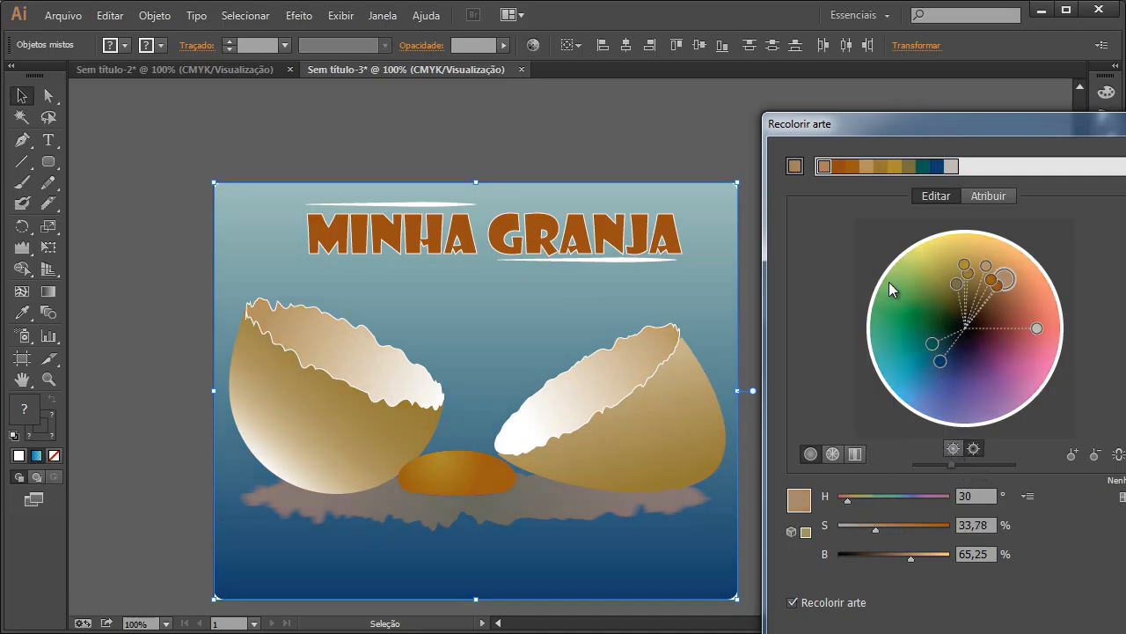
drag(874, 123, 575, 137)
click(924, 609)
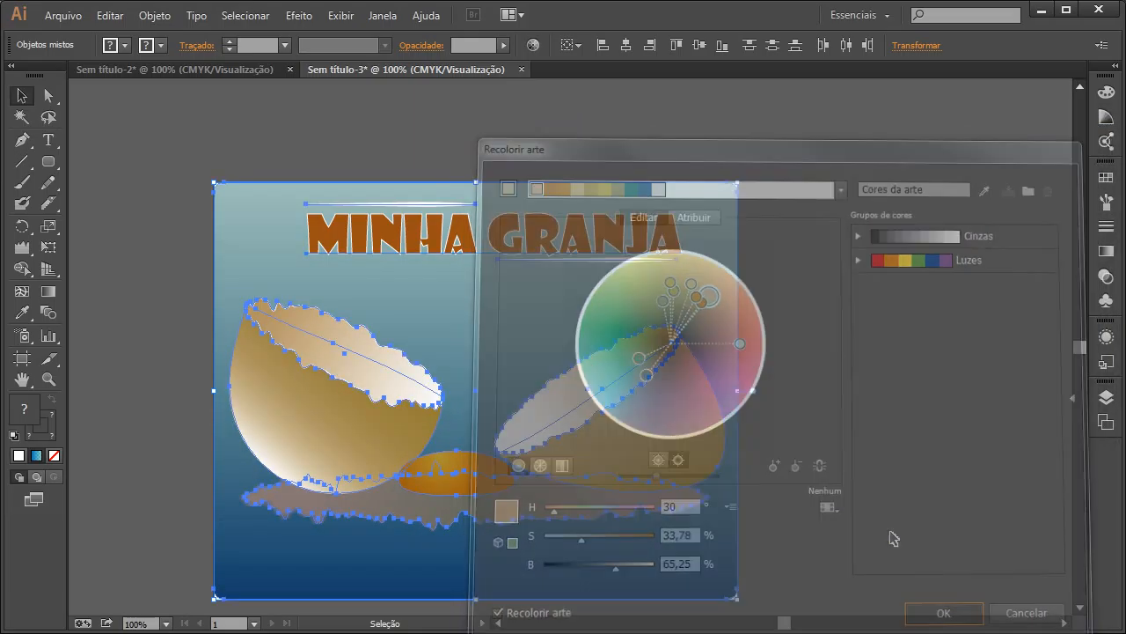